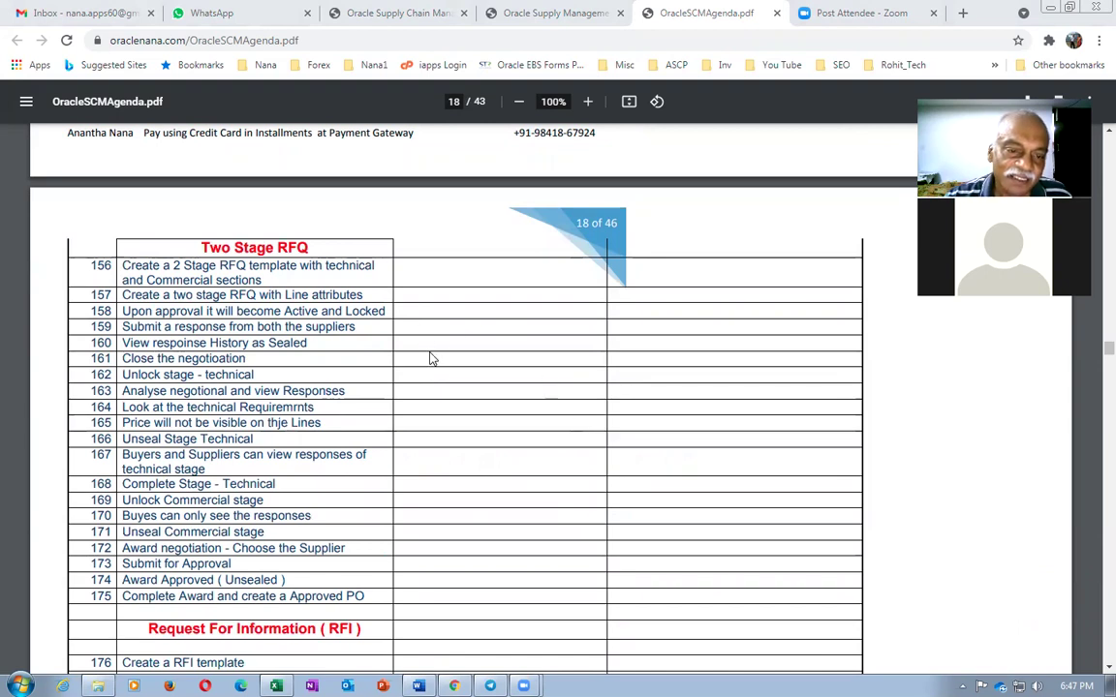
Look through the agenda PDF from the Two Stage RFQ section to the Fusion Order Management Work Sheet.
{"action": "scroll", "coordinate": [431, 358], "scroll_direction": "down", "scroll_amount": 5}
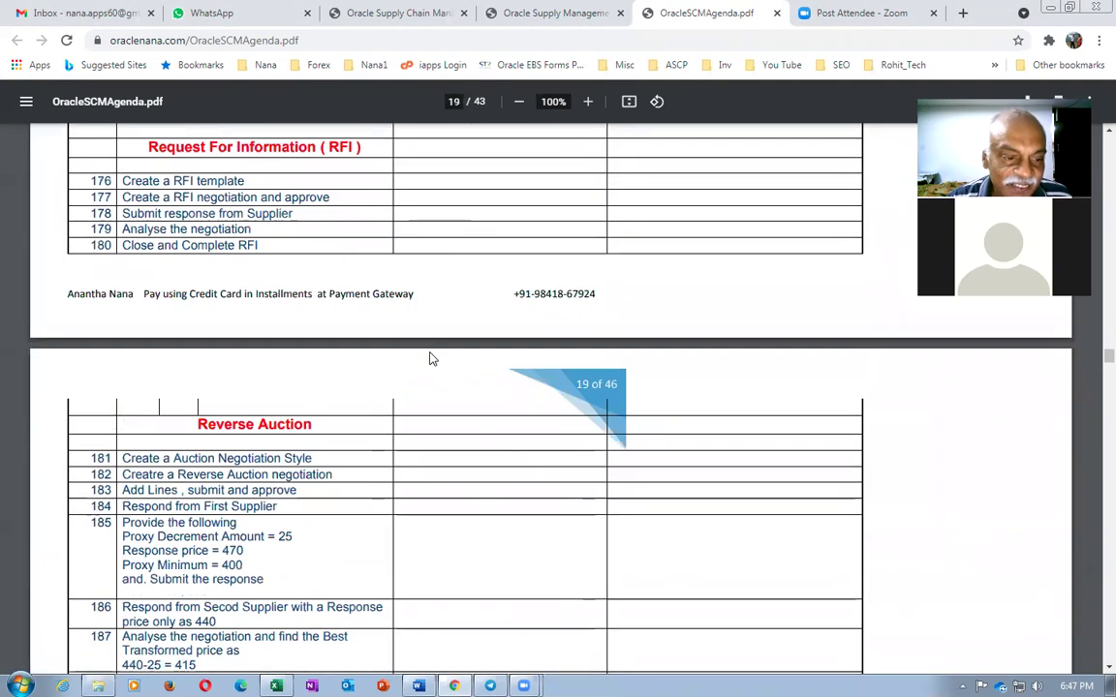
{"action": "scroll", "coordinate": [431, 358], "scroll_direction": "down", "scroll_amount": 5}
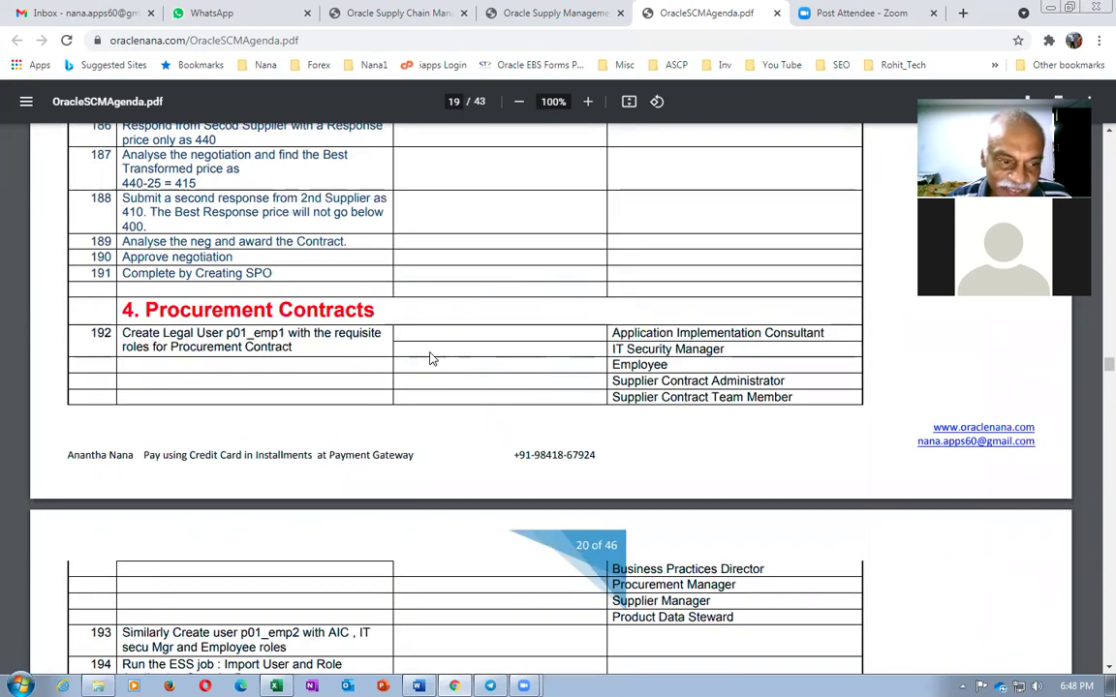
{"action": "scroll", "coordinate": [431, 359], "scroll_direction": "down", "scroll_amount": 5}
{"action": "scroll", "coordinate": [431, 358], "scroll_direction": "down", "scroll_amount": 5}
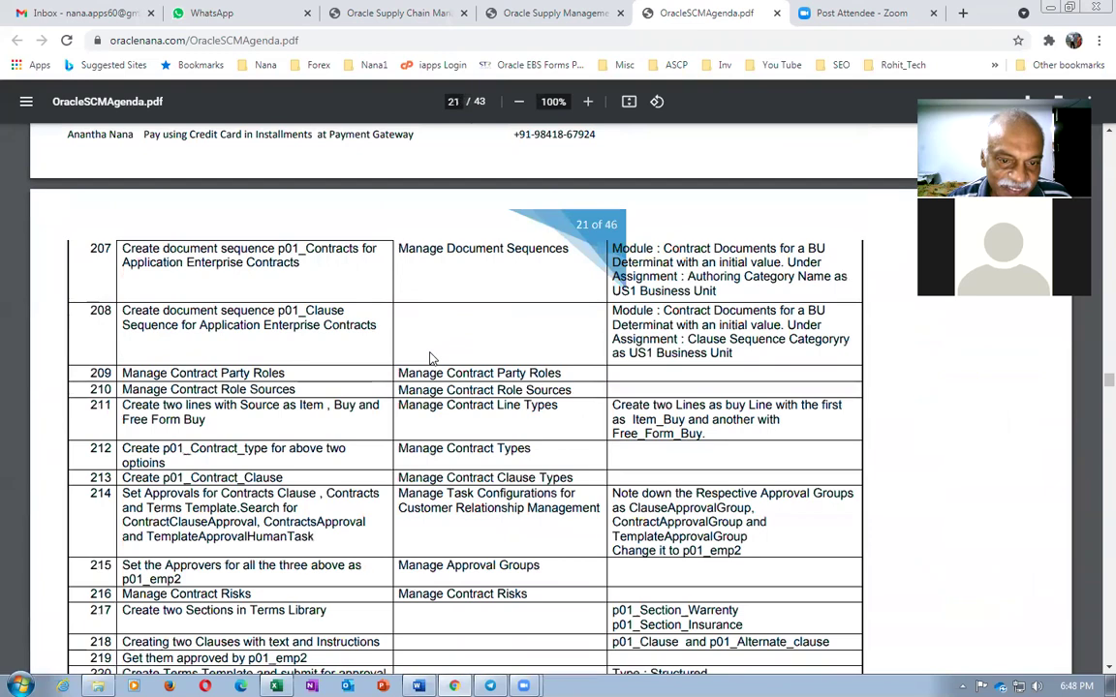
{"action": "scroll", "coordinate": [431, 358], "scroll_direction": "down", "scroll_amount": 5}
{"action": "scroll", "coordinate": [431, 358], "scroll_direction": "down", "scroll_amount": 5}
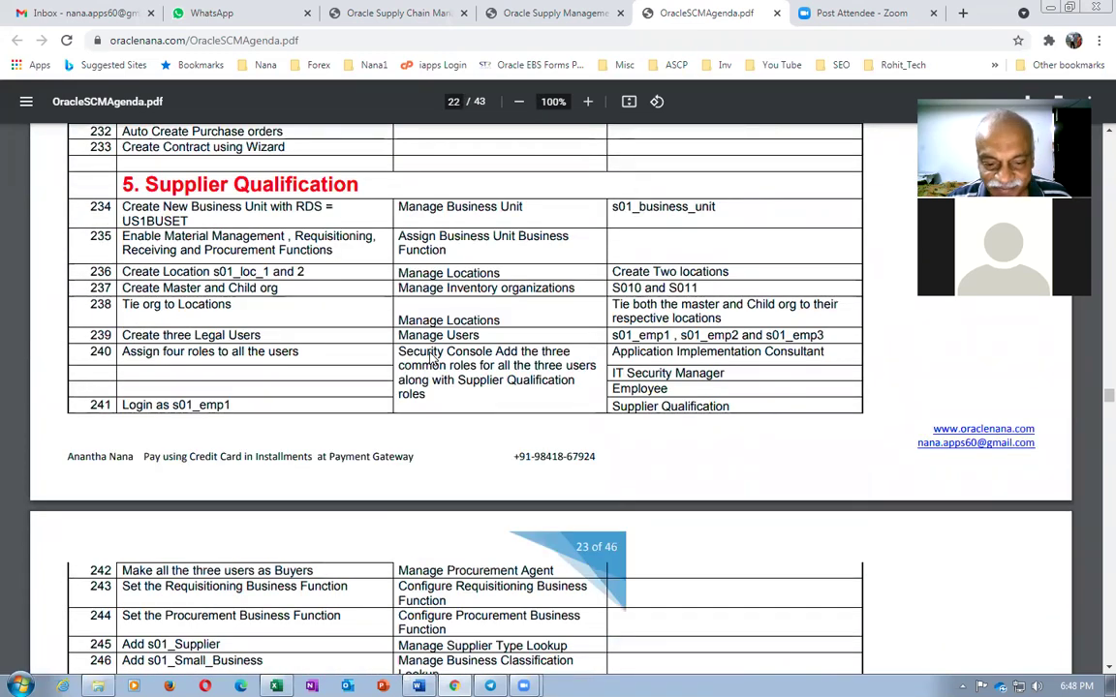
{"action": "scroll", "coordinate": [431, 358], "scroll_direction": "down", "scroll_amount": 10}
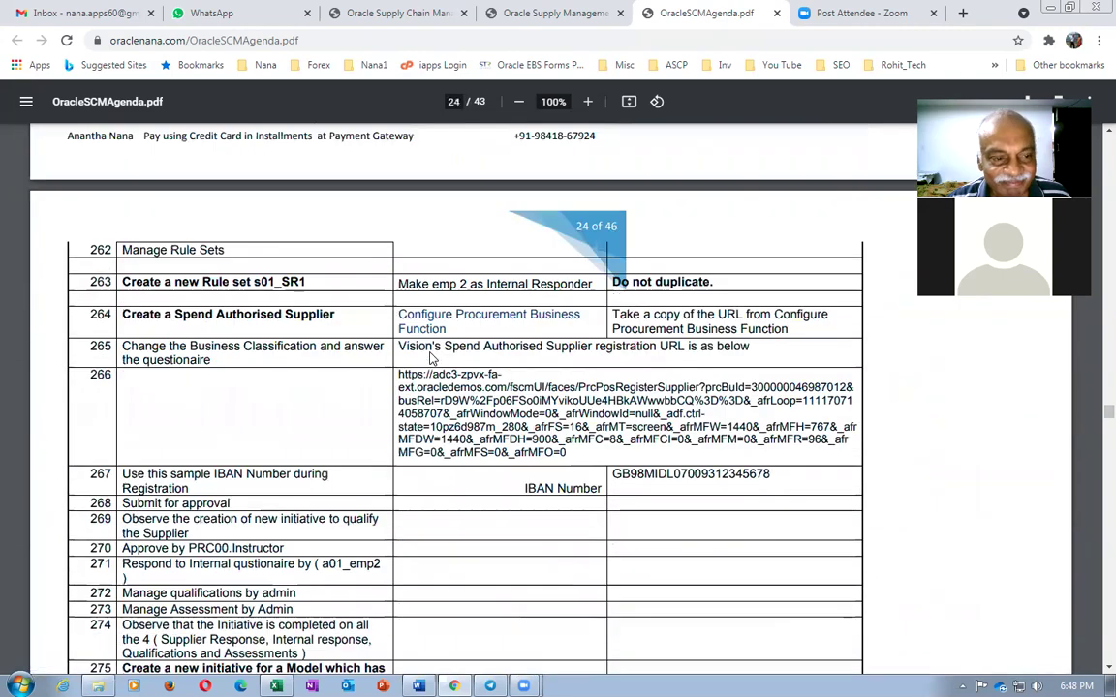
{"action": "scroll", "coordinate": [431, 359], "scroll_direction": "down", "scroll_amount": 5}
{"action": "scroll", "coordinate": [431, 359], "scroll_direction": "down", "scroll_amount": 5}
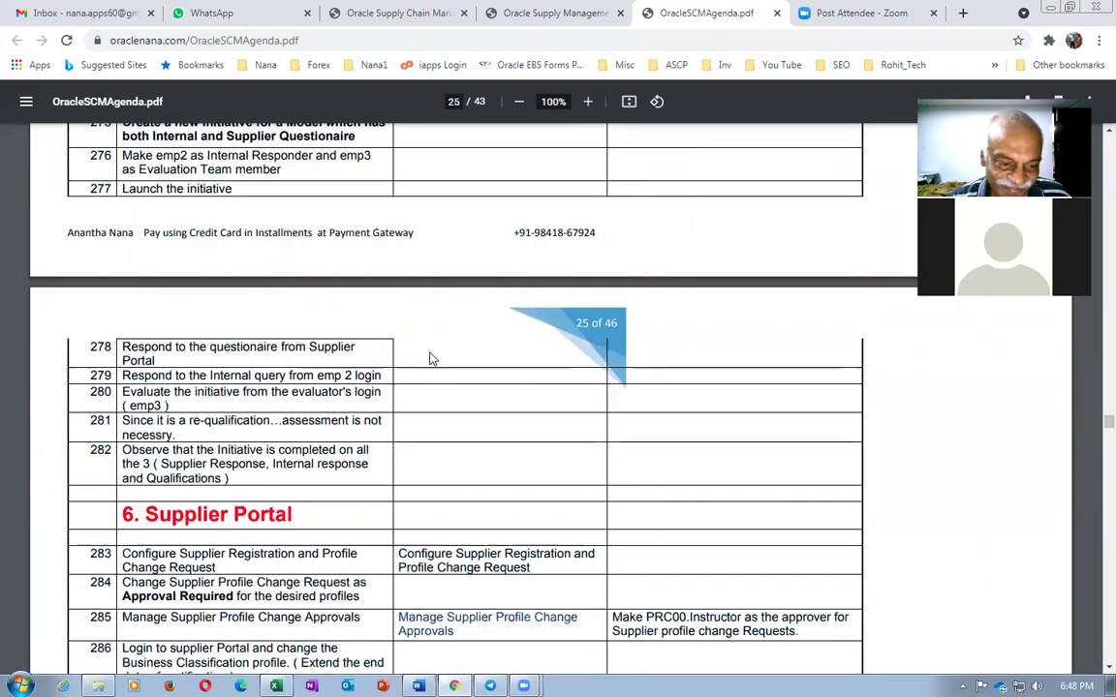
{"action": "scroll", "coordinate": [431, 359], "scroll_direction": "down", "scroll_amount": 10}
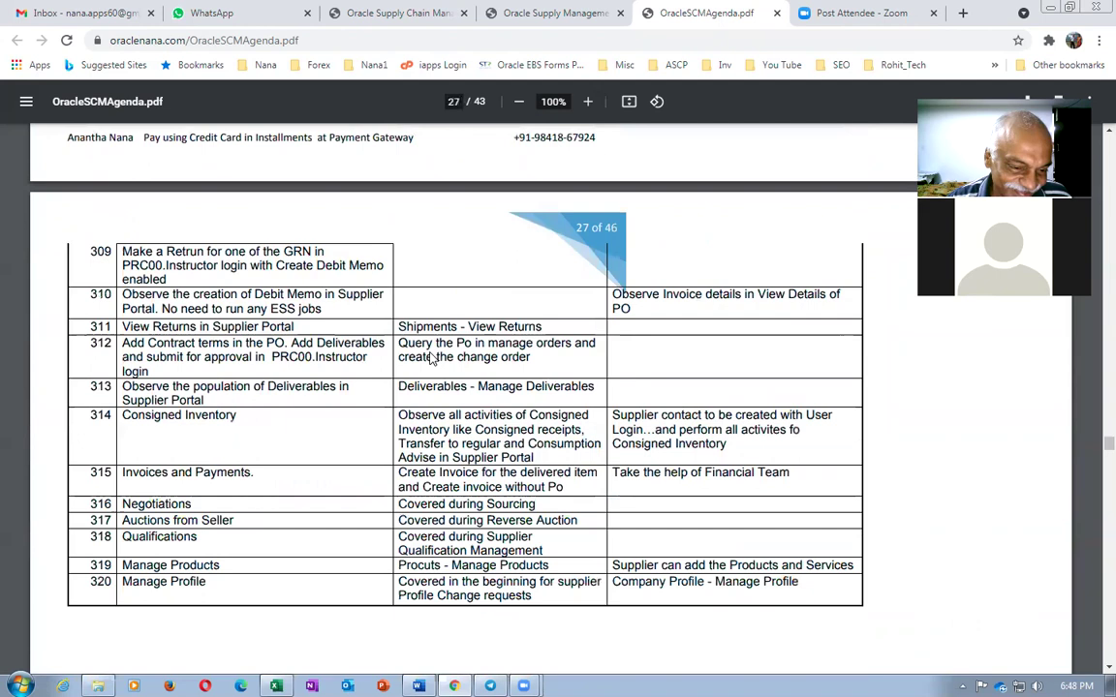
{"action": "scroll", "coordinate": [431, 359], "scroll_direction": "down", "scroll_amount": 5}
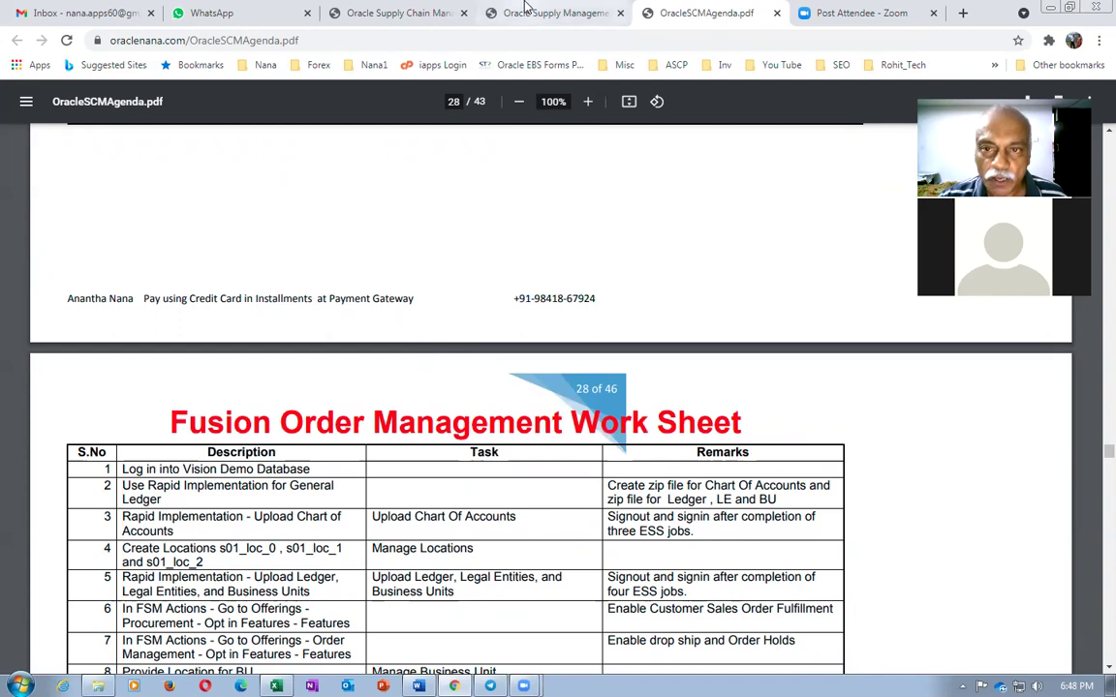
Close the agenda PDF and review the list of recorded training modules on the SCM Agenda page.
{"action": "left_click", "coordinate": [777, 14]}
{"action": "scroll", "coordinate": [520, 259], "scroll_direction": "up", "scroll_amount": 3}
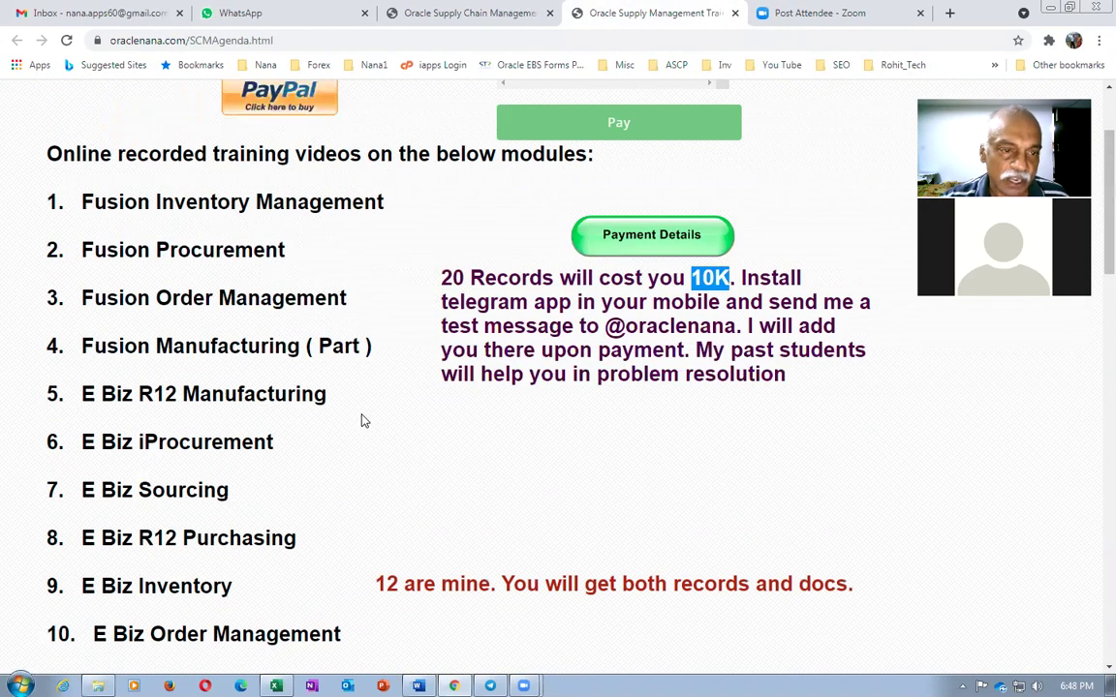
{"action": "scroll", "coordinate": [361, 418], "scroll_direction": "up", "scroll_amount": 2}
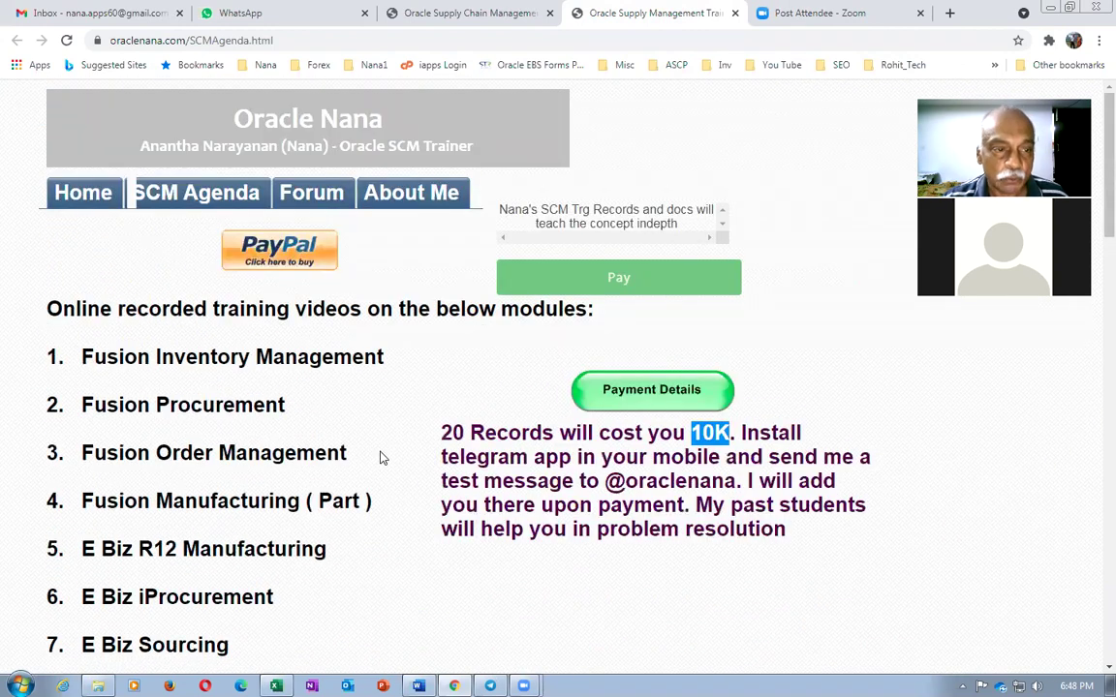
Open the training site's Home page and look over its introduction and agenda links.
{"action": "left_click", "coordinate": [78, 209]}
{"action": "left_click", "coordinate": [158, 40]}
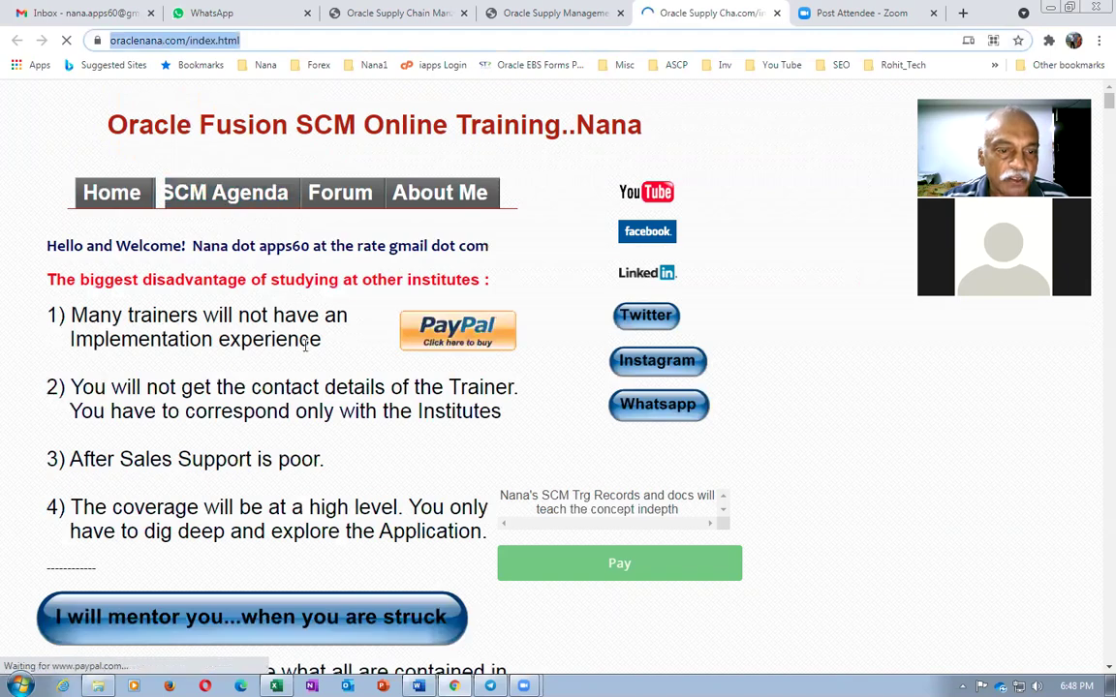
{"action": "scroll", "coordinate": [423, 468], "scroll_direction": "down", "scroll_amount": 5}
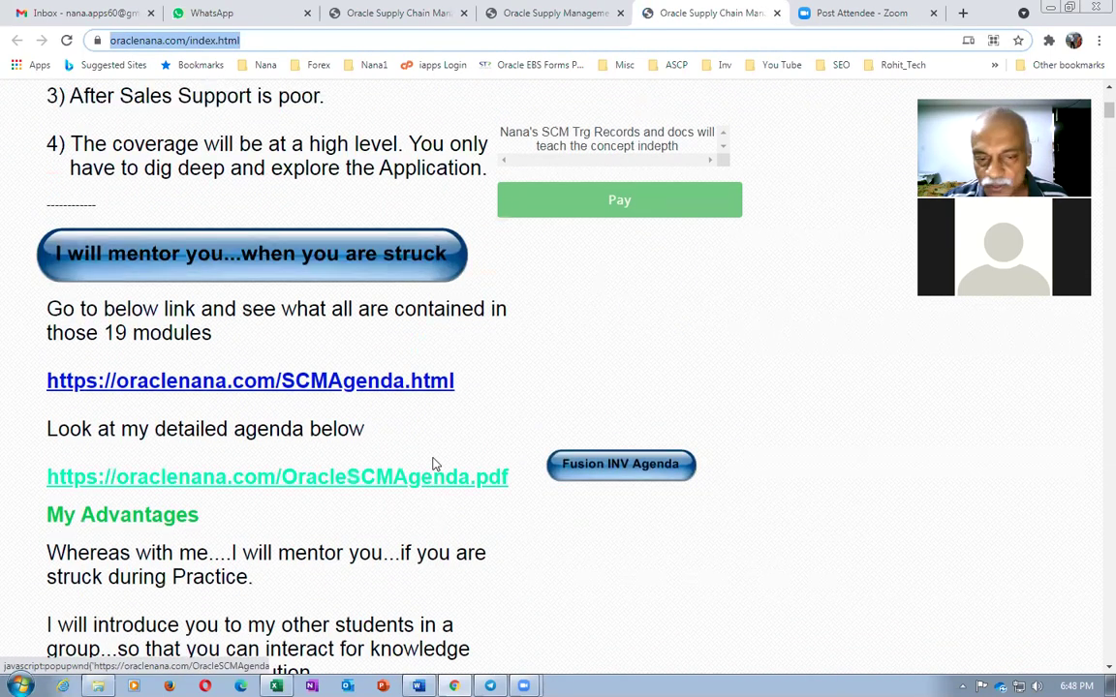
{"action": "scroll", "coordinate": [435, 464], "scroll_direction": "up", "scroll_amount": 5}
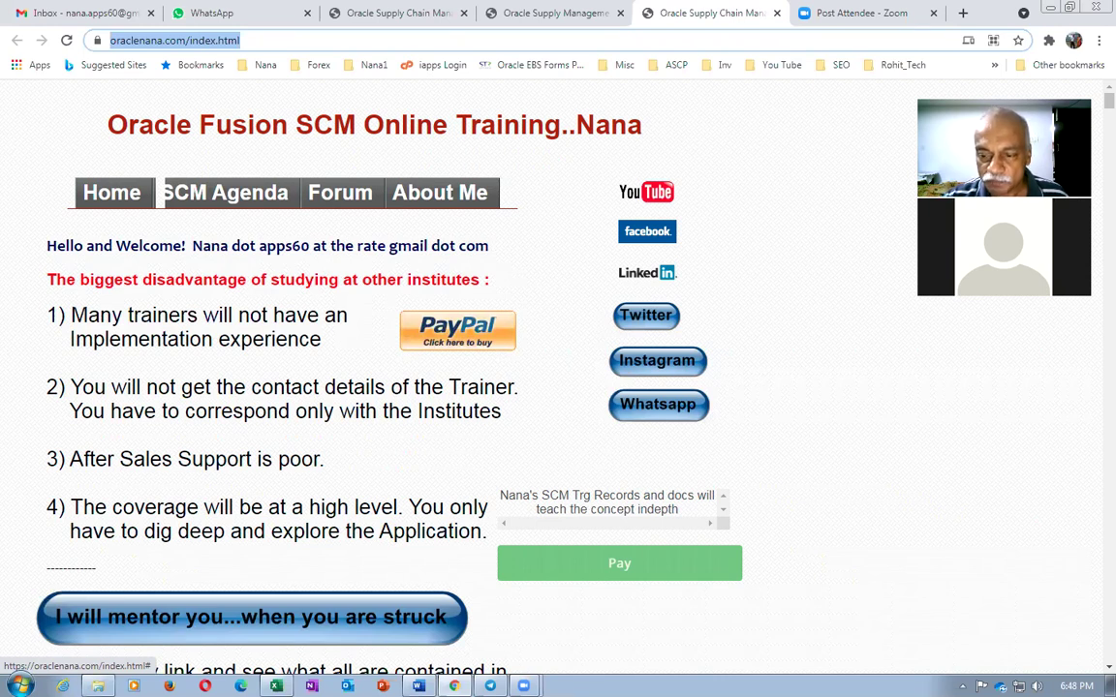
In the Zoom page's tab, look up zuda and load the suggested ucf6-zuda-login.oracledemos.com Single Sign-On address.
{"action": "left_click", "coordinate": [911, 14]}
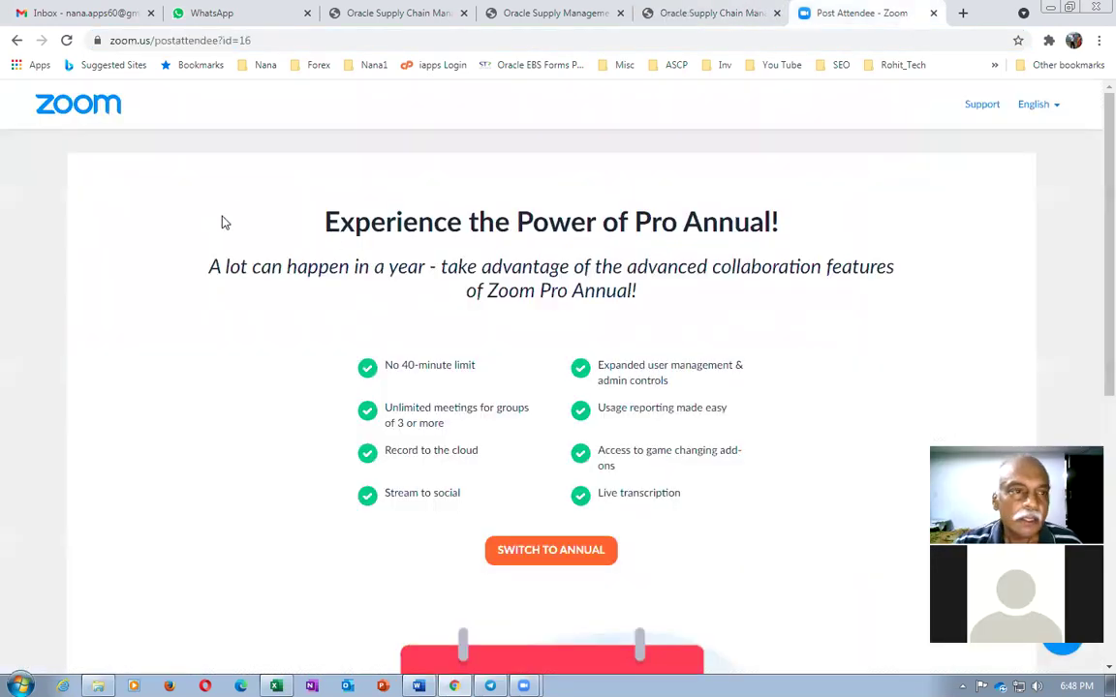
{"action": "left_click", "coordinate": [282, 36]}
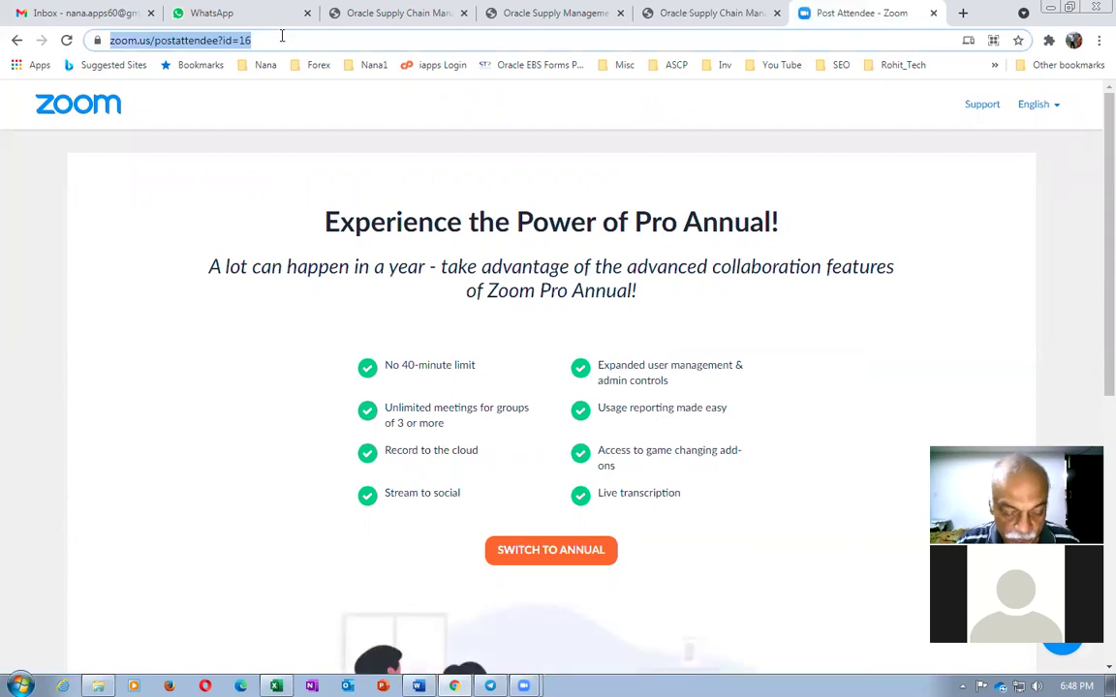
{"action": "type", "text": "zuda"}
{"action": "key", "text": "Down"}
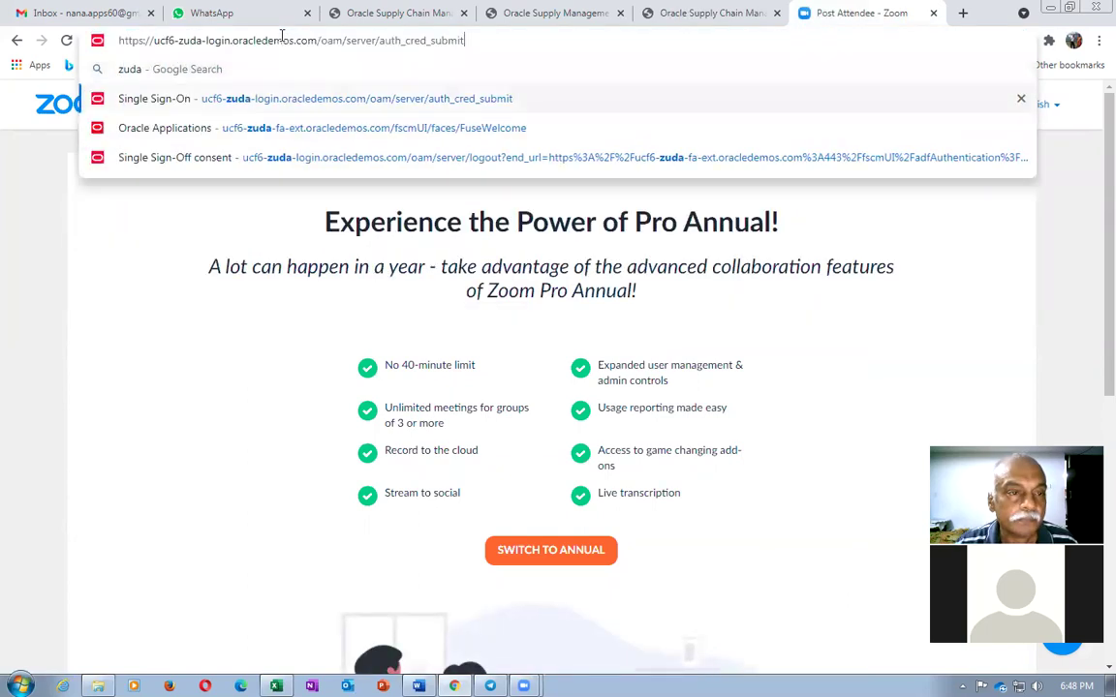
{"action": "key", "text": "Return"}
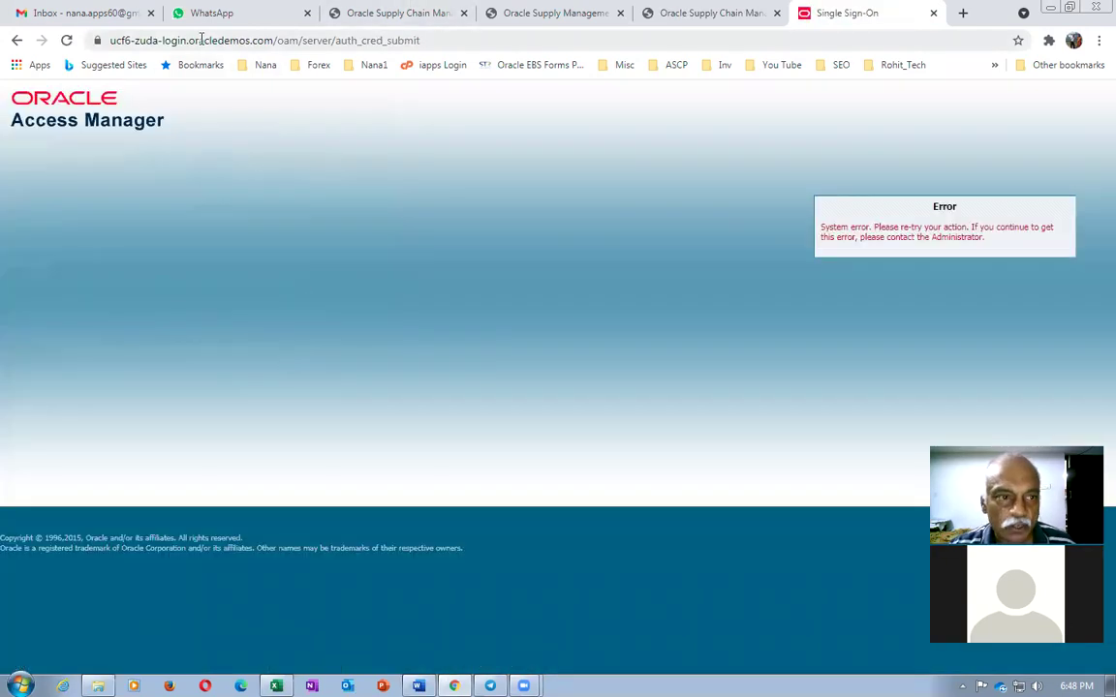
Strip the path from the ucf6-zuda-login.oracledemos.com address and load the Oracle Applications Cloud sign-in page.
{"action": "left_click", "coordinate": [440, 40]}
{"action": "left_click", "coordinate": [449, 40]}
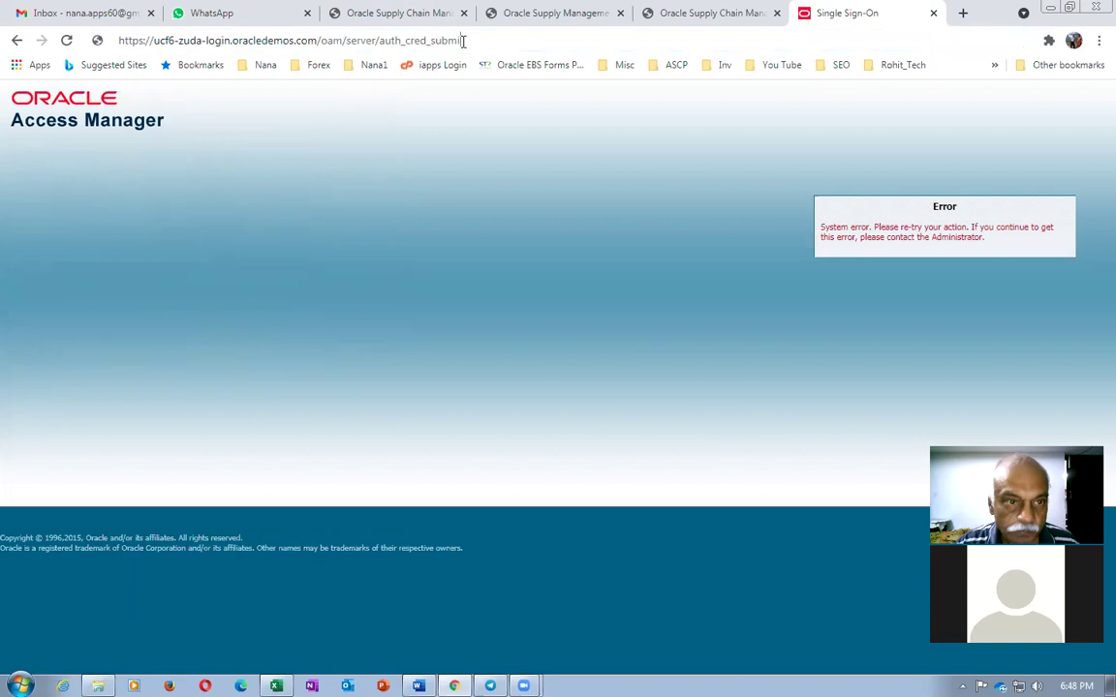
{"action": "key", "text": "BackSpace"}
{"action": "key", "text": "BackSpace"}
{"action": "key", "text": "BackSpace"}
{"action": "key", "text": "BackSpace"}
{"action": "key", "text": "BackSpace"}
{"action": "key", "text": "BackSpace"}
{"action": "key", "text": "BackSpace"}
{"action": "key", "text": "BackSpace"}
{"action": "key", "text": "BackSpace"}
{"action": "key", "text": "BackSpace"}
{"action": "key", "text": "BackSpace"}
{"action": "key", "text": "BackSpace"}
{"action": "key", "text": "BackSpace"}
{"action": "key", "text": "BackSpace"}
{"action": "key", "text": "BackSpace"}
{"action": "key", "text": "BackSpace"}
{"action": "key", "text": "BackSpace"}
{"action": "key", "text": "BackSpace"}
{"action": "key", "text": "BackSpace"}
{"action": "key", "text": "BackSpace"}
{"action": "key", "text": "BackSpace"}
{"action": "key", "text": "BackSpace"}
{"action": "key", "text": "BackSpace"}
{"action": "key", "text": "BackSpace"}
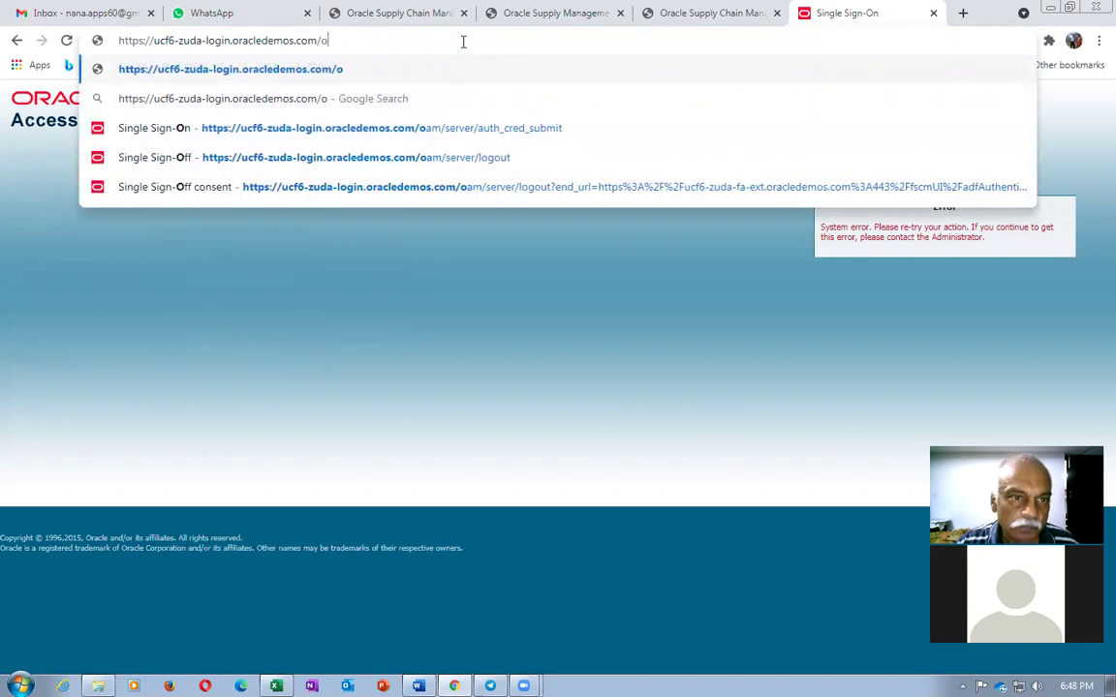
{"action": "key", "text": "Return"}
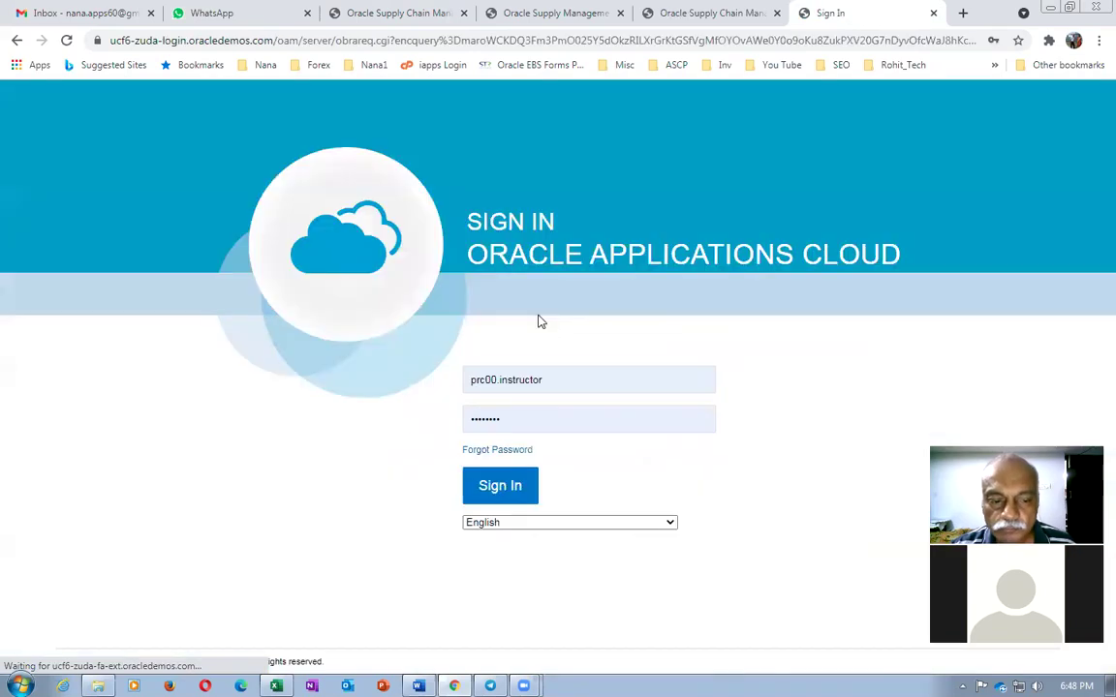
Sign in with the prefilled credentials and open the Order Management work area.
{"action": "left_click", "coordinate": [499, 485]}
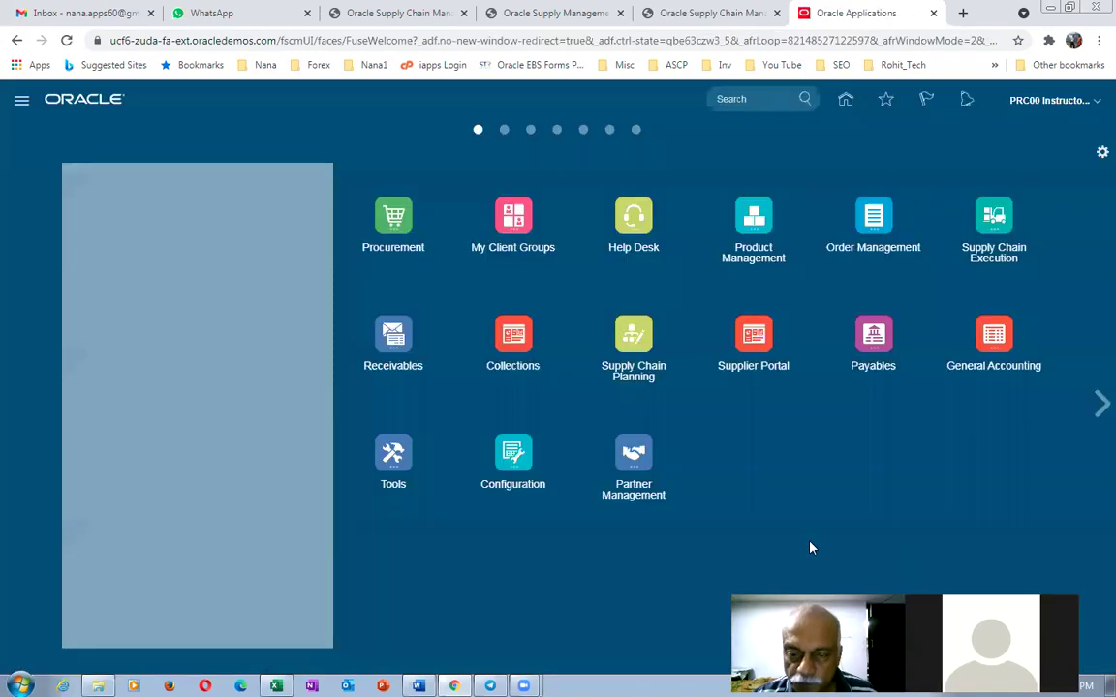
{"action": "left_click", "coordinate": [872, 218]}
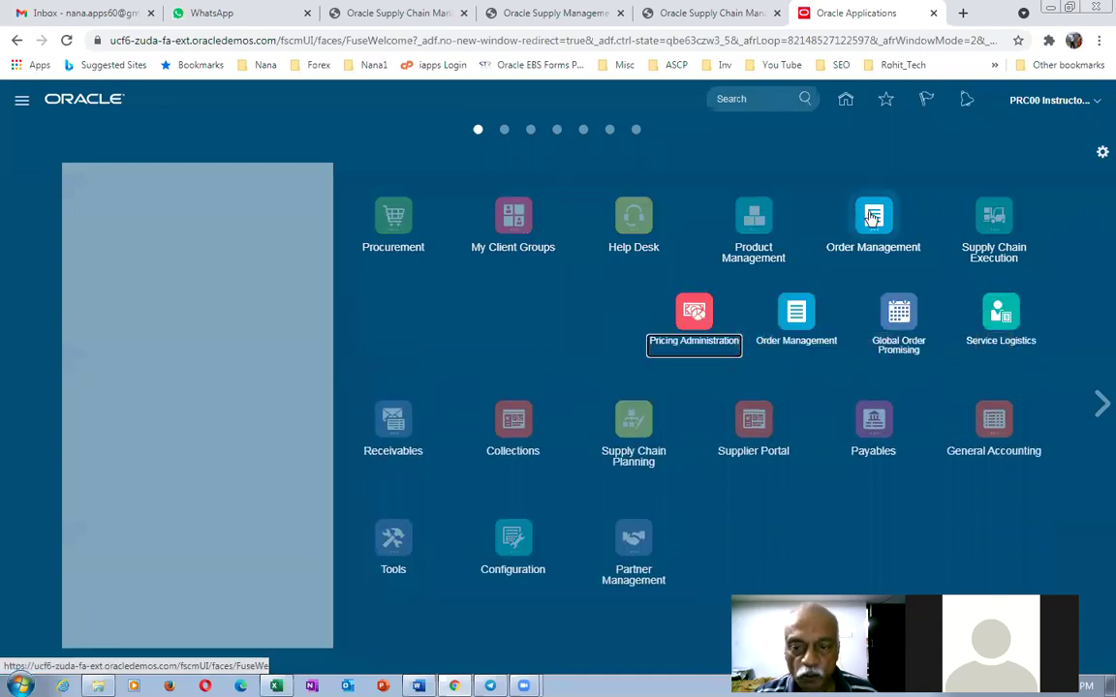
{"action": "left_click", "coordinate": [796, 312]}
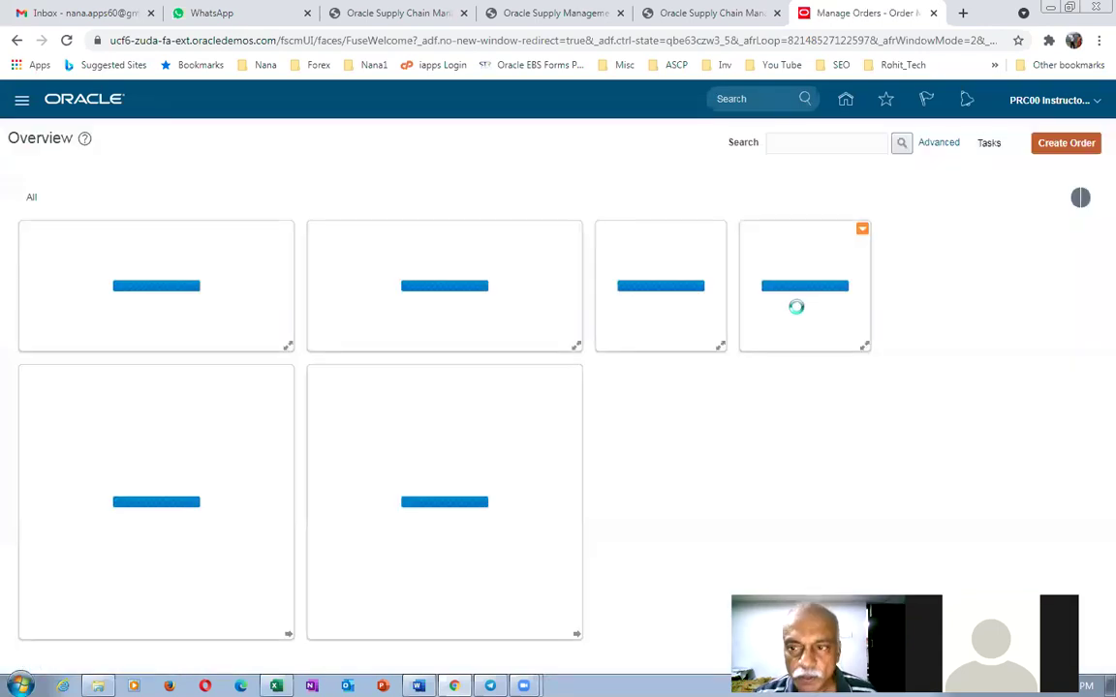
Create a new order for the customer Computer Service and Rentals.
{"action": "left_click", "coordinate": [1066, 143]}
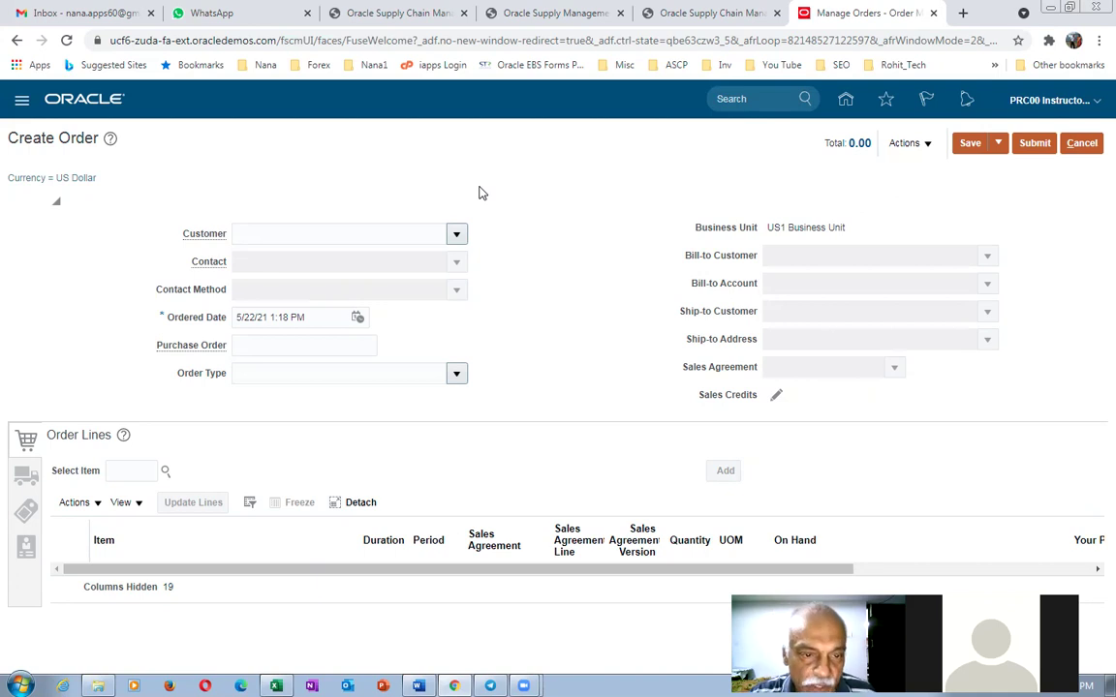
{"action": "left_click", "coordinate": [311, 238]}
{"action": "type", "text": "c"}
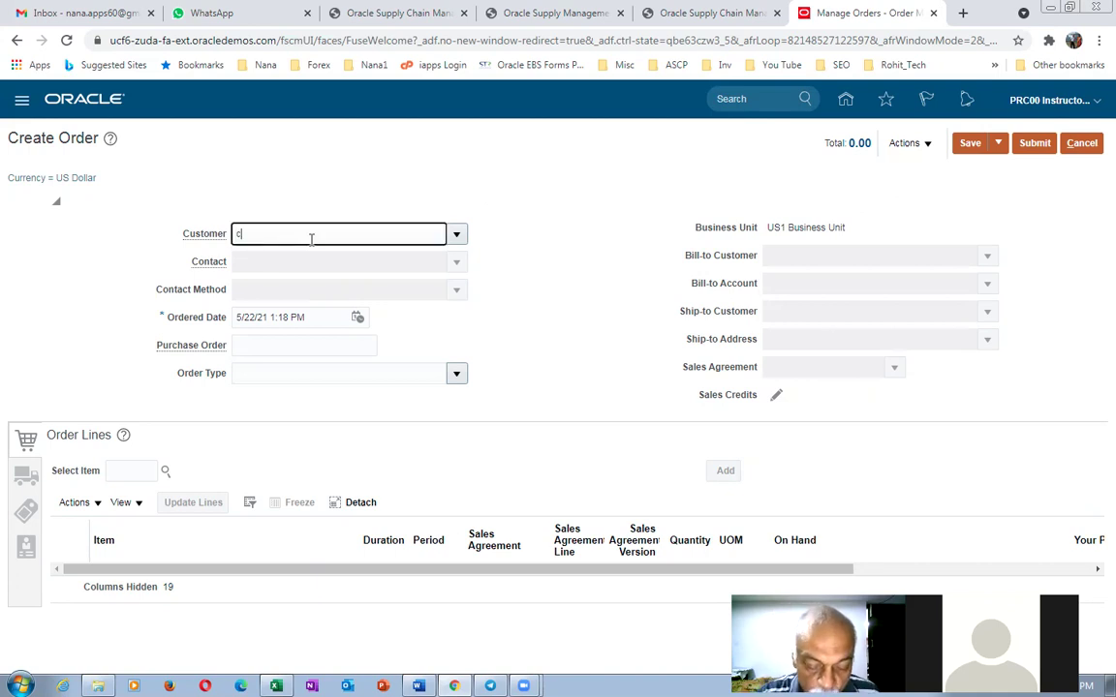
{"action": "type", "text": "omp"}
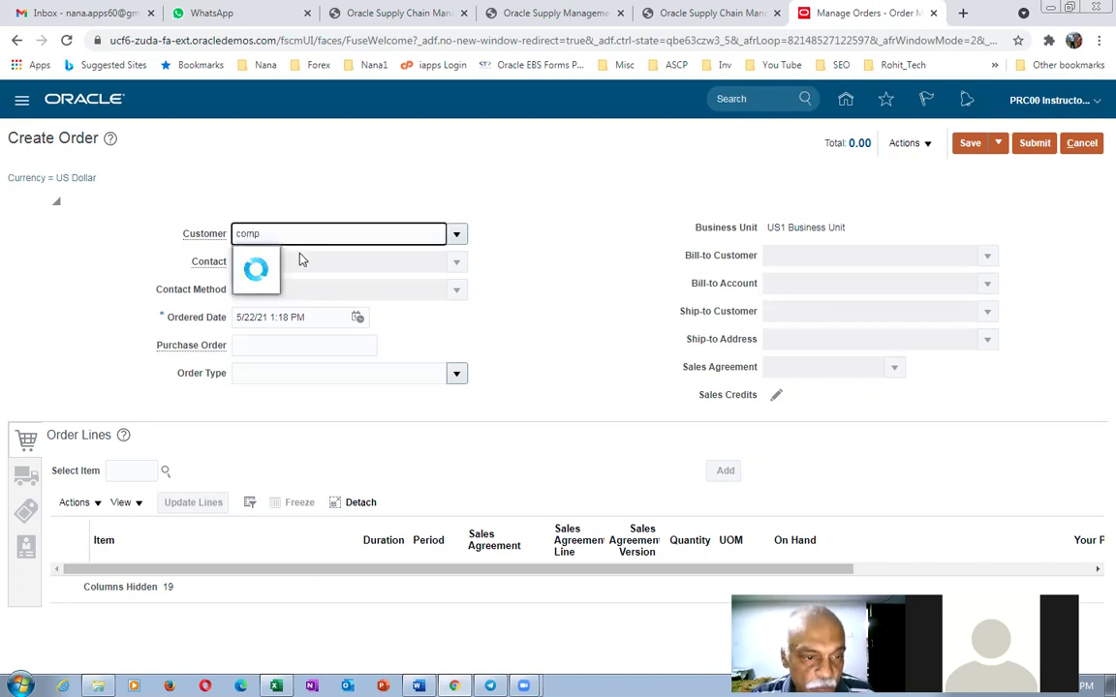
{"action": "left_click", "coordinate": [301, 259]}
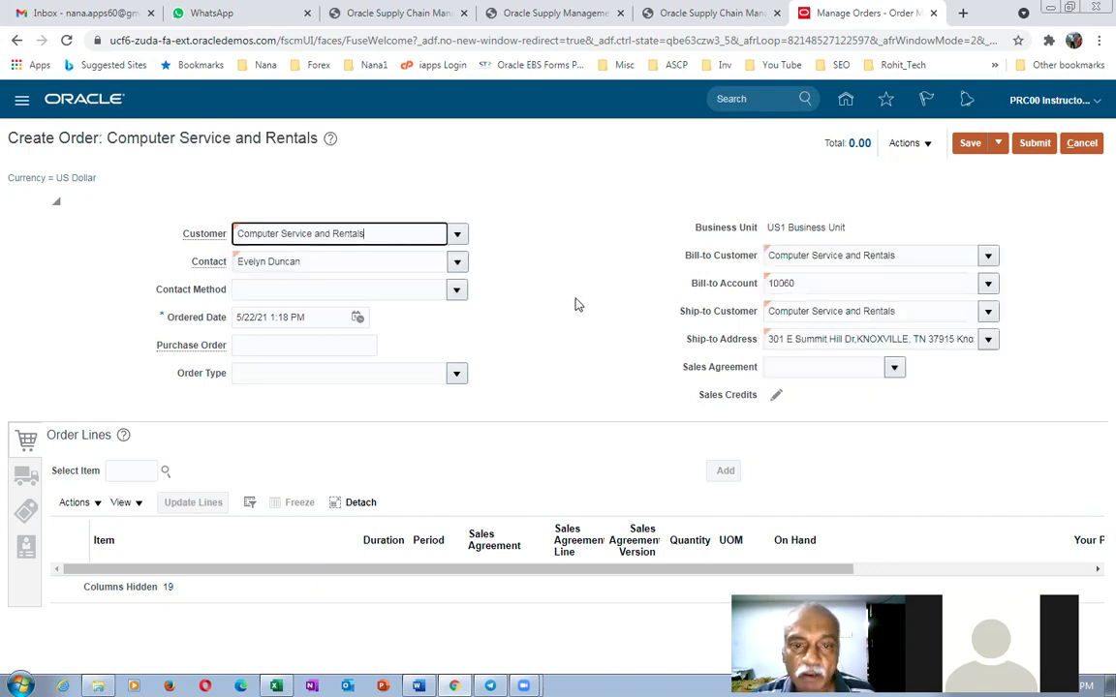
Add an order line for item AS65001, Portable Wireless Printer, with a quantity of 3.
{"action": "left_click", "coordinate": [114, 470]}
{"action": "type", "text": "AS85001"}
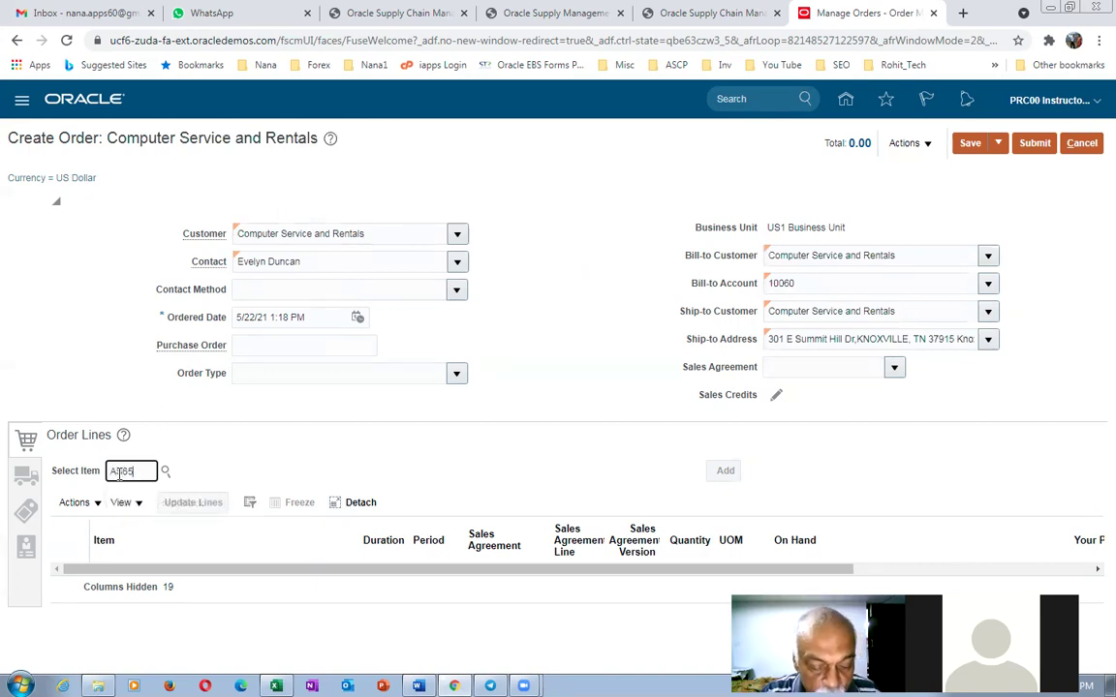
{"action": "left_click", "coordinate": [320, 457]}
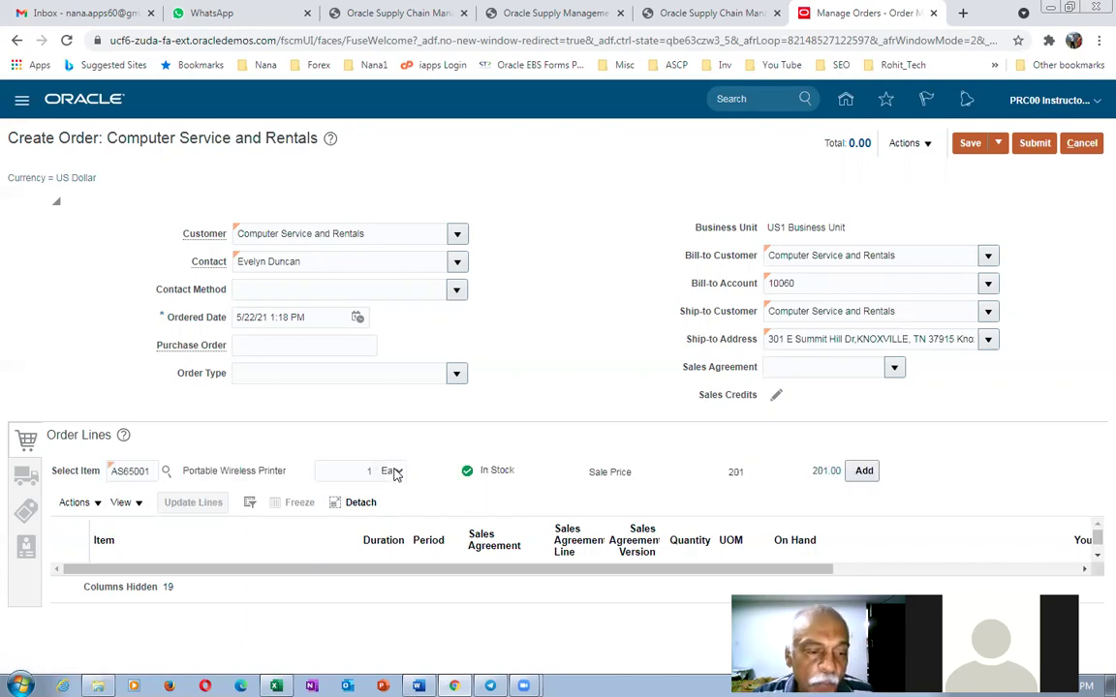
{"action": "left_click", "coordinate": [346, 470]}
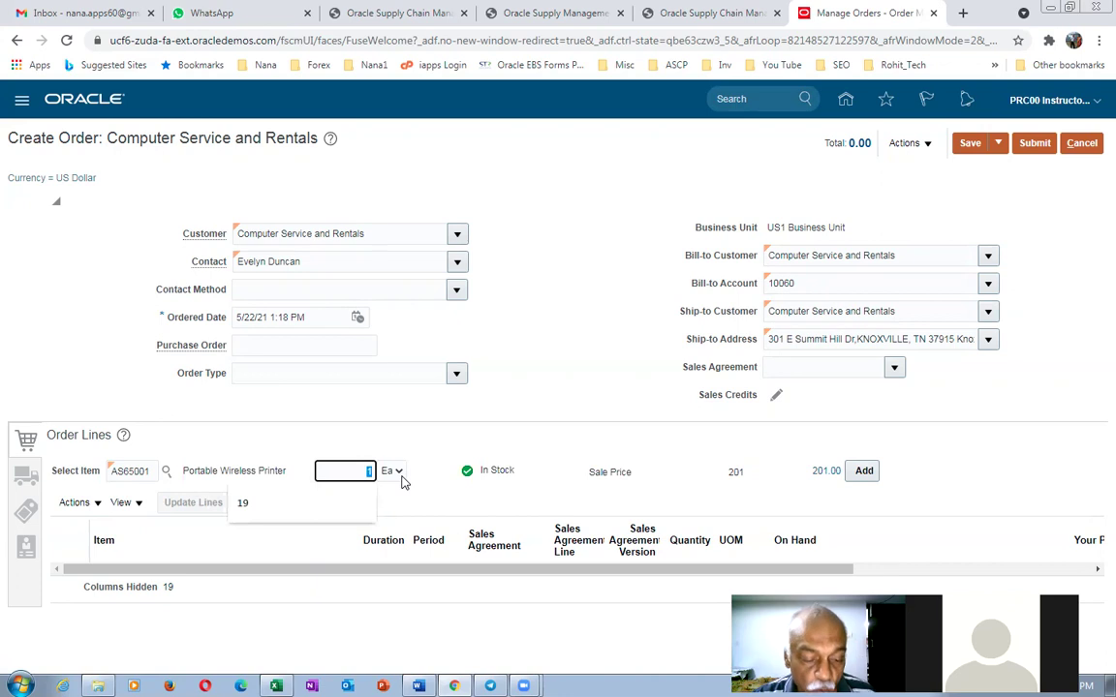
{"action": "type", "text": "3"}
{"action": "key", "text": "Tab"}
{"action": "left_click", "coordinate": [869, 474]}
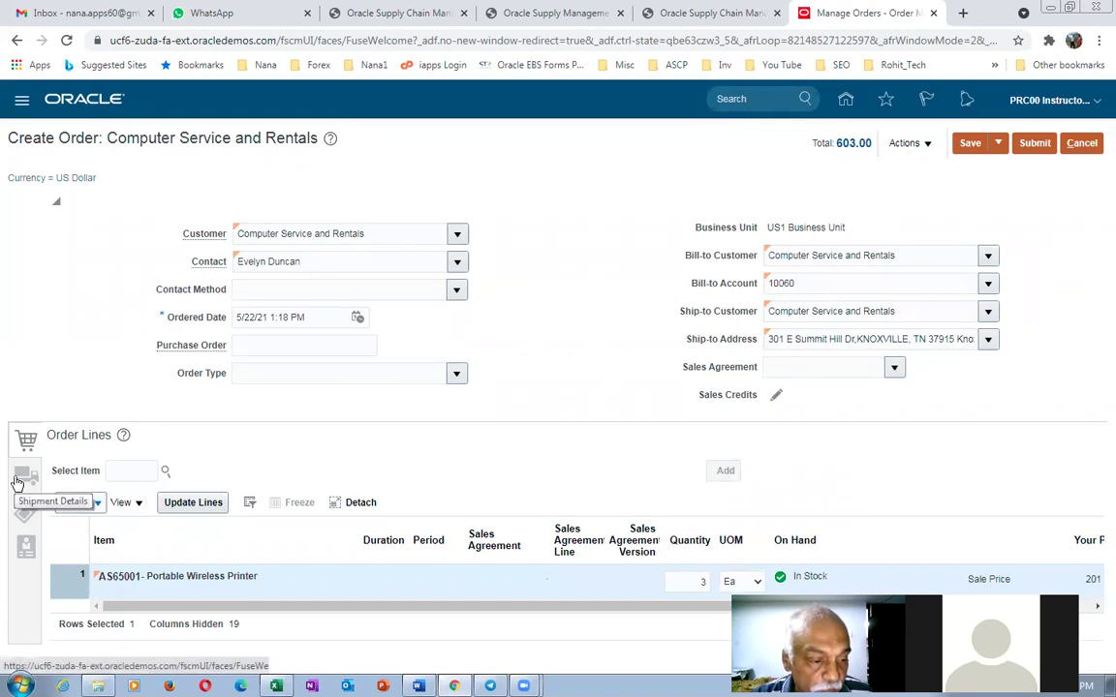
Set ABC Consulting as the drop-ship supplier in the order's supply shipment details.
{"action": "left_click", "coordinate": [18, 481]}
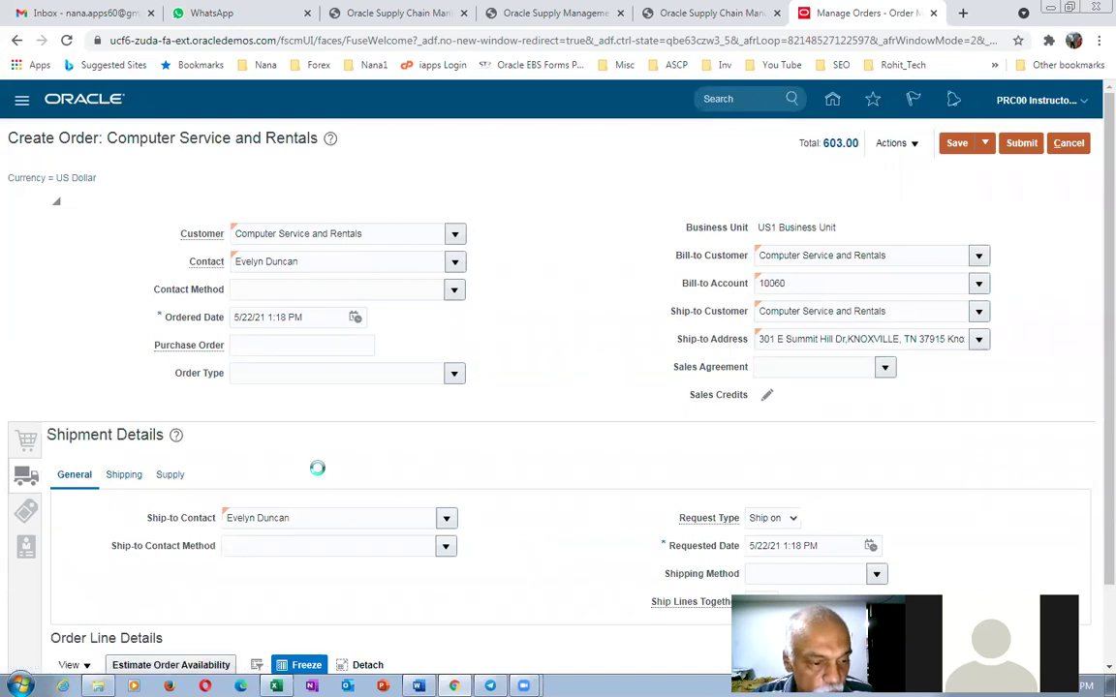
{"action": "scroll", "coordinate": [320, 475], "scroll_direction": "down", "scroll_amount": 1}
{"action": "left_click", "coordinate": [287, 482]}
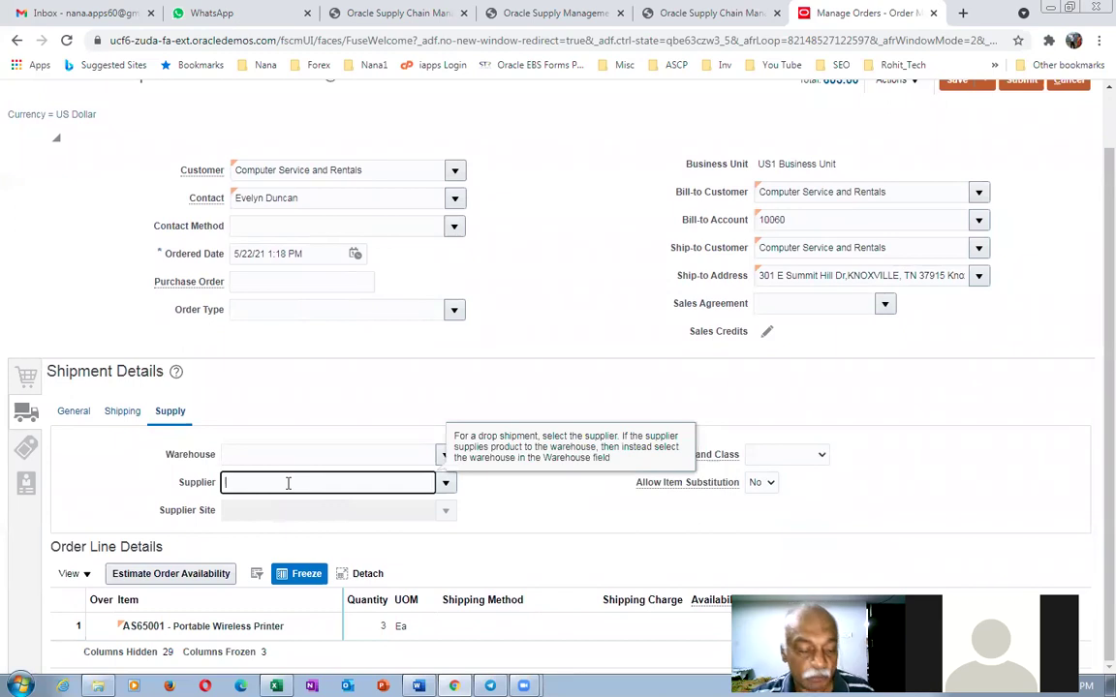
{"action": "type", "text": "ABC"}
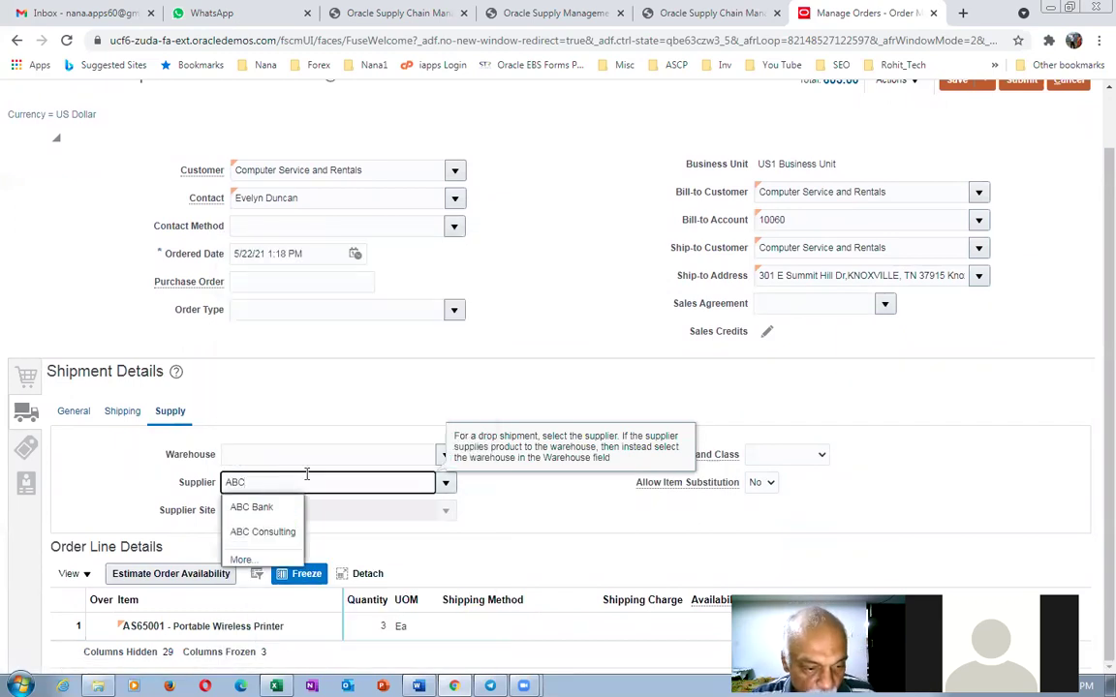
{"action": "left_click", "coordinate": [291, 534]}
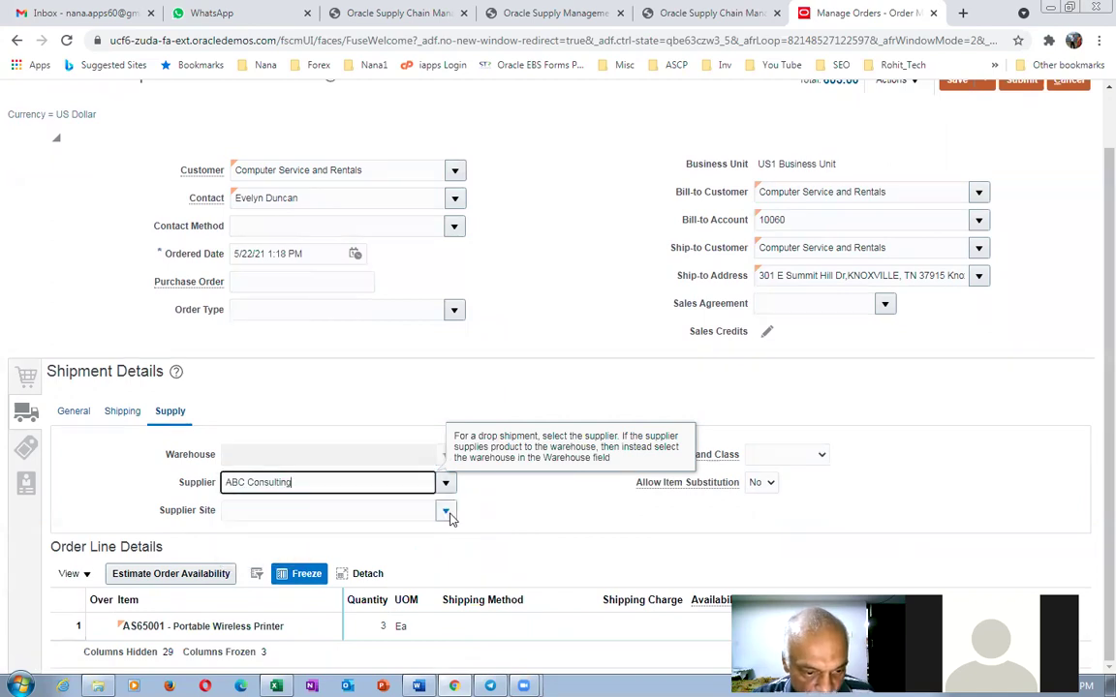
Set the supplier site to ABC US1 in the supply shipment details and save the order.
{"action": "left_click", "coordinate": [446, 511]}
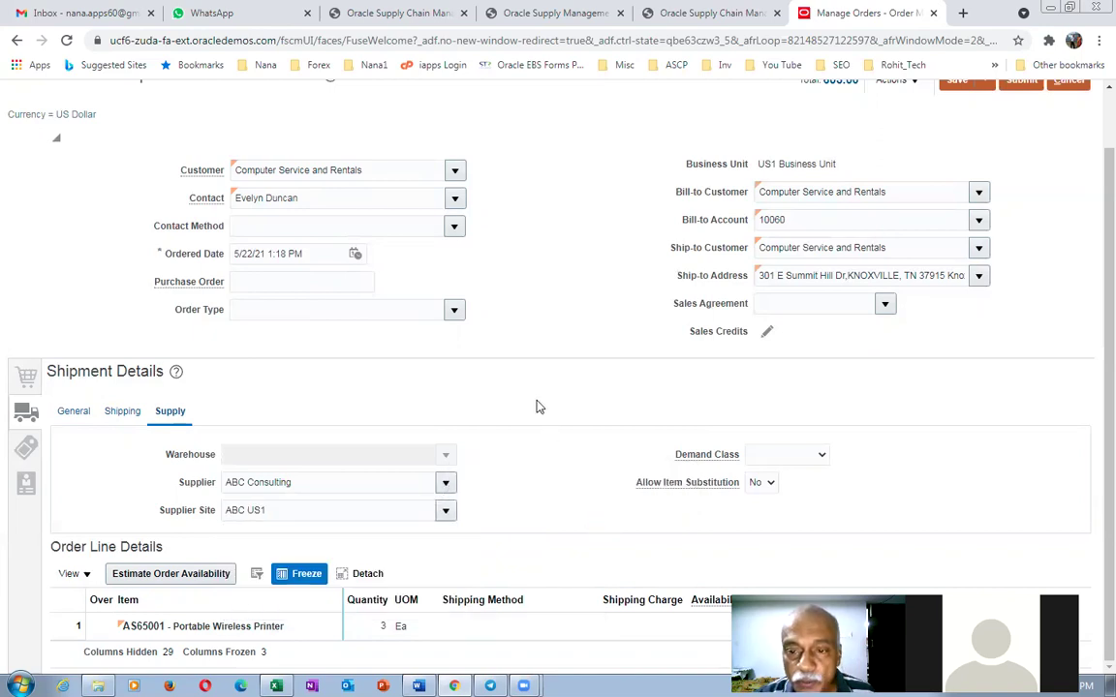
{"action": "scroll", "coordinate": [536, 406], "scroll_direction": "up", "scroll_amount": 1}
{"action": "left_click", "coordinate": [956, 143]}
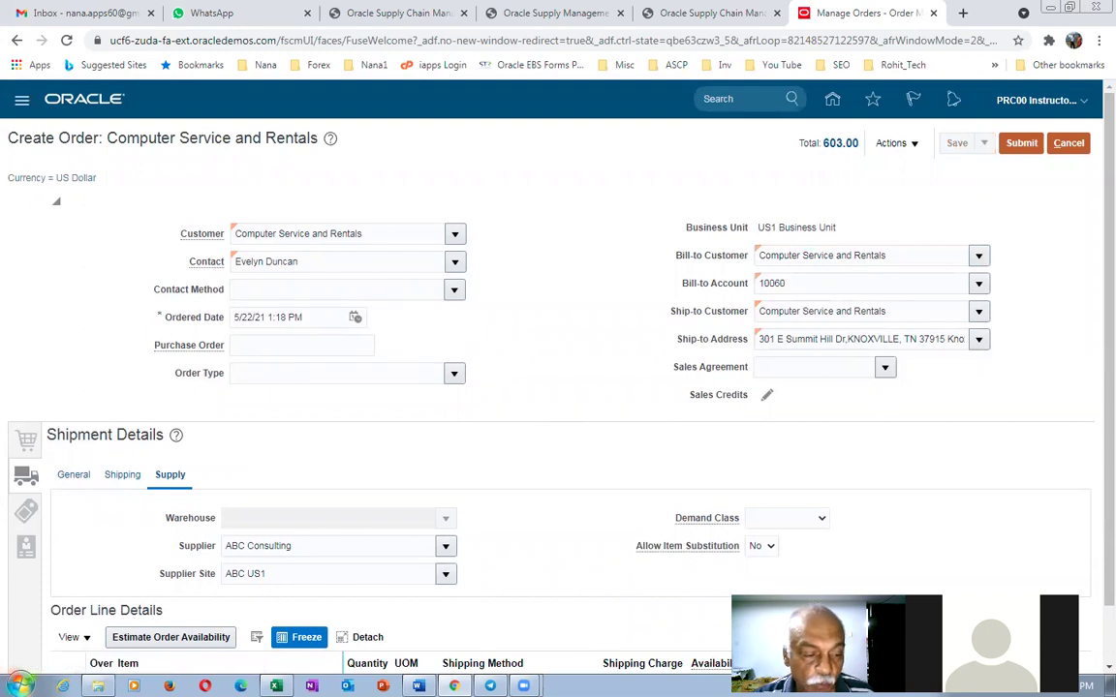
Open Notepad, record the saved sales order's number in a blank note, and return to the order.
{"action": "left_click", "coordinate": [20, 685]}
{"action": "type", "text": "not"}
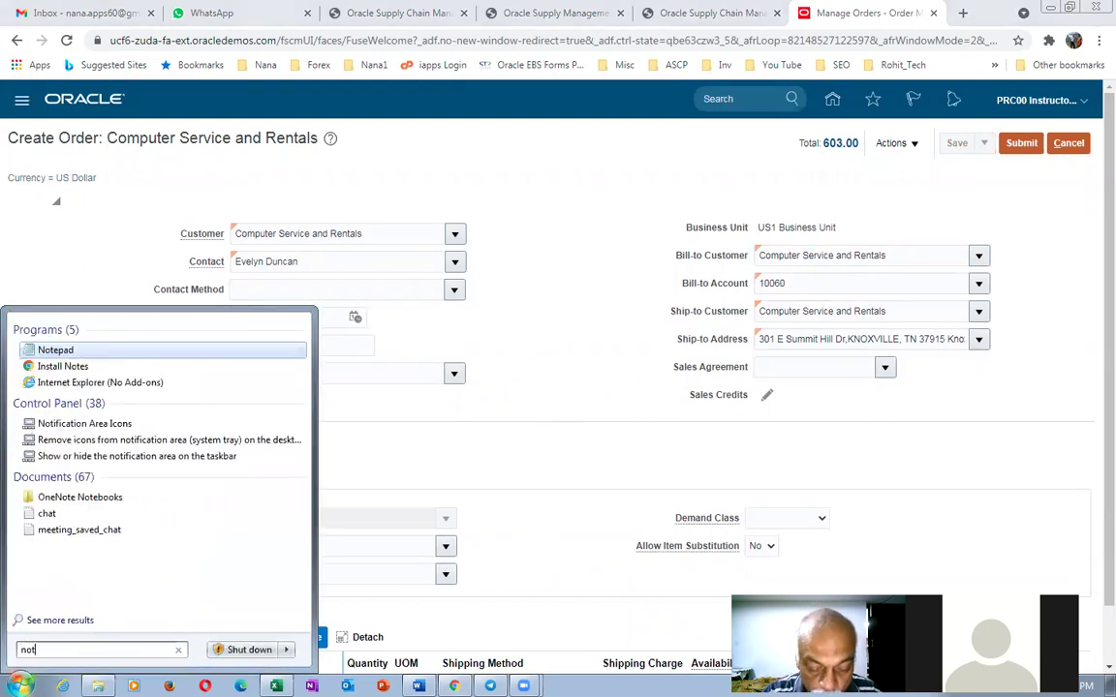
{"action": "type", "text": "epad"}
{"action": "key", "text": "Return"}
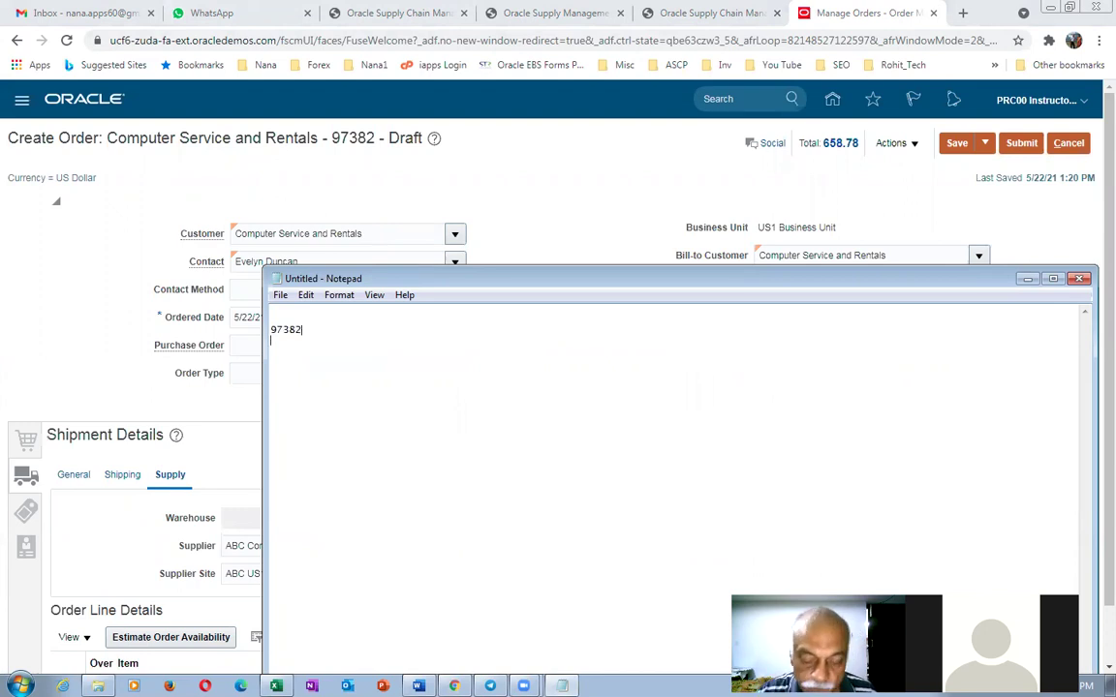
{"action": "left_click", "coordinate": [15, 241]}
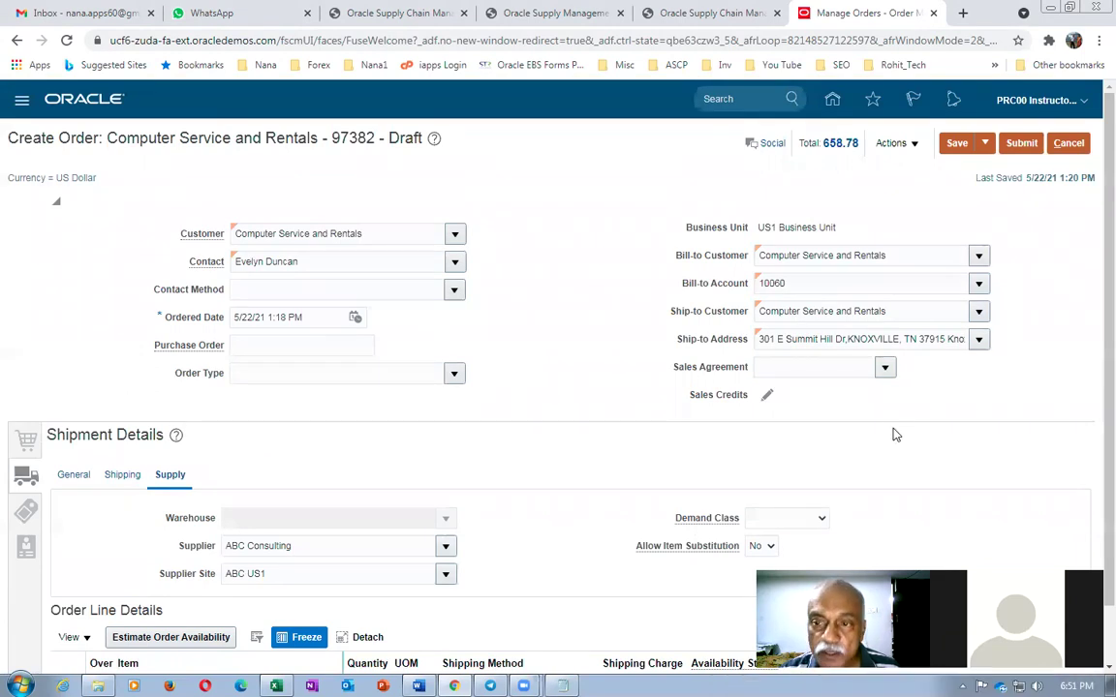
Submit the sales order, acknowledge the confirmation, and refresh the order's status.
{"action": "left_click", "coordinate": [1022, 144]}
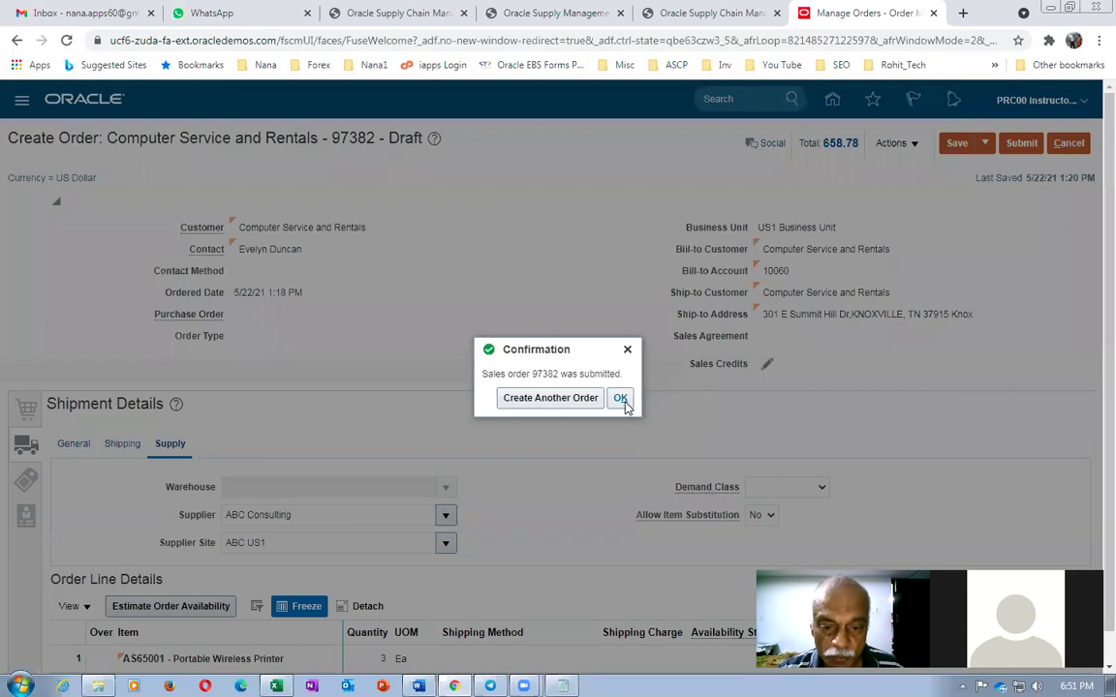
{"action": "left_click", "coordinate": [621, 399]}
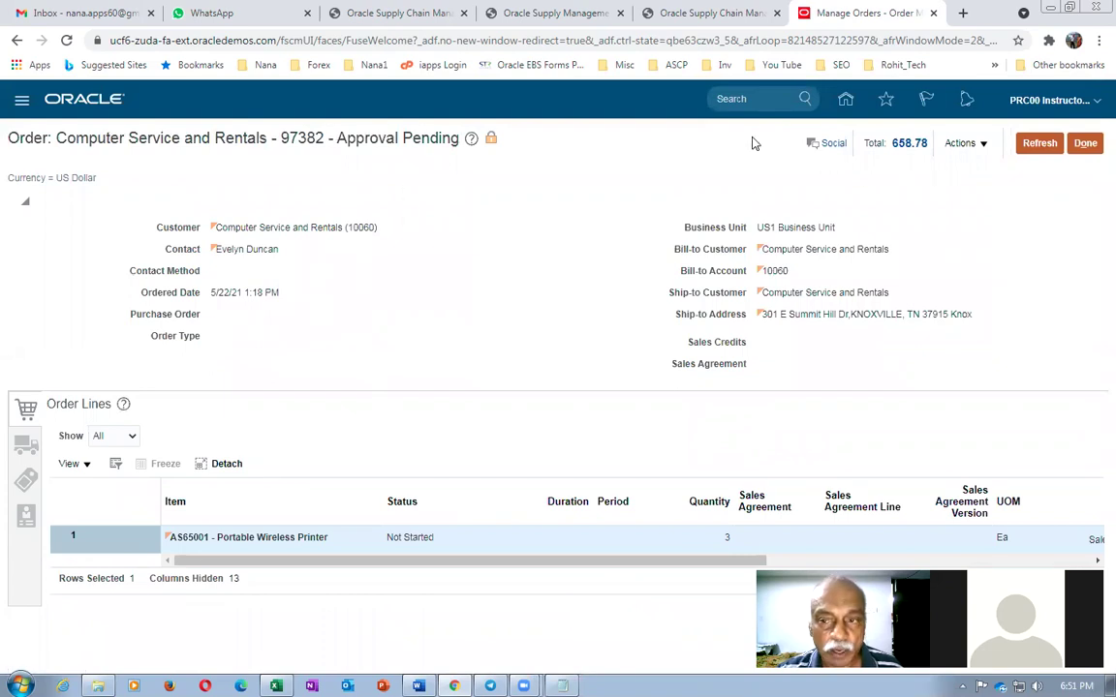
{"action": "left_click", "coordinate": [1033, 144]}
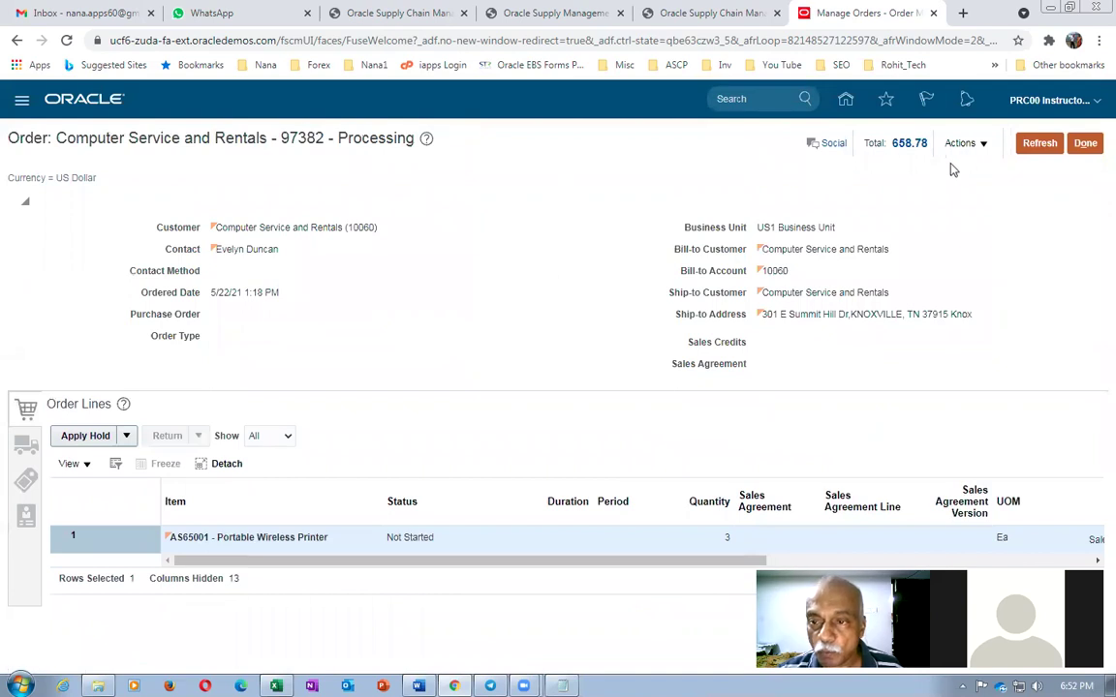
Switch the order to the fulfillment view and open the orchestration process of its fulfillment line.
{"action": "left_click", "coordinate": [964, 145]}
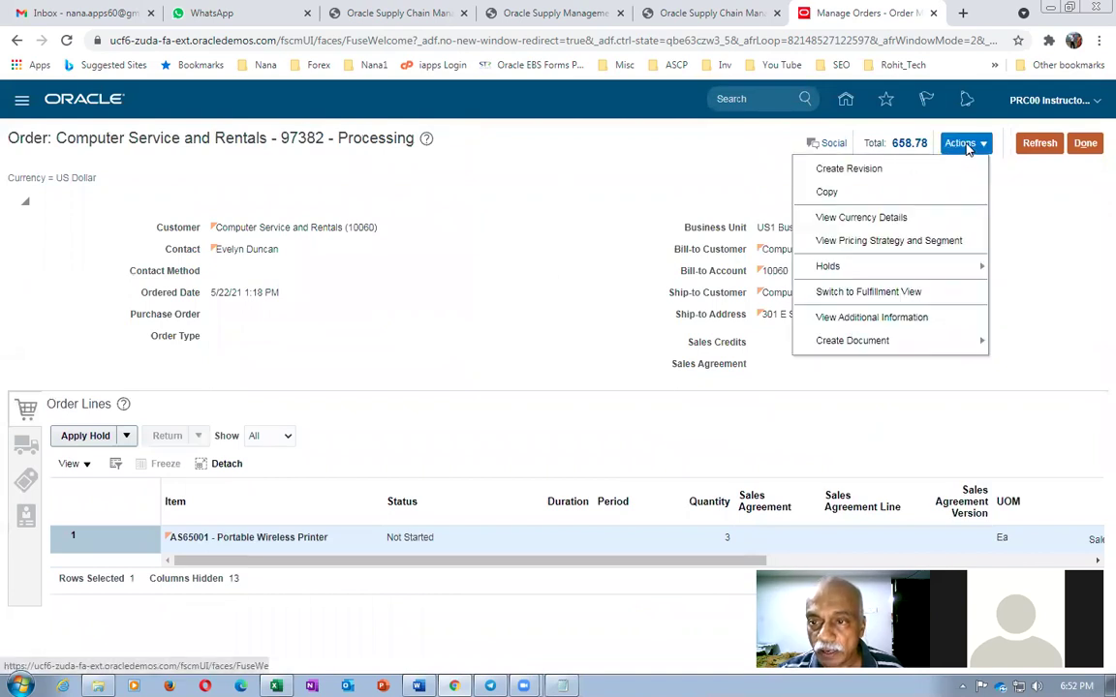
{"action": "left_click", "coordinate": [864, 292]}
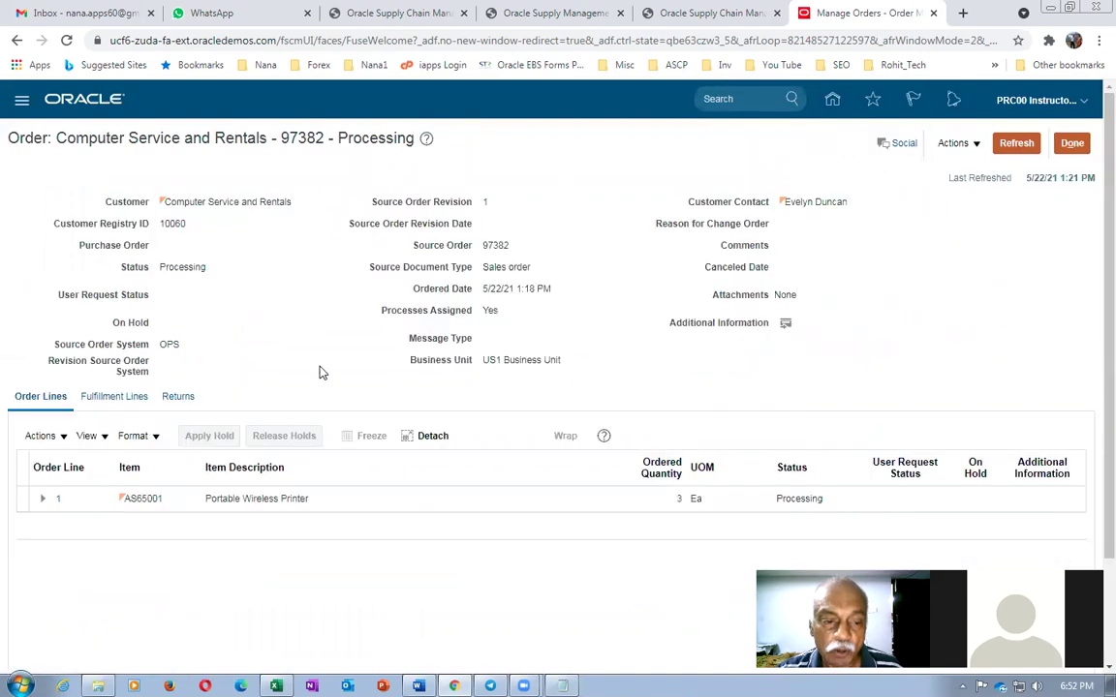
{"action": "left_click", "coordinate": [105, 397]}
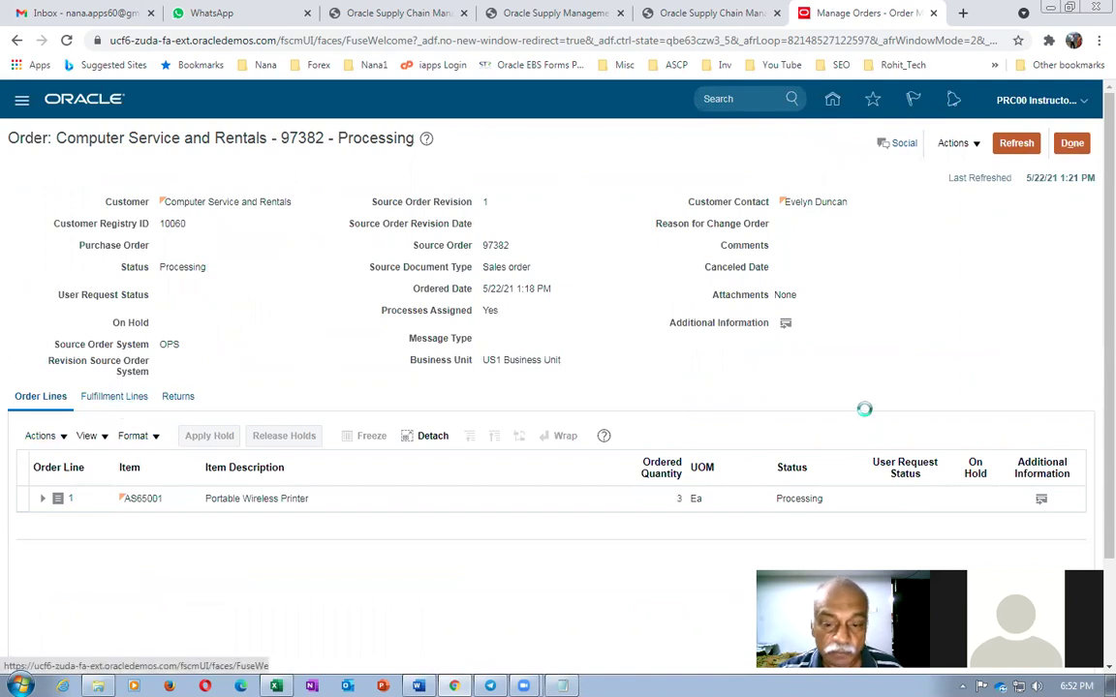
{"action": "scroll", "coordinate": [1090, 484], "scroll_direction": "down", "scroll_amount": 2}
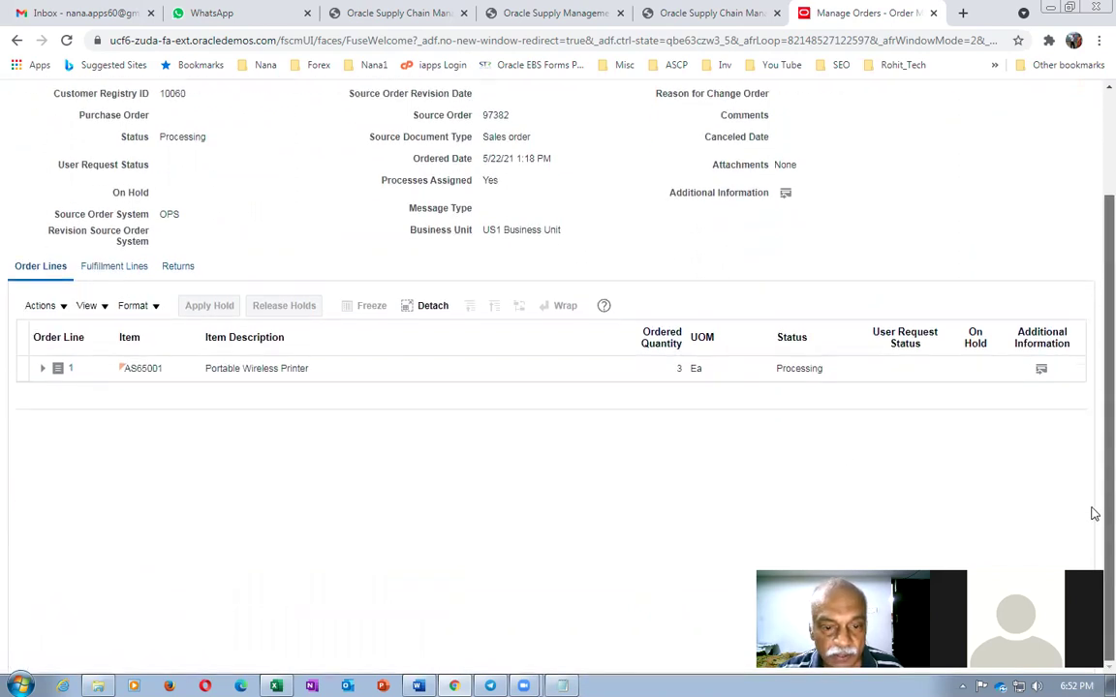
{"action": "left_click_drag", "start_coordinate": [555, 413], "coordinate": [623, 415]}
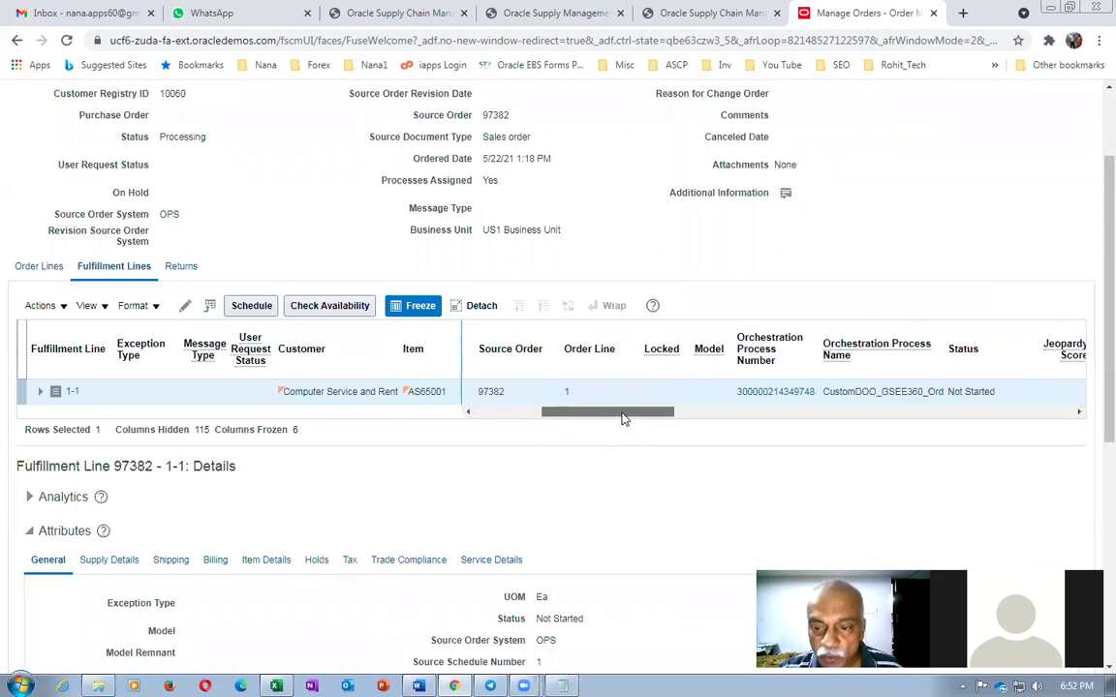
{"action": "left_click", "coordinate": [776, 394]}
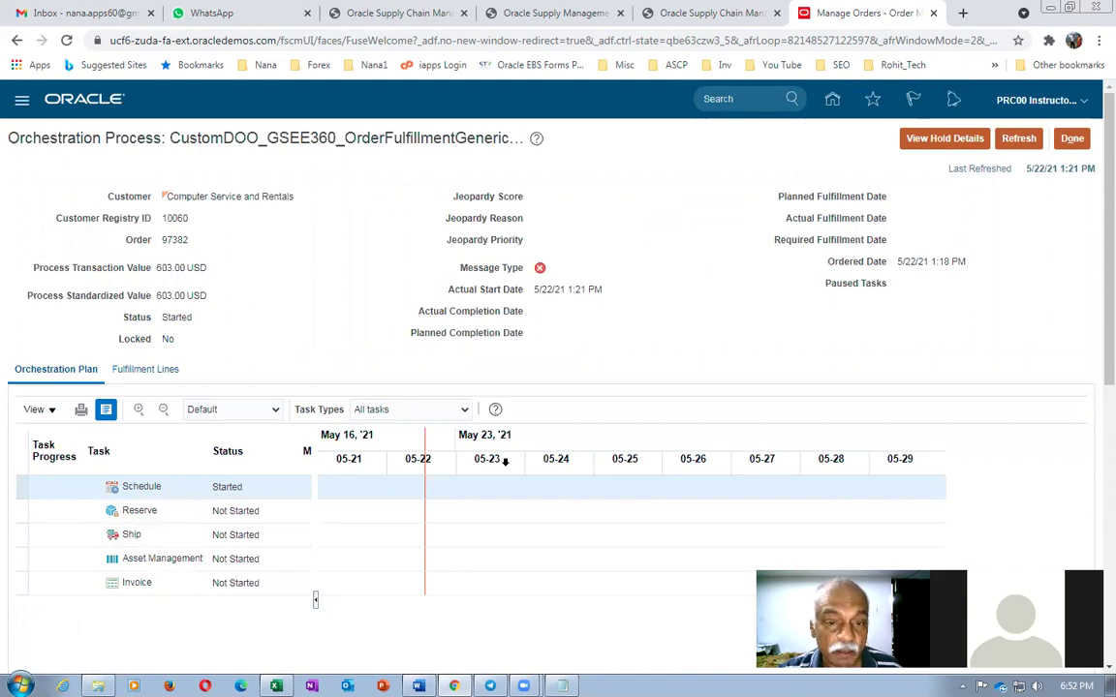
Review the orchestration process's error messages and copy the code DOO-2685022 from the second Schedule task message.
{"action": "left_click", "coordinate": [541, 270]}
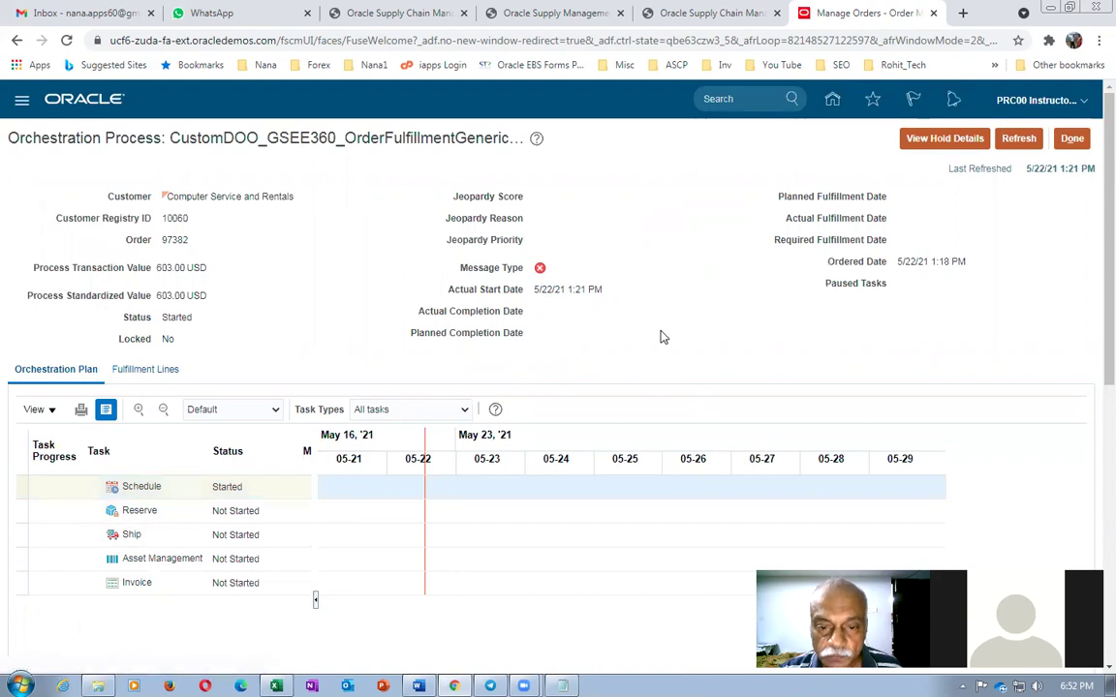
{"action": "left_click", "coordinate": [593, 306]}
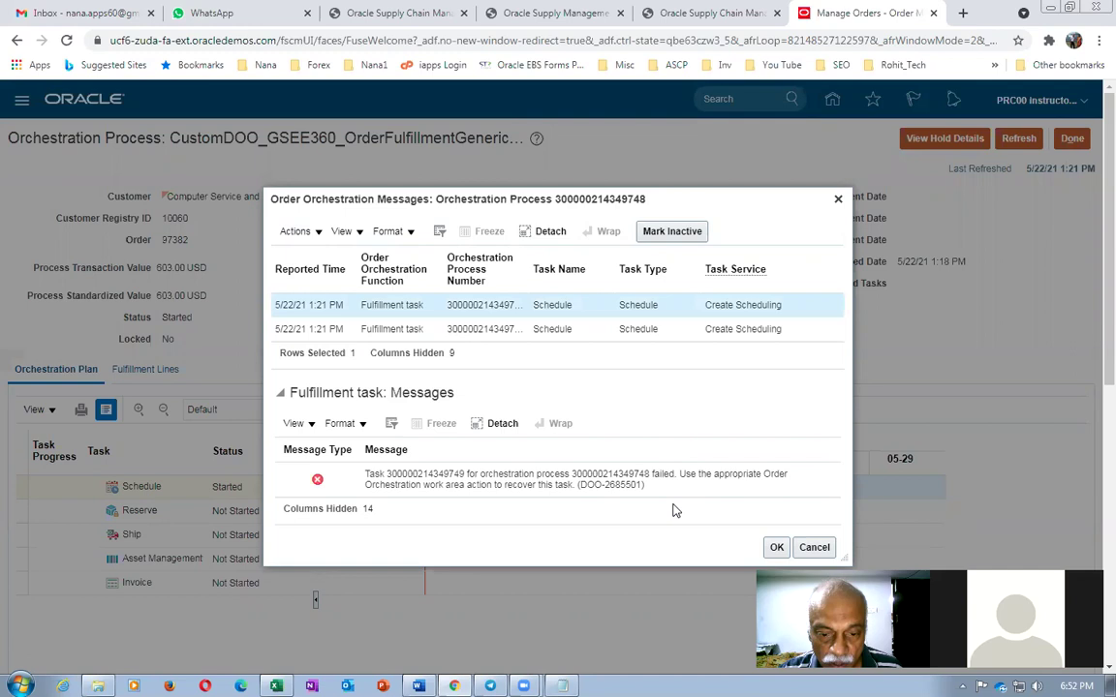
{"action": "left_click", "coordinate": [587, 330]}
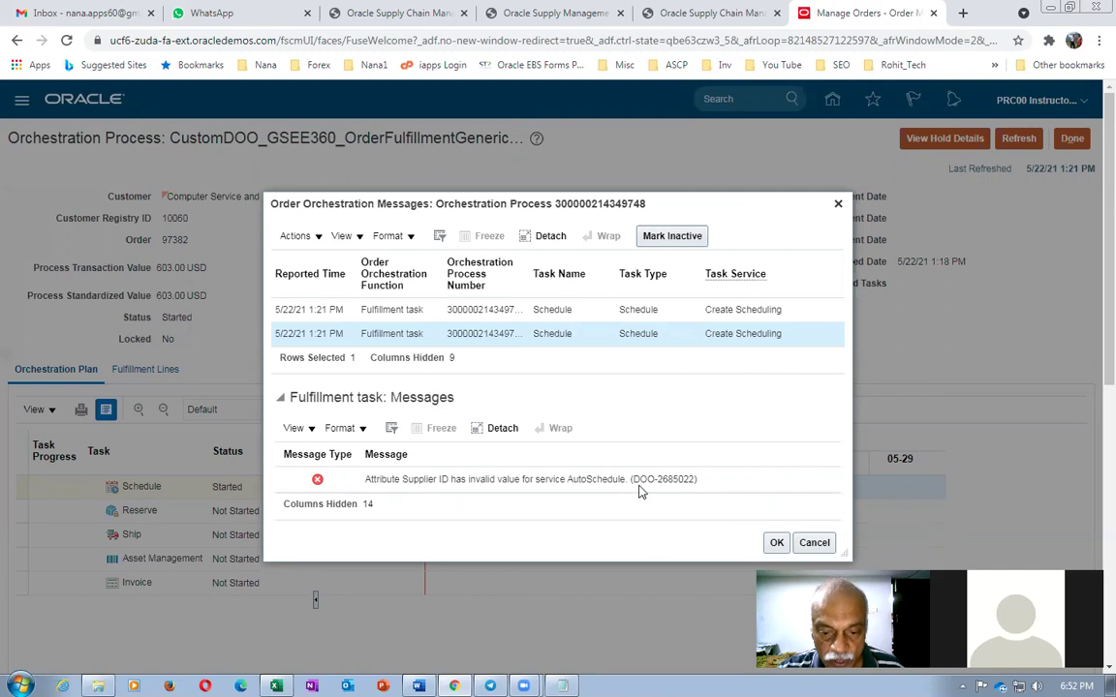
{"action": "left_click_drag", "start_coordinate": [634, 480], "coordinate": [693, 480]}
{"action": "key", "text": "ctrl+c"}
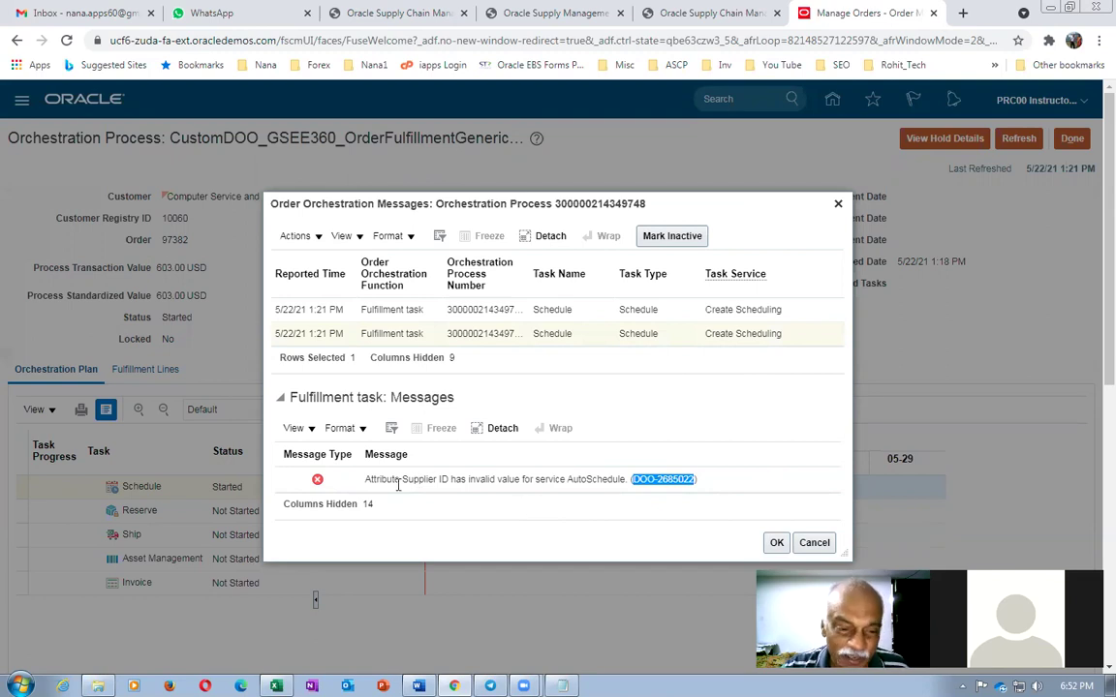
{"action": "left_click_drag", "start_coordinate": [371, 478], "coordinate": [524, 485]}
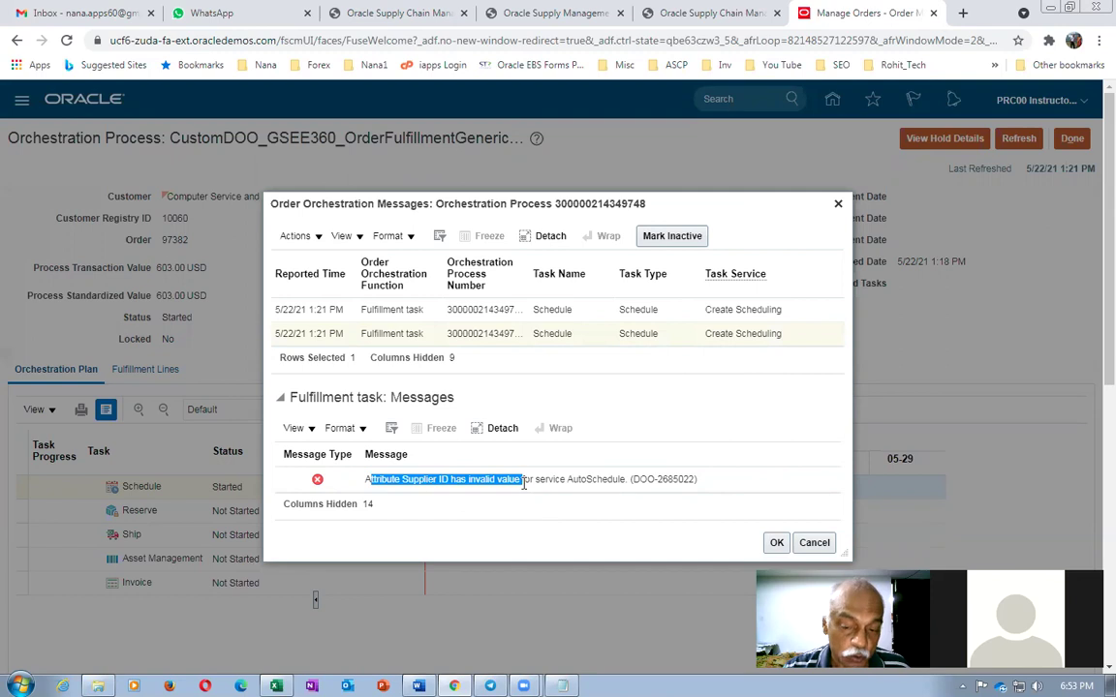
{"action": "left_click", "coordinate": [776, 543]}
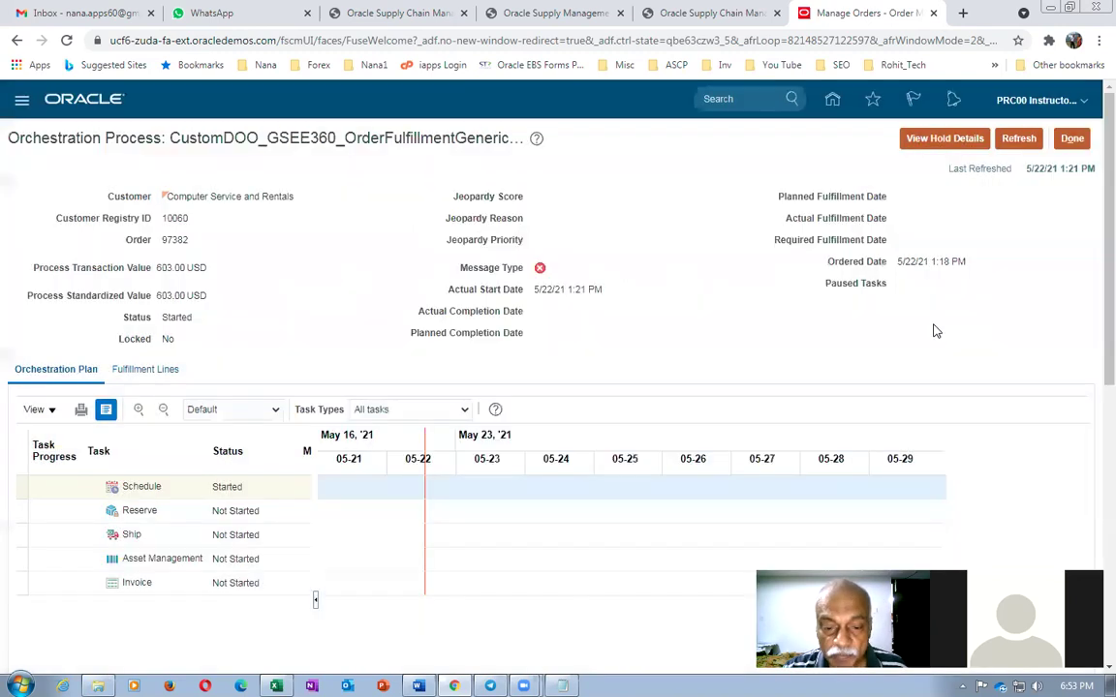
Open My Oracle Support at support.oracle.com in a new browser tab and search it for DOO-2685022.
{"action": "left_click", "coordinate": [963, 13]}
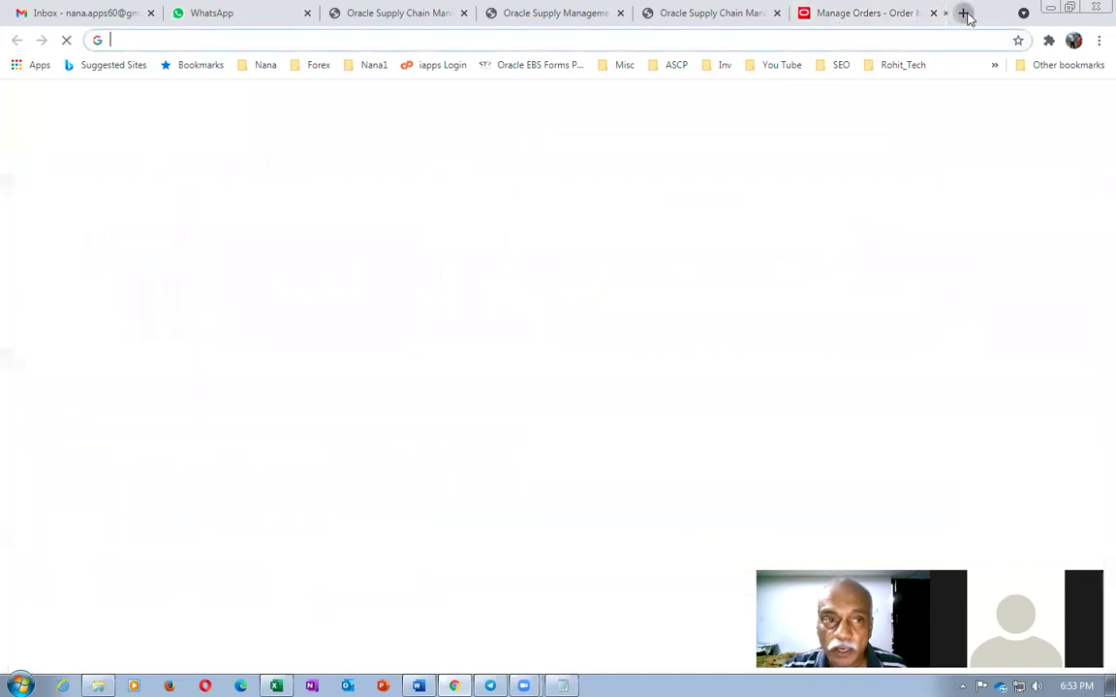
{"action": "type", "text": "sup"}
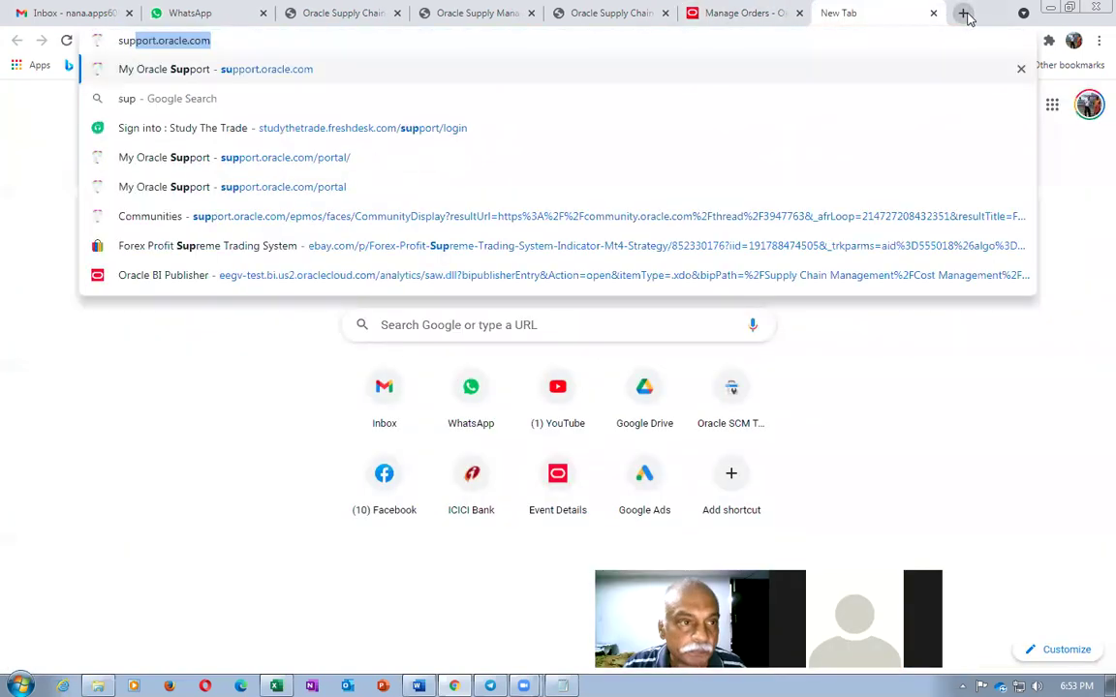
{"action": "key", "text": "Return"}
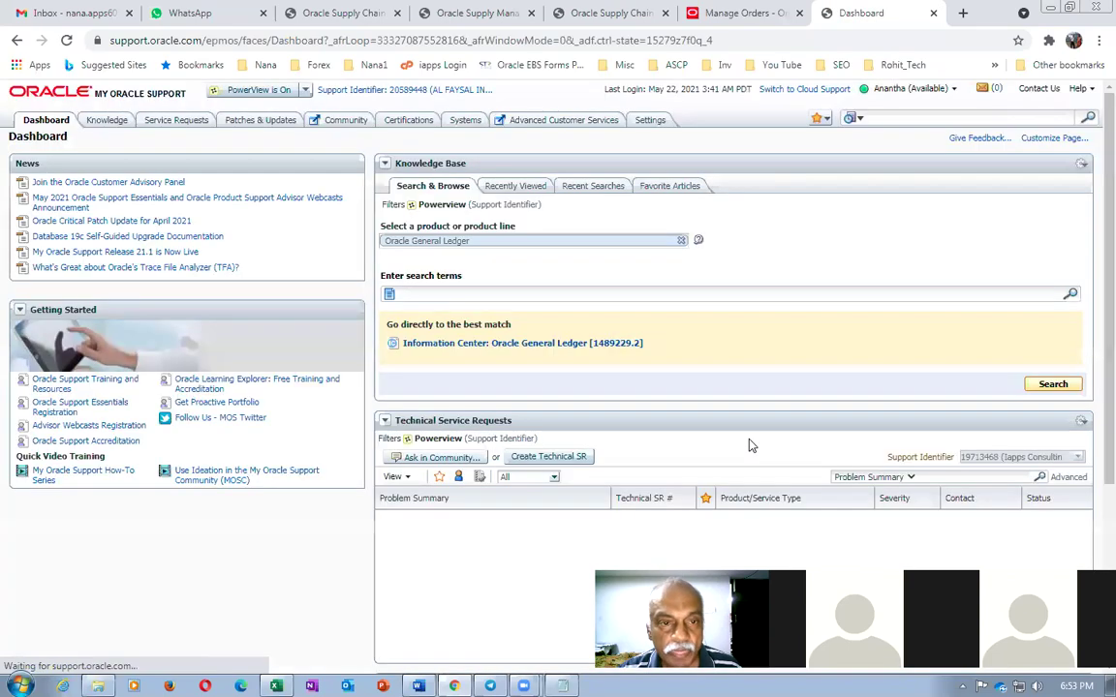
{"action": "left_click", "coordinate": [917, 118]}
{"action": "key", "text": "ctrl+v"}
{"action": "key", "text": "Return"}
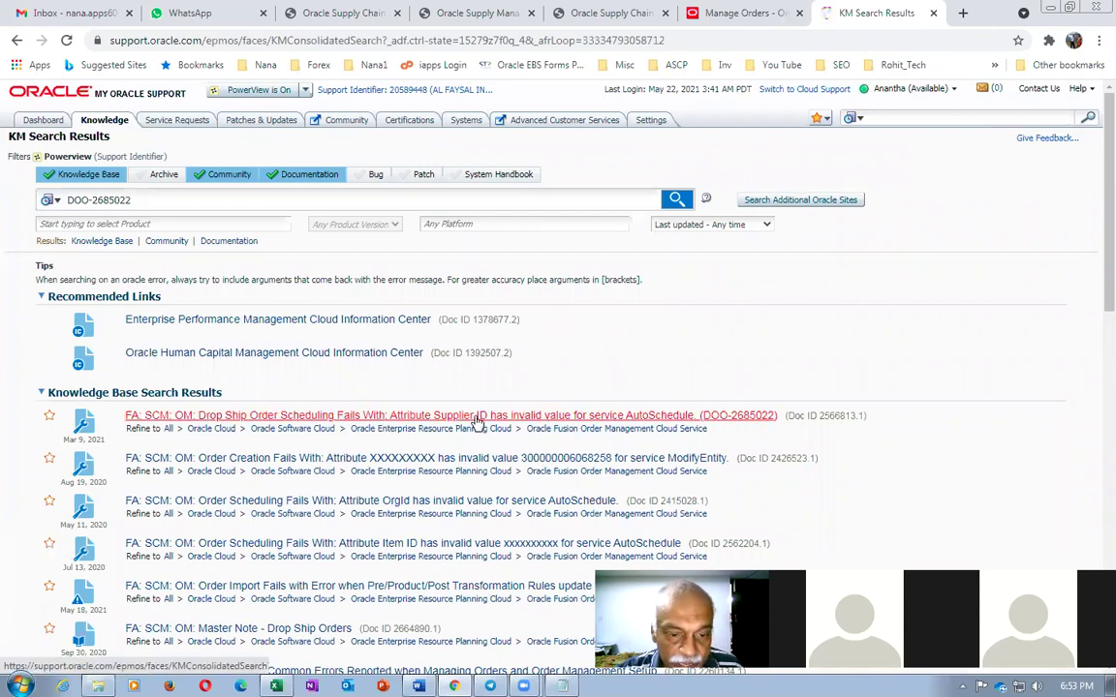
Open the knowledge article on drop ship order scheduling failing with an invalid Supplier ID (Doc ID 2566813.1) in a new tab.
{"action": "right_click", "coordinate": [604, 418]}
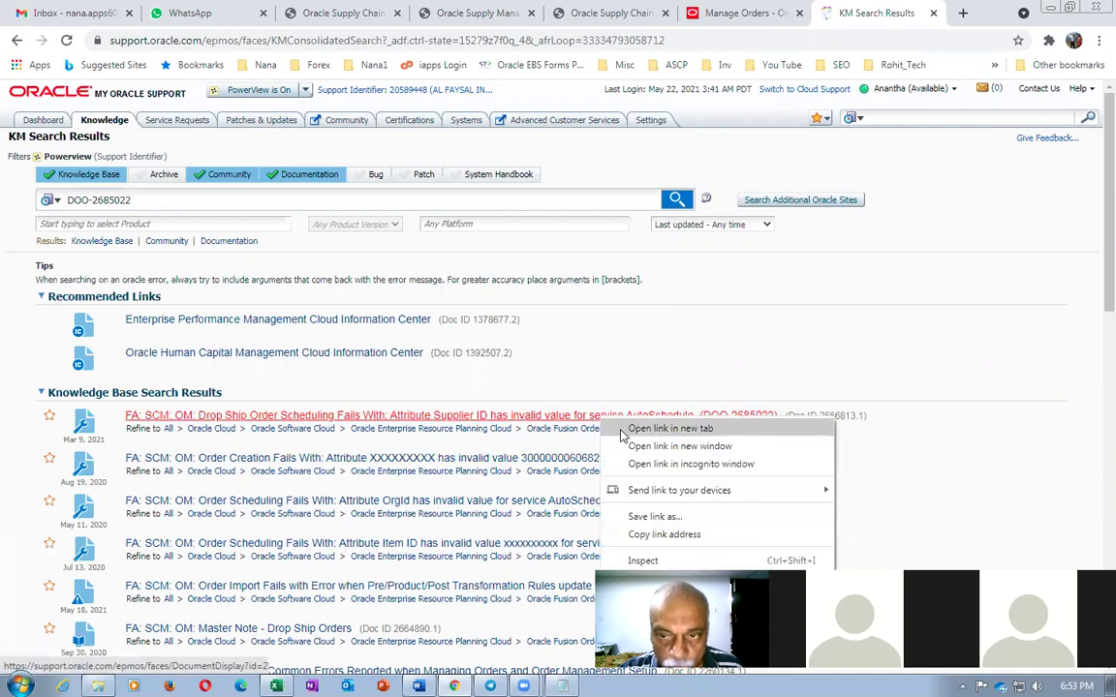
{"action": "left_click", "coordinate": [655, 426]}
{"action": "left_click", "coordinate": [895, 14]}
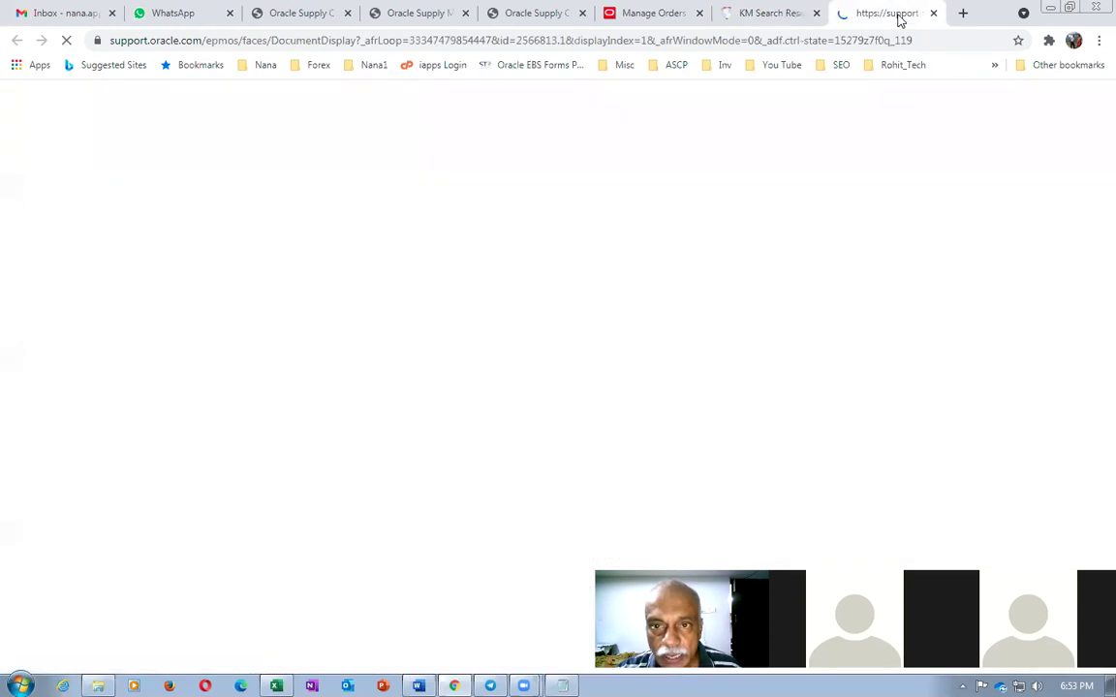
Examine the article's Cause and Solution sections on sourcing rules and assignment sets for manually entered suppliers.
{"action": "scroll", "coordinate": [501, 339], "scroll_direction": "down", "scroll_amount": 3}
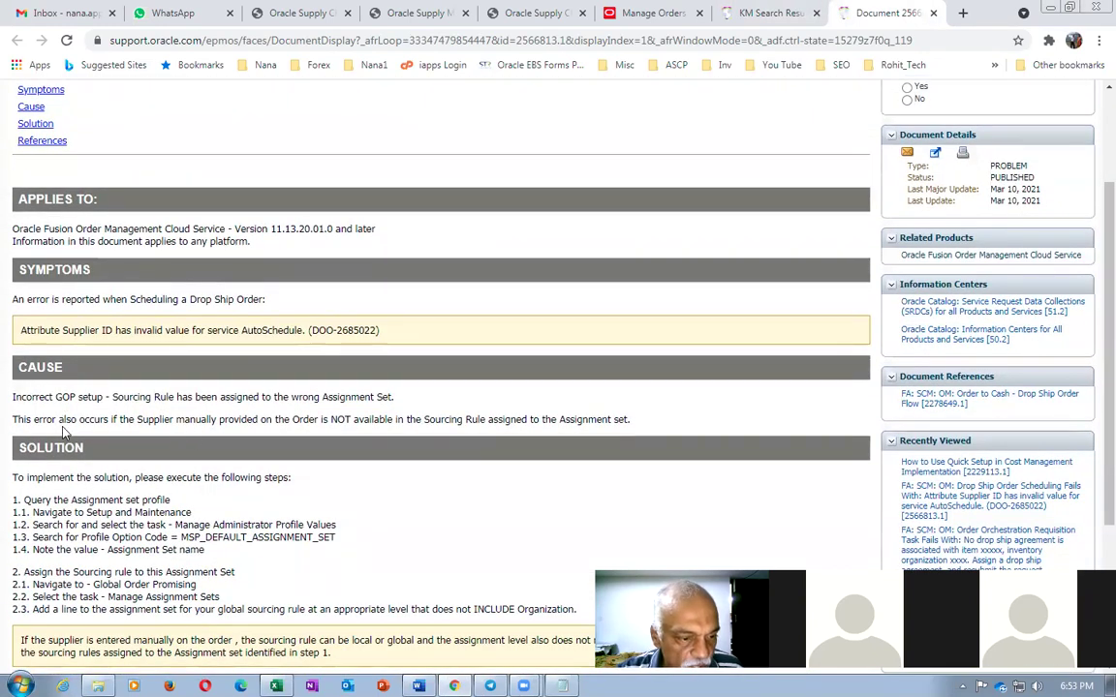
{"action": "left_click_drag", "start_coordinate": [115, 419], "coordinate": [370, 418]}
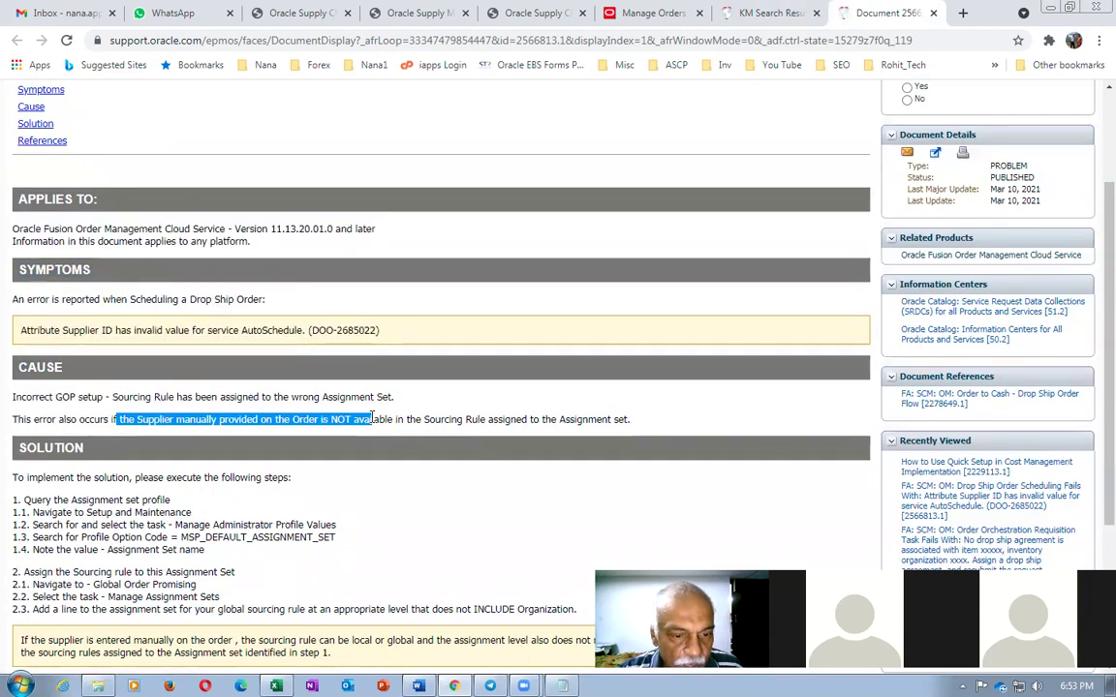
{"action": "left_click", "coordinate": [439, 420]}
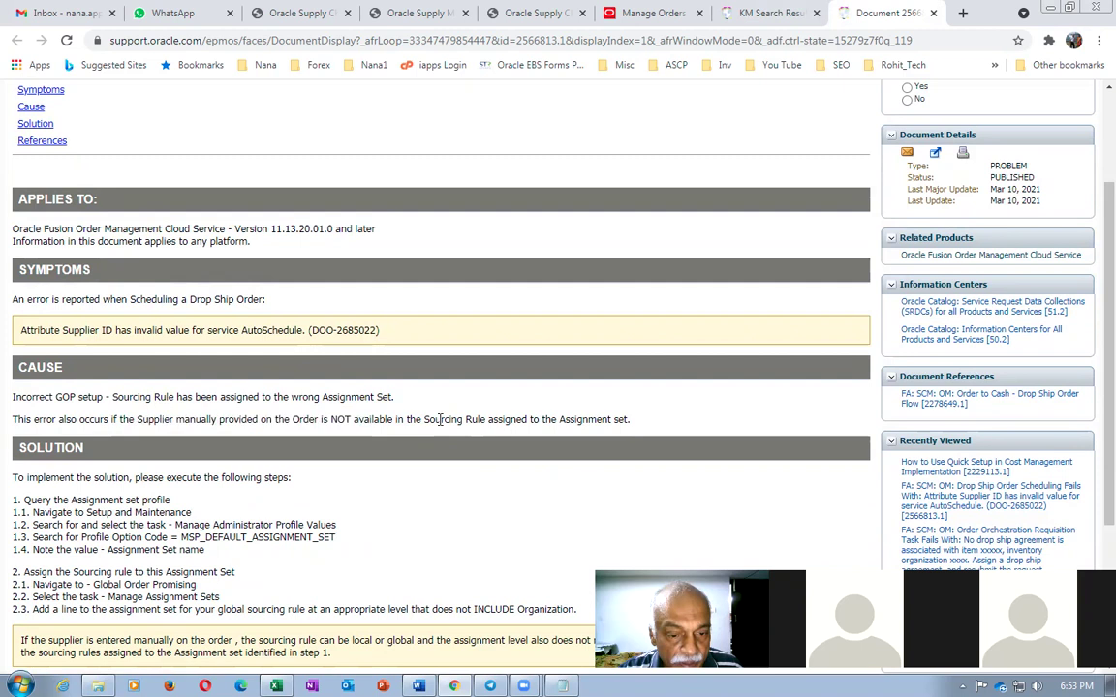
{"action": "left_click_drag", "start_coordinate": [437, 420], "coordinate": [478, 420]}
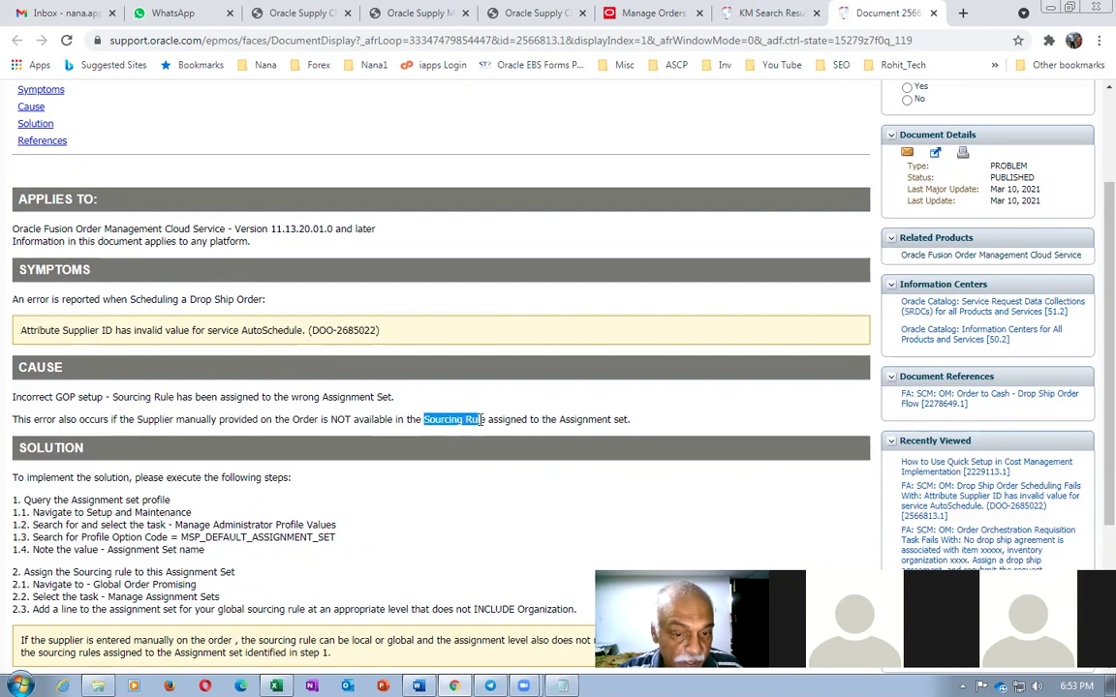
{"action": "left_click", "coordinate": [588, 423]}
{"action": "left_click_drag", "start_coordinate": [426, 419], "coordinate": [481, 419]}
{"action": "left_click_drag", "start_coordinate": [570, 420], "coordinate": [620, 422]}
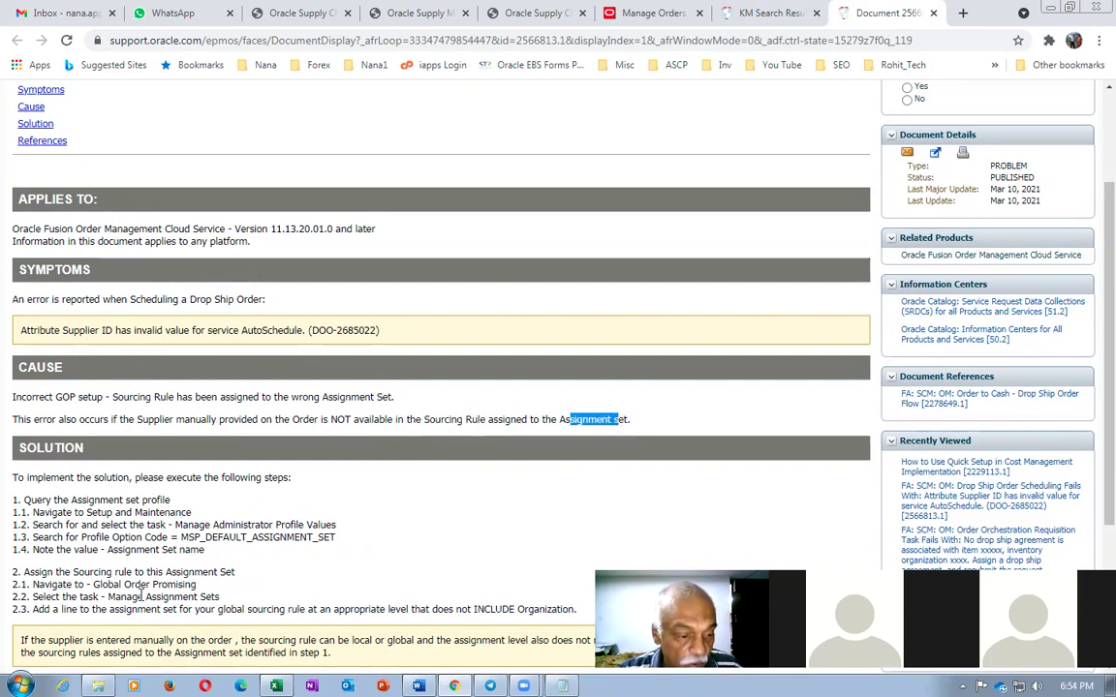
{"action": "scroll", "coordinate": [142, 597], "scroll_direction": "down", "scroll_amount": 1}
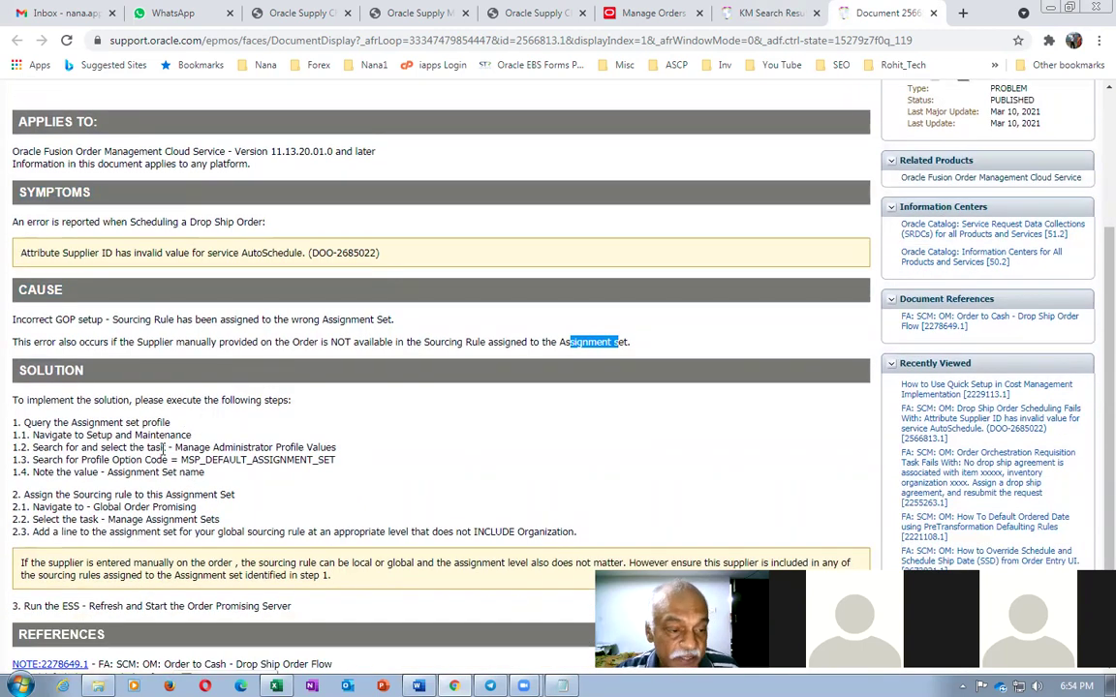
{"action": "left_click", "coordinate": [453, 686]}
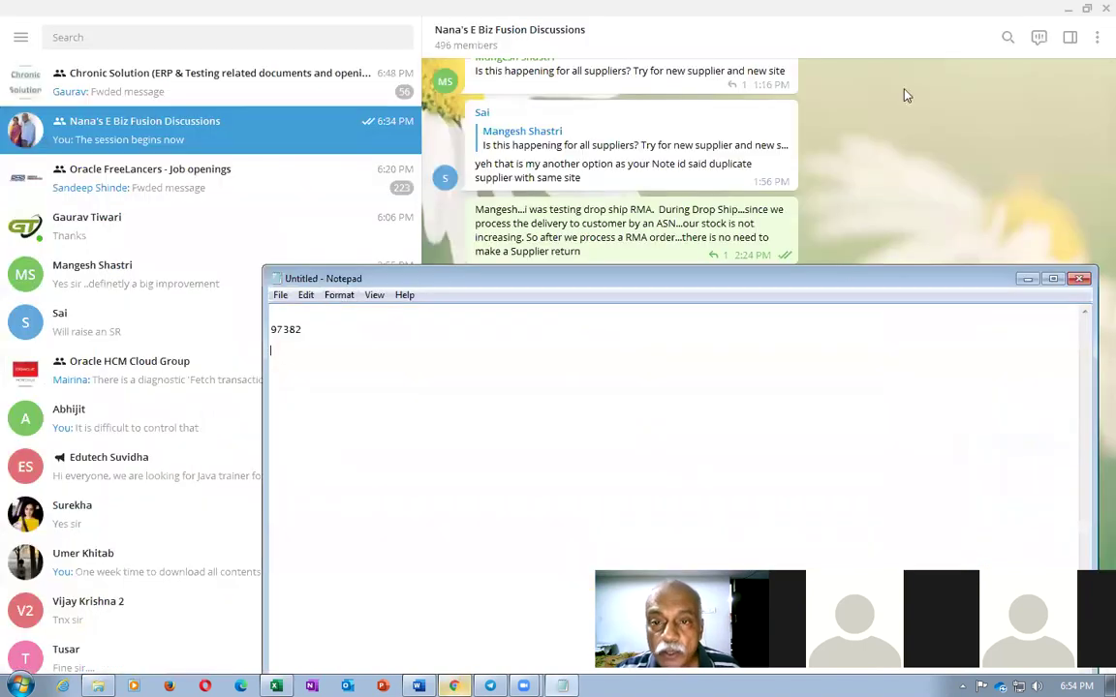
{"action": "left_click", "coordinate": [962, 187]}
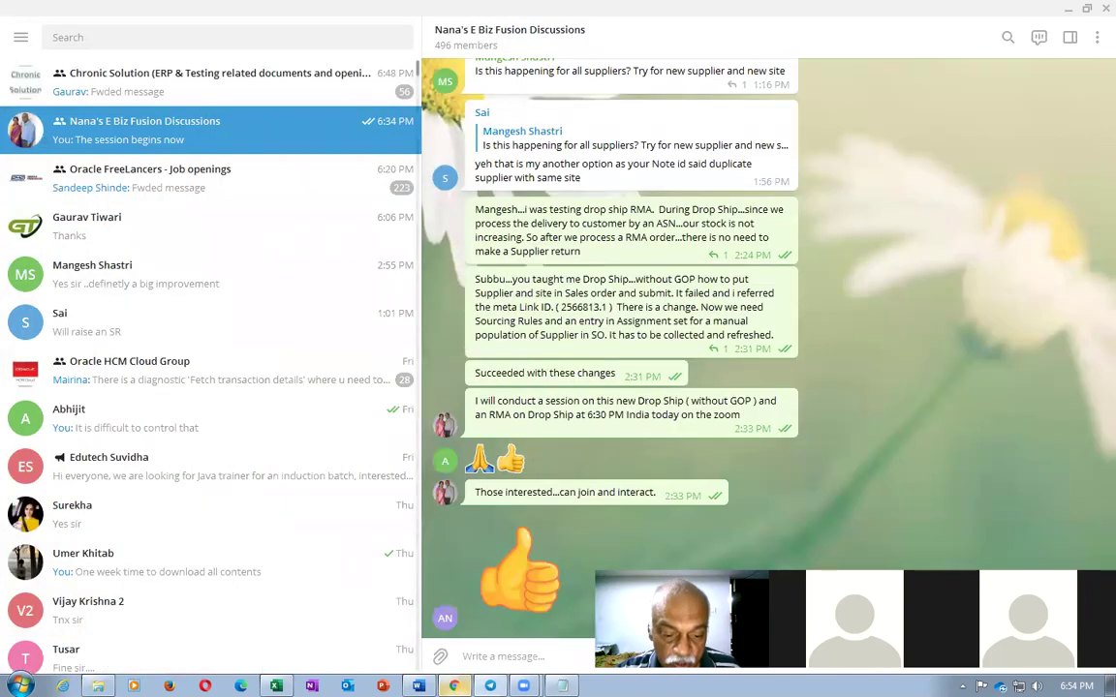
{"action": "left_click", "coordinate": [454, 685]}
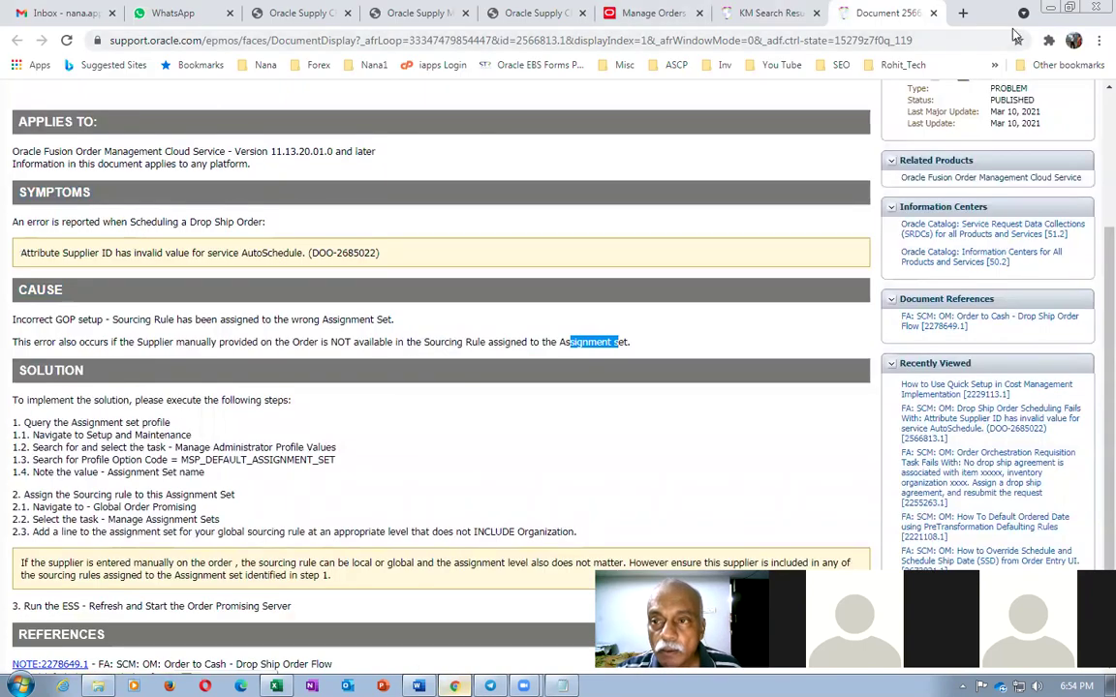
Open the bookmarked kaladi login page in a new browser tab and sign in to Oracle Applications Cloud with the saved credentials.
{"action": "left_click", "coordinate": [962, 12]}
{"action": "left_click", "coordinate": [1033, 64]}
{"action": "mouse_move", "coordinate": [994, 64]}
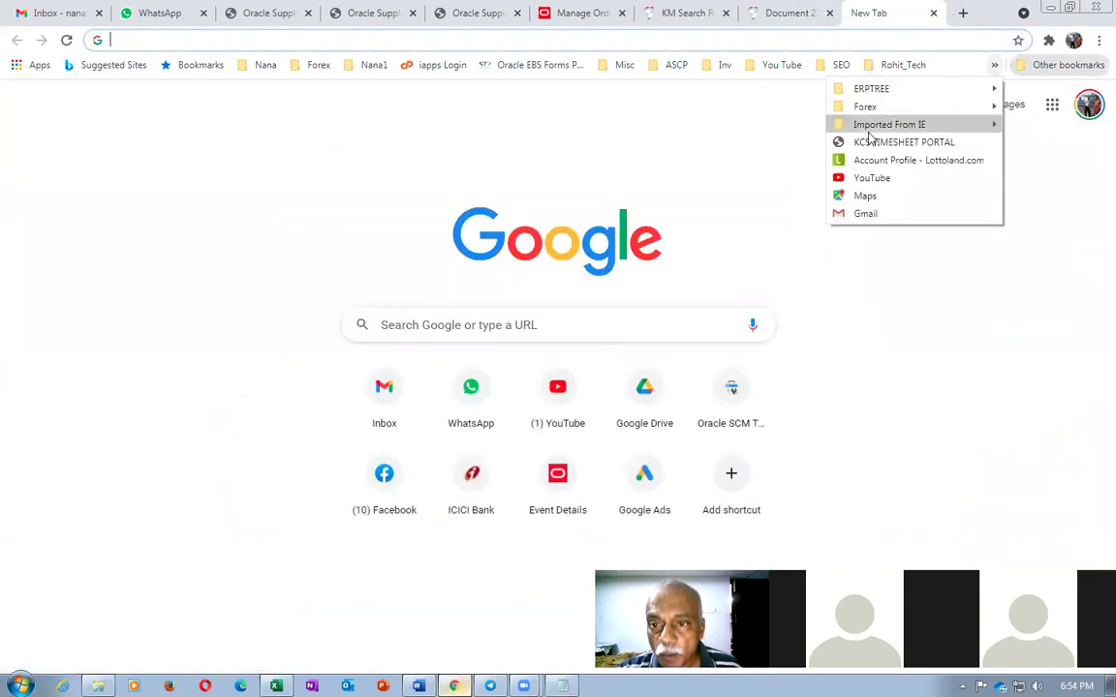
{"action": "mouse_move", "coordinate": [1063, 65]}
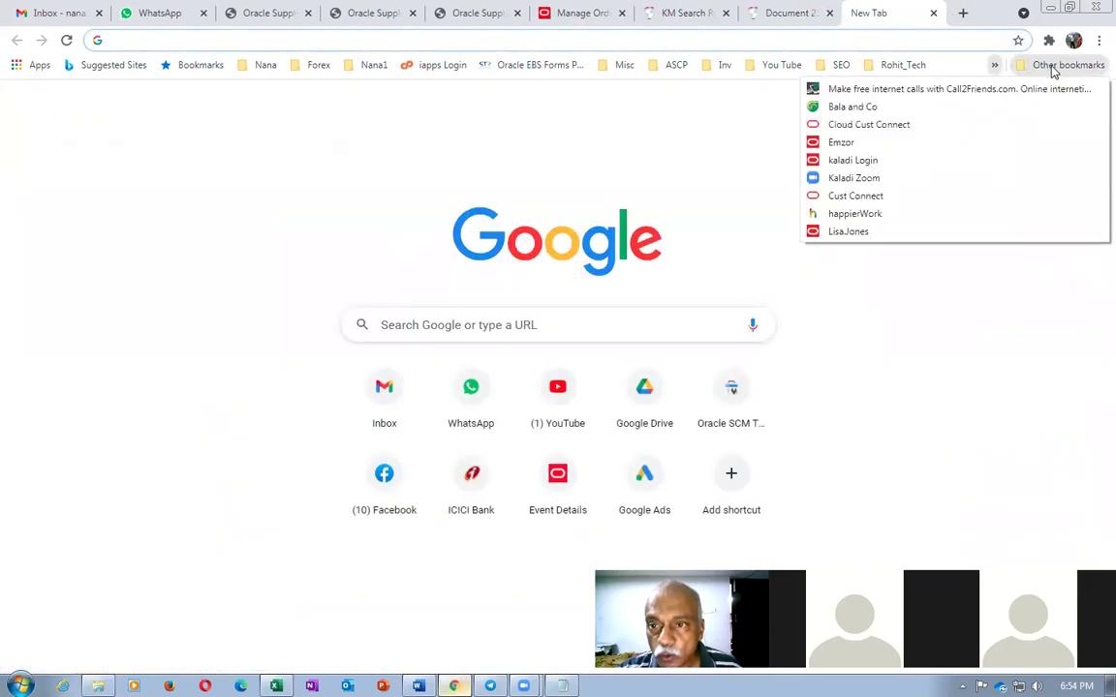
{"action": "left_click", "coordinate": [841, 158]}
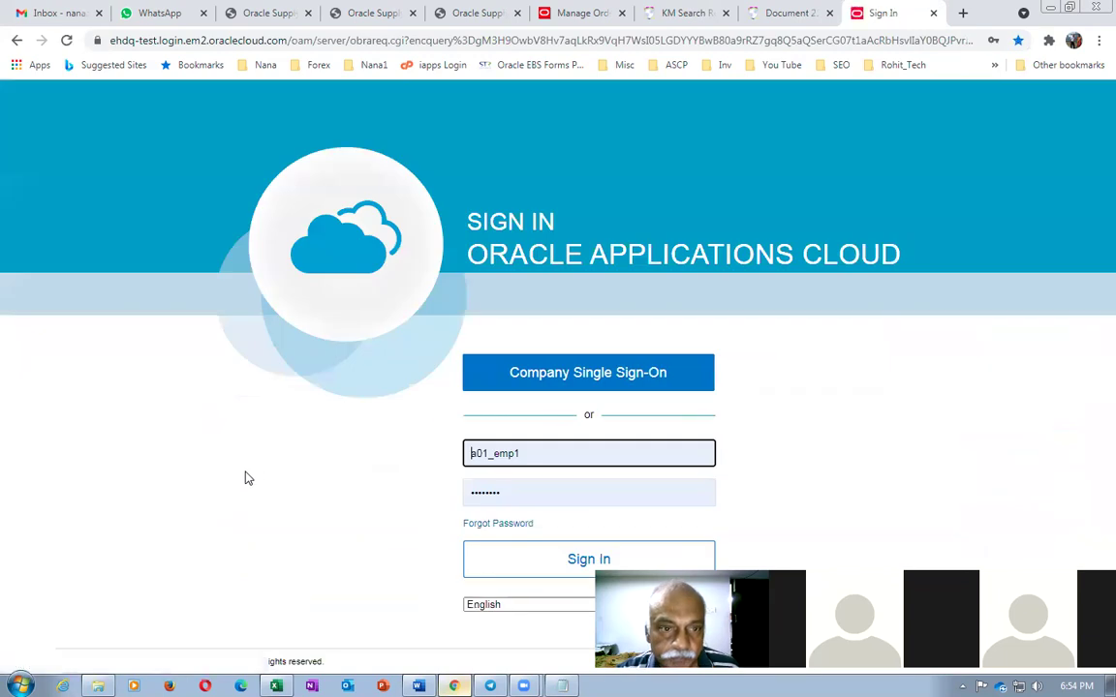
{"action": "left_click", "coordinate": [533, 538]}
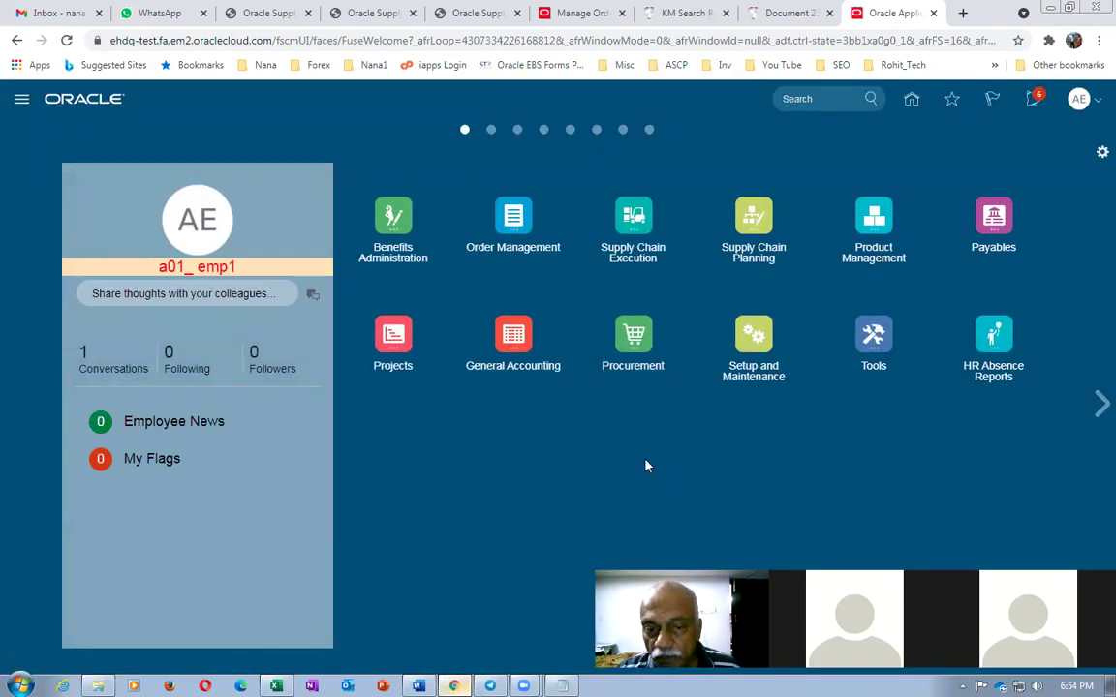
Open the Global Order Promising work area under Order Management and go to its Manage Sourcing Rules task.
{"action": "left_click", "coordinate": [523, 250]}
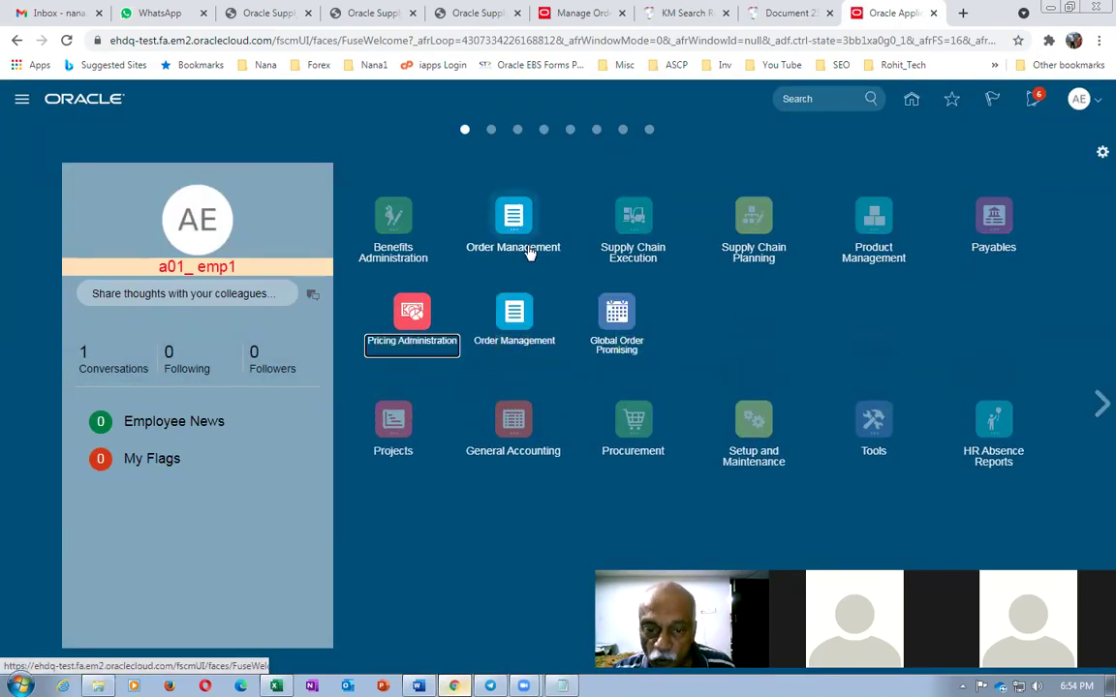
{"action": "left_click", "coordinate": [617, 319]}
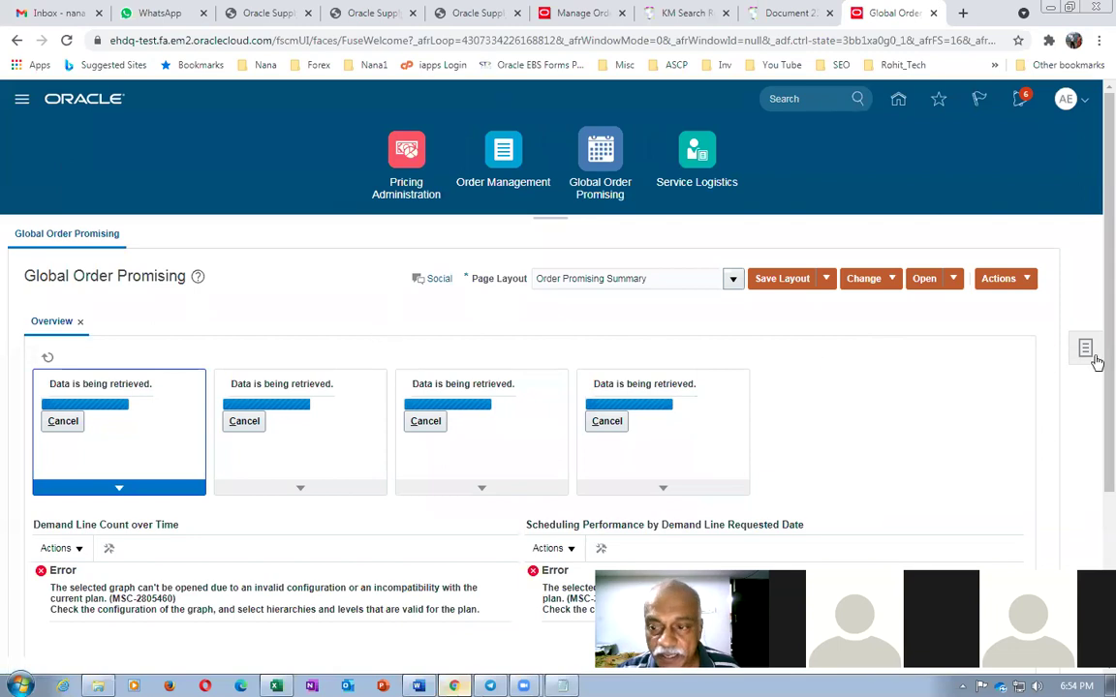
{"action": "left_click", "coordinate": [1086, 351]}
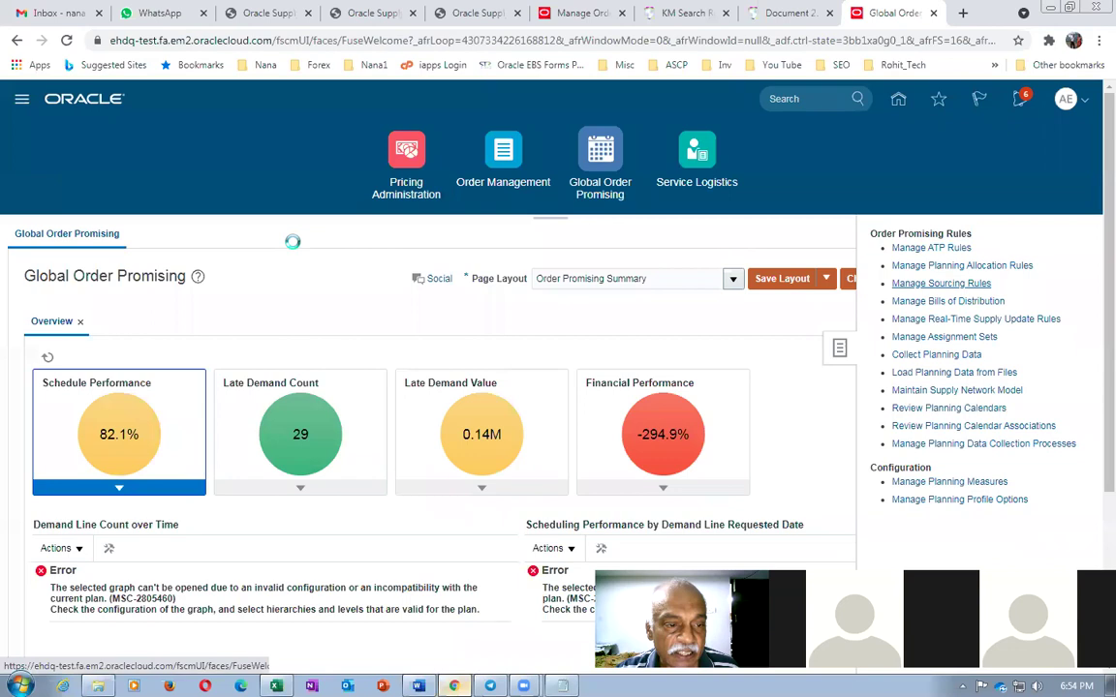
Search the sourcing rules by the name a01 and open the global rule a01_Drop_ship_Buy for editing.
{"action": "left_click", "coordinate": [247, 349]}
{"action": "type", "text": "a"}
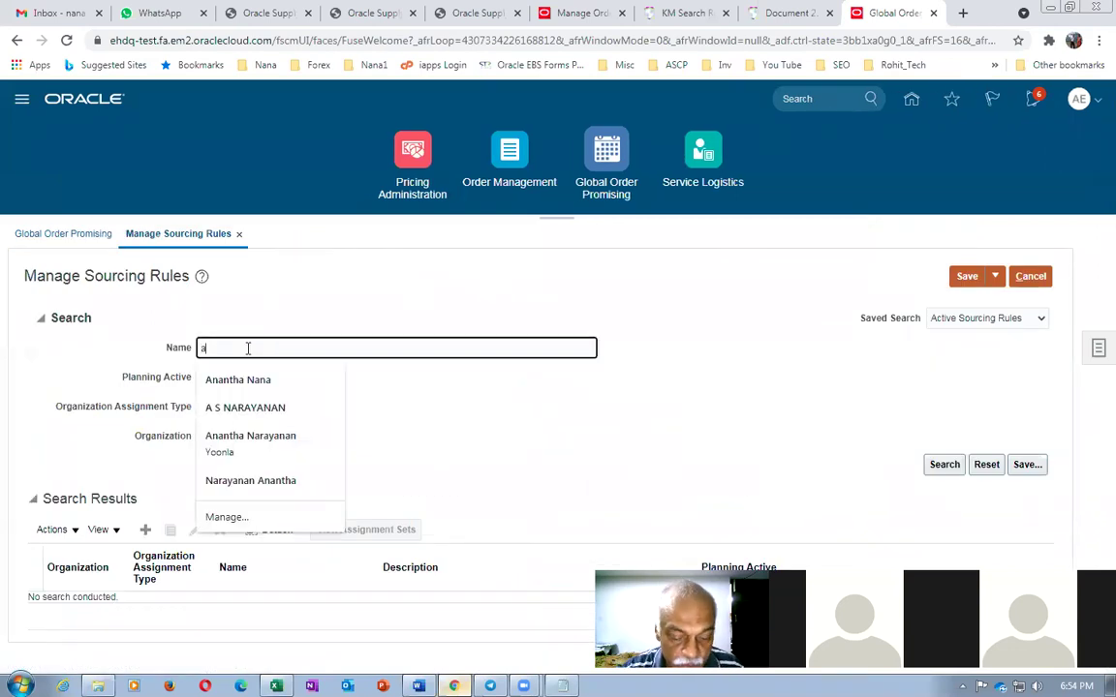
{"action": "type", "text": "01"}
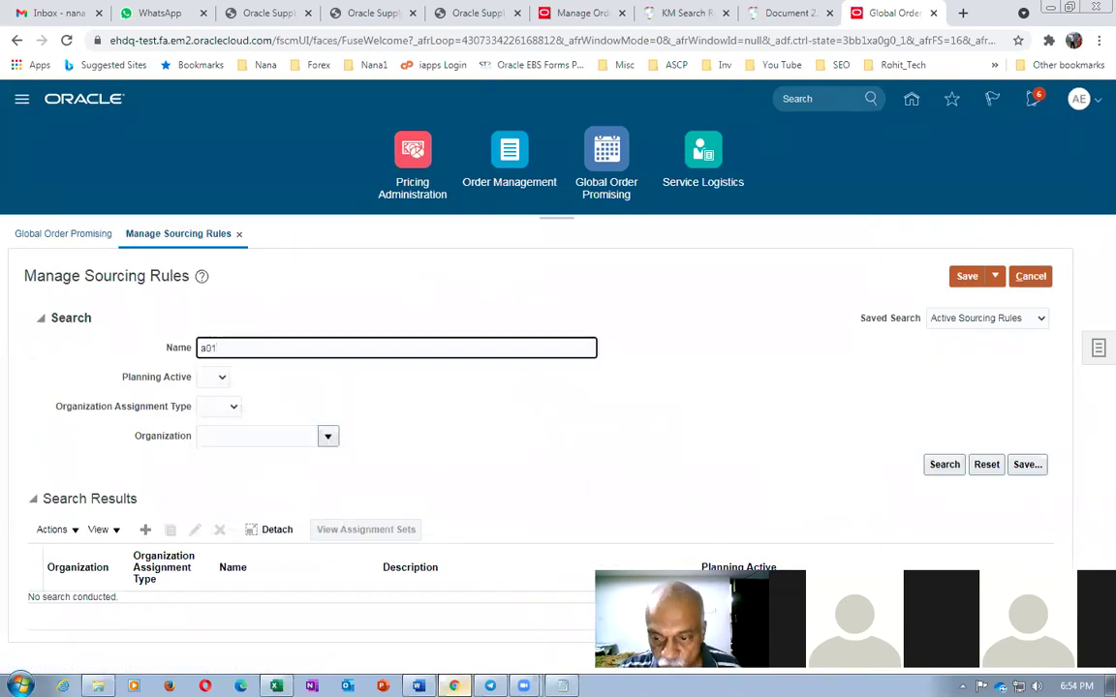
{"action": "left_click", "coordinate": [947, 464]}
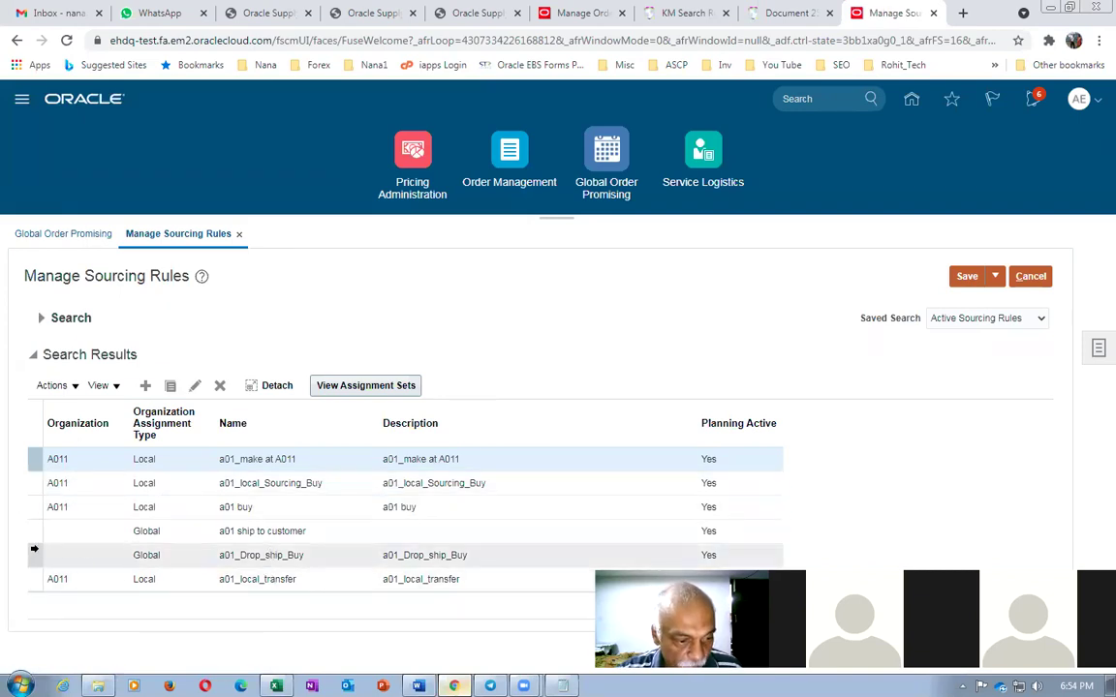
{"action": "left_click", "coordinate": [34, 549]}
{"action": "left_click", "coordinate": [195, 385]}
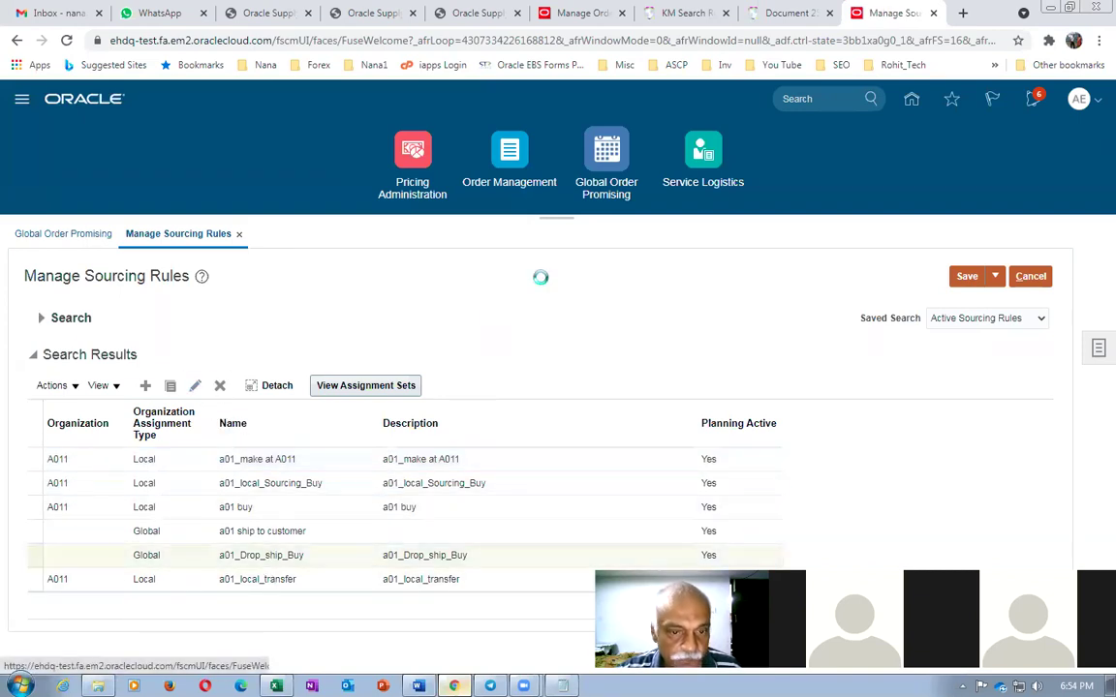
Examine the a01_Drop_ship_Buy rule's organization assignment type and source supplier, and close the rule and Manage Sourcing Rules without saving.
{"action": "scroll", "coordinate": [521, 378], "scroll_direction": "down", "scroll_amount": 1}
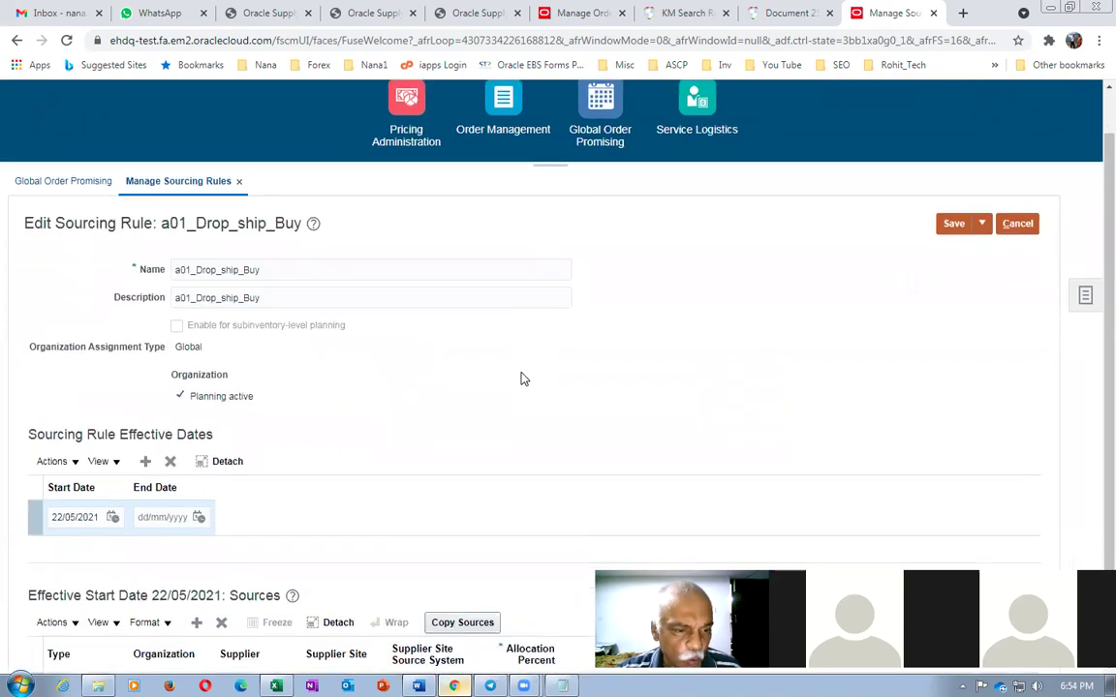
{"action": "scroll", "coordinate": [521, 378], "scroll_direction": "down", "scroll_amount": 2}
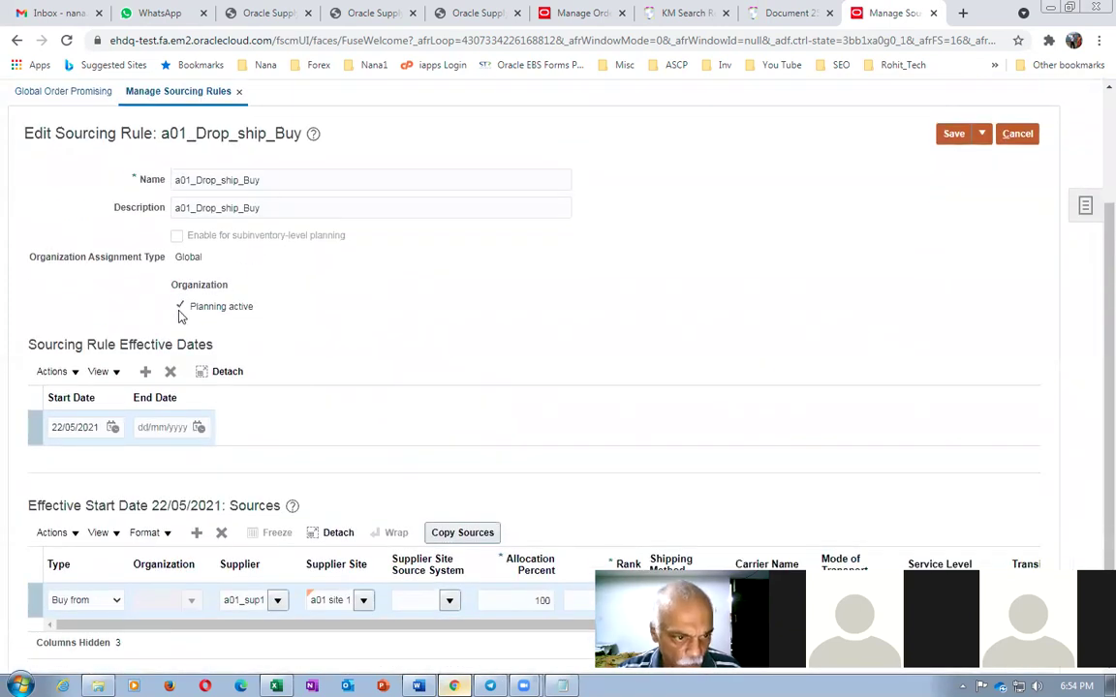
{"action": "left_click_drag", "start_coordinate": [179, 255], "coordinate": [203, 257]}
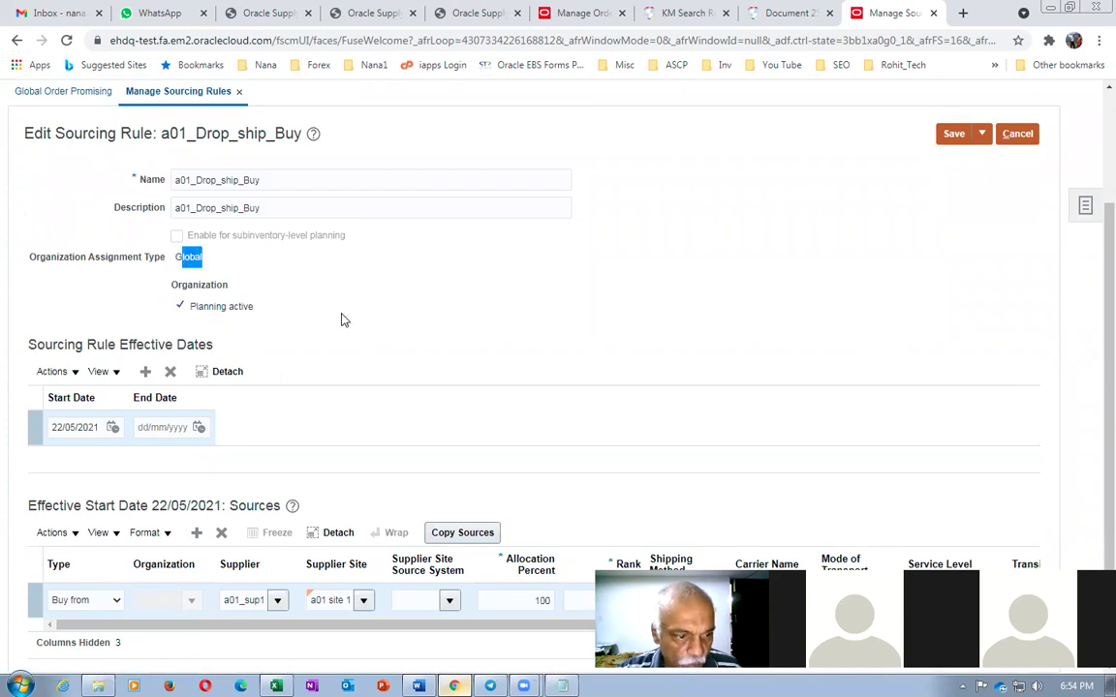
{"action": "left_click", "coordinate": [225, 601]}
{"action": "key", "text": "End"}
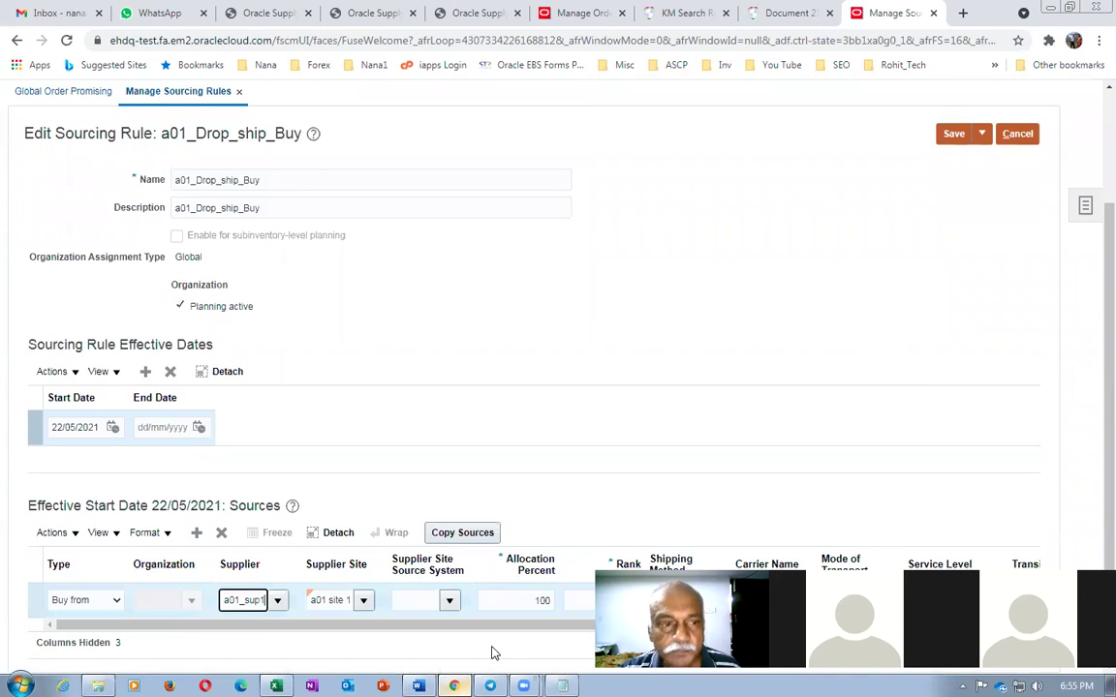
{"action": "left_click_drag", "start_coordinate": [167, 133], "coordinate": [295, 132]}
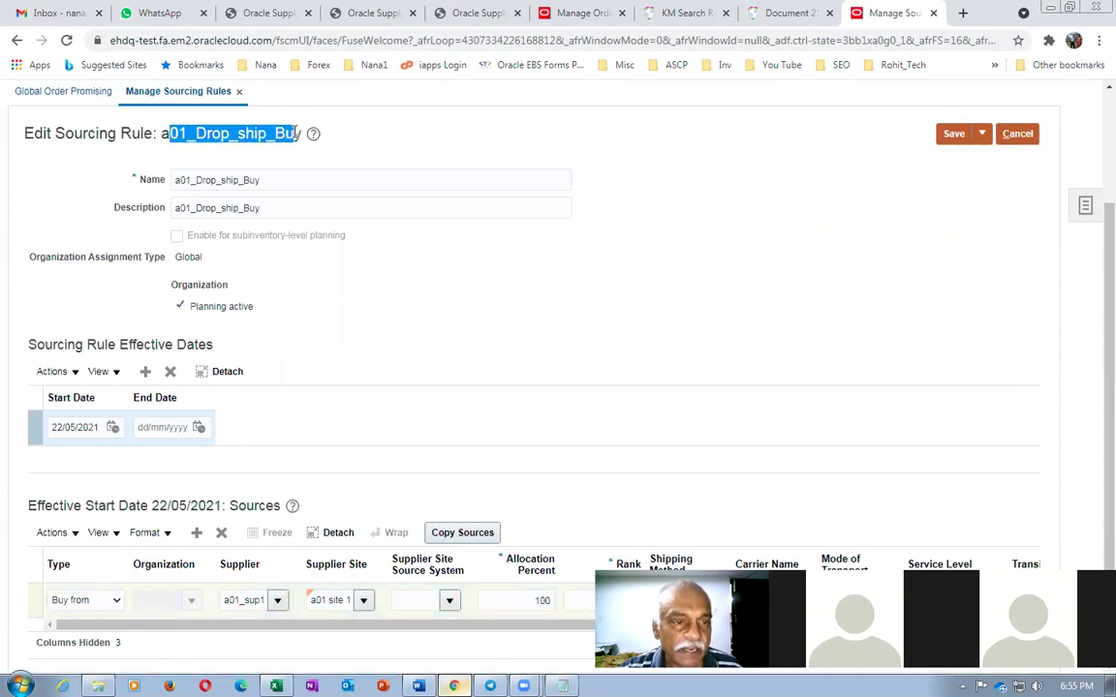
{"action": "left_click", "coordinate": [732, 341]}
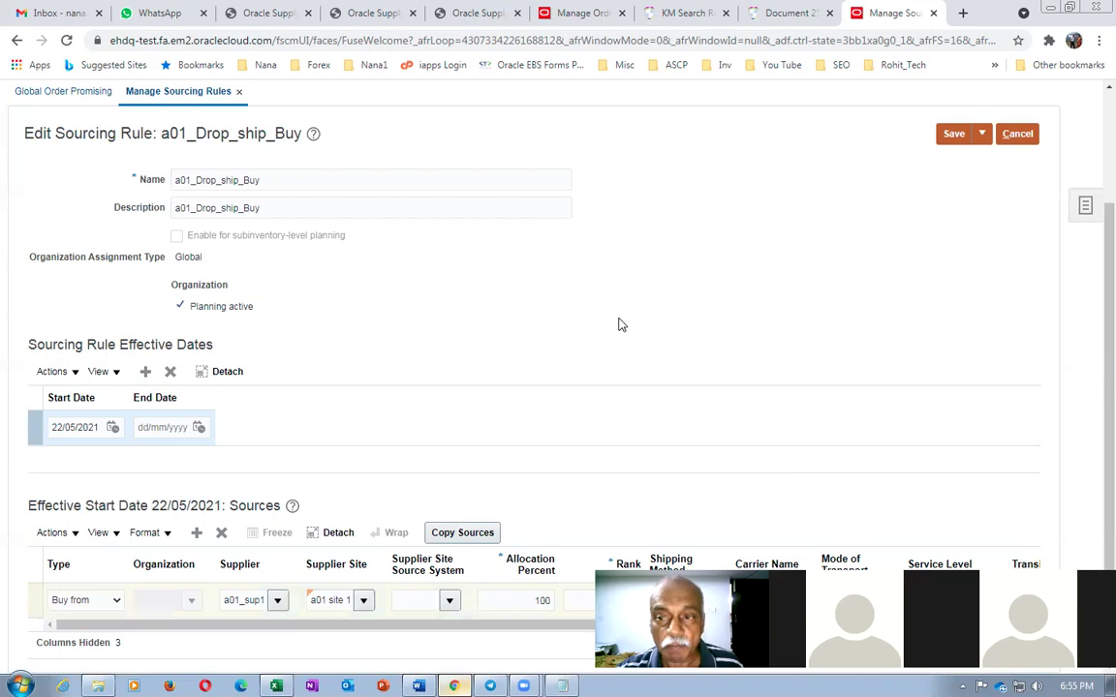
{"action": "left_click", "coordinate": [1018, 134]}
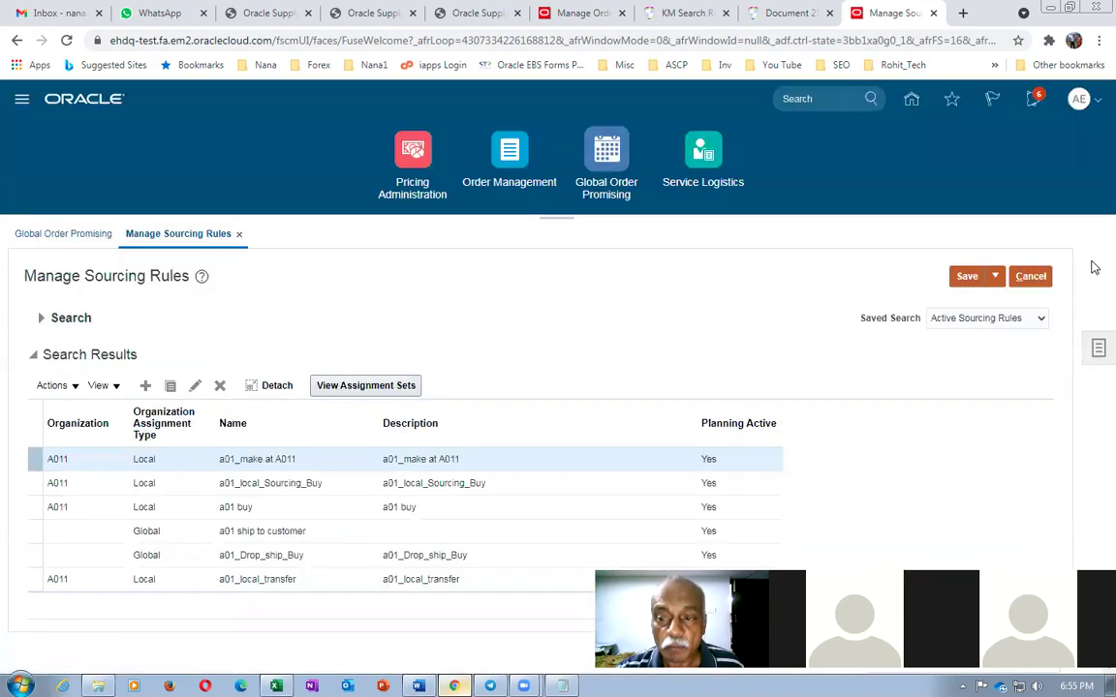
{"action": "left_click", "coordinate": [1031, 276]}
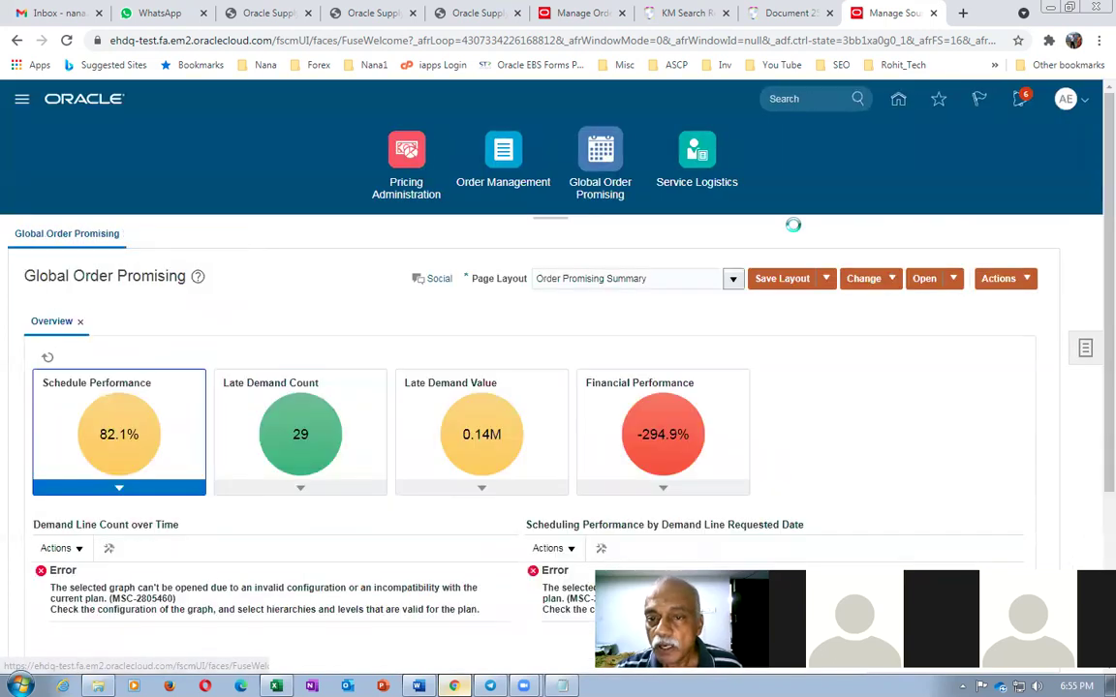
Go to Setup and Maintenance and open its Search page for setup tasks.
{"action": "left_click", "coordinate": [1065, 98]}
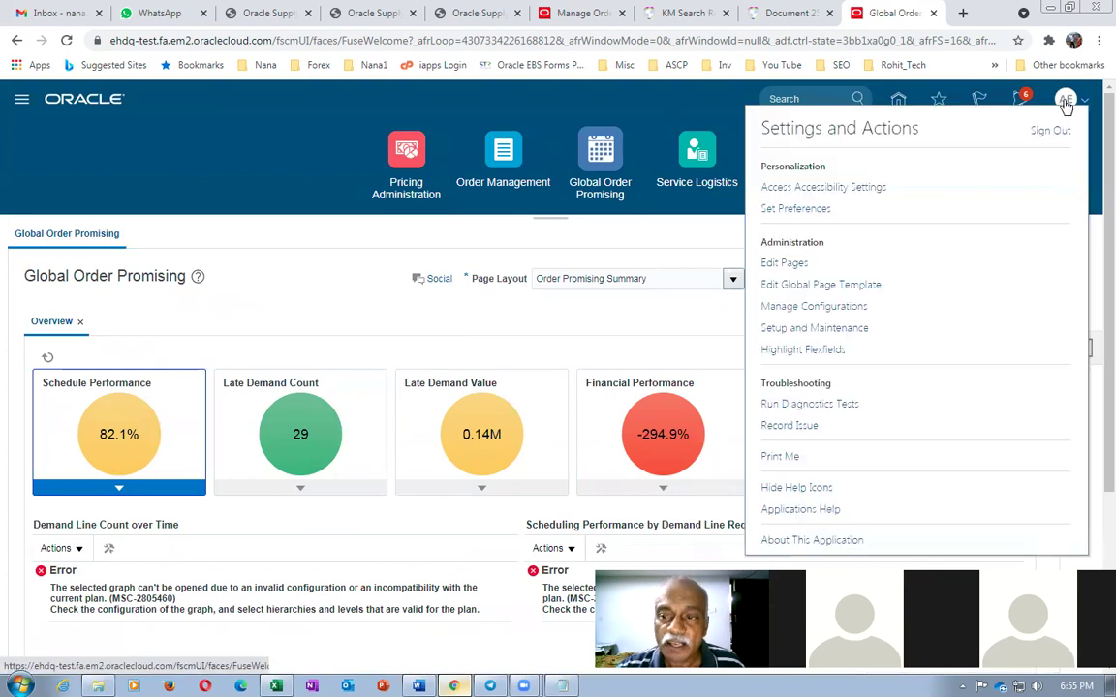
{"action": "left_click", "coordinate": [810, 328]}
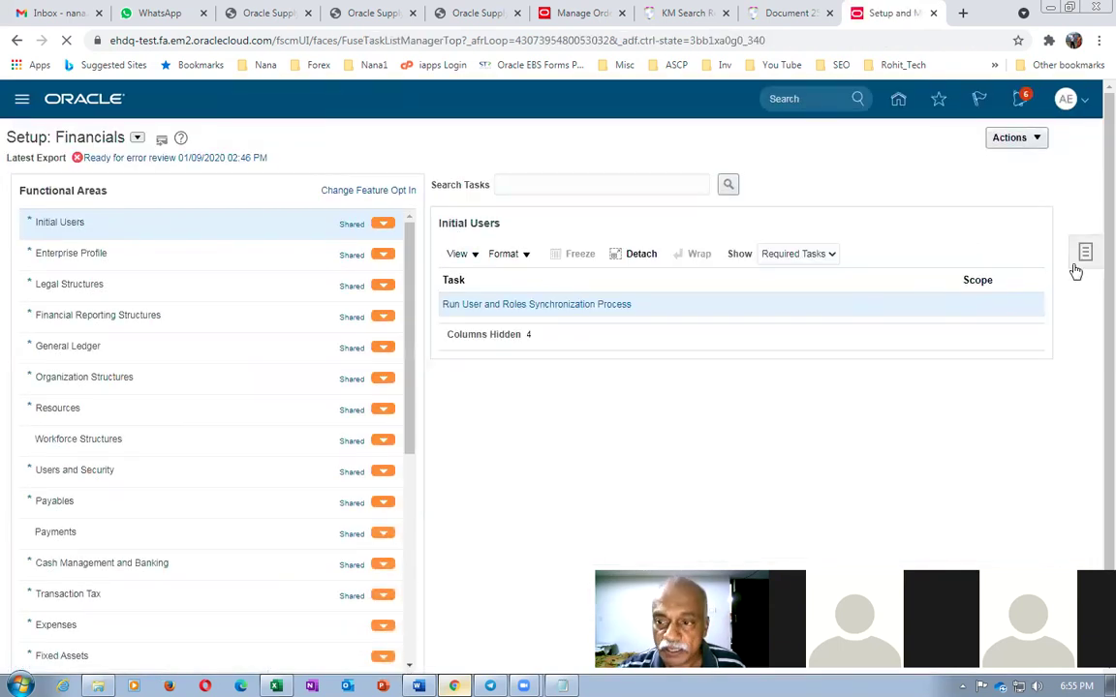
{"action": "left_click", "coordinate": [1084, 255]}
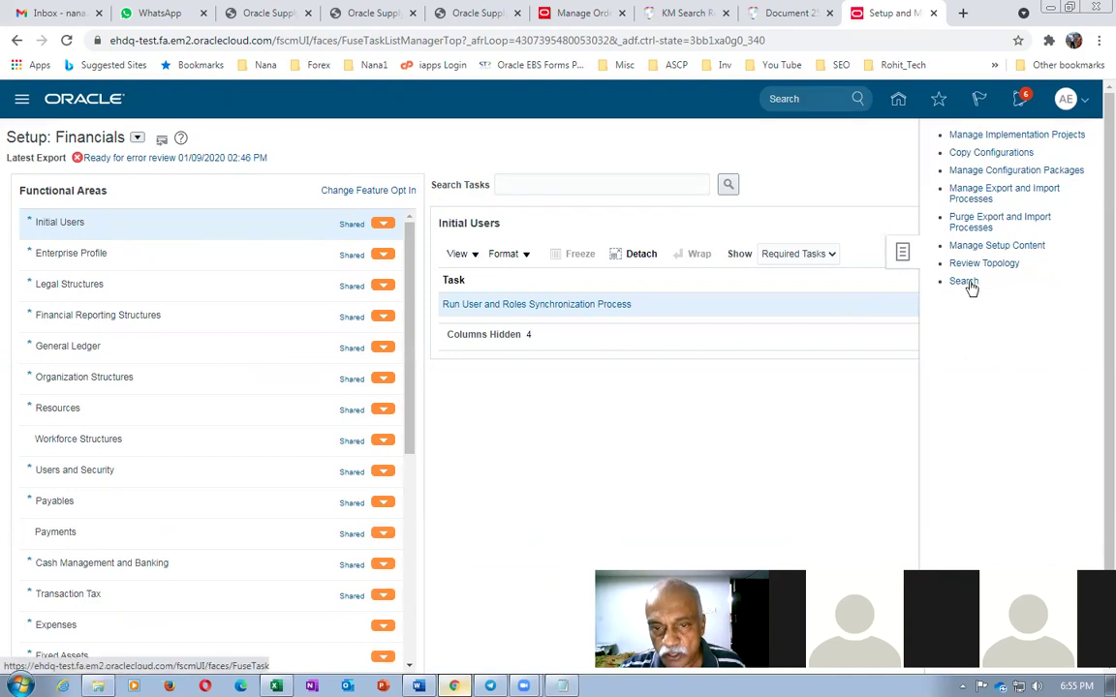
Search the setup tasks for man%admin%profile% and open Manage Administrator Profile Values.
{"action": "left_click", "coordinate": [426, 173]}
{"action": "type", "text": "man%adf"}
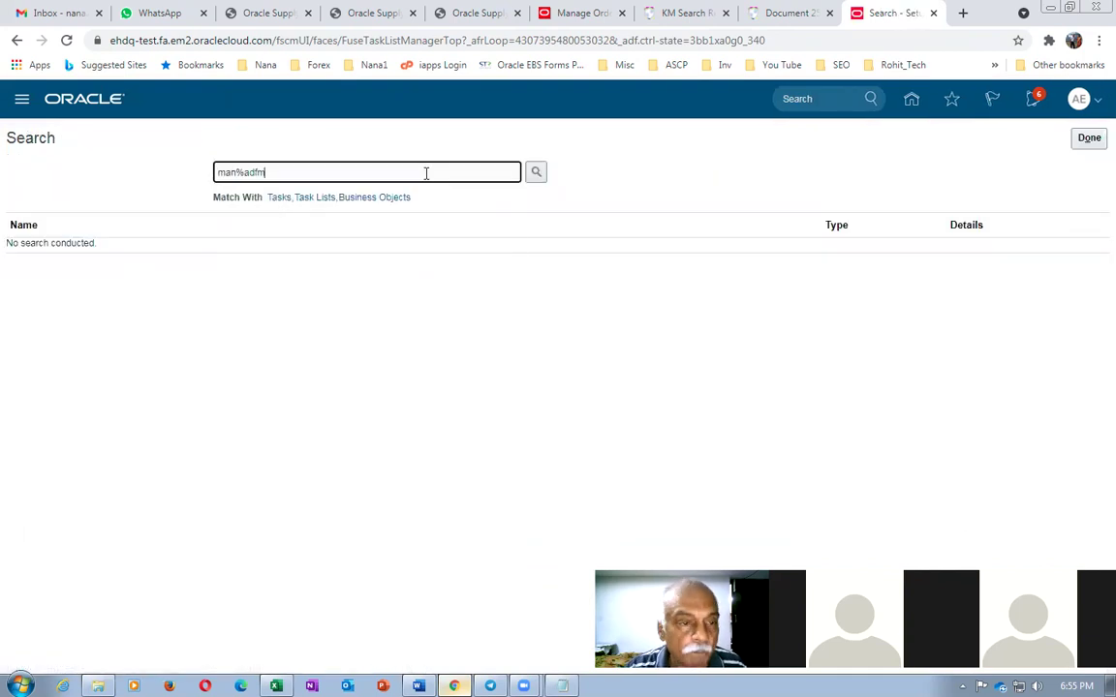
{"action": "key", "text": "BackSpace"}
{"action": "type", "text": "min%profile%"}
{"action": "key", "text": "Return"}
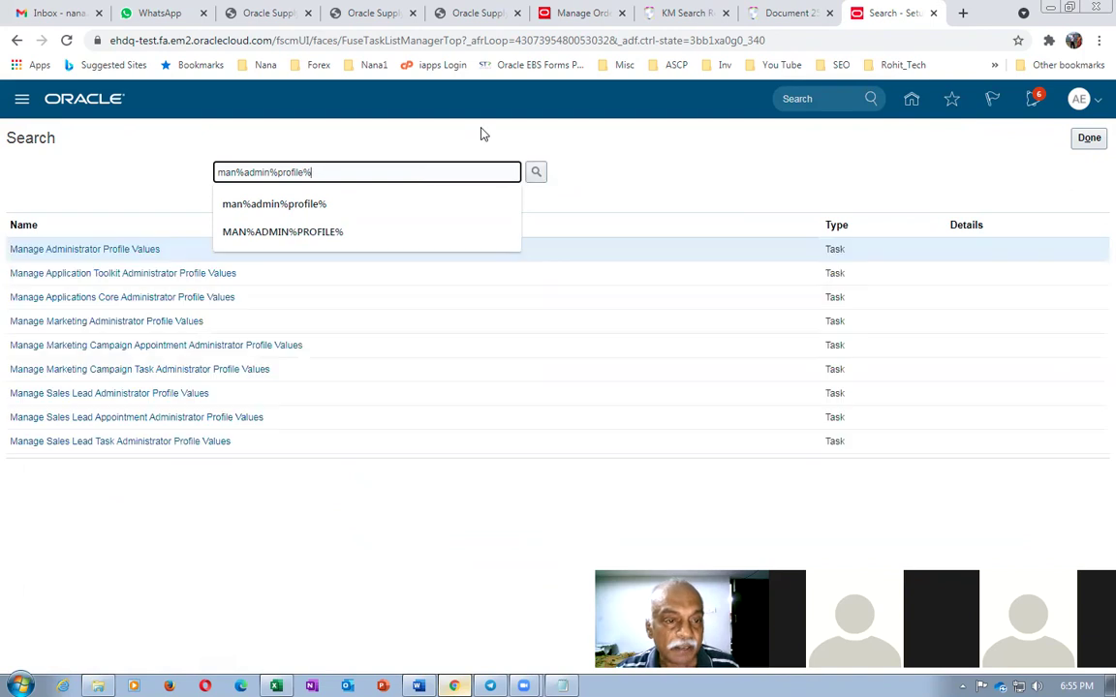
{"action": "left_click", "coordinate": [80, 252]}
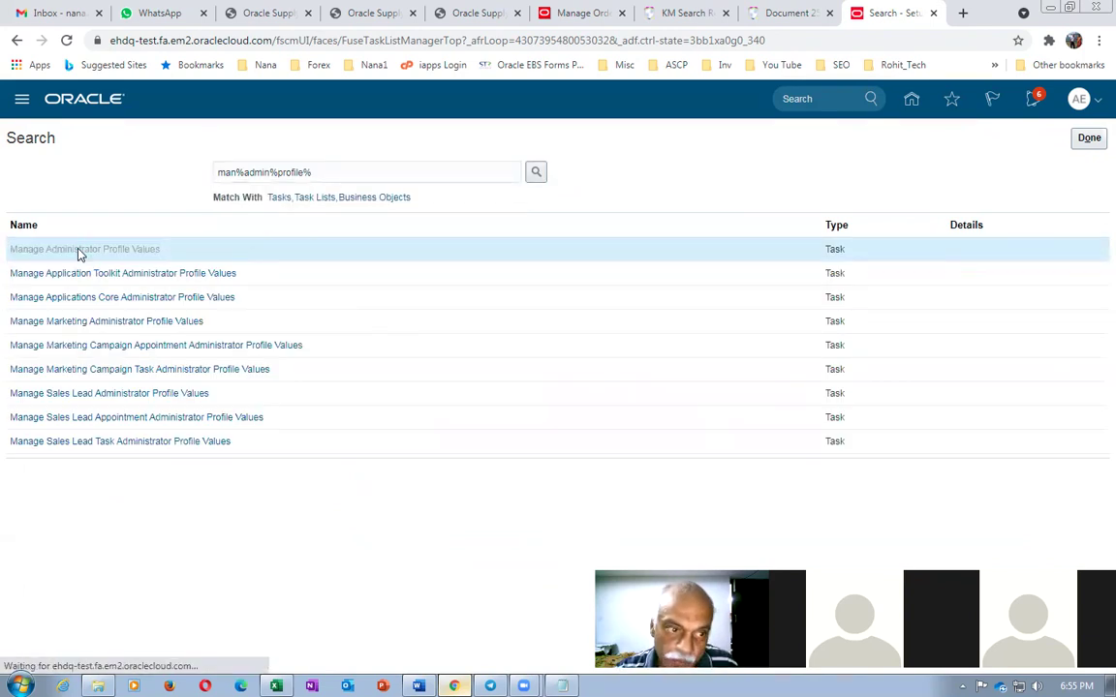
Look up the profile option code MSP%DEF%, check the site-level value of MSP_DEFAULT_ASSIGNMENT_SET, and leave without saving.
{"action": "left_click", "coordinate": [182, 199]}
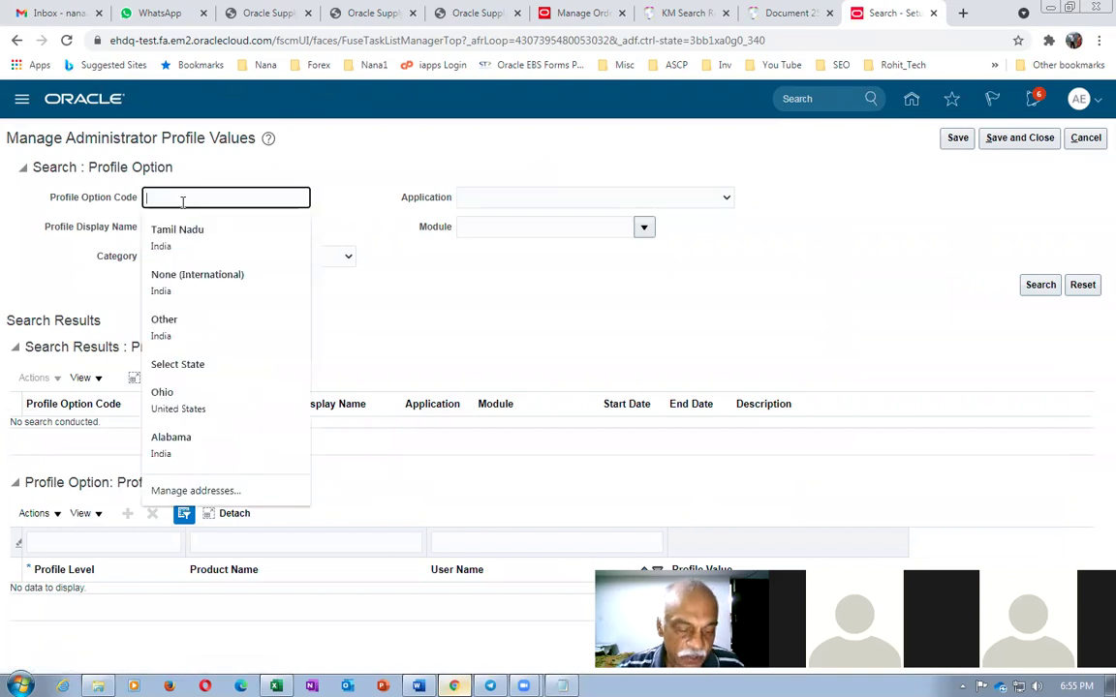
{"action": "type", "text": "MSP%DFF%"}
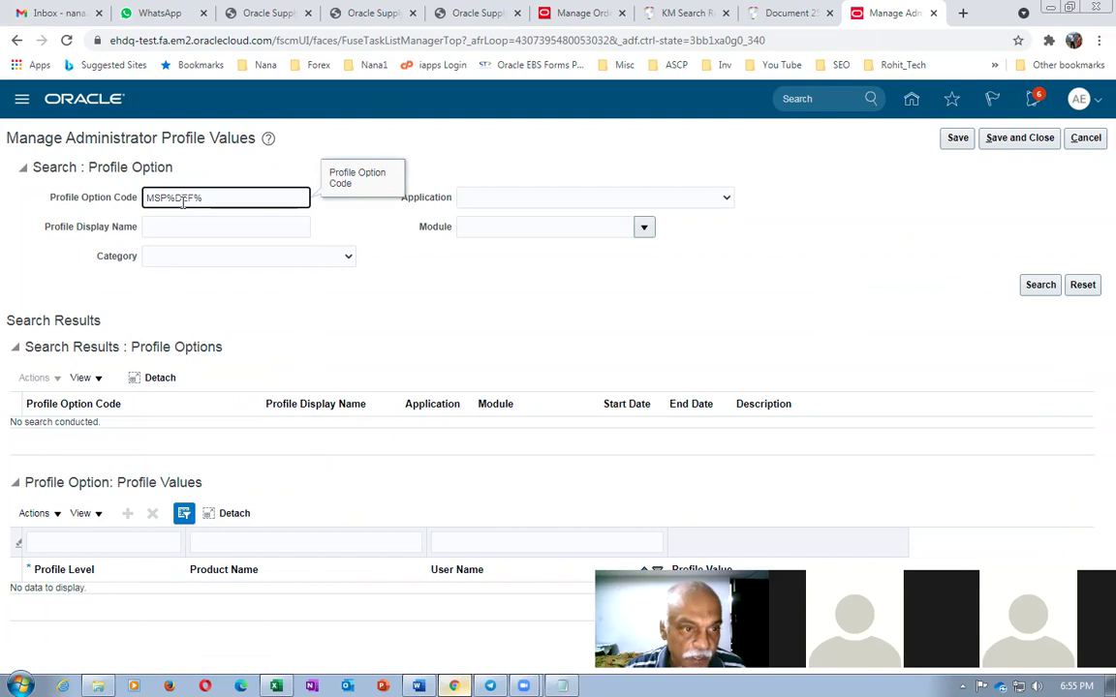
{"action": "key", "text": "Return"}
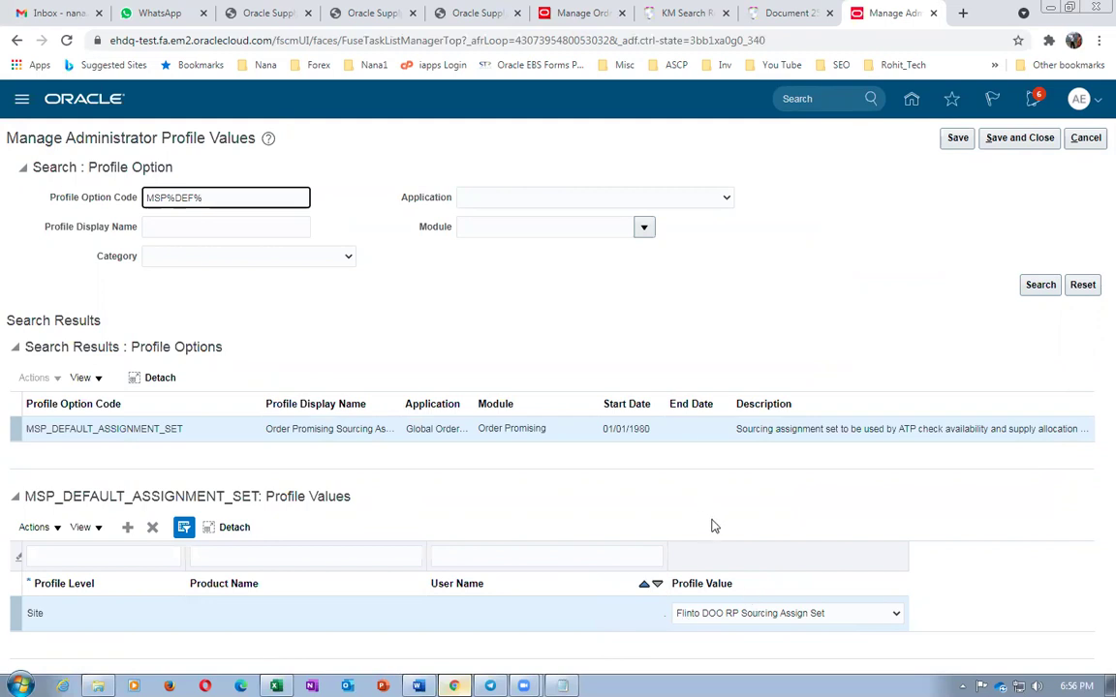
{"action": "left_click", "coordinate": [1088, 140]}
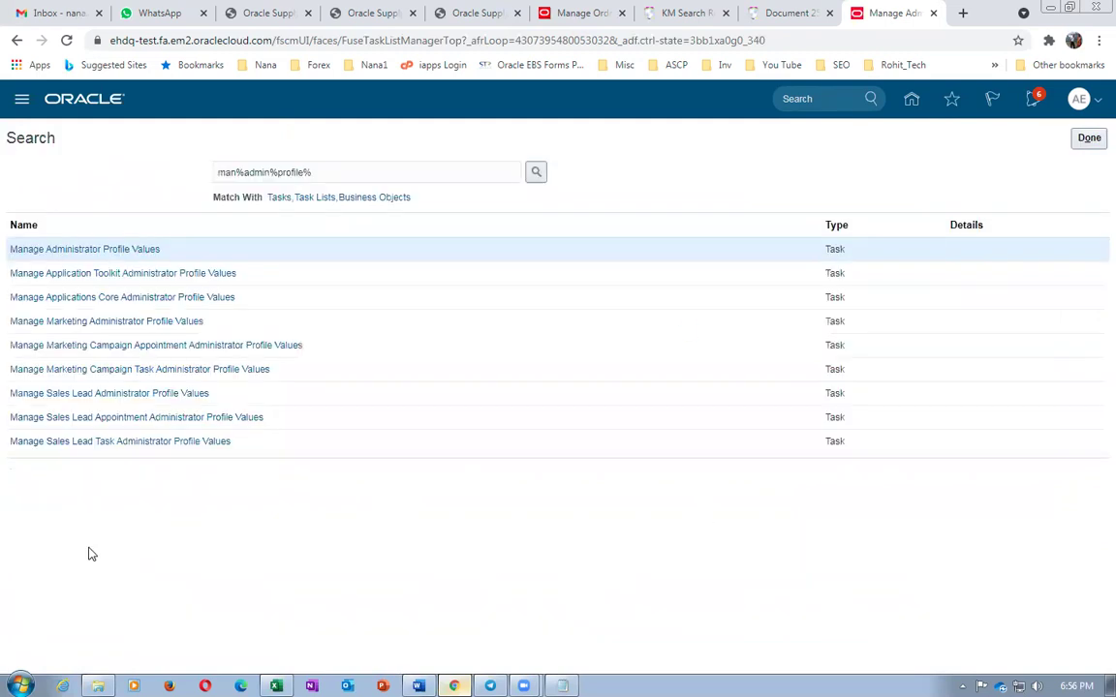
Reopen Manage Administrator Profile Values, query MSP%DEF% again to recheck the default assignment set name, and cancel out.
{"action": "left_click", "coordinate": [86, 418]}
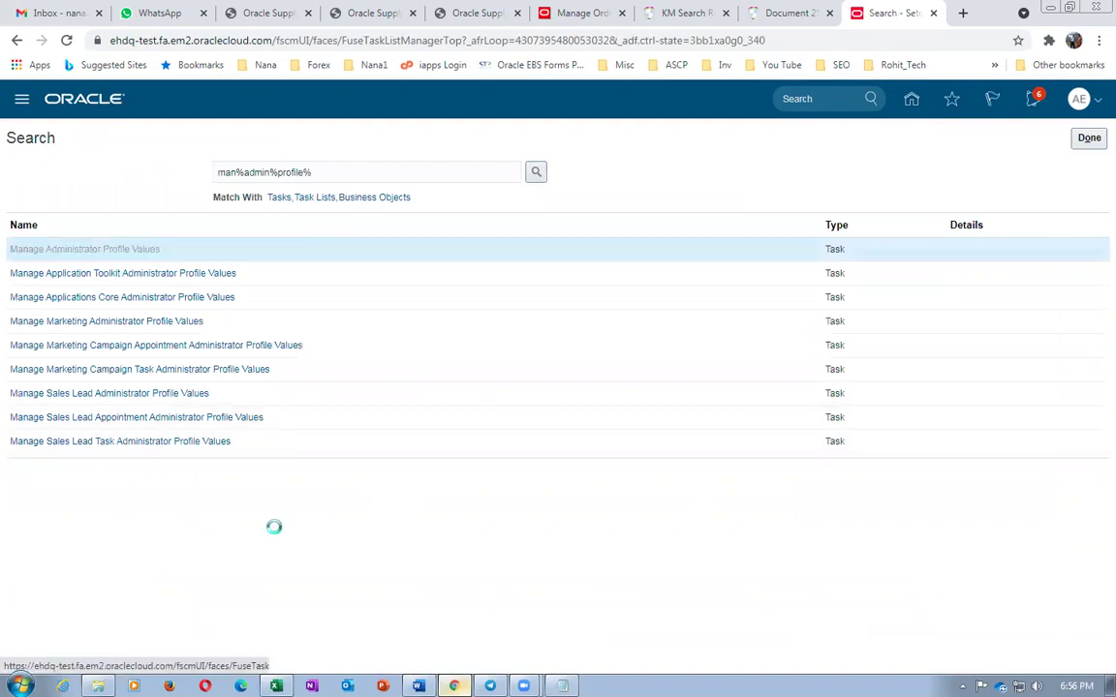
{"action": "left_click", "coordinate": [186, 195]}
{"action": "type", "text": "MSP%DEF%"}
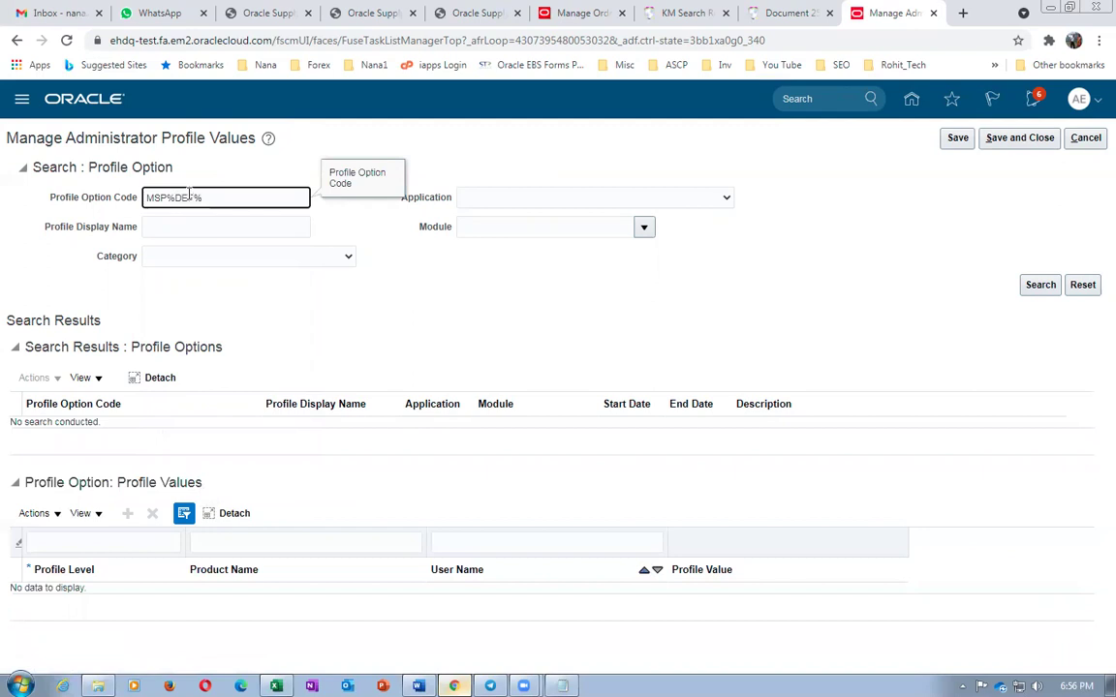
{"action": "key", "text": "Return"}
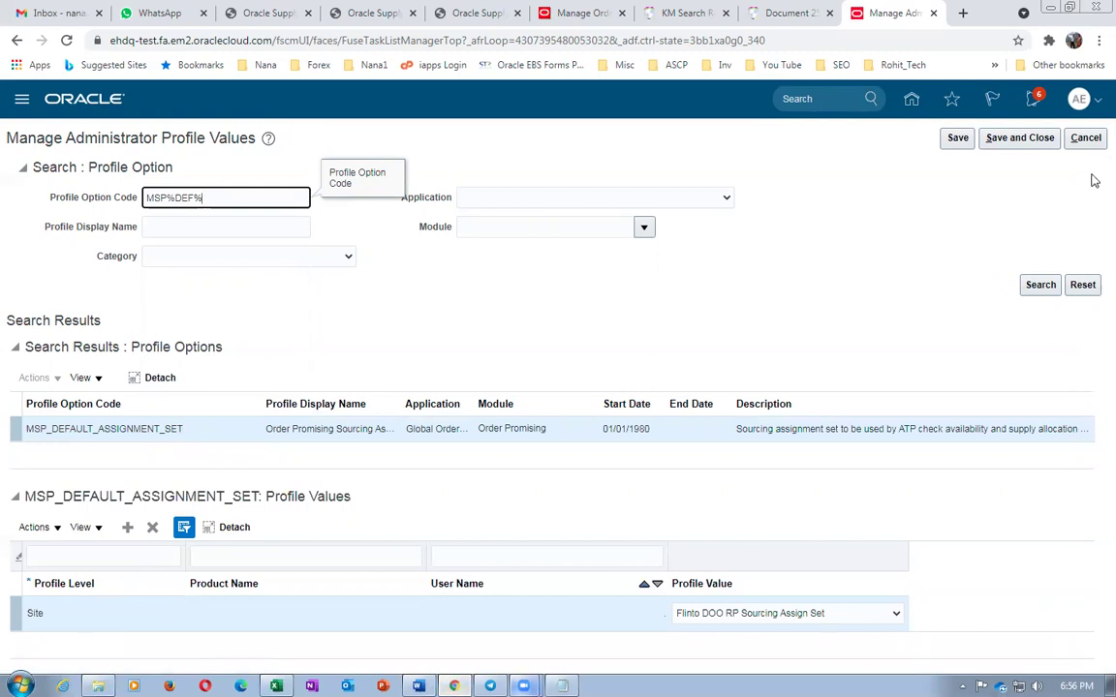
{"action": "left_click", "coordinate": [1086, 139]}
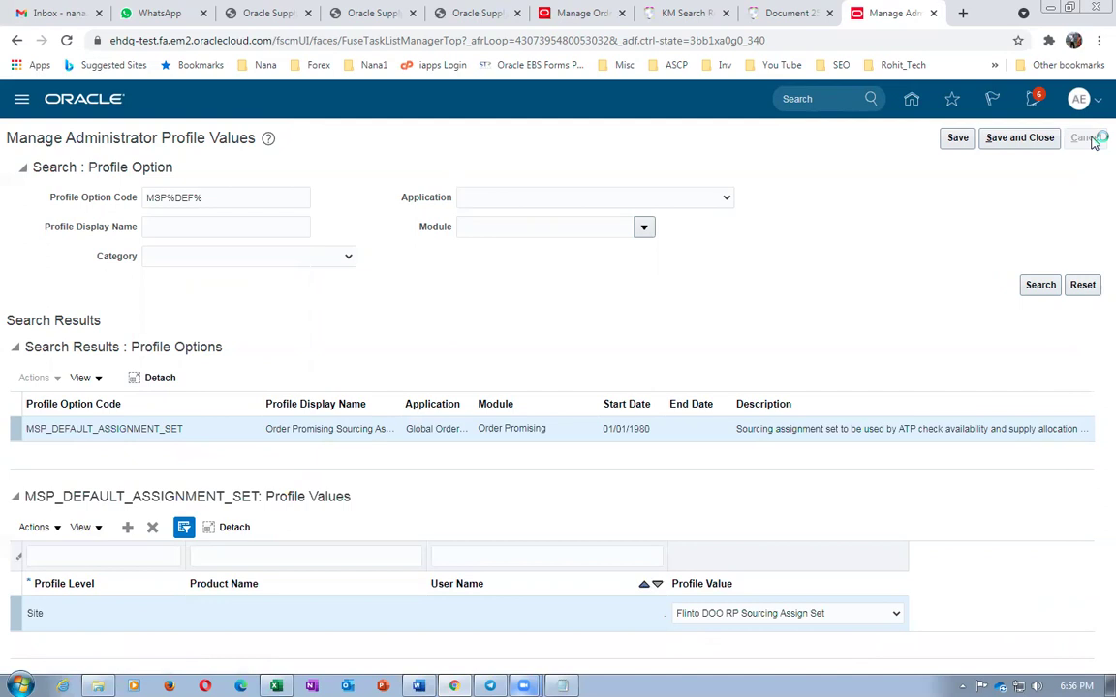
Leave the profile values page and open Manage Assignment Sets from Global Order Promising under Order Management.
{"action": "left_click", "coordinate": [1091, 139]}
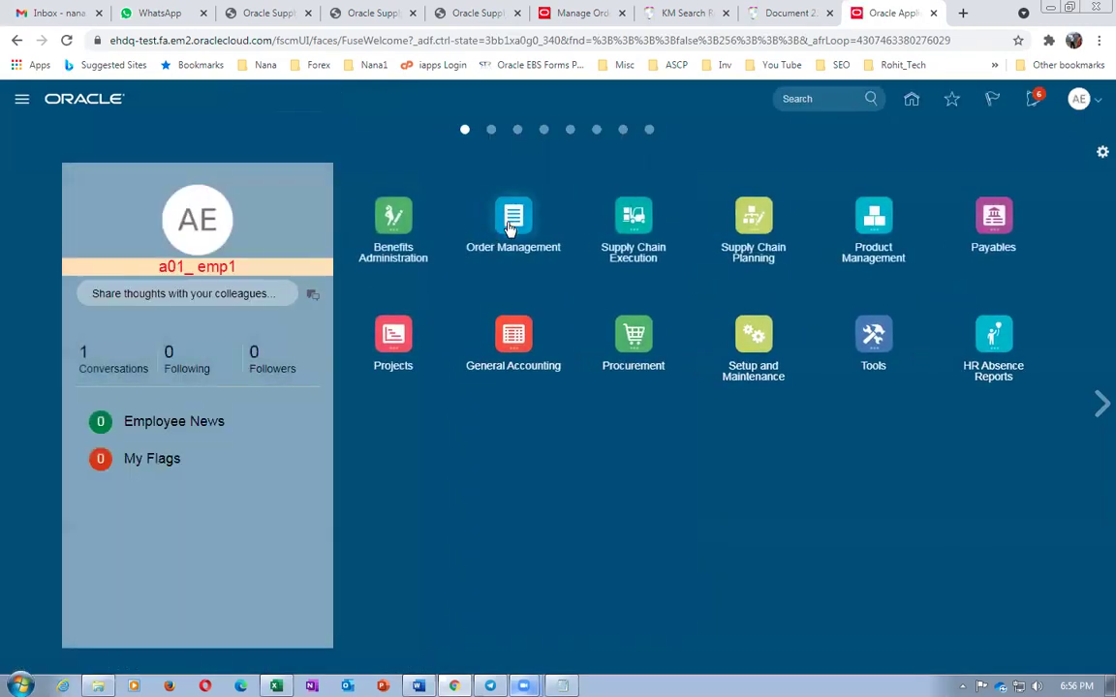
{"action": "left_click", "coordinate": [511, 225]}
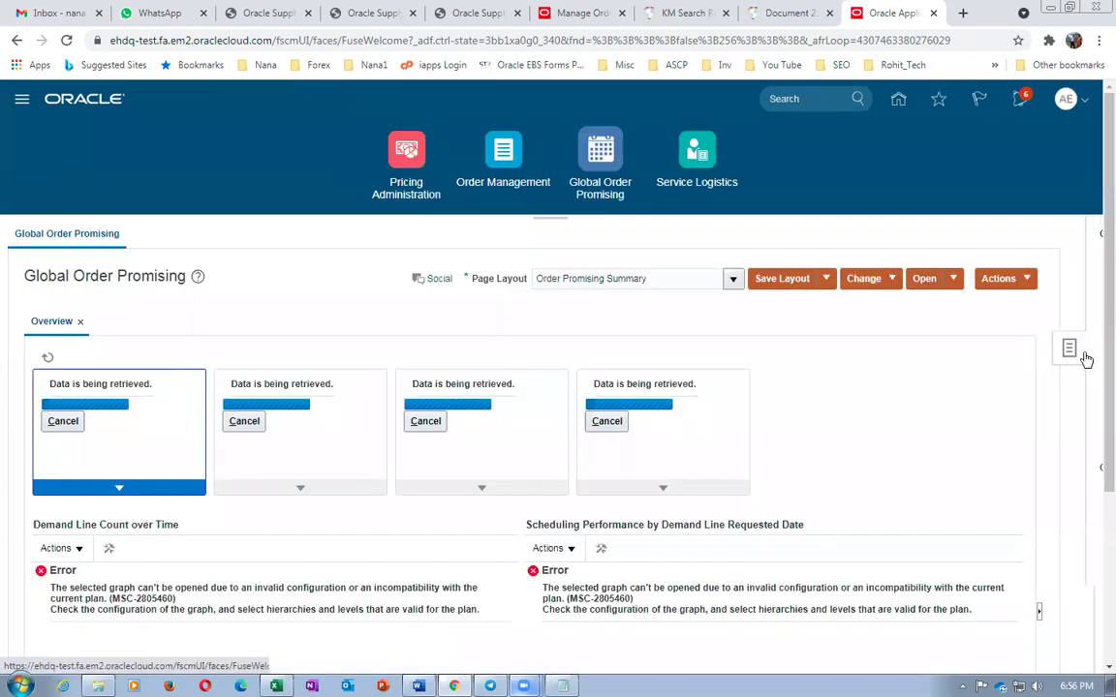
{"action": "left_click", "coordinate": [1083, 355]}
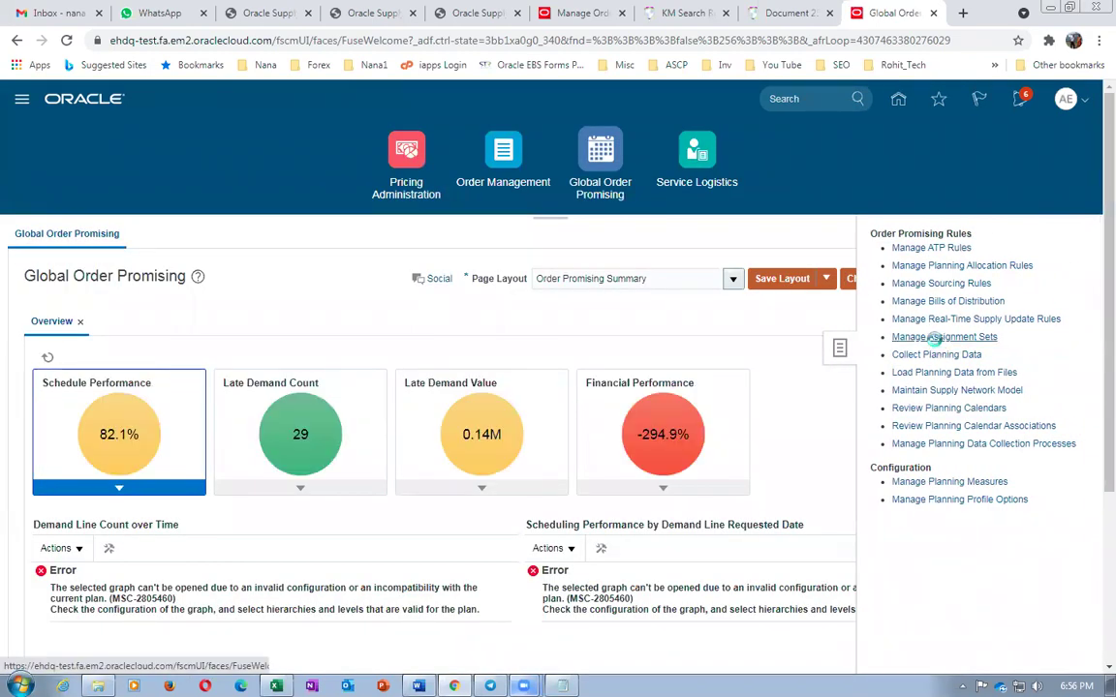
{"action": "left_click", "coordinate": [939, 337]}
Search the assignment sets for Flinto, open Flinto DOO RP Sourcing Assign Set for editing, and enable column filtering for its sourcing assignments.
{"action": "left_click", "coordinate": [155, 349]}
{"action": "type", "text": "Flinto"}
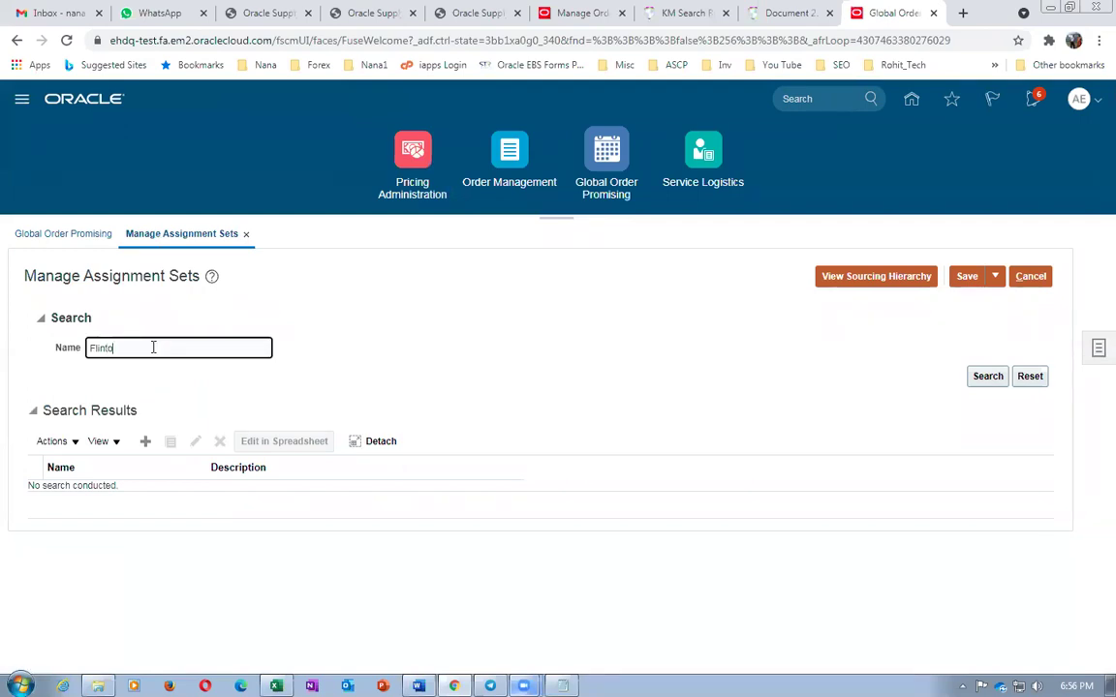
{"action": "key", "text": "Return"}
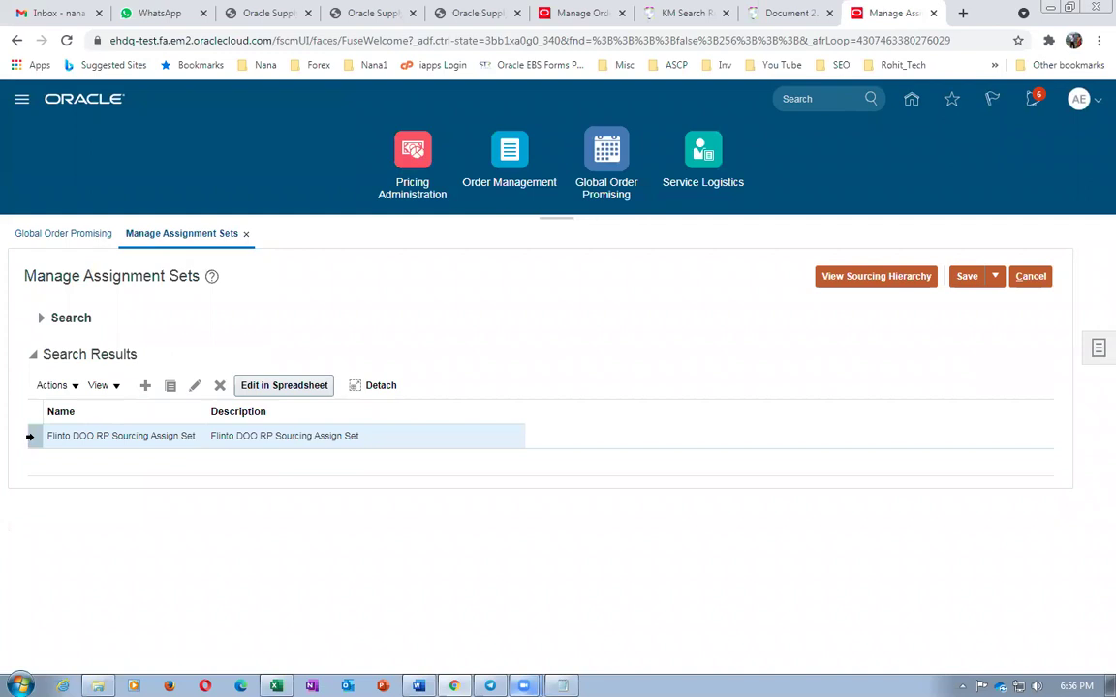
{"action": "left_click", "coordinate": [195, 385]}
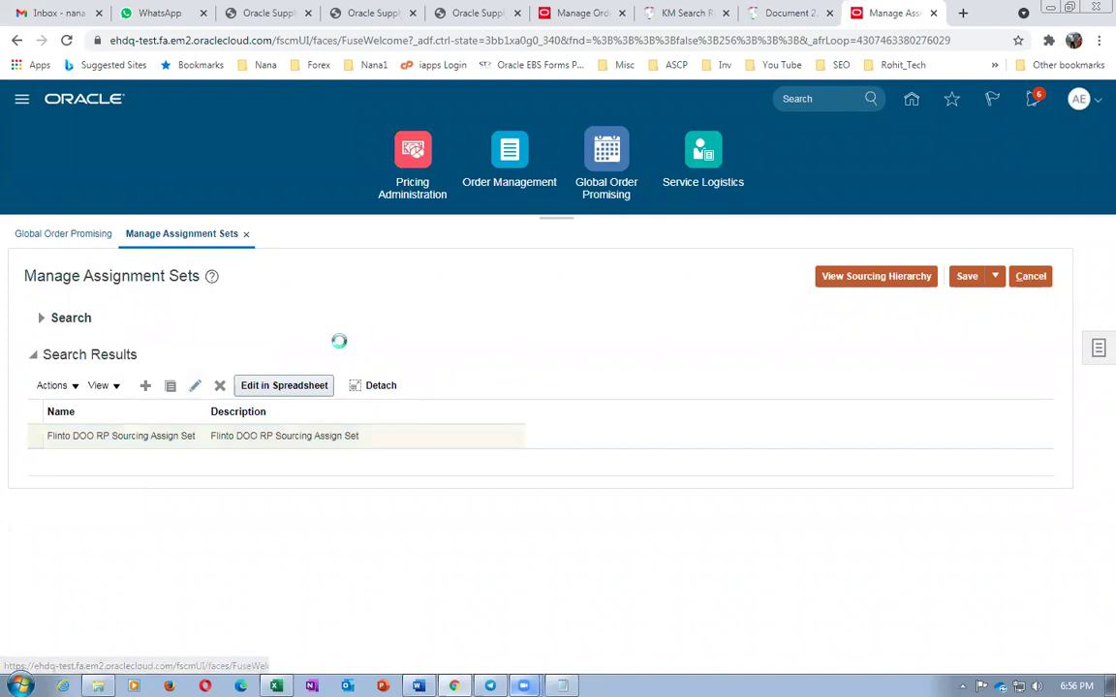
{"action": "scroll", "coordinate": [339, 341], "scroll_direction": "down", "scroll_amount": 3}
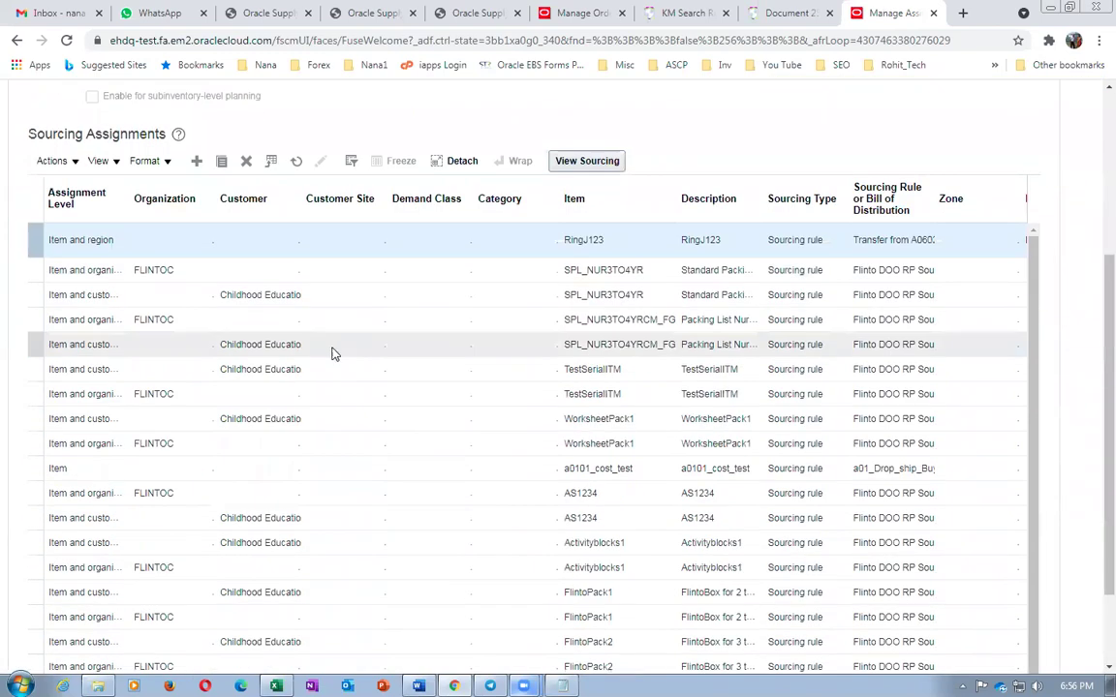
{"action": "left_click", "coordinate": [351, 162]}
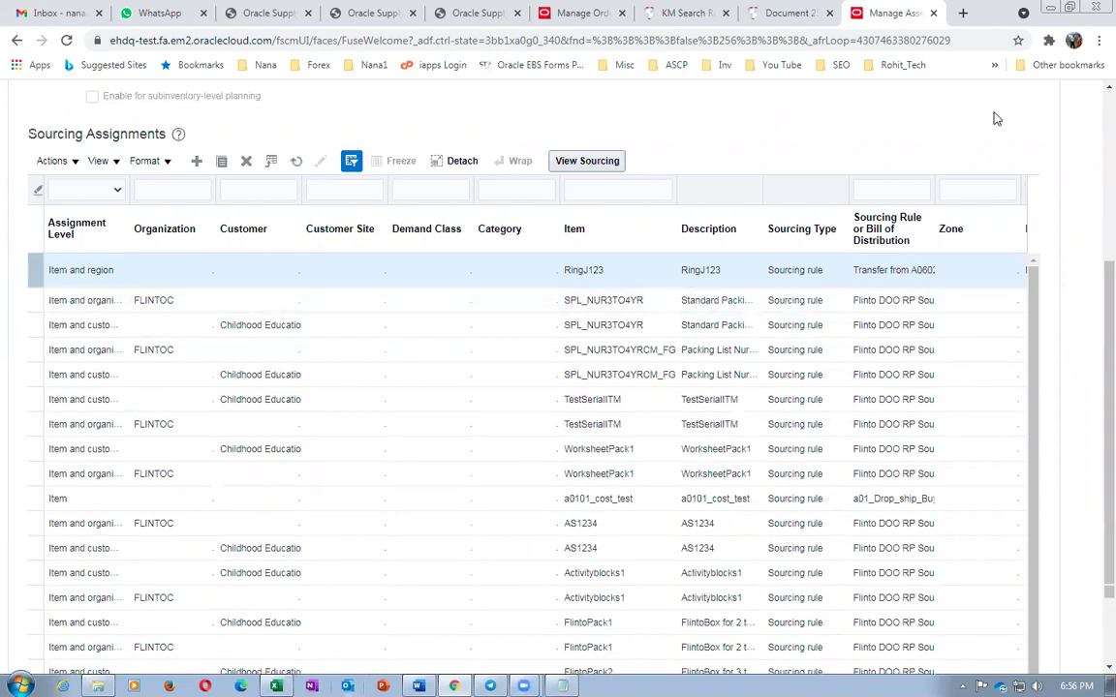
Review step 2.3 of support document 2566813.1 on adding an assignment line at a level that does not include Organization.
{"action": "left_click", "coordinate": [780, 12]}
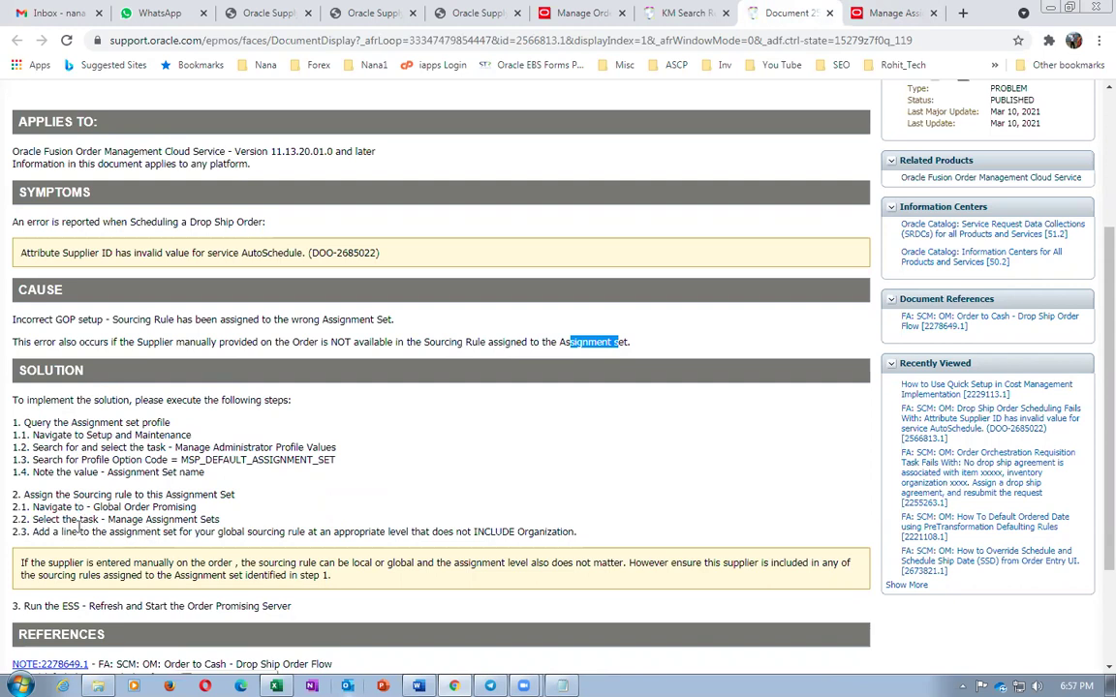
{"action": "left_click_drag", "start_coordinate": [81, 532], "coordinate": [113, 535]}
{"action": "left_click", "coordinate": [317, 532]}
{"action": "left_click", "coordinate": [410, 533]}
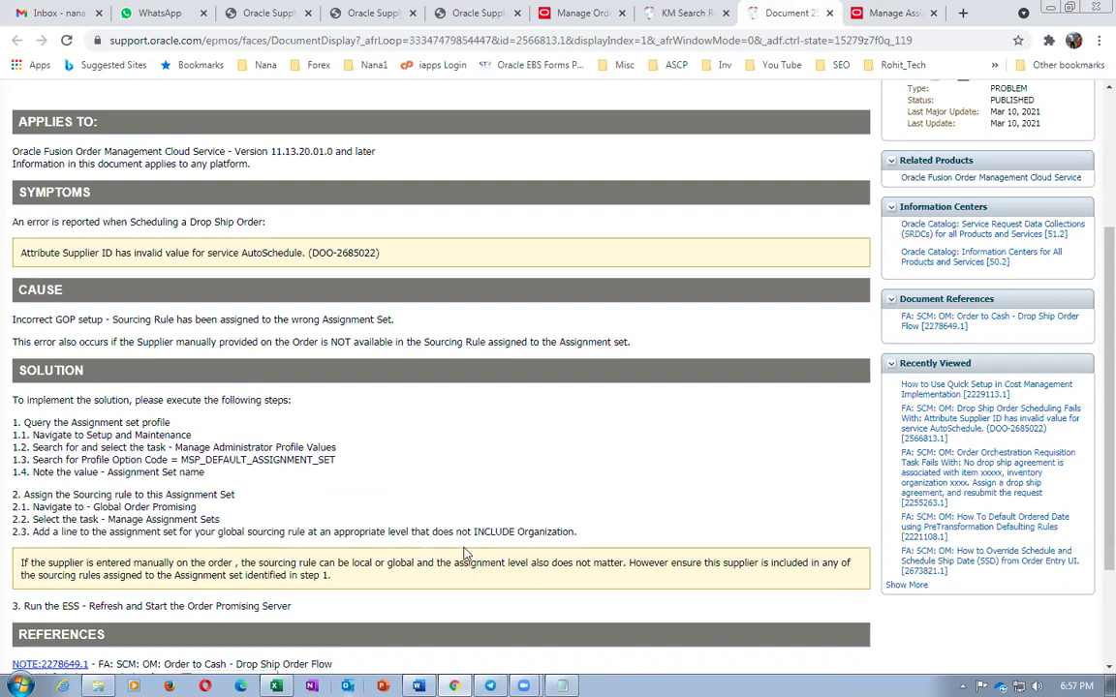
{"action": "left_click_drag", "start_coordinate": [414, 532], "coordinate": [554, 533]}
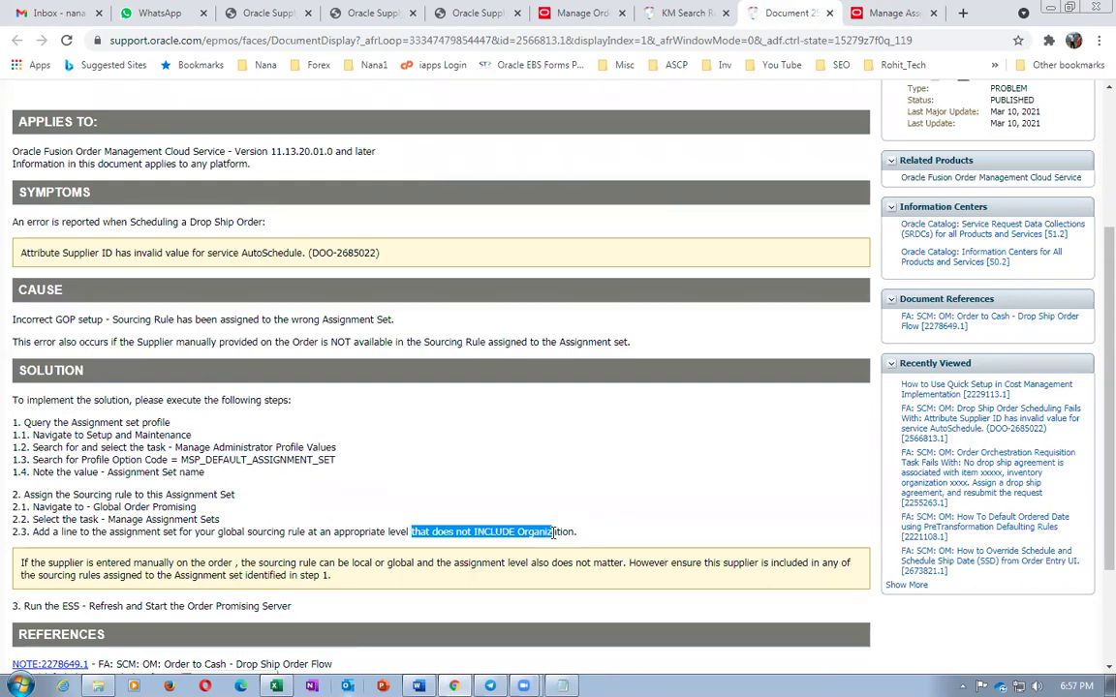
{"action": "key", "text": "alt+Tab"}
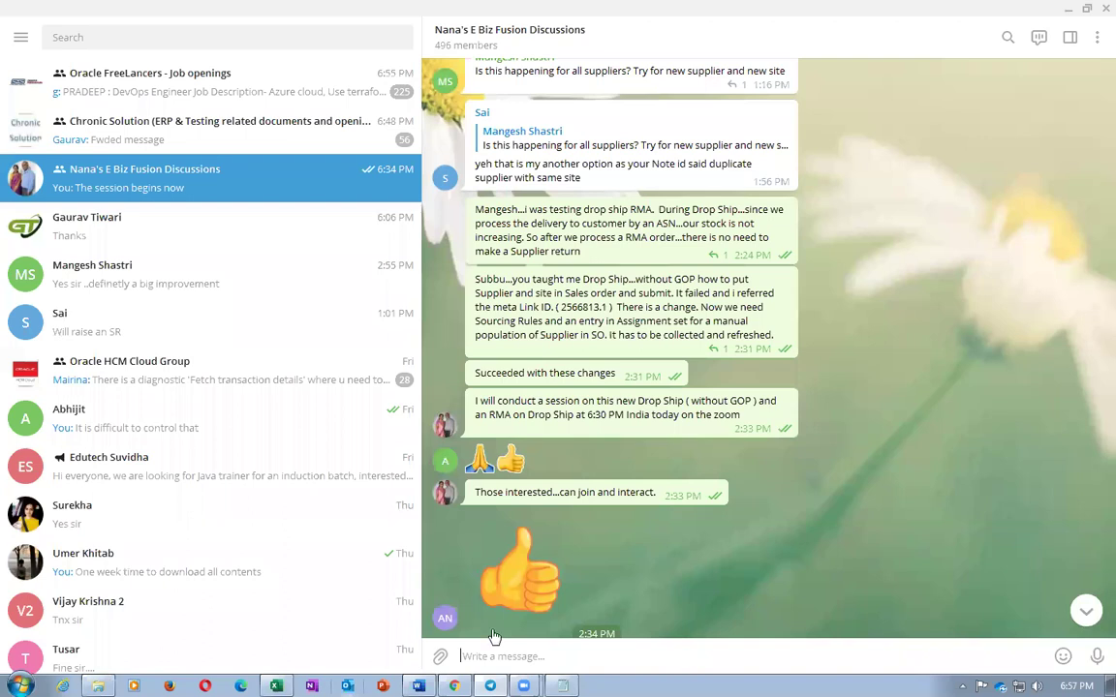
{"action": "key", "text": "alt+Tab"}
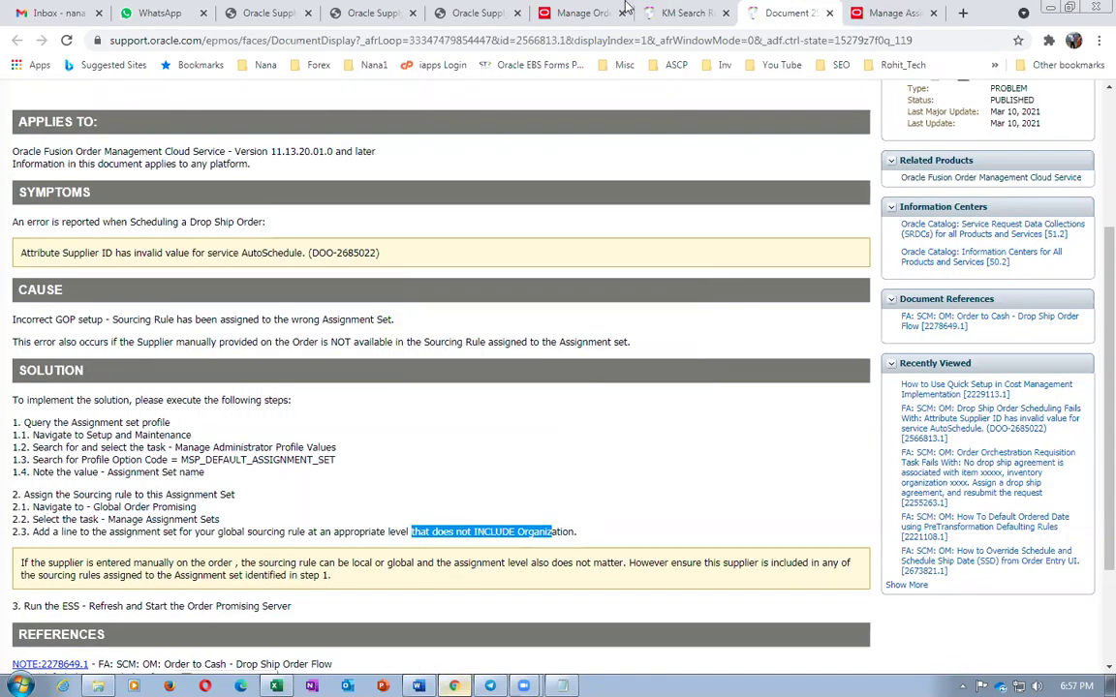
Back in the assignment set, filter the sourcing assignments by item a0101 and add a new row to view its assignment level options.
{"action": "left_click", "coordinate": [896, 14]}
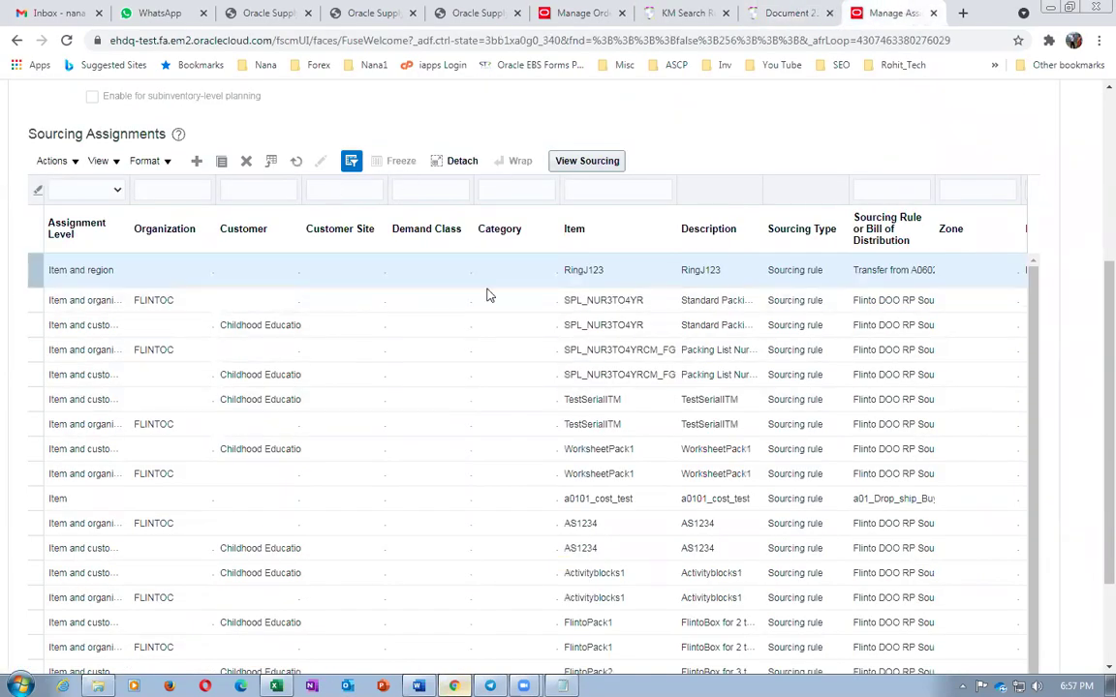
{"action": "left_click", "coordinate": [613, 188]}
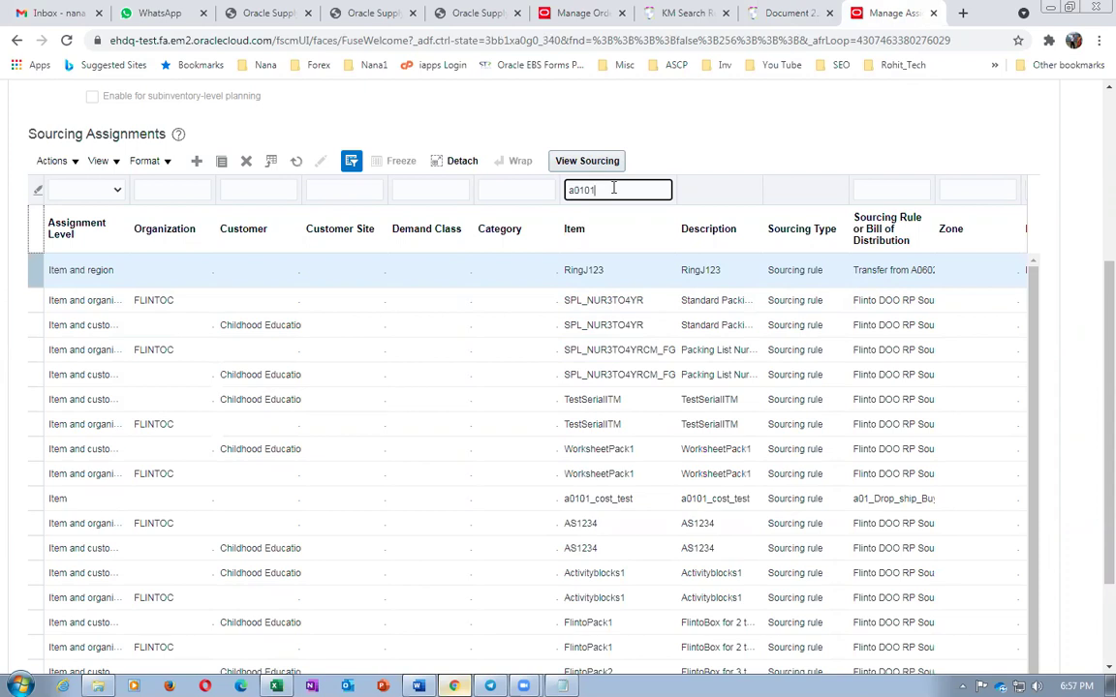
{"action": "key", "text": "Return"}
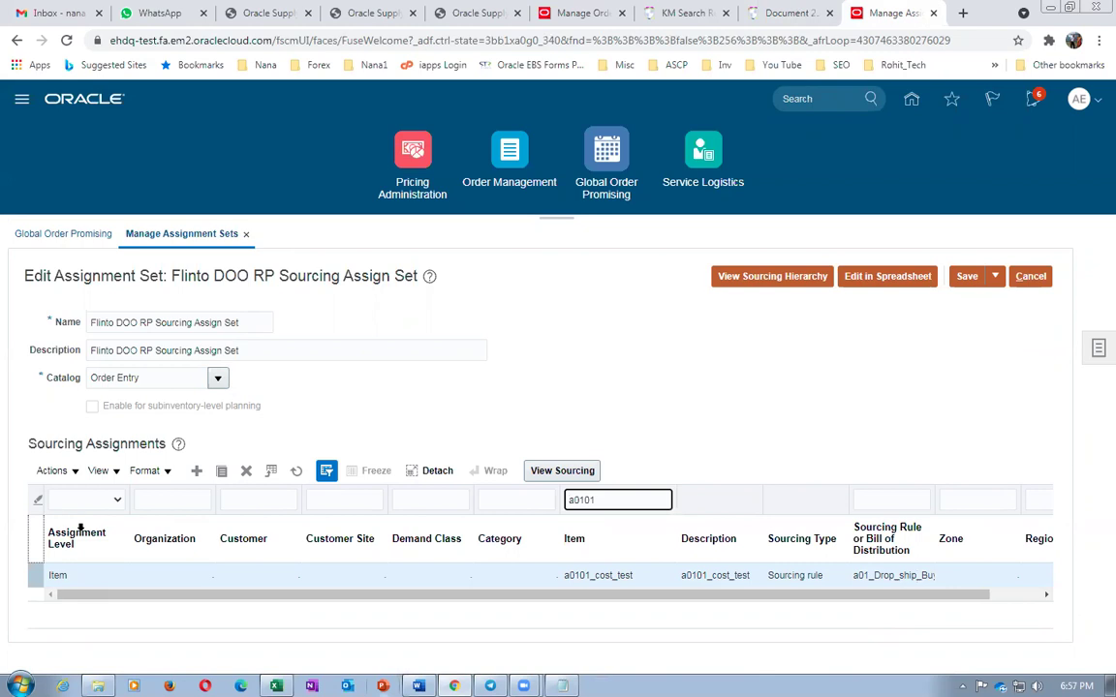
{"action": "left_click", "coordinate": [196, 471]}
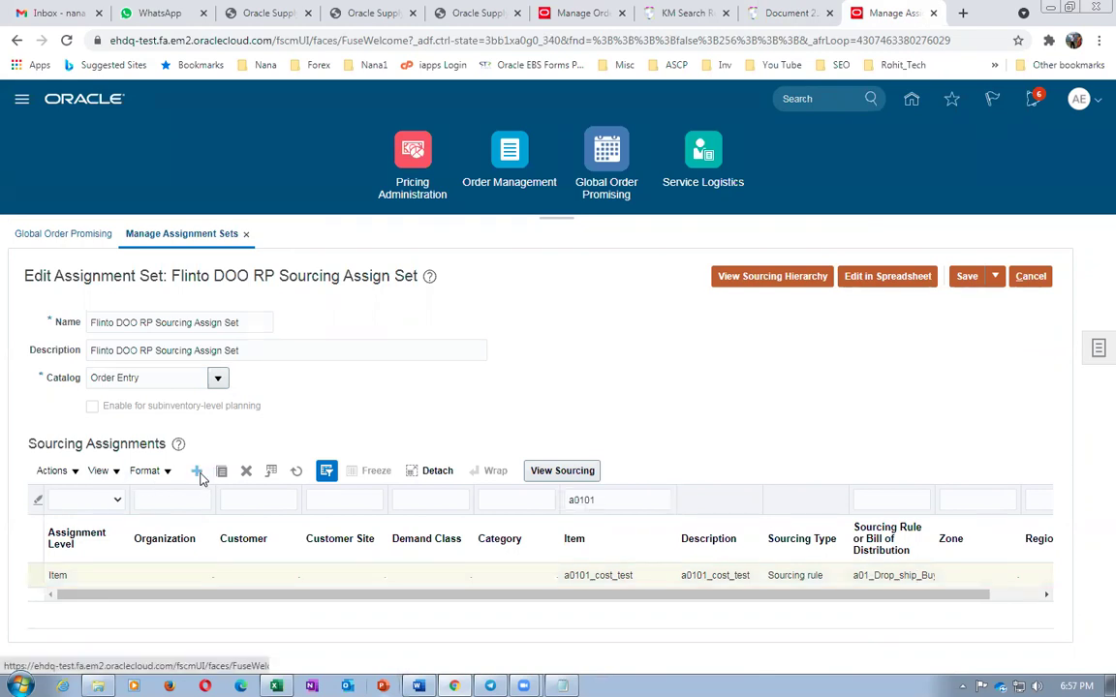
{"action": "left_click", "coordinate": [88, 584]}
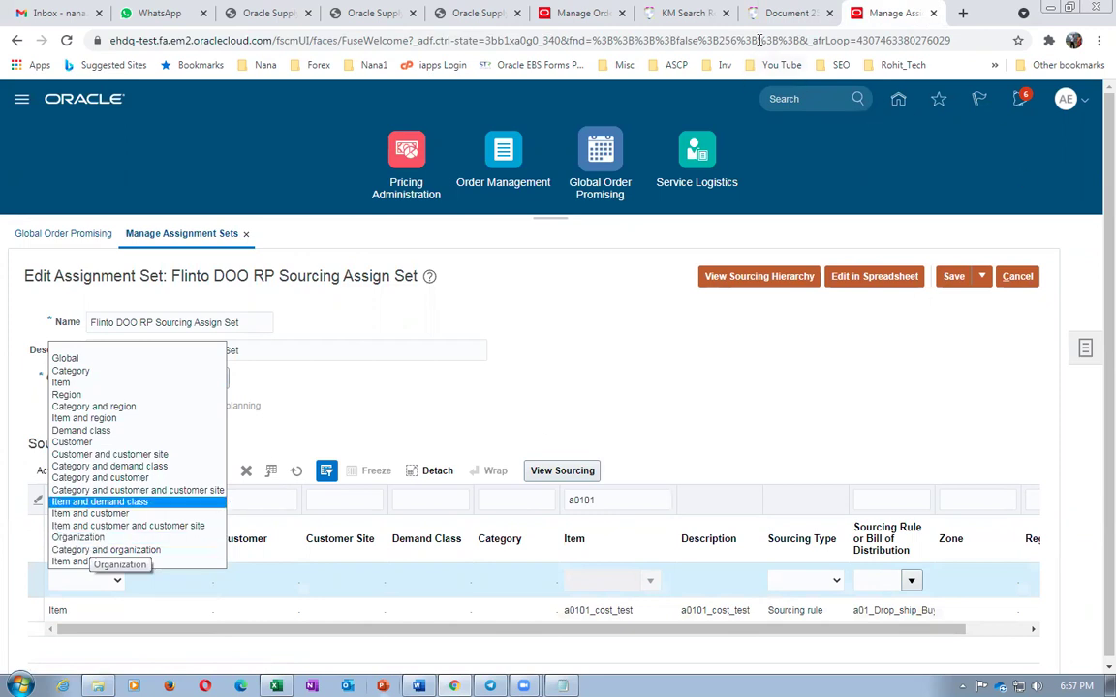
Recheck the support document's assignment level and profile option instructions, then cancel editing the assignment set without saving.
{"action": "left_click", "coordinate": [784, 13]}
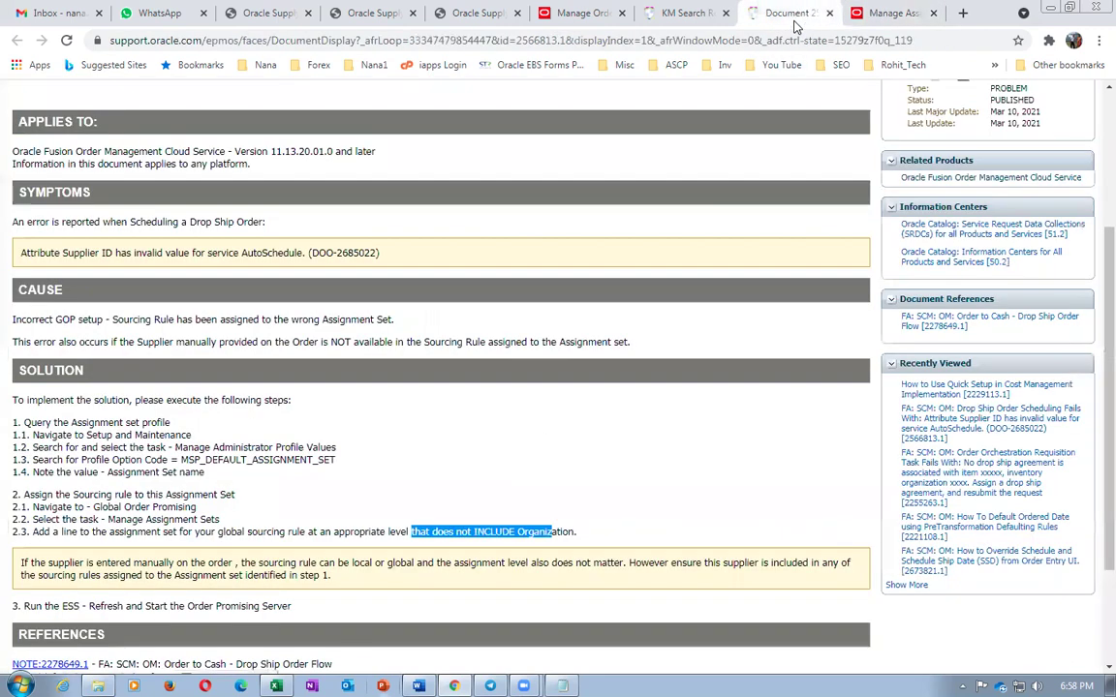
{"action": "left_click", "coordinate": [586, 547]}
{"action": "double_click", "coordinate": [439, 532]}
{"action": "left_click_drag", "start_coordinate": [496, 532], "coordinate": [522, 527]}
{"action": "left_click_drag", "start_coordinate": [223, 460], "coordinate": [292, 467]}
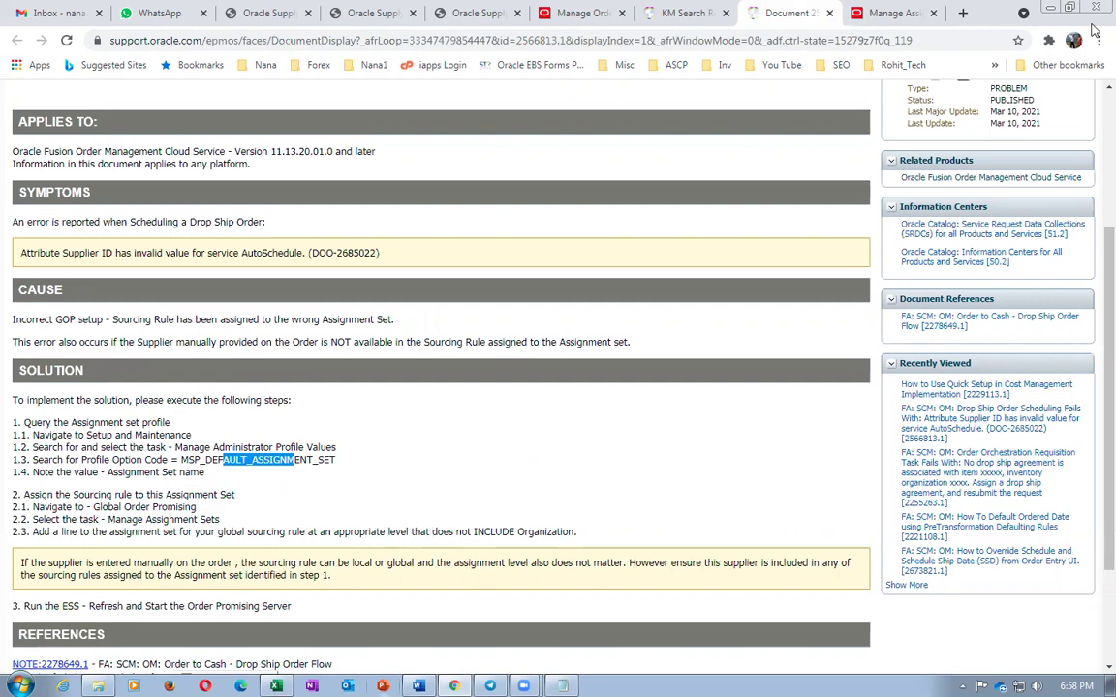
{"action": "left_click", "coordinate": [881, 12]}
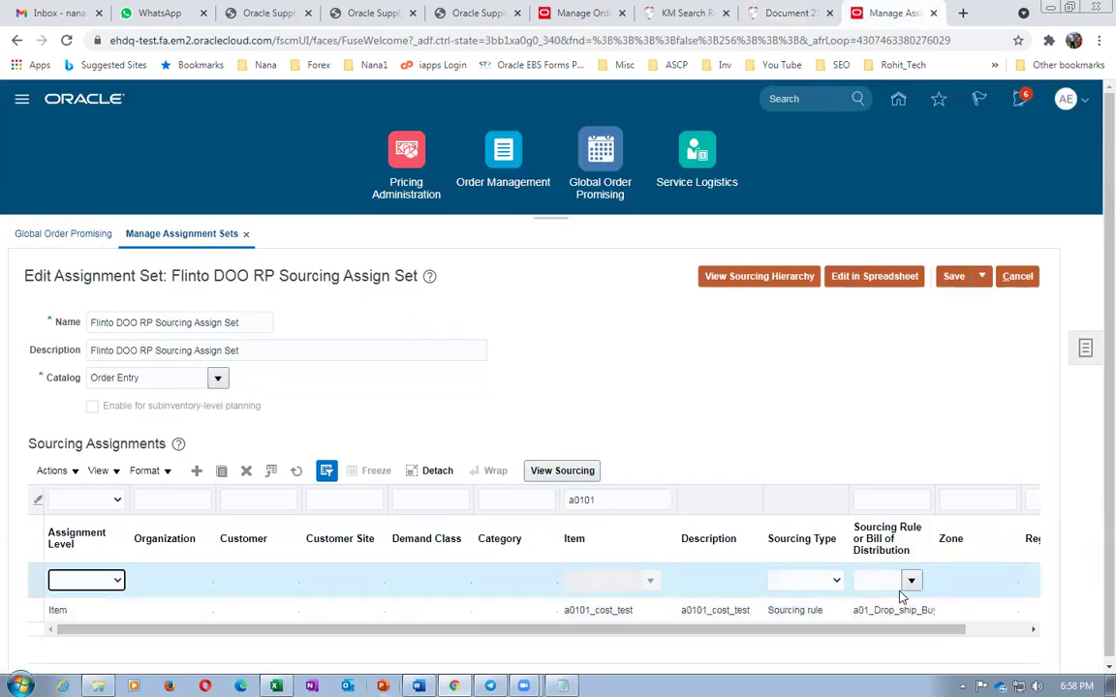
{"action": "left_click", "coordinate": [1028, 280]}
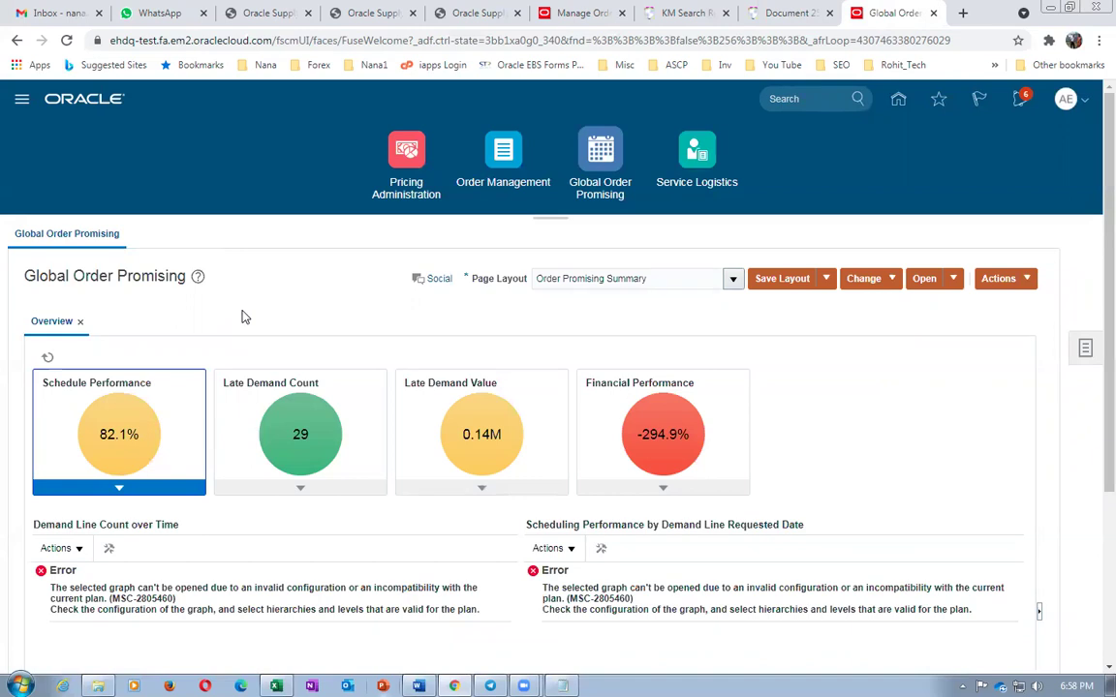
Go to Plan Inputs under Supply Chain Planning and open the Collect Planning Data task.
{"action": "left_click", "coordinate": [898, 98]}
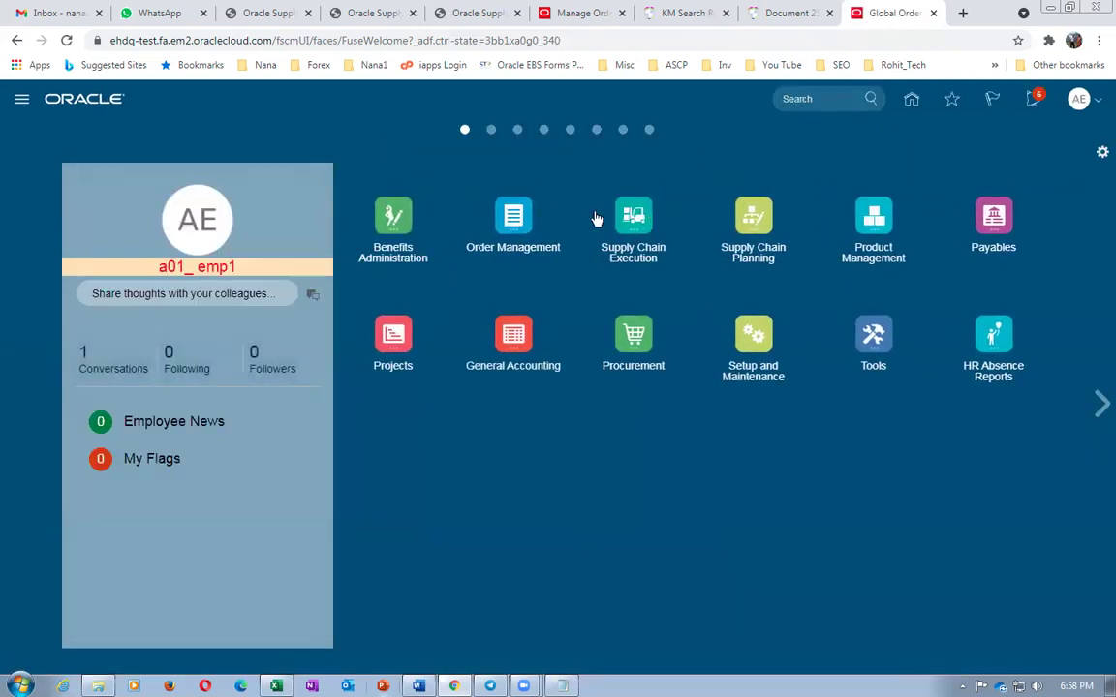
{"action": "left_click", "coordinate": [714, 241]}
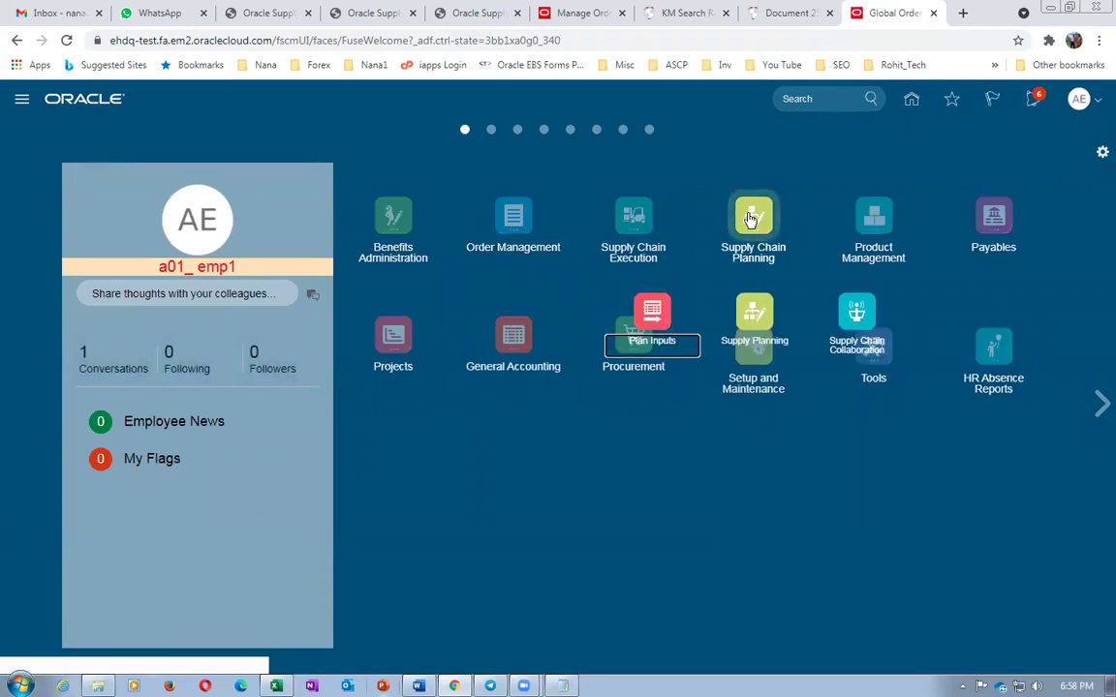
{"action": "left_click", "coordinate": [637, 329]}
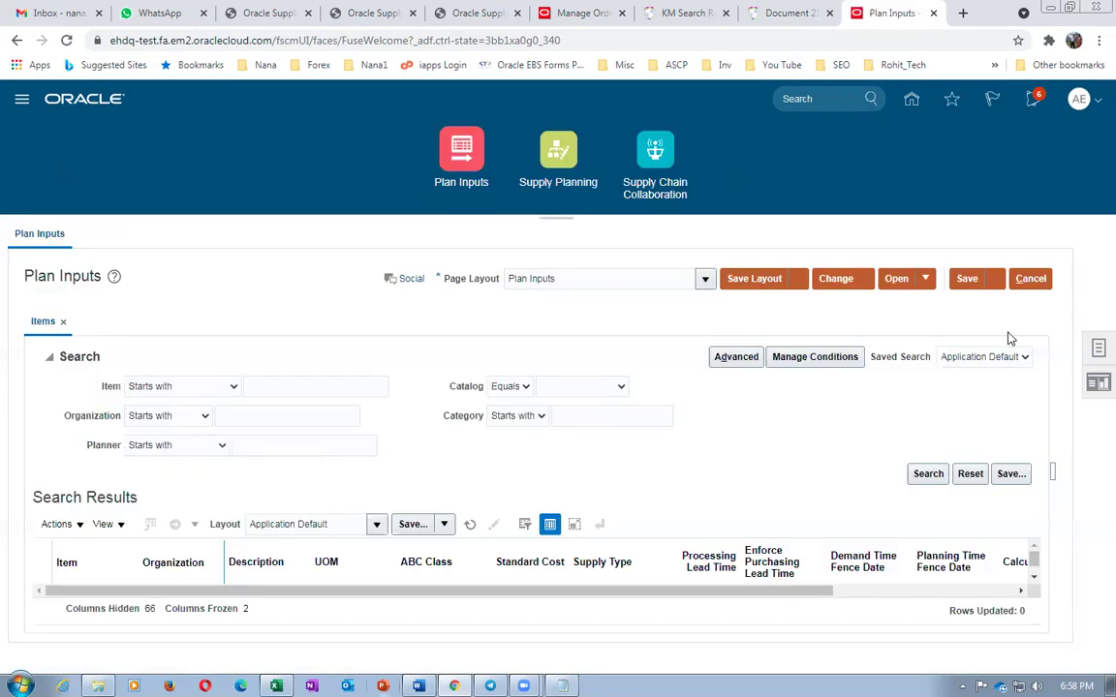
{"action": "left_click", "coordinate": [1097, 349]}
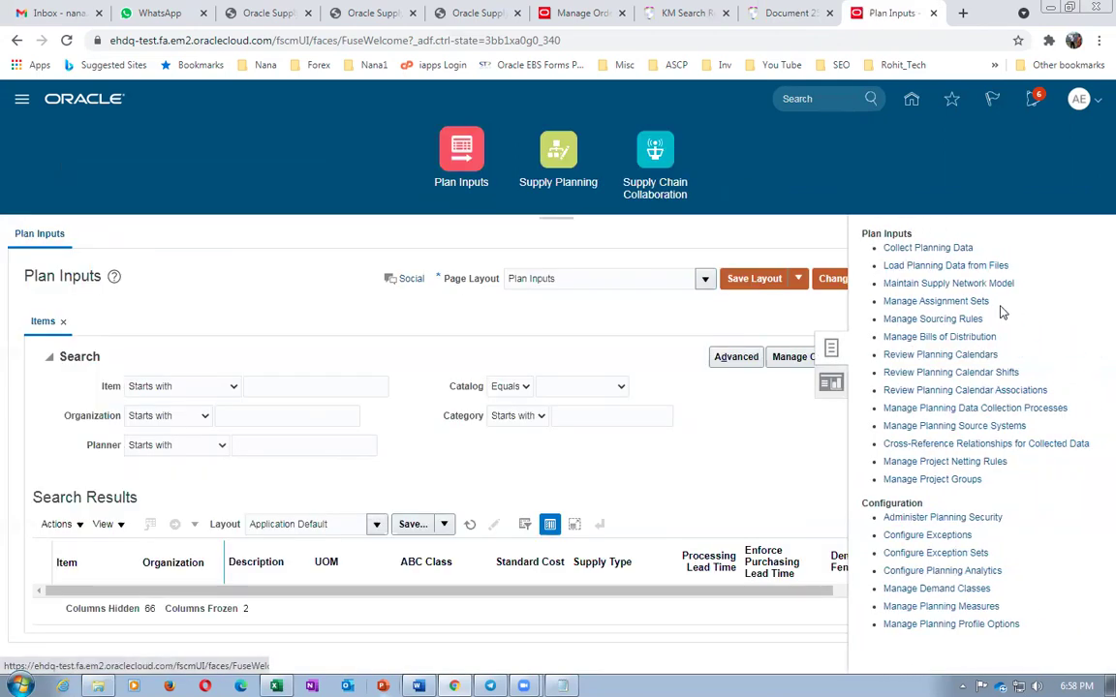
{"action": "left_click", "coordinate": [944, 254]}
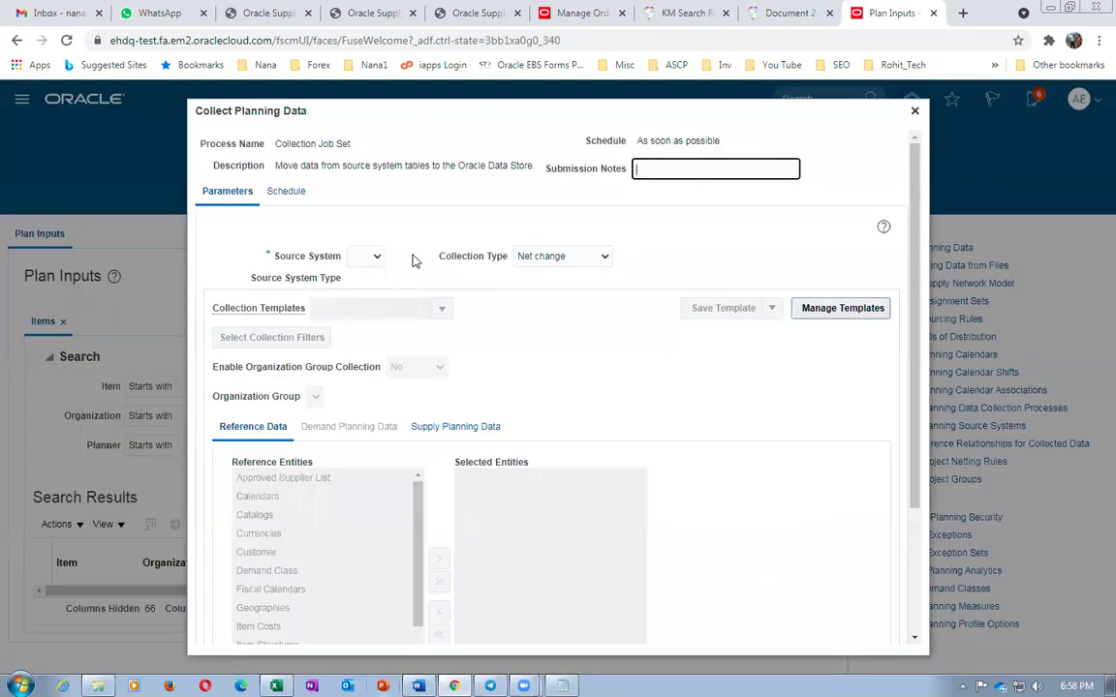
Set the collection's source system to OPS and add Order Orchestration Reference Objects to the selected reference entities.
{"action": "left_click", "coordinate": [356, 256]}
{"action": "left_click", "coordinate": [360, 282]}
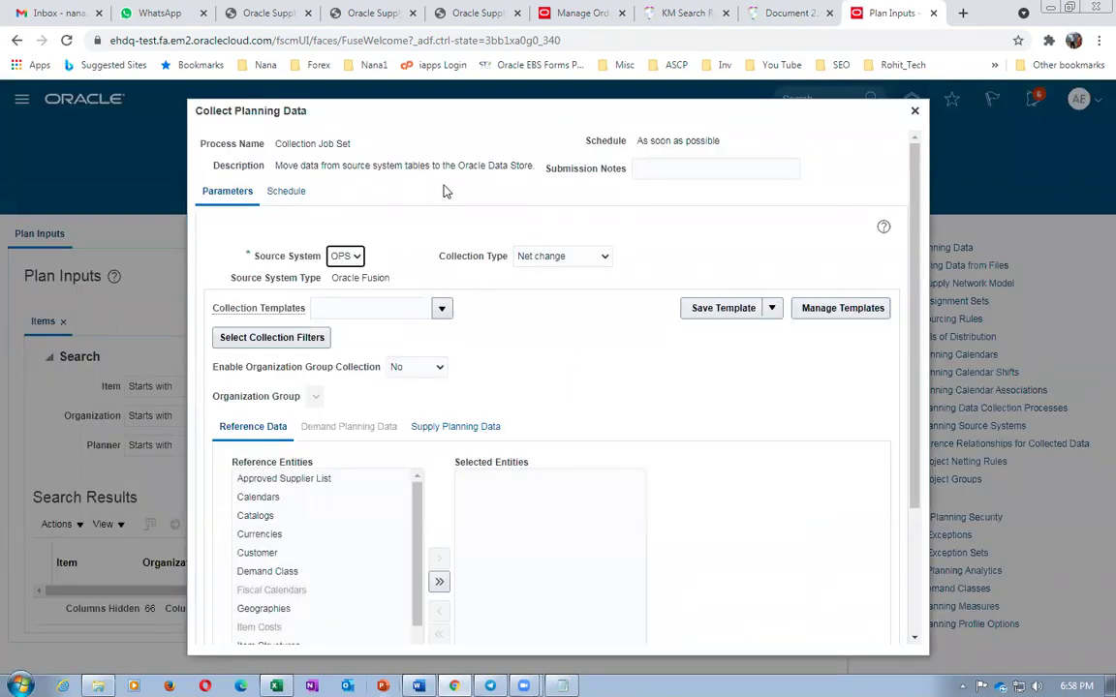
{"action": "scroll", "coordinate": [405, 324], "scroll_direction": "down", "scroll_amount": 3}
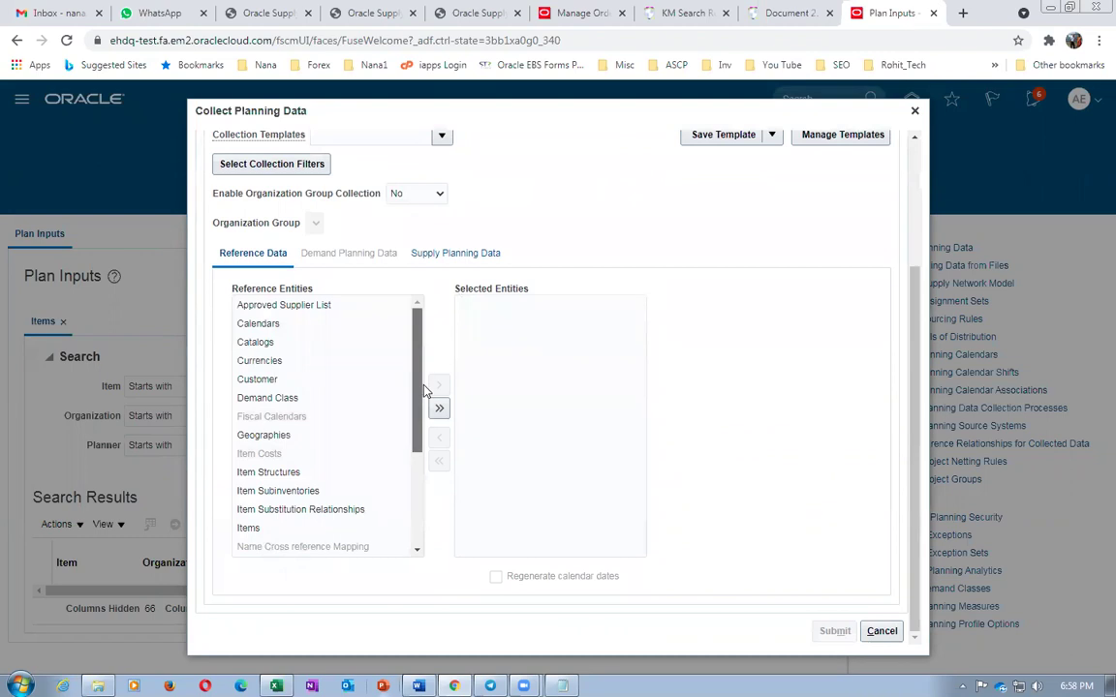
{"action": "left_click_drag", "start_coordinate": [420, 388], "coordinate": [433, 485]}
{"action": "left_click", "coordinate": [296, 399]}
{"action": "left_click", "coordinate": [438, 384]}
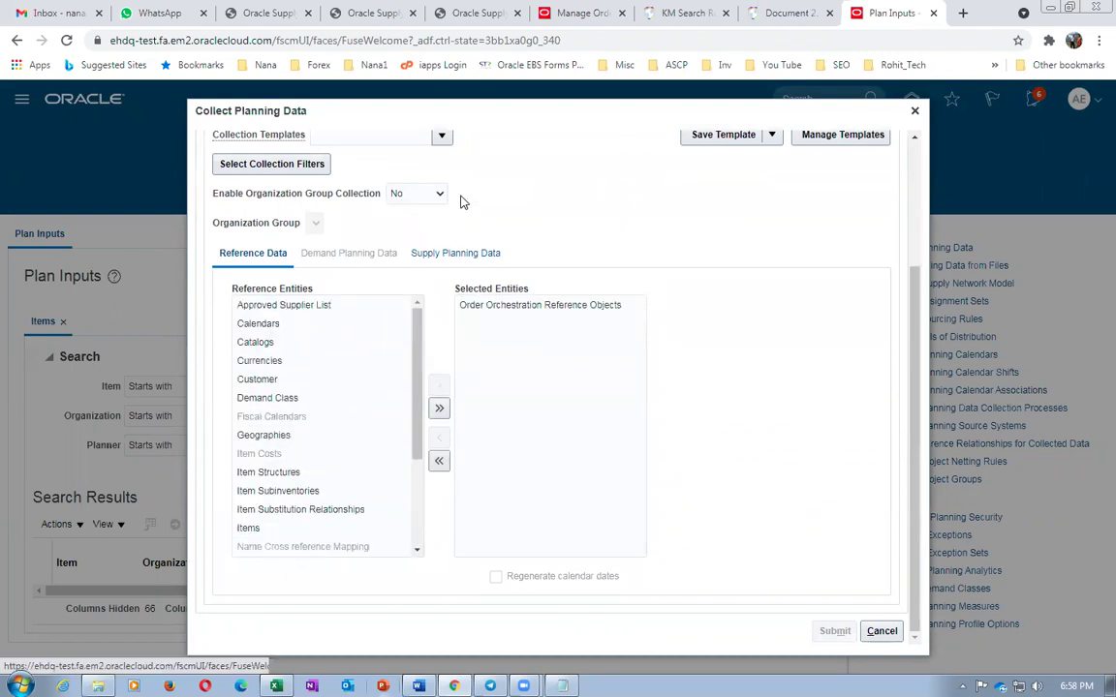
Set the collection type to Targeted and check the supply planning and reference data selections.
{"action": "scroll", "coordinate": [571, 246], "scroll_direction": "up", "scroll_amount": 3}
{"action": "left_click", "coordinate": [561, 238]}
{"action": "left_click", "coordinate": [559, 256]}
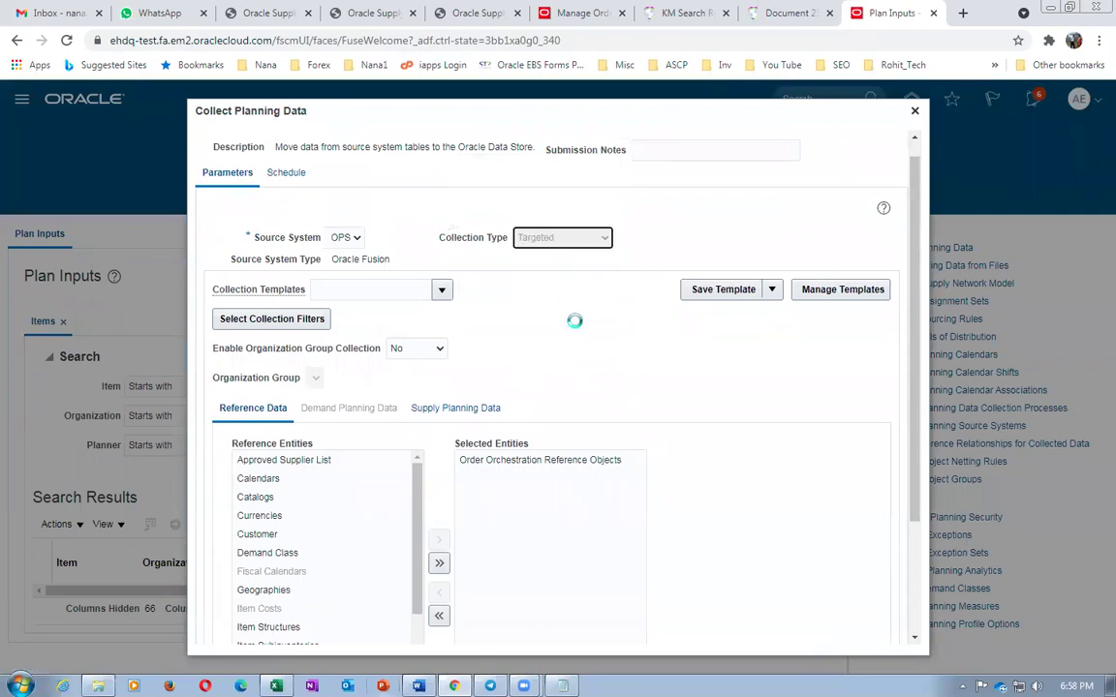
{"action": "left_click", "coordinate": [463, 414]}
{"action": "left_click", "coordinate": [244, 413]}
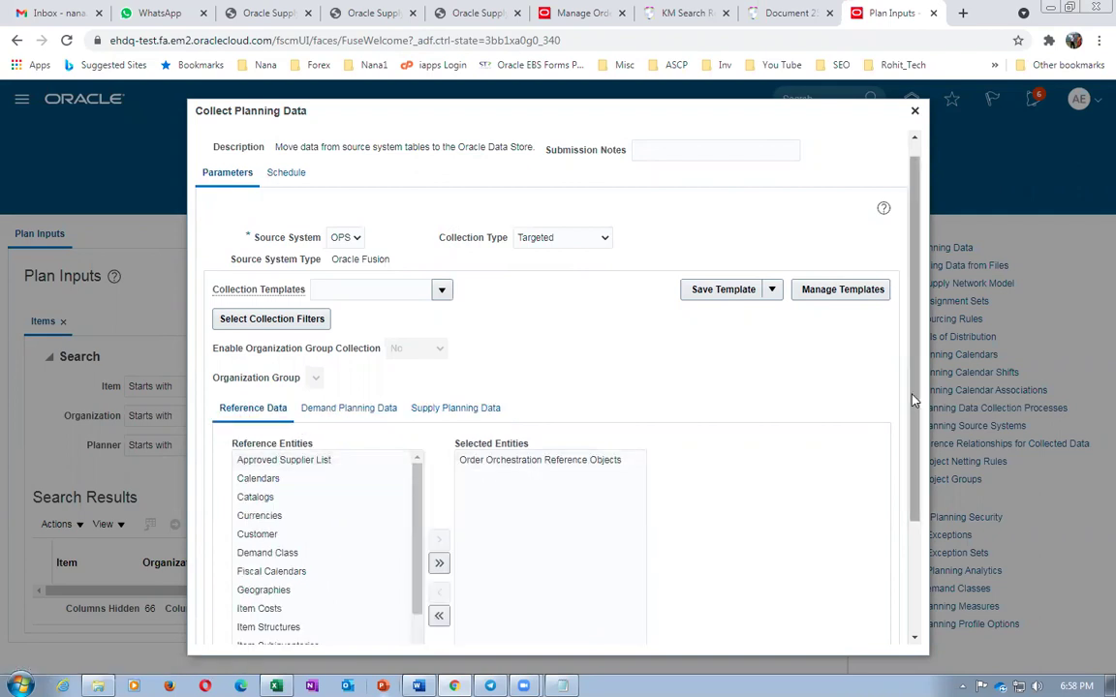
Cancel the planning data collection without submitting and return to the home page to show the Tools apps.
{"action": "scroll", "coordinate": [914, 400], "scroll_direction": "down", "scroll_amount": 3}
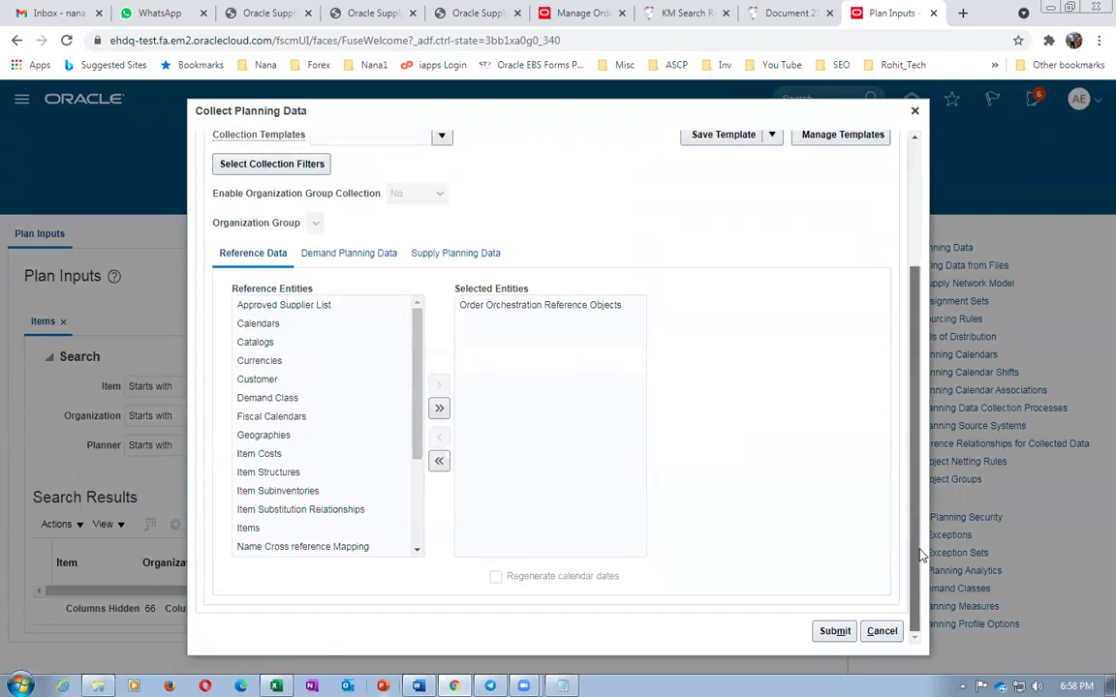
{"action": "left_click", "coordinate": [882, 634]}
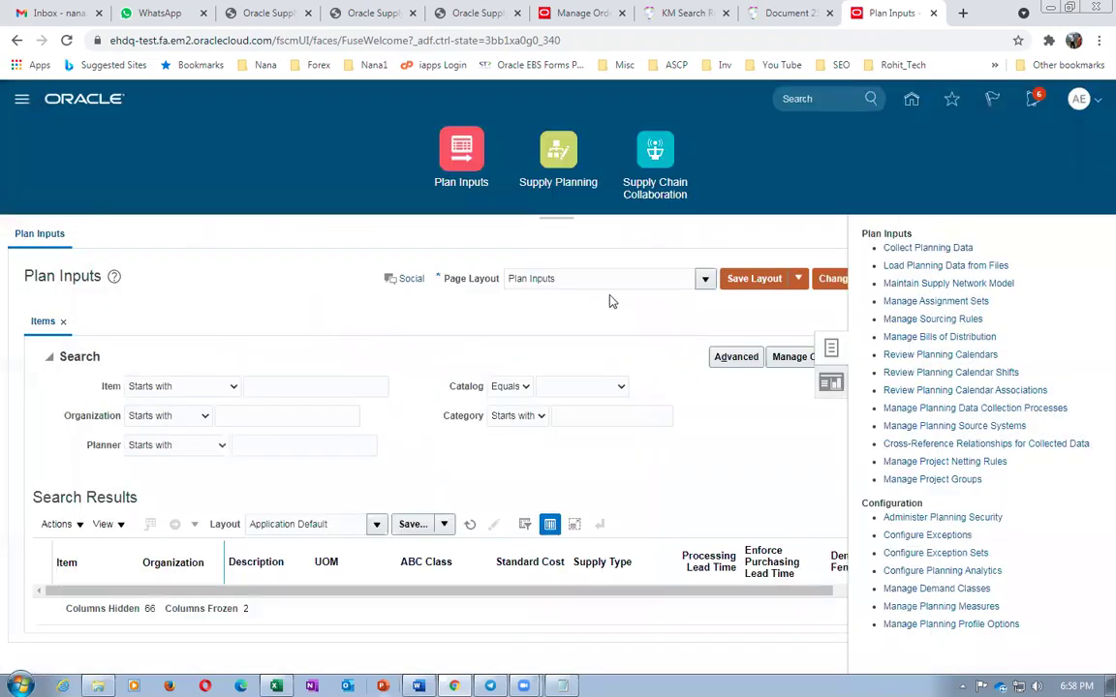
{"action": "left_click", "coordinate": [908, 101]}
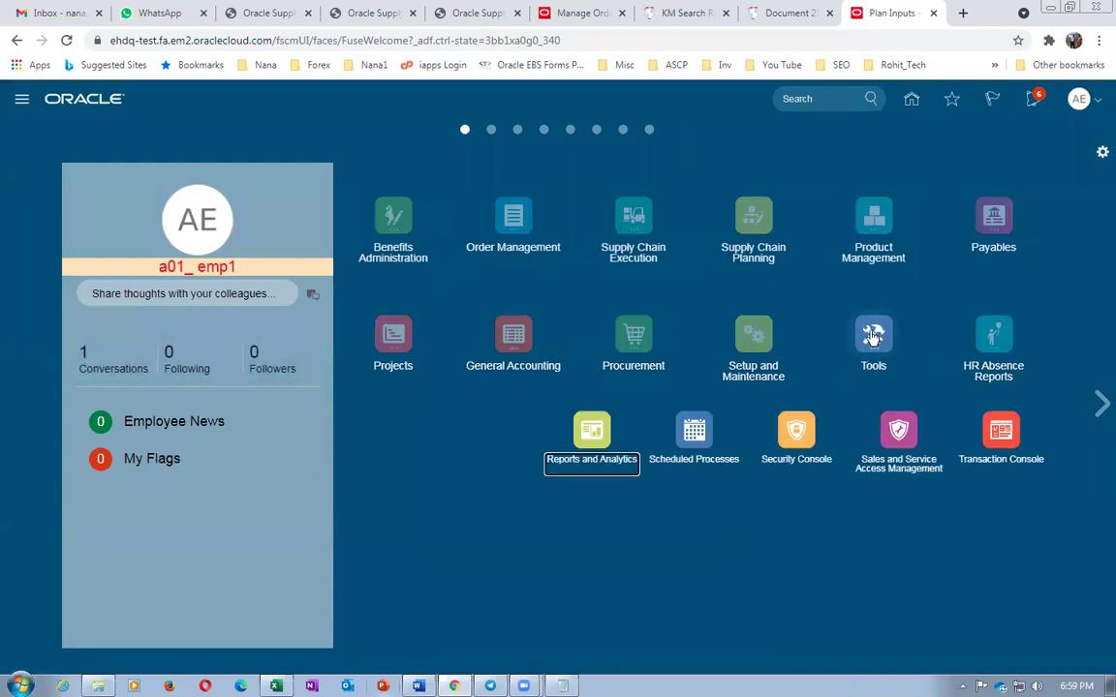
In Scheduled Processes, start scheduling a new Refresh and Start the Order Promising Server job.
{"action": "left_click", "coordinate": [694, 436]}
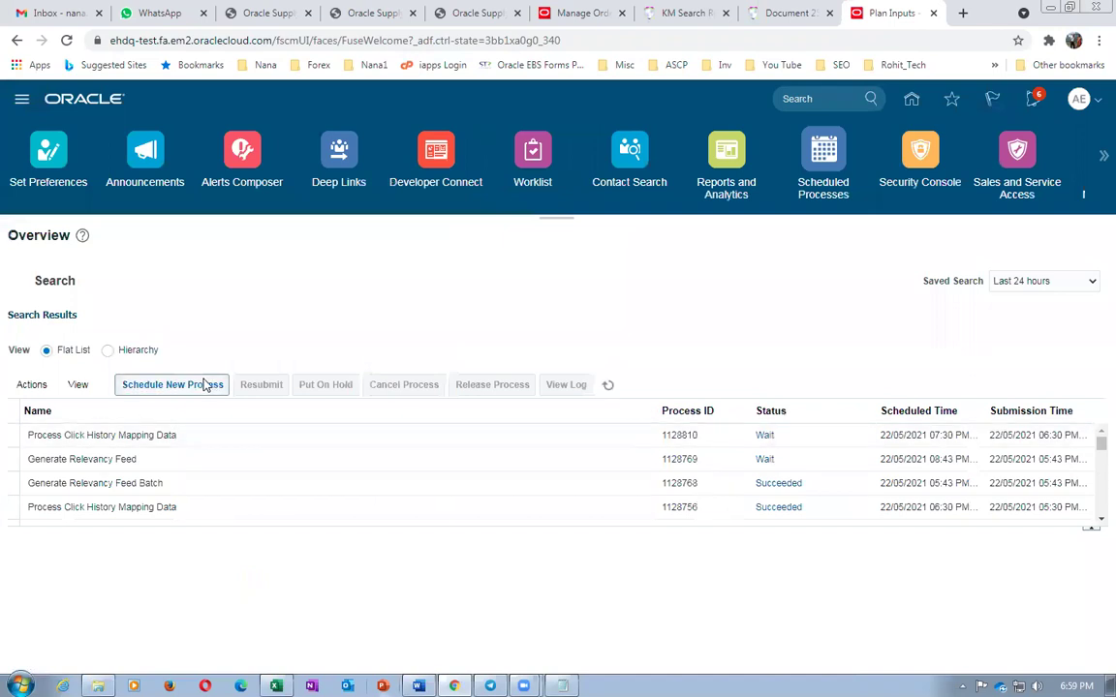
{"action": "left_click", "coordinate": [194, 388]}
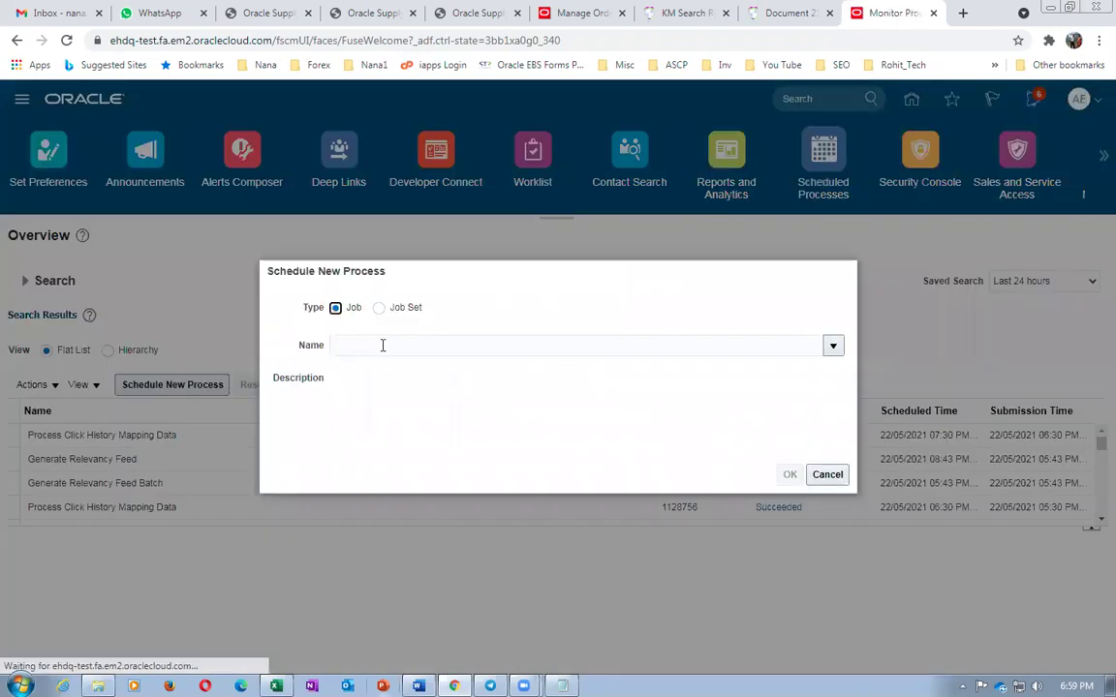
{"action": "left_click", "coordinate": [383, 345]}
{"action": "type", "text": "ref%start%"}
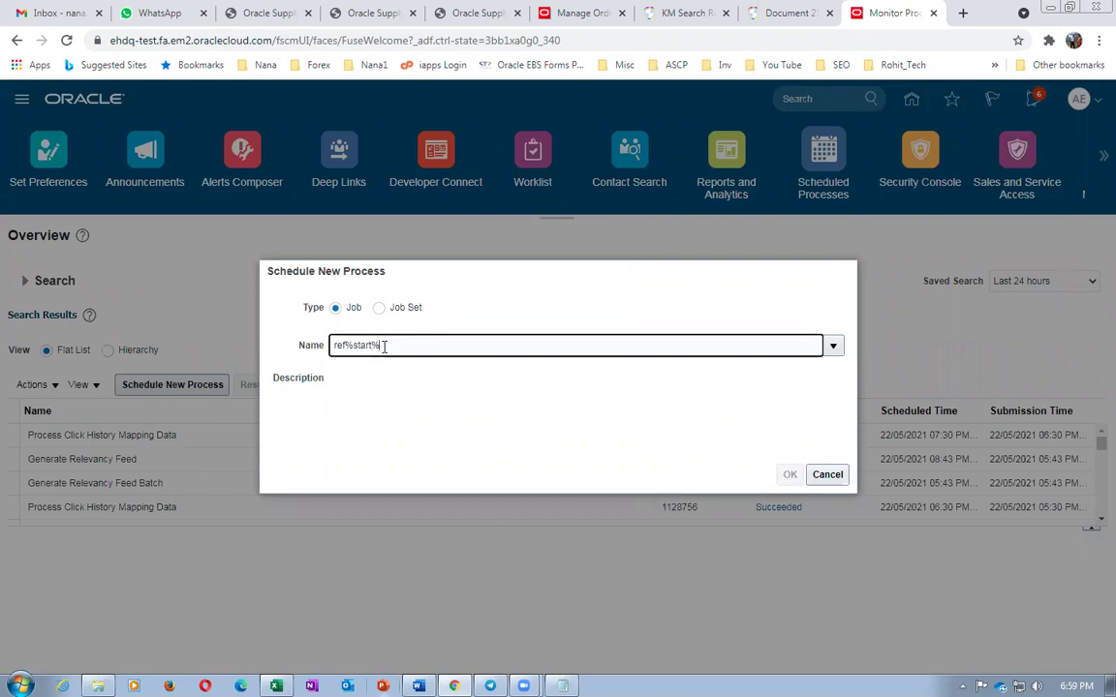
{"action": "key", "text": "Tab"}
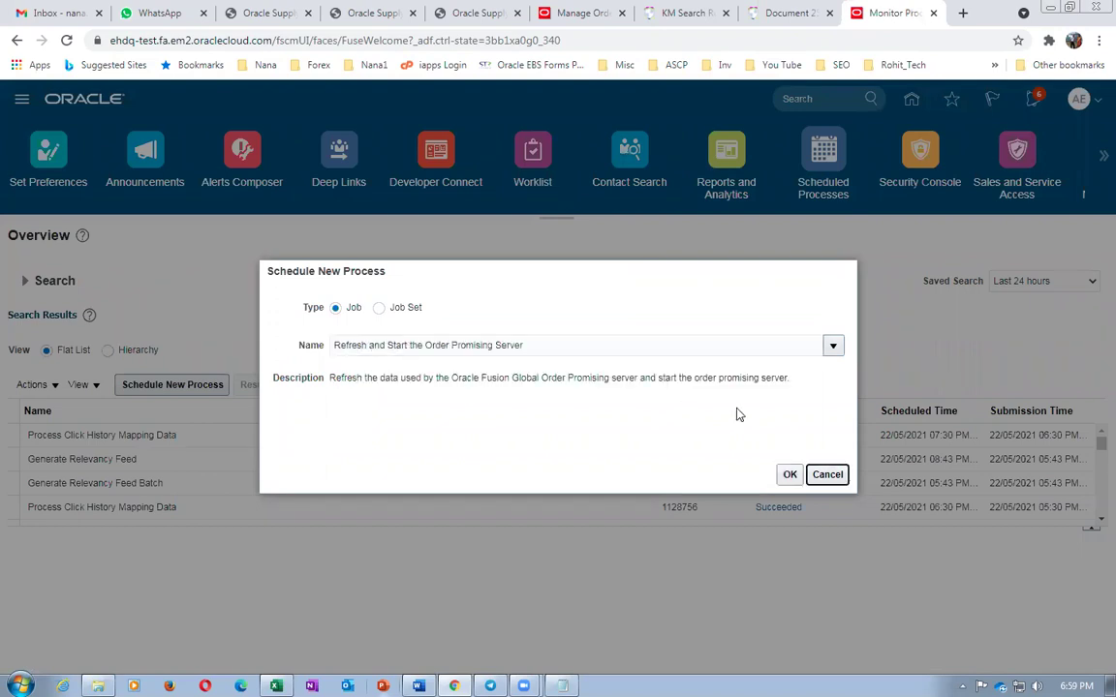
{"action": "left_click", "coordinate": [790, 474]}
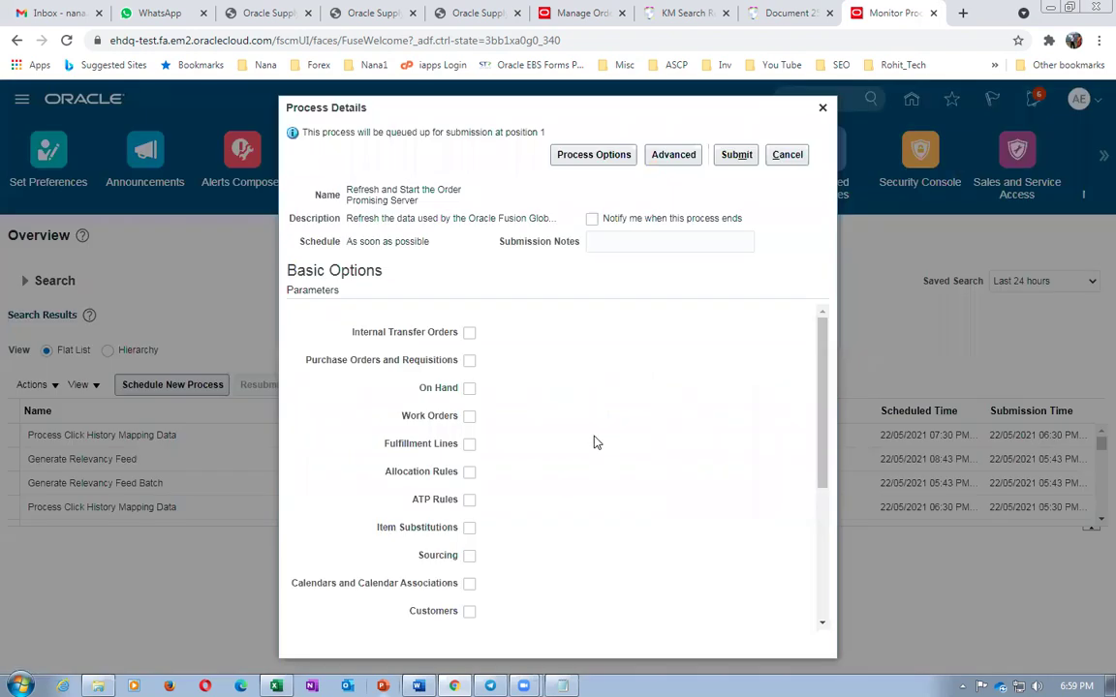
Include Internal Transfer Orders, Purchase Orders and Requisitions, On Hand, Work Orders, Fulfillment Lines and Allocation Rules in the refresh parameters.
{"action": "left_click_drag", "start_coordinate": [822, 418], "coordinate": [872, 394]}
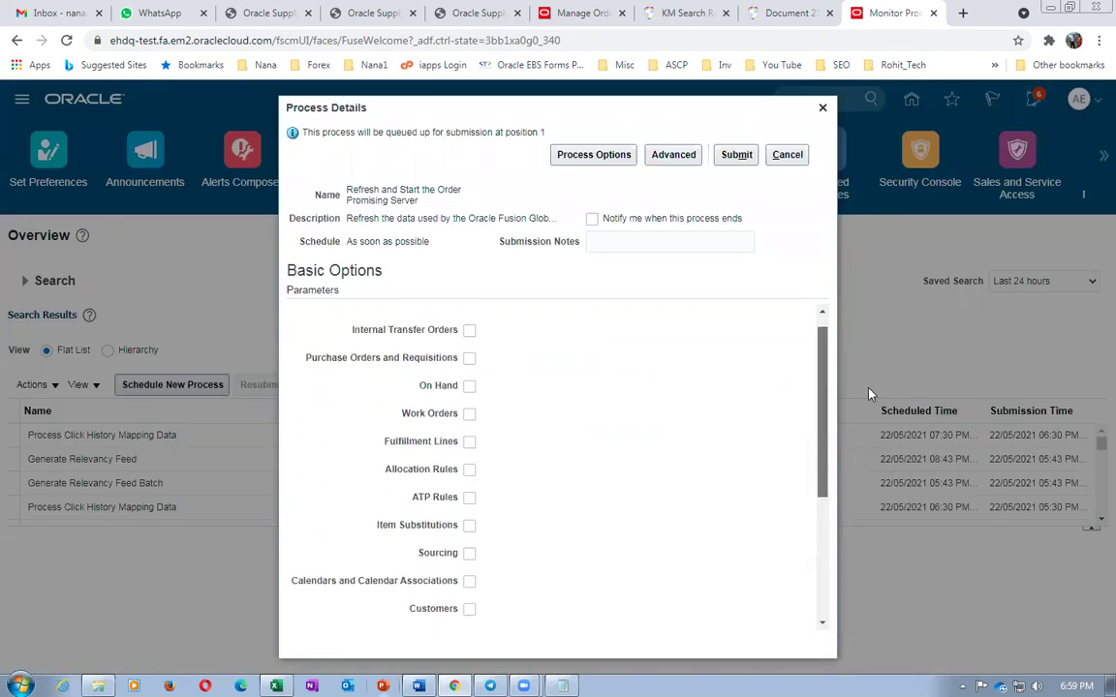
{"action": "left_click", "coordinate": [469, 363]}
{"action": "left_click", "coordinate": [468, 388]}
{"action": "left_click", "coordinate": [469, 335]}
{"action": "left_click", "coordinate": [469, 416]}
{"action": "left_click", "coordinate": [469, 445]}
{"action": "left_click", "coordinate": [469, 473]}
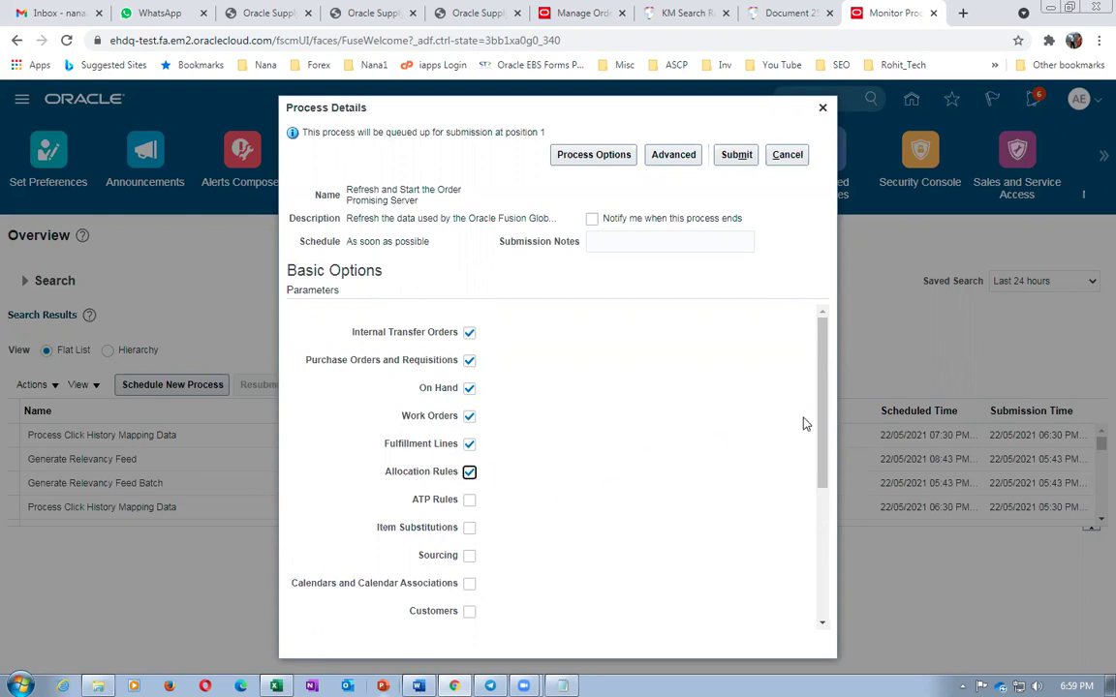
Check the remaining refresh parameters, cancel the process without submitting it and return to the home page.
{"action": "left_click_drag", "start_coordinate": [823, 440], "coordinate": [862, 362]}
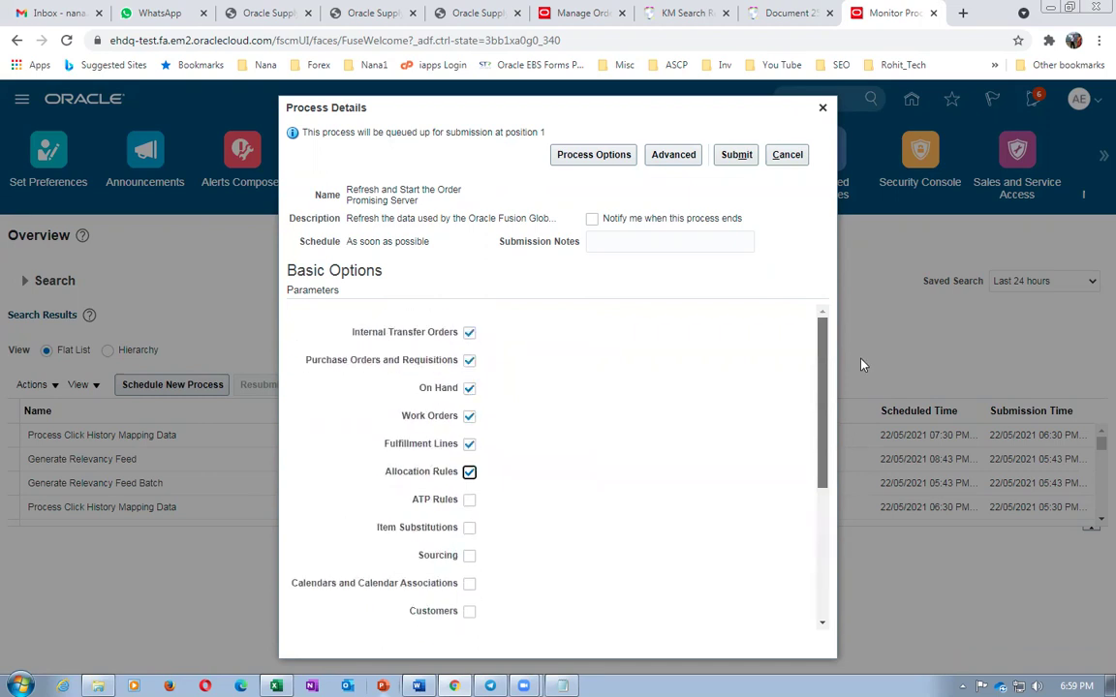
{"action": "left_click_drag", "start_coordinate": [821, 381], "coordinate": [821, 523]}
{"action": "left_click", "coordinate": [803, 155]}
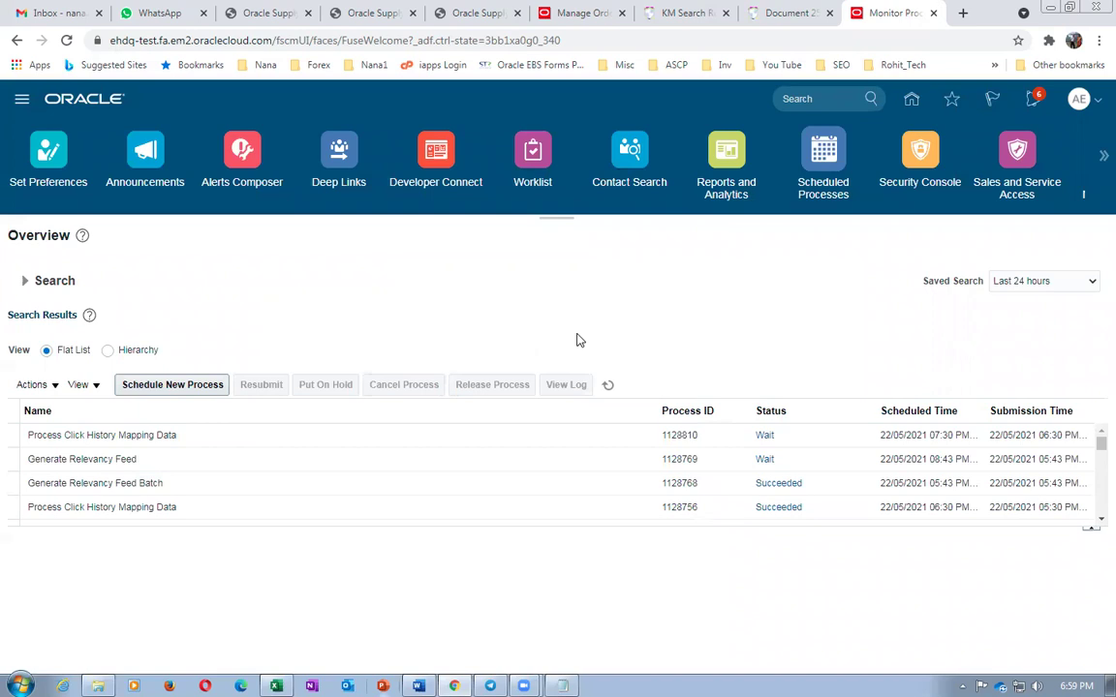
{"action": "left_click", "coordinate": [910, 99]}
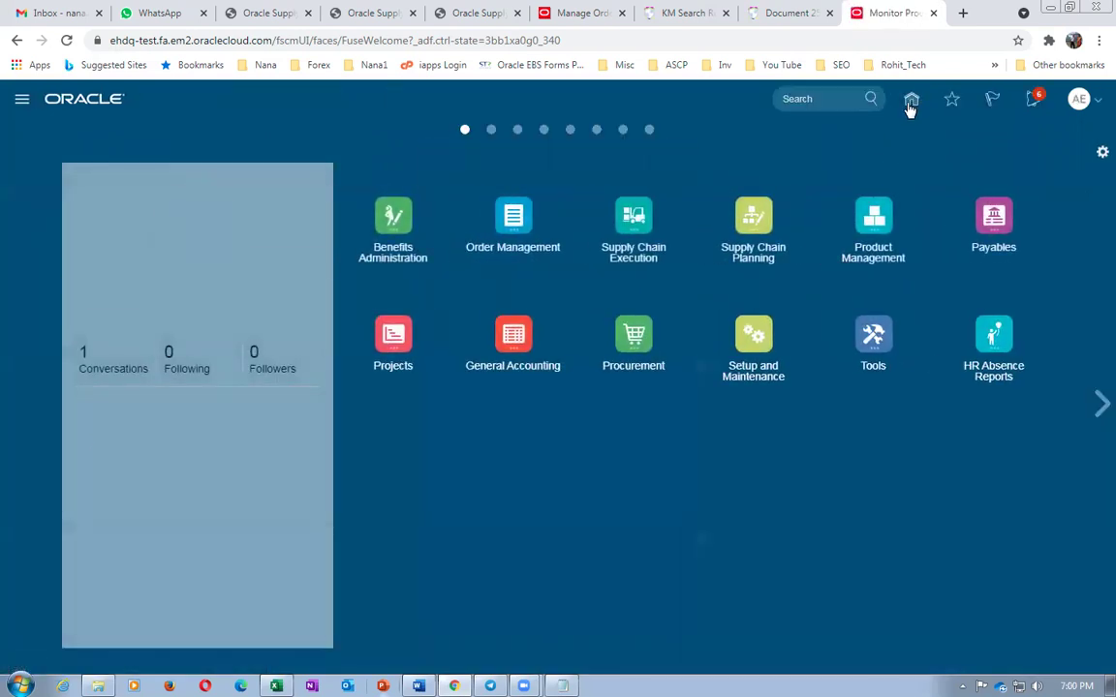
Review the DOO-2685022 support document's solution steps on the assignment set profile and adding the sourcing rule to the assignment set.
{"action": "left_click", "coordinate": [774, 13]}
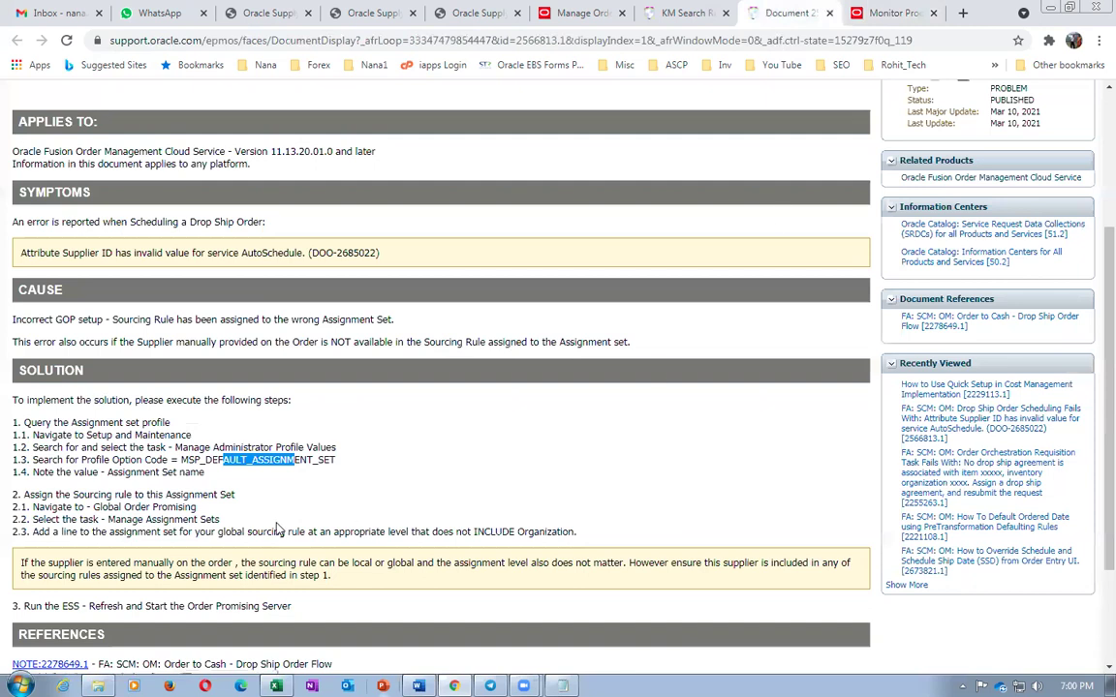
{"action": "left_click", "coordinate": [221, 448]}
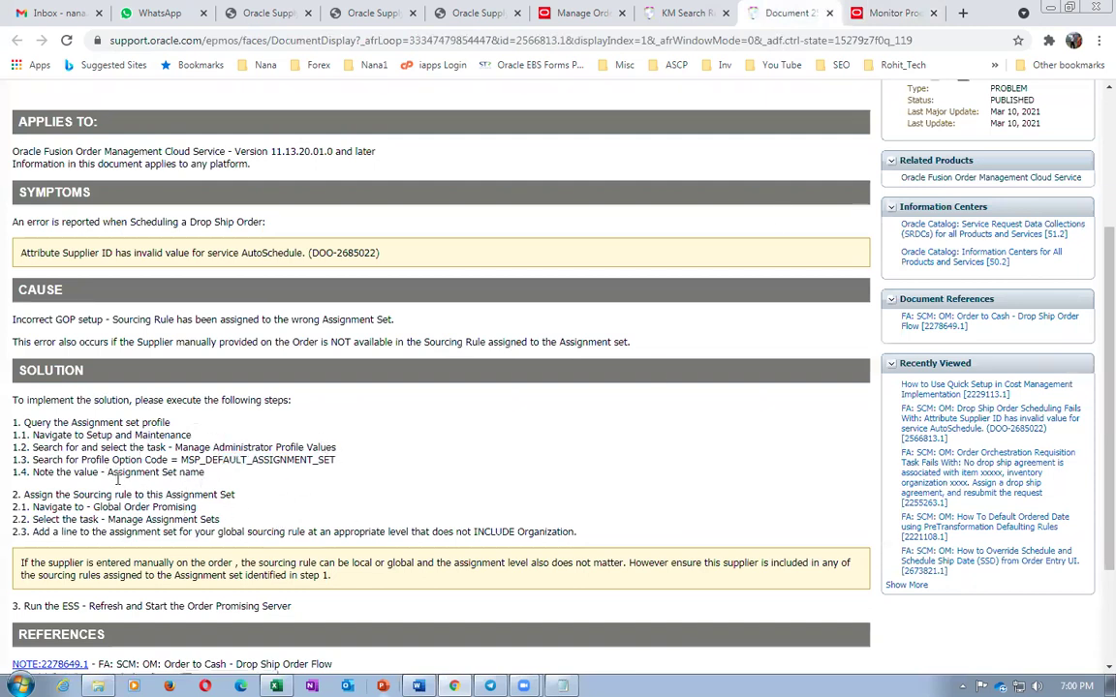
{"action": "left_click_drag", "start_coordinate": [166, 495], "coordinate": [210, 497]}
{"action": "left_click", "coordinate": [212, 531]}
{"action": "left_click_drag", "start_coordinate": [123, 531], "coordinate": [226, 539]}
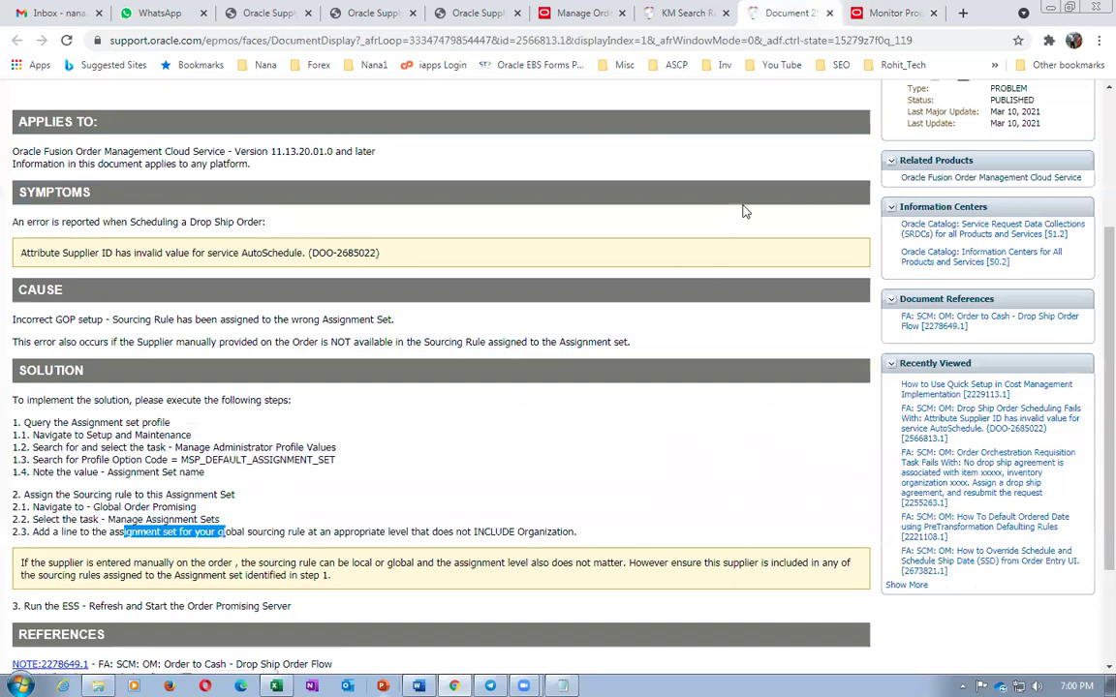
Return to Oracle Fusion, go to Global Order Promising and open the Manage ATP Rules task.
{"action": "left_click", "coordinate": [896, 20]}
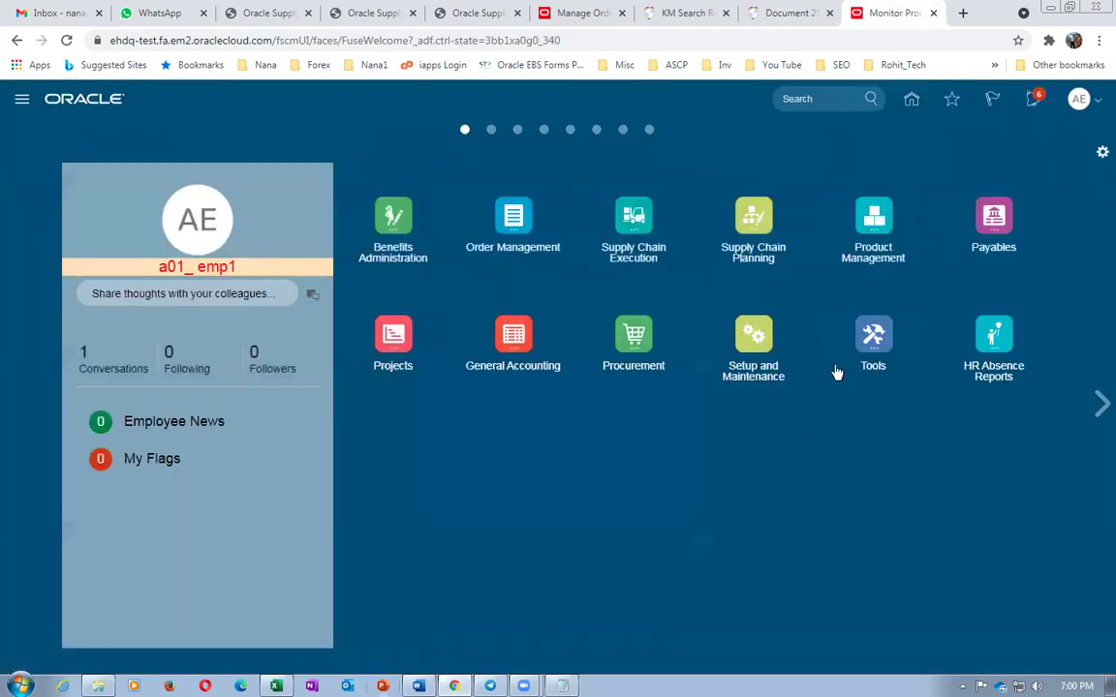
{"action": "left_click", "coordinate": [521, 218]}
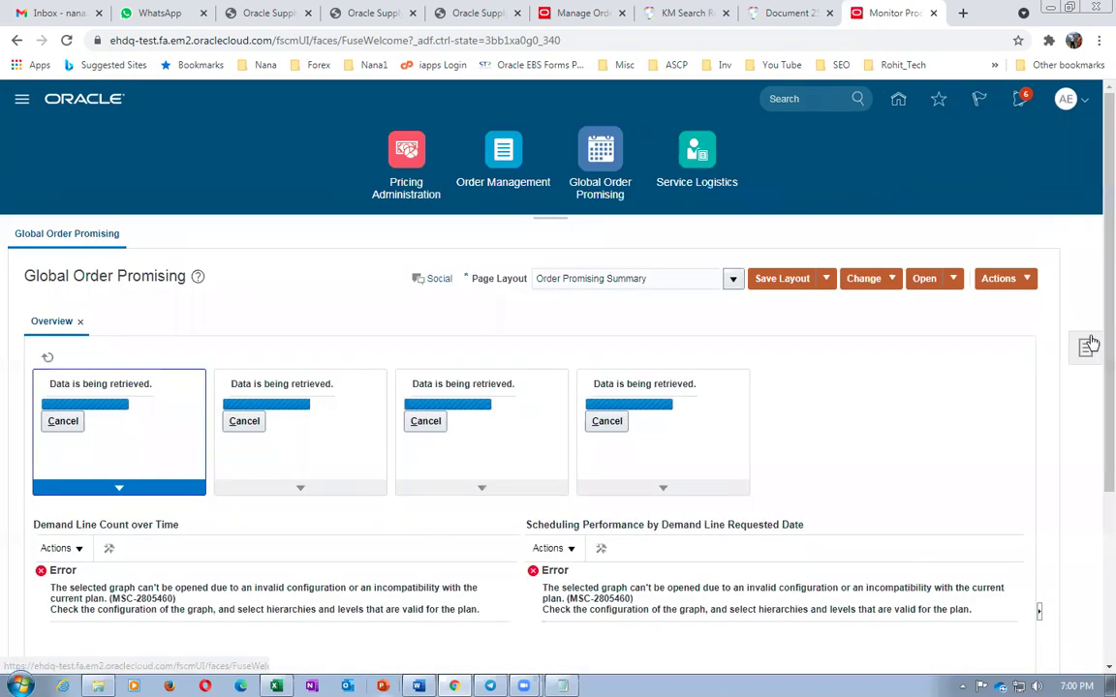
{"action": "left_click", "coordinate": [1086, 346]}
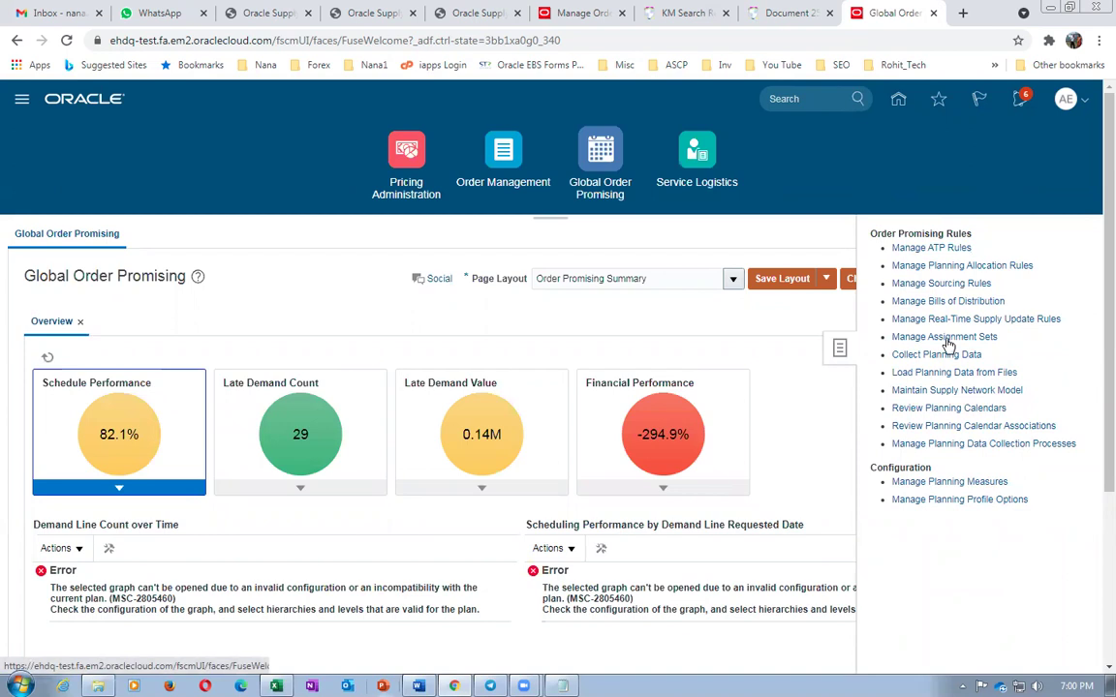
{"action": "left_click", "coordinate": [920, 248]}
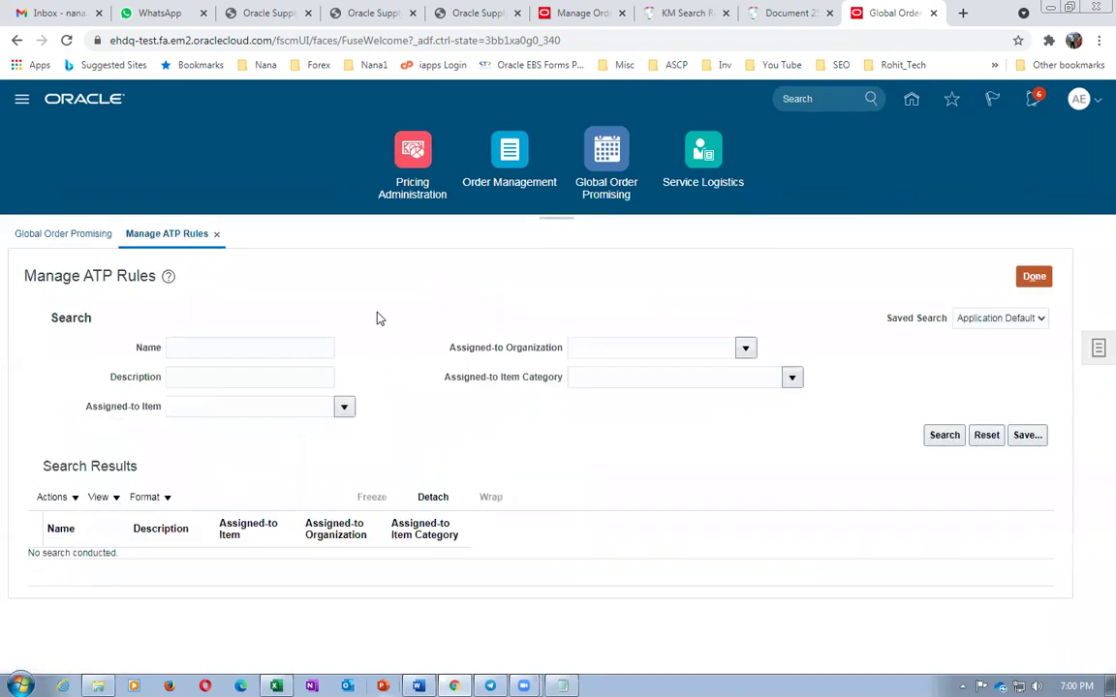
Search for all ATP rules without filters, look through their item and organization assignments, and close the task.
{"action": "left_click", "coordinate": [949, 436]}
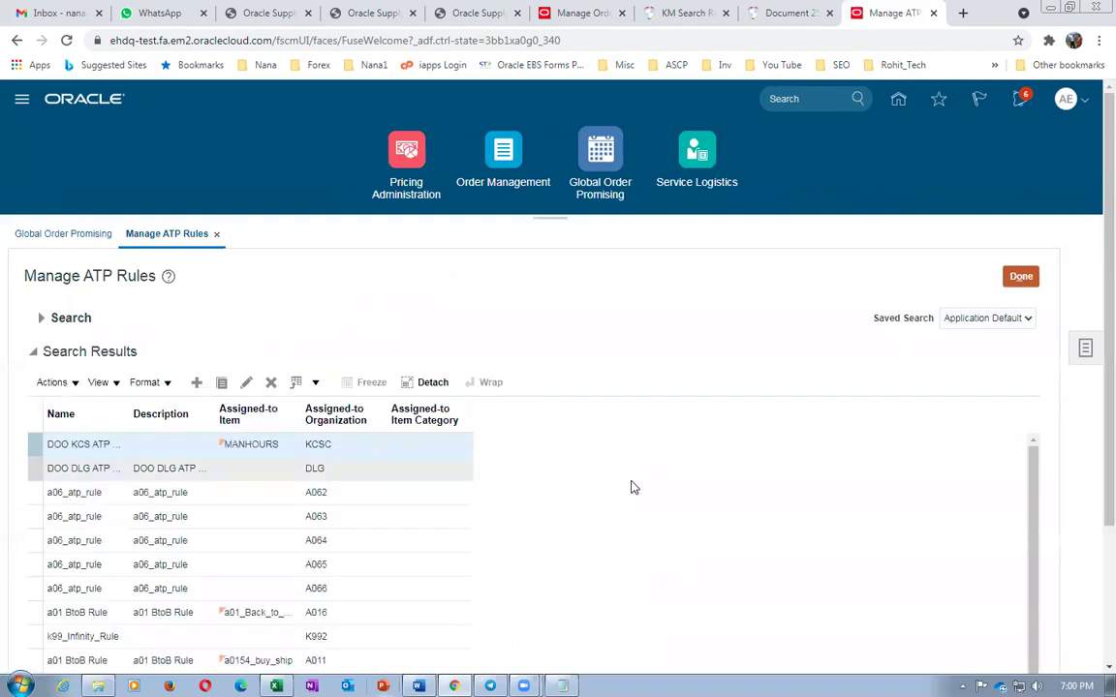
{"action": "scroll", "coordinate": [1094, 514], "scroll_direction": "down", "scroll_amount": 3}
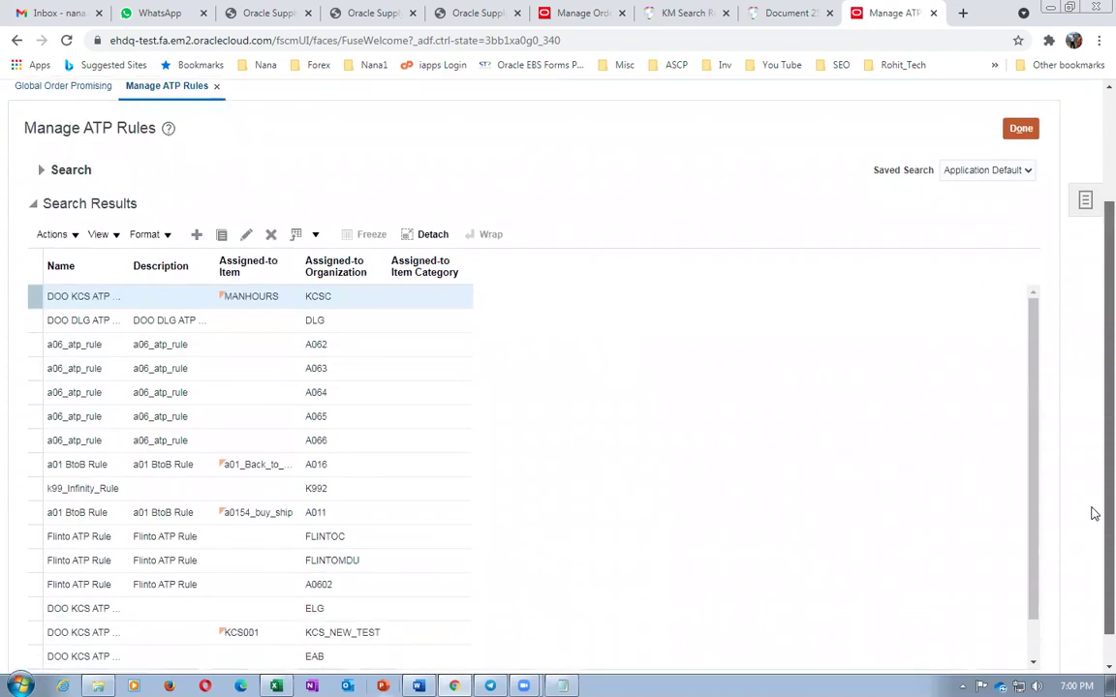
{"action": "scroll", "coordinate": [1094, 562], "scroll_direction": "down", "scroll_amount": 1}
{"action": "scroll", "coordinate": [1092, 474], "scroll_direction": "up", "scroll_amount": 4}
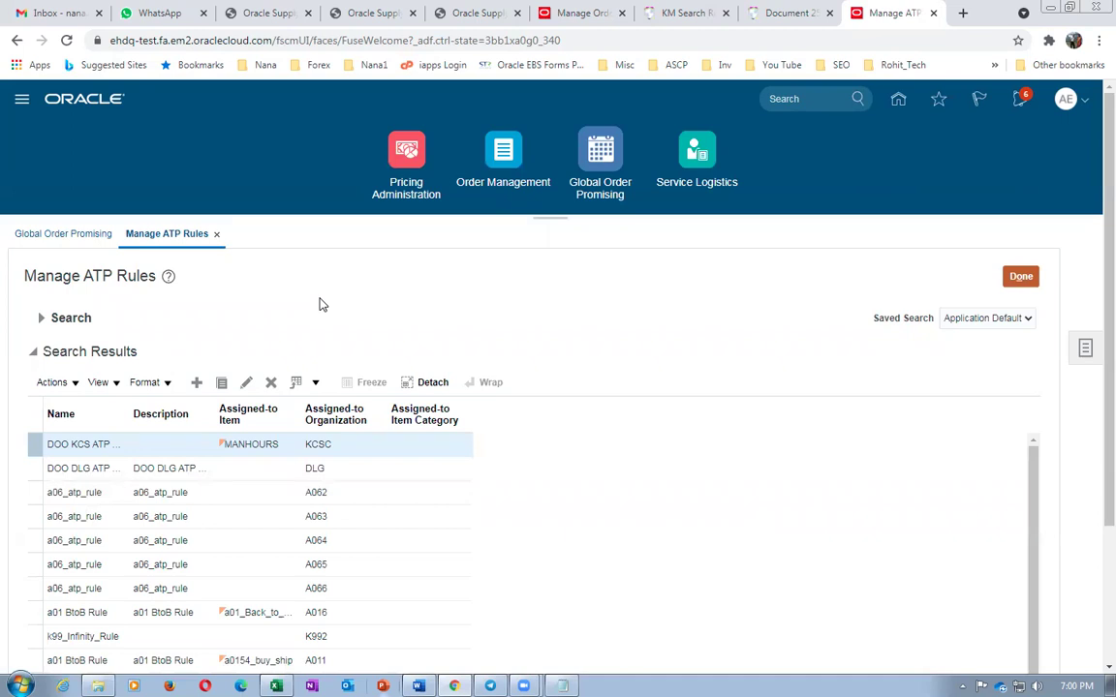
{"action": "left_click", "coordinate": [1023, 278]}
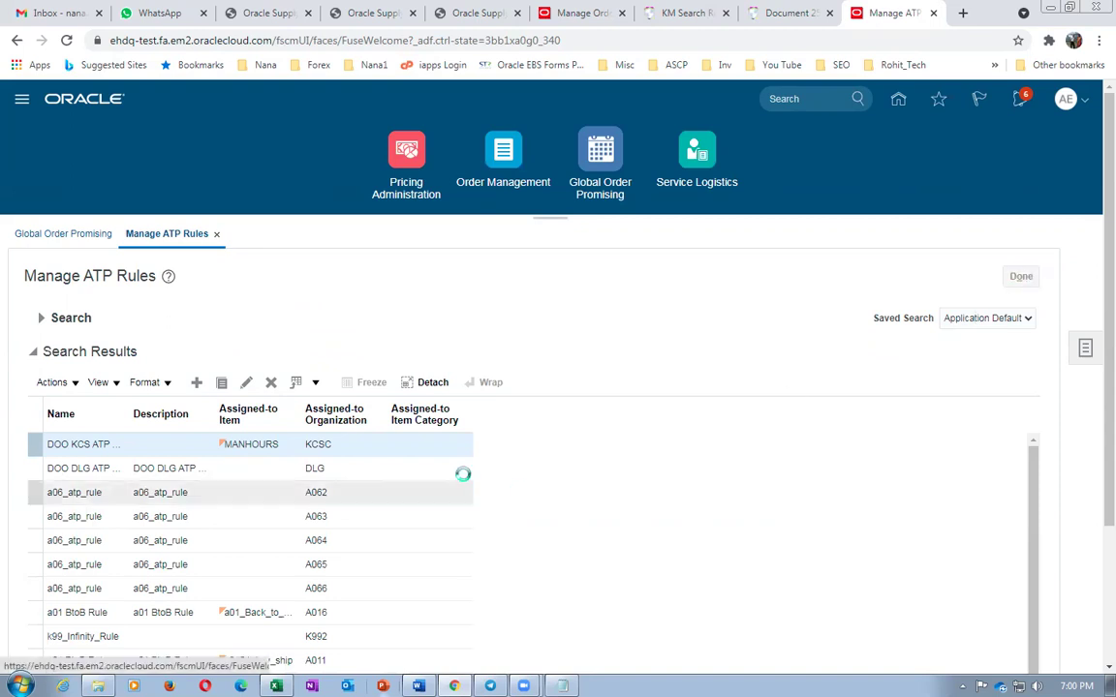
Go to Order Management and create a new sales order for customer a01_cust_1.
{"action": "left_click", "coordinate": [896, 109]}
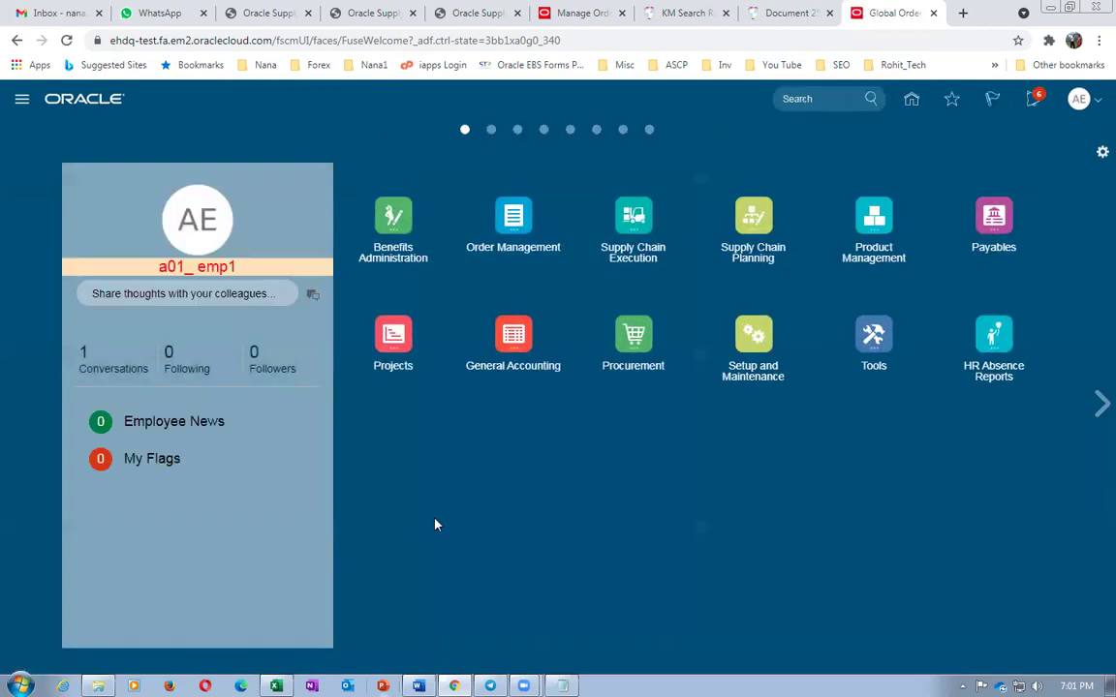
{"action": "left_click", "coordinate": [531, 237]}
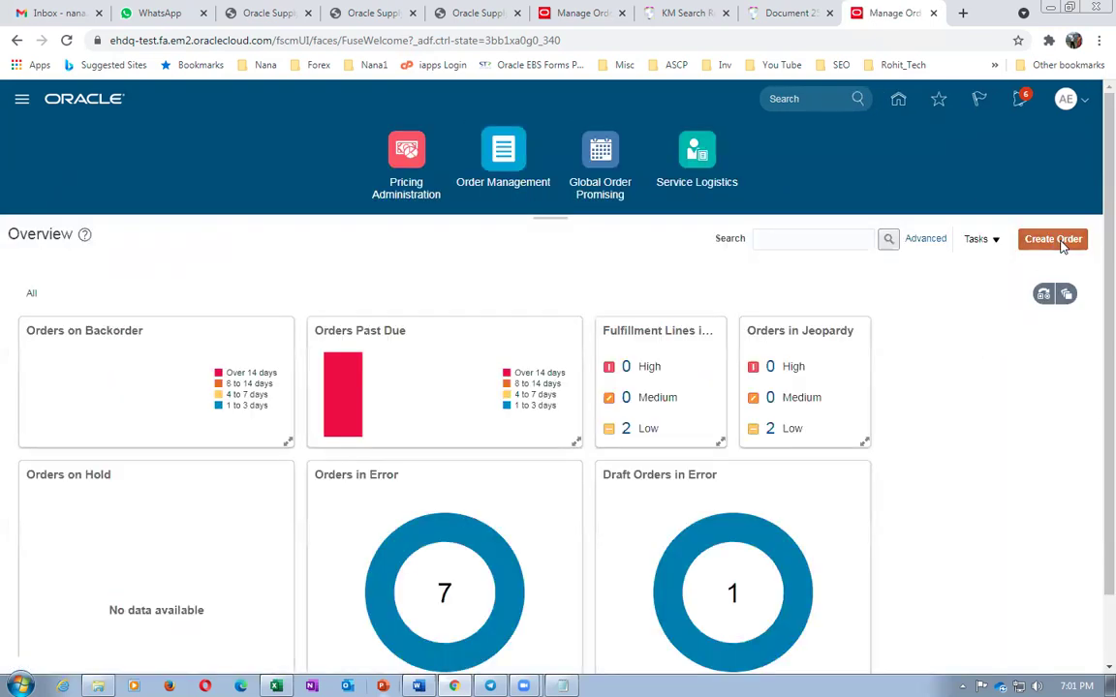
{"action": "left_click", "coordinate": [1061, 242]}
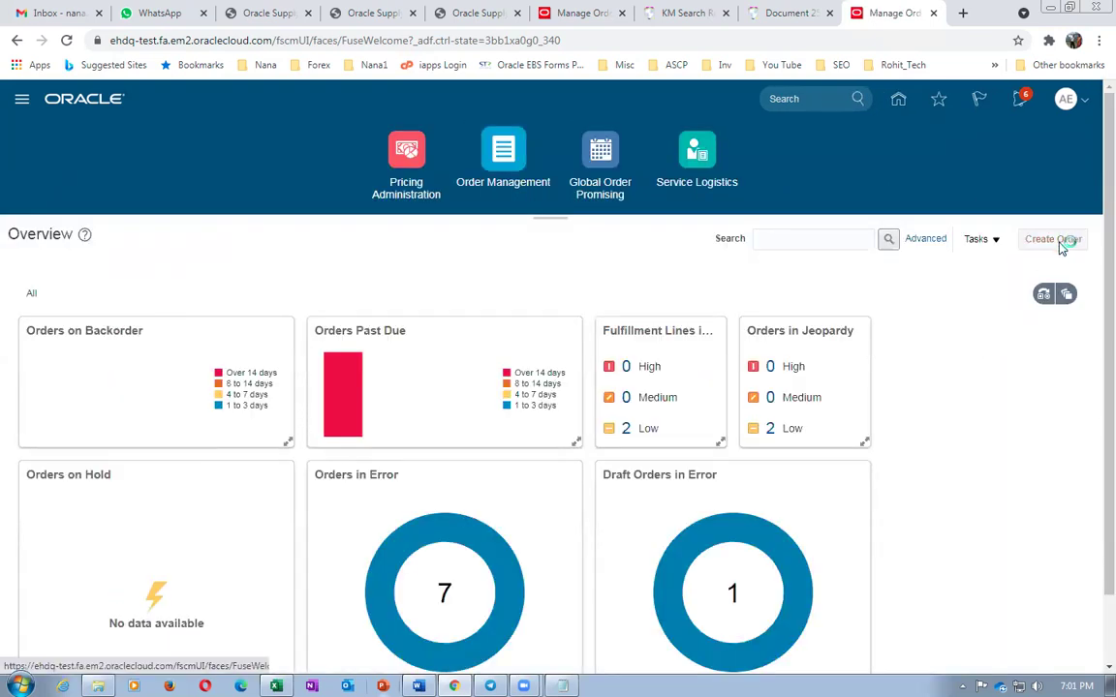
{"action": "left_click", "coordinate": [298, 331]}
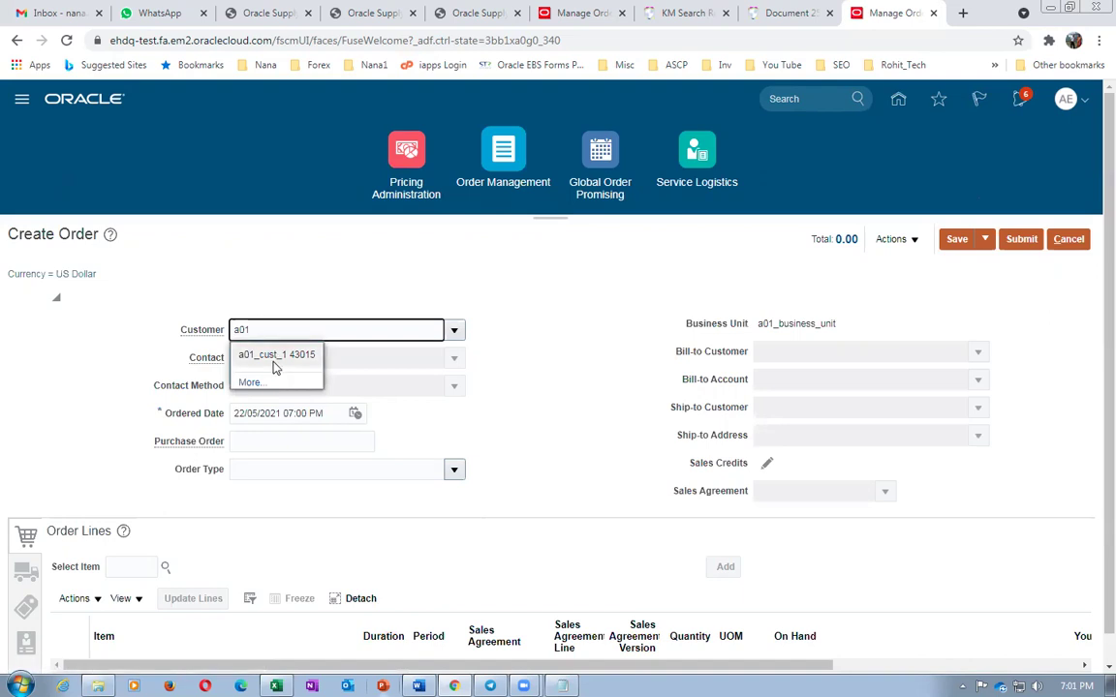
{"action": "left_click", "coordinate": [274, 357]}
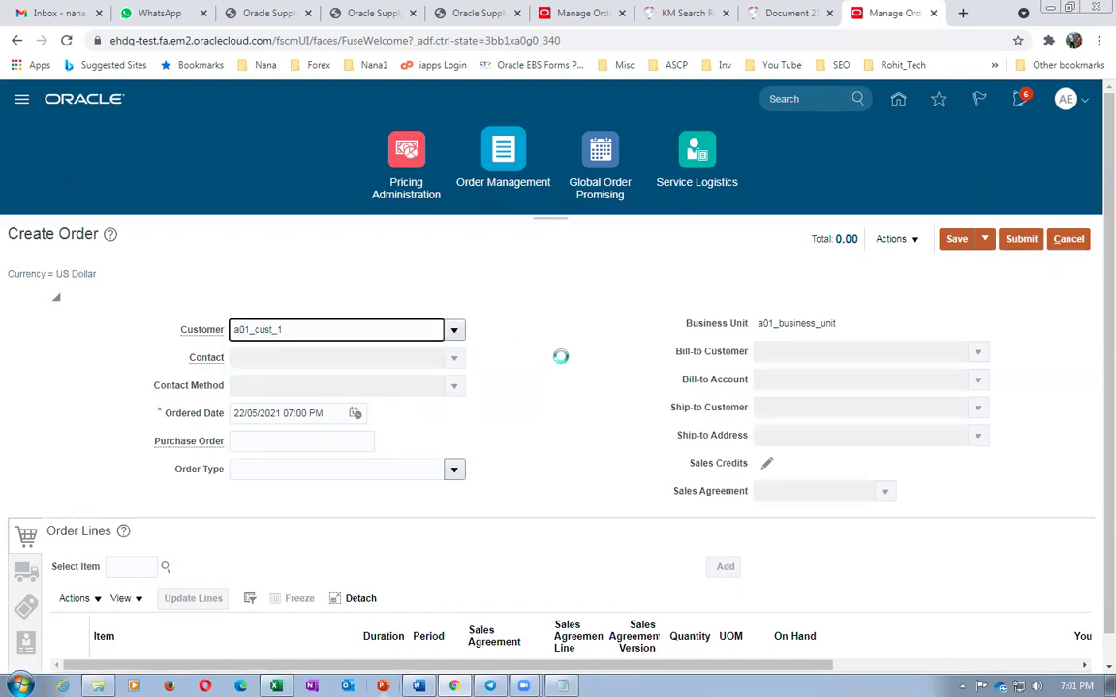
Add an order line for item a0101_cost_test with a quantity of 3 Each.
{"action": "scroll", "coordinate": [561, 363], "scroll_direction": "down", "scroll_amount": 1}
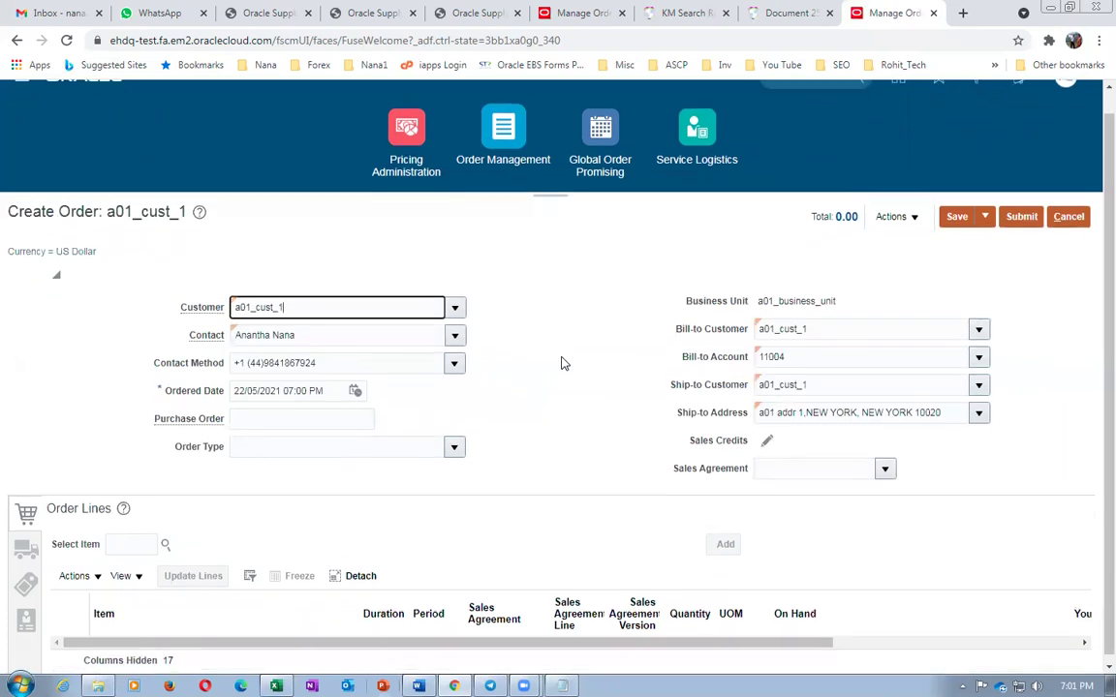
{"action": "left_click", "coordinate": [112, 538]}
{"action": "type", "text": "a0101"}
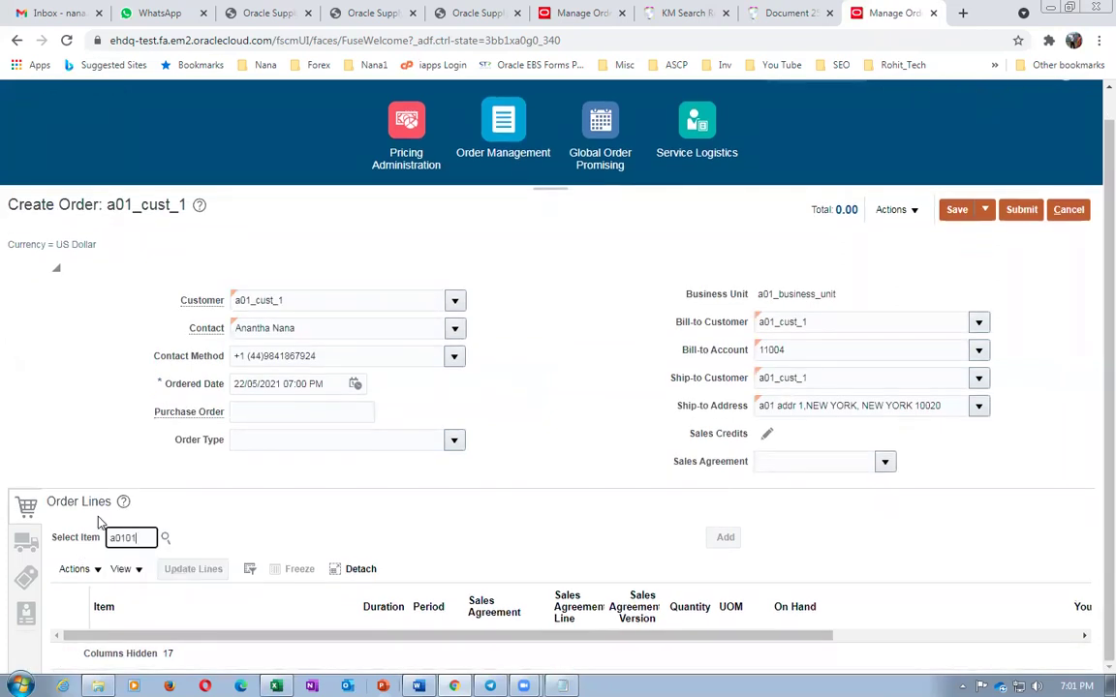
{"action": "key", "text": "Tab"}
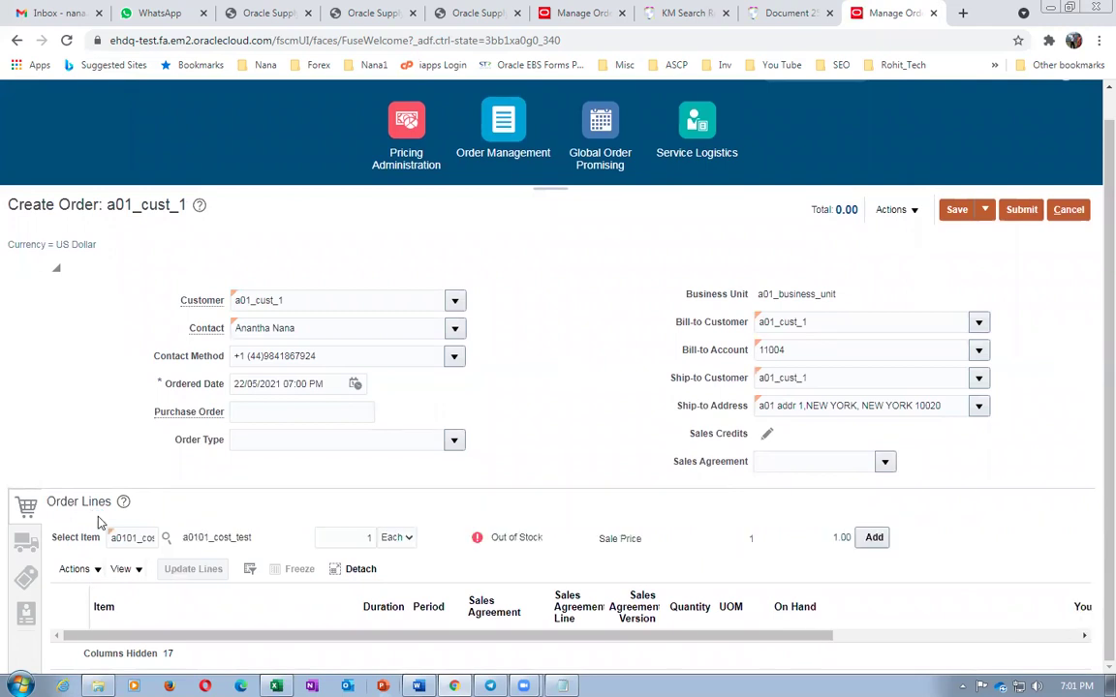
{"action": "left_click", "coordinate": [360, 538]}
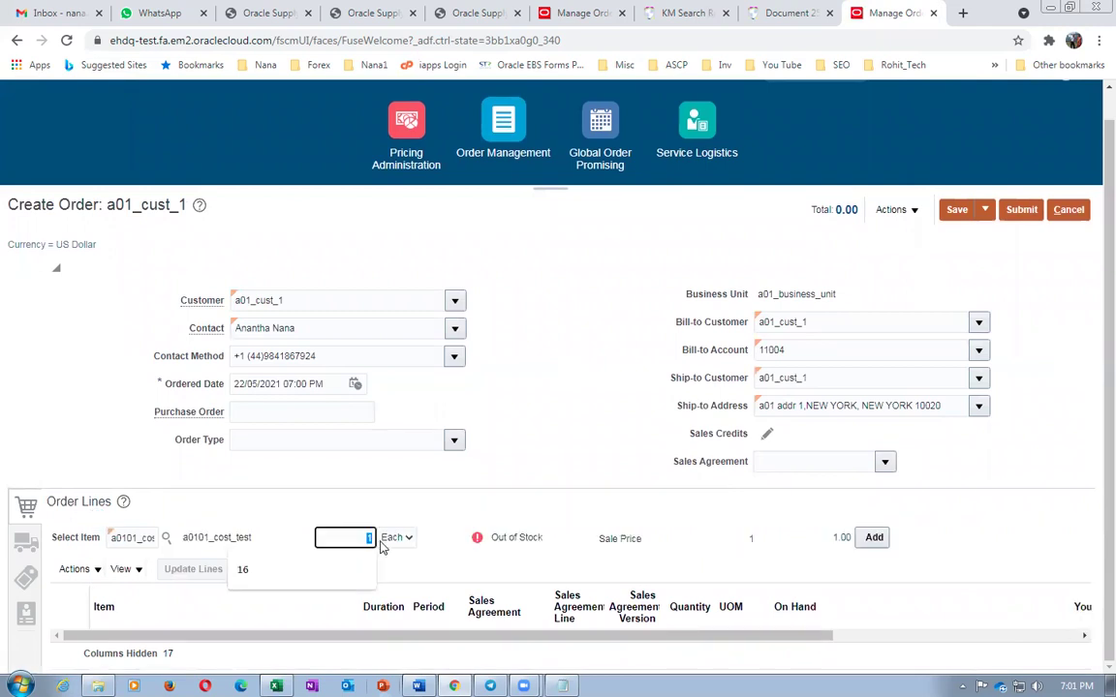
{"action": "type", "text": "3"}
{"action": "key", "text": "Tab"}
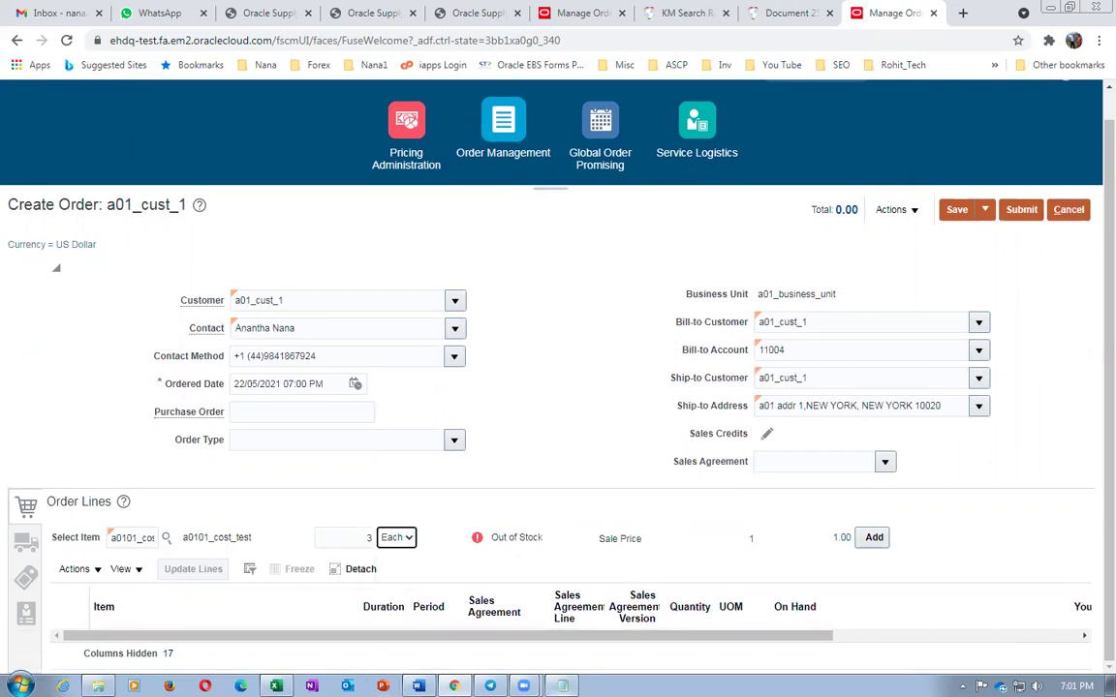
{"action": "left_click", "coordinate": [873, 536]}
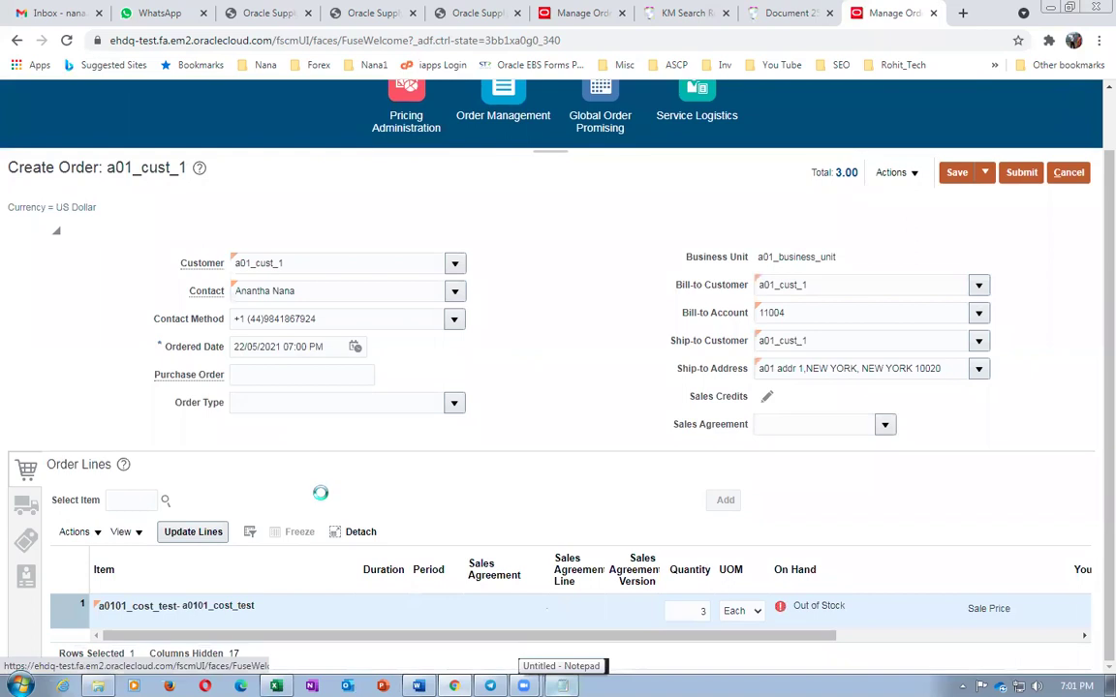
Set the order's supply to supplier a01_sup1 with supplier site a01 site 1 and save the order as a draft.
{"action": "left_click", "coordinate": [170, 504]}
{"action": "left_click", "coordinate": [295, 575]}
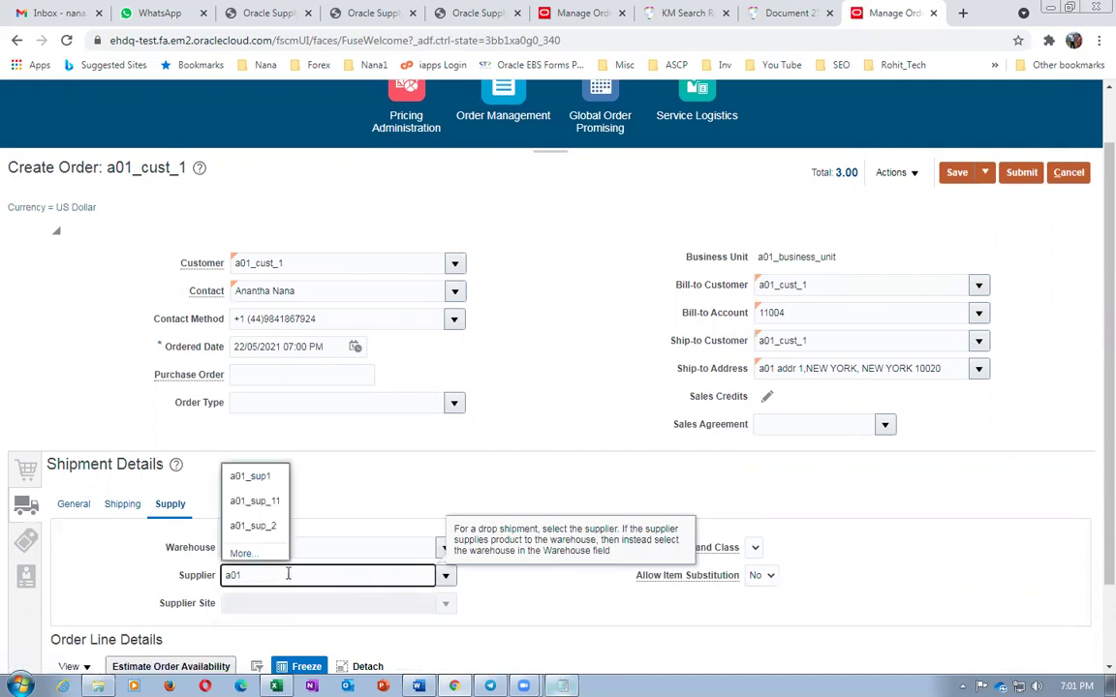
{"action": "left_click", "coordinate": [269, 485]}
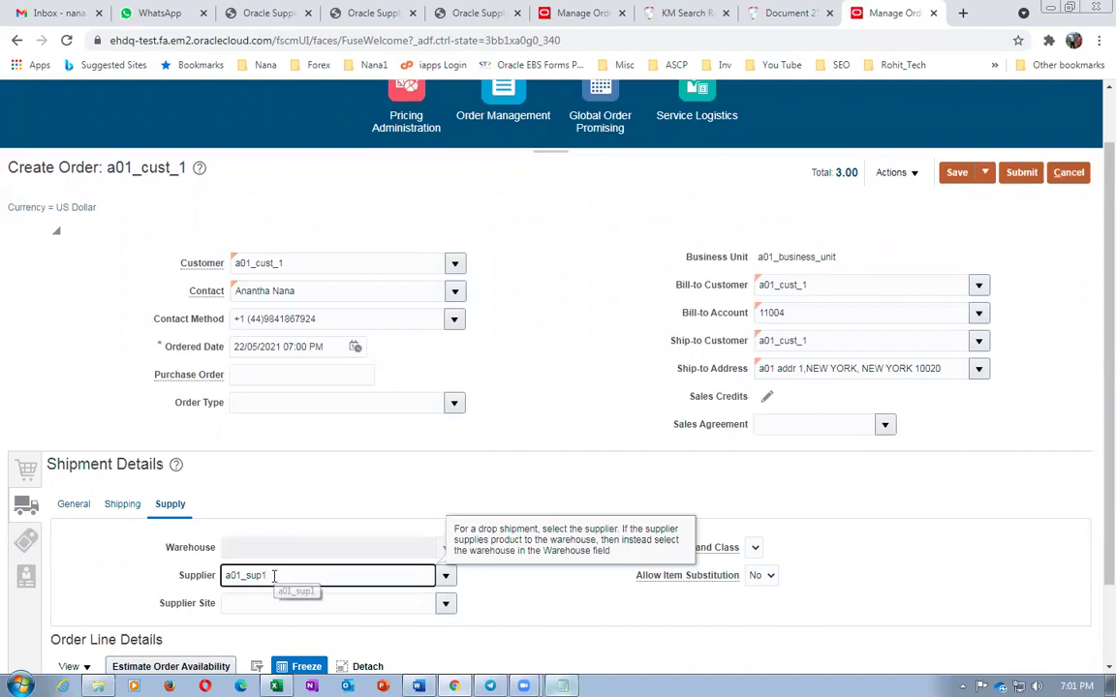
{"action": "left_click", "coordinate": [445, 603]}
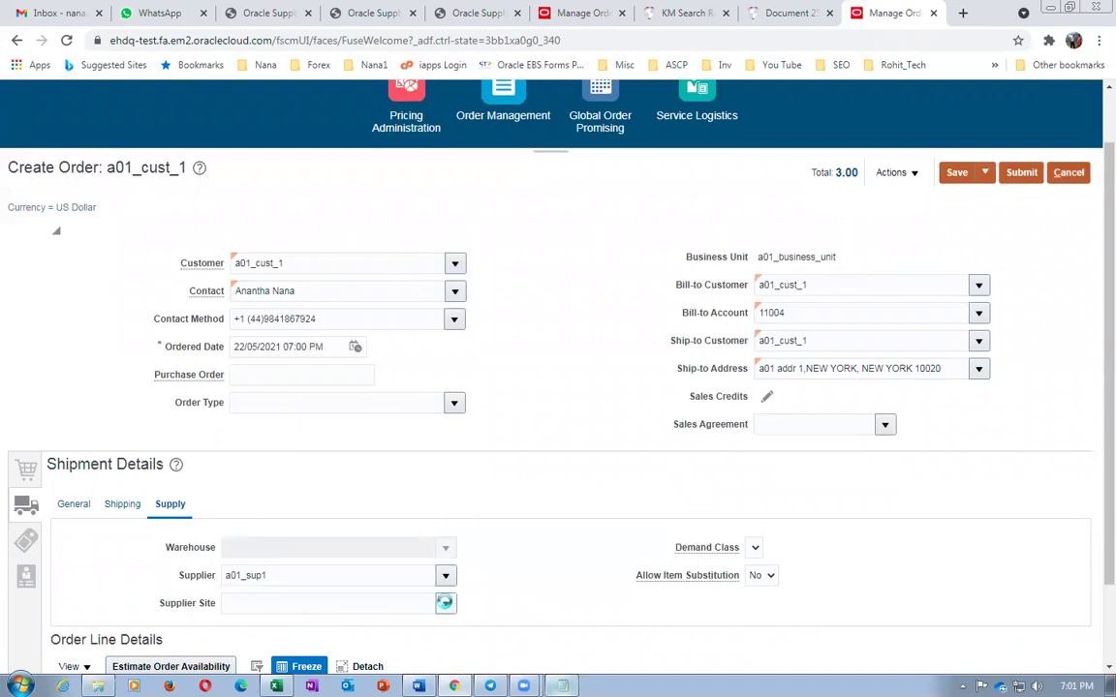
{"action": "left_click", "coordinate": [254, 554]}
{"action": "left_click", "coordinate": [954, 174]}
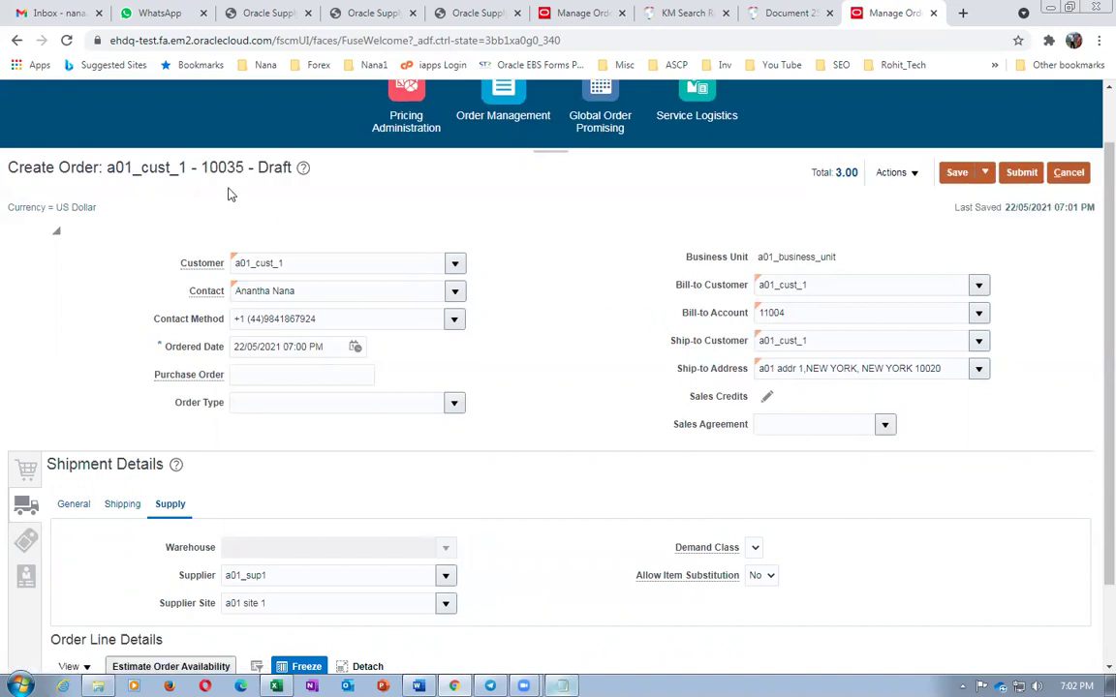
Note the draft's order number in the untitled Notepad file, check the customer on the order and submit it.
{"action": "left_click", "coordinate": [562, 686]}
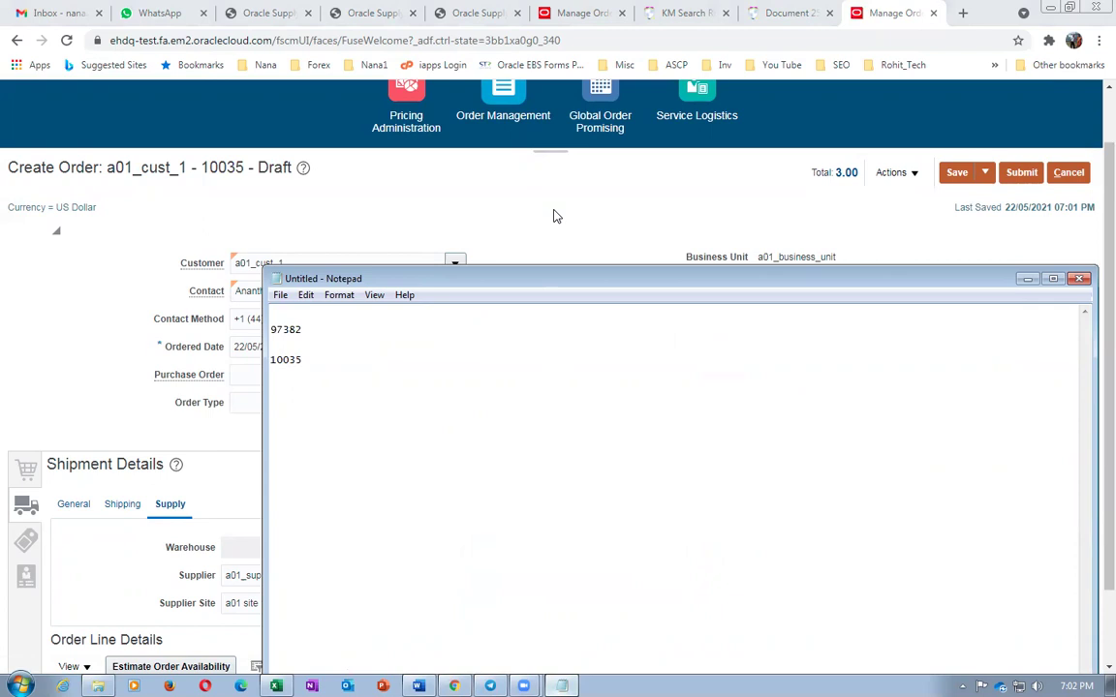
{"action": "left_click", "coordinate": [140, 453]}
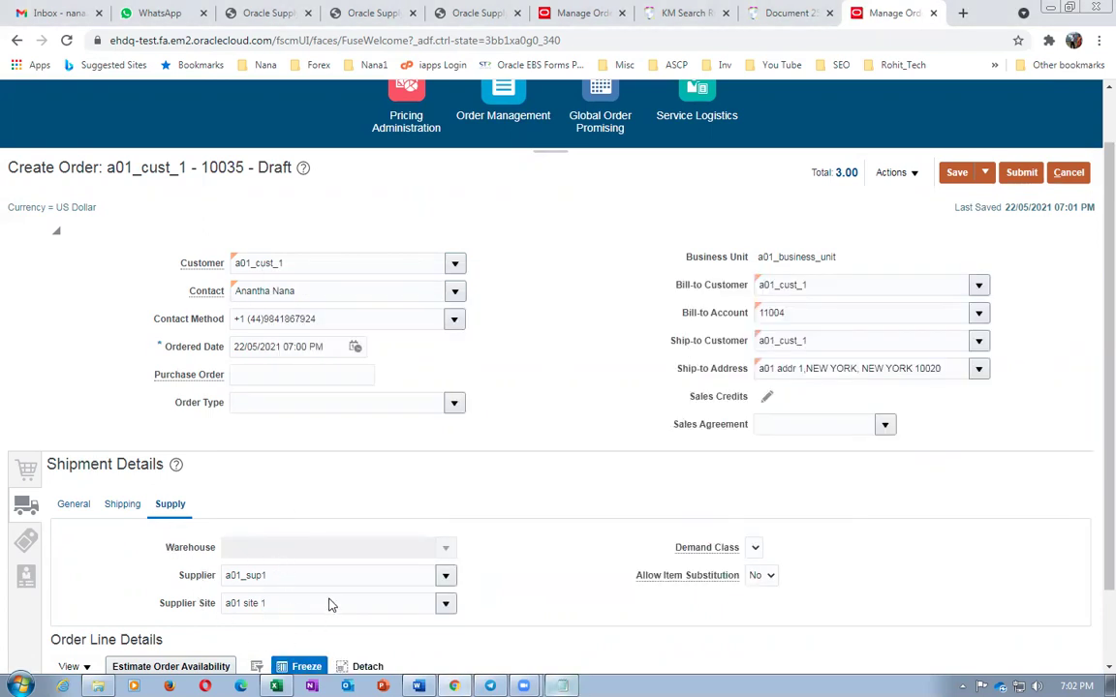
{"action": "left_click", "coordinate": [327, 261]}
{"action": "left_click_drag", "start_coordinate": [327, 262], "coordinate": [163, 272]}
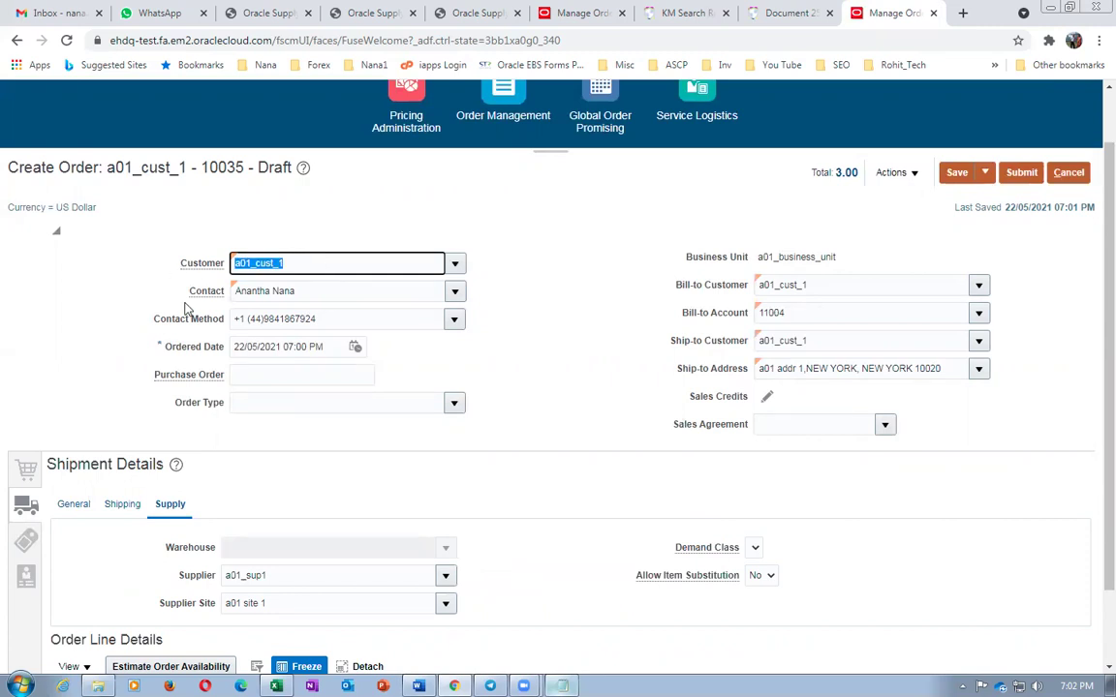
{"action": "left_click", "coordinate": [297, 265]}
{"action": "left_click", "coordinate": [1019, 174]}
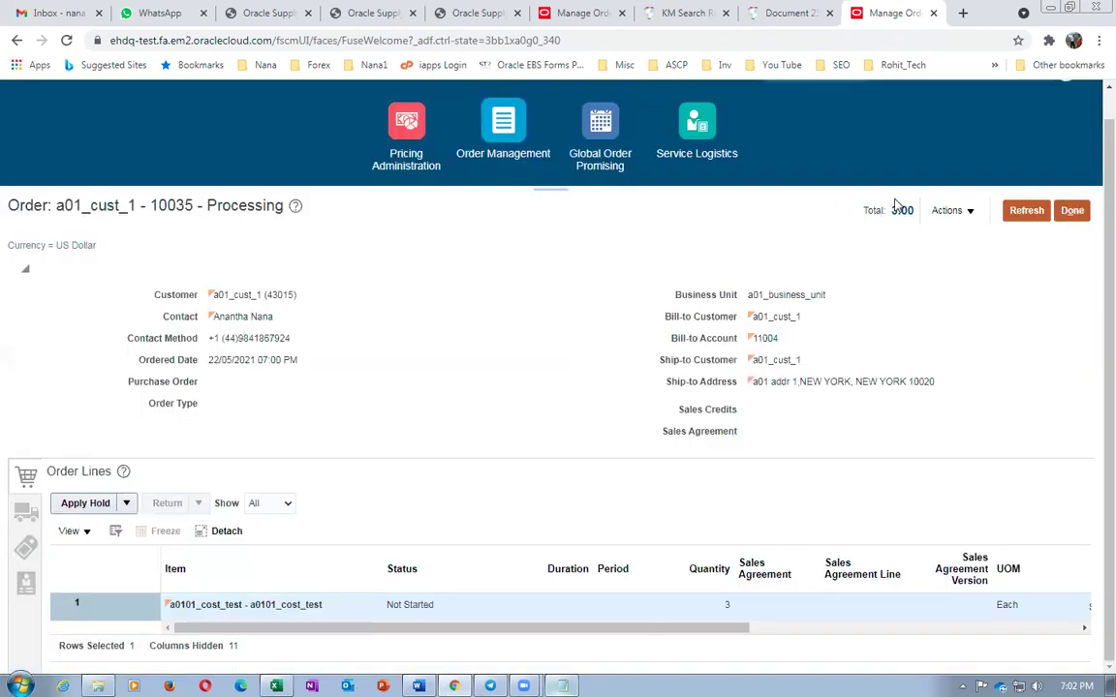
Switch the submitted order to the fulfillment view and open the orchestration process of its fulfillment line.
{"action": "left_click", "coordinate": [947, 210]}
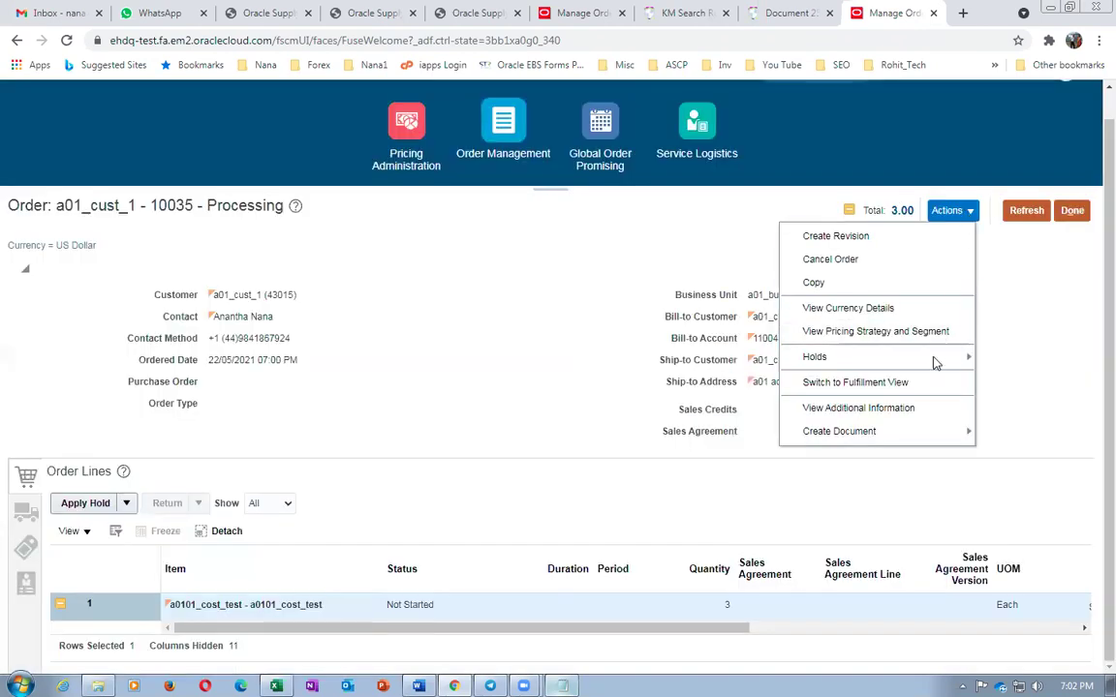
{"action": "left_click", "coordinate": [911, 381]}
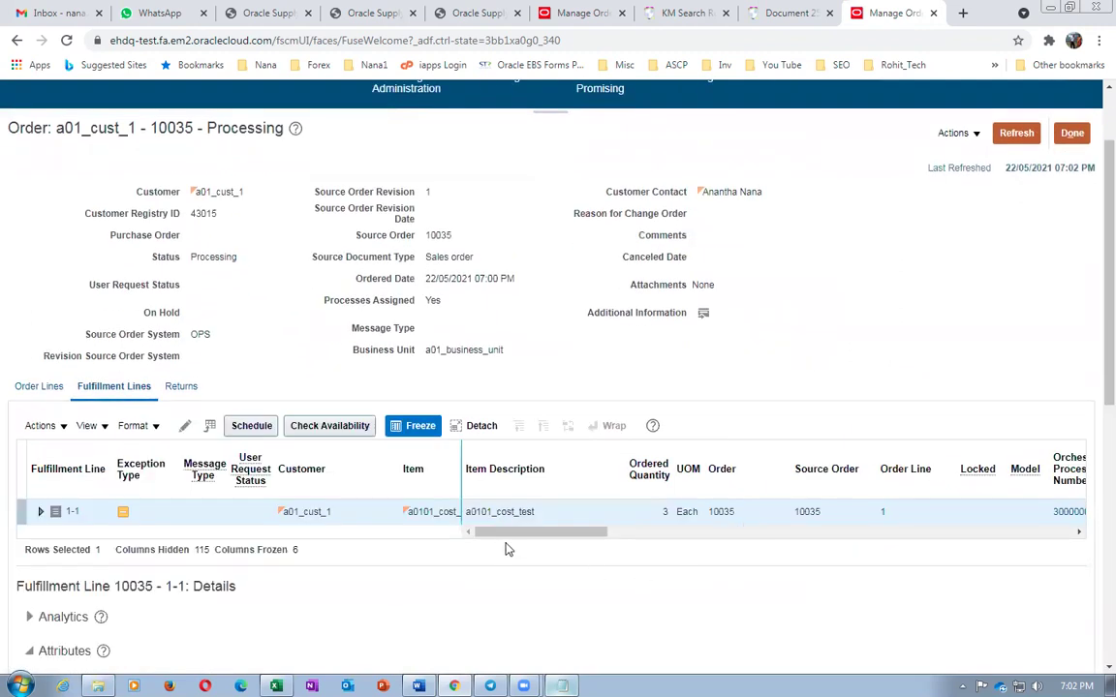
{"action": "left_click_drag", "start_coordinate": [512, 543], "coordinate": [590, 535]}
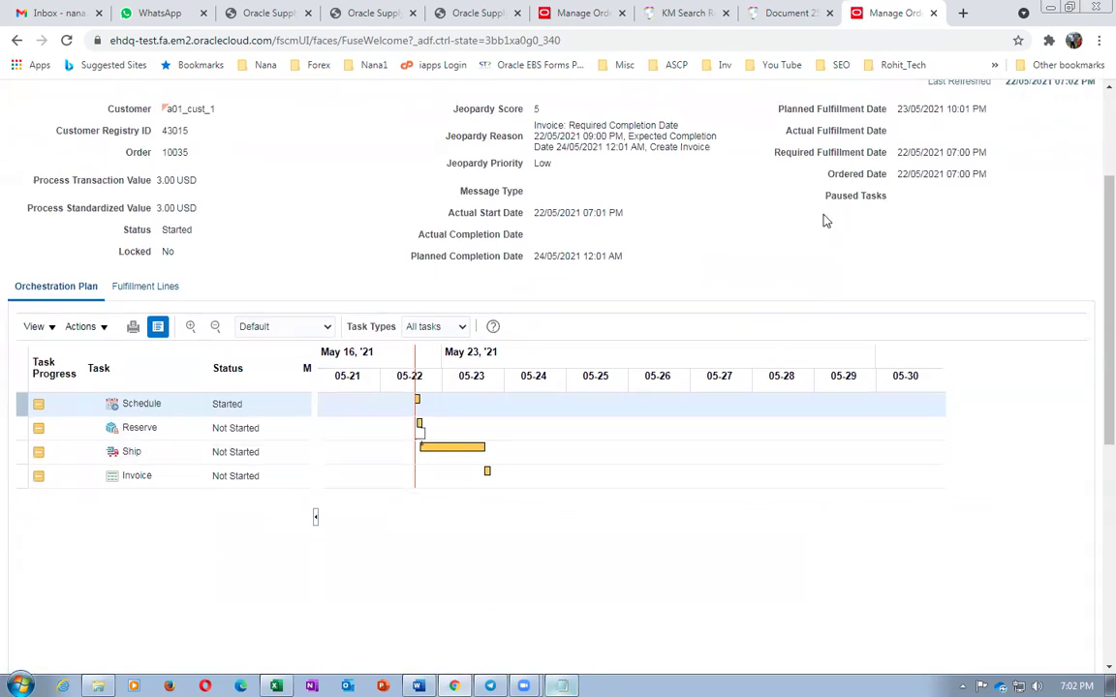
Refresh the orchestration process repeatedly to follow the status of the Schedule and Procure tasks.
{"action": "scroll", "coordinate": [824, 219], "scroll_direction": "up", "scroll_amount": 2}
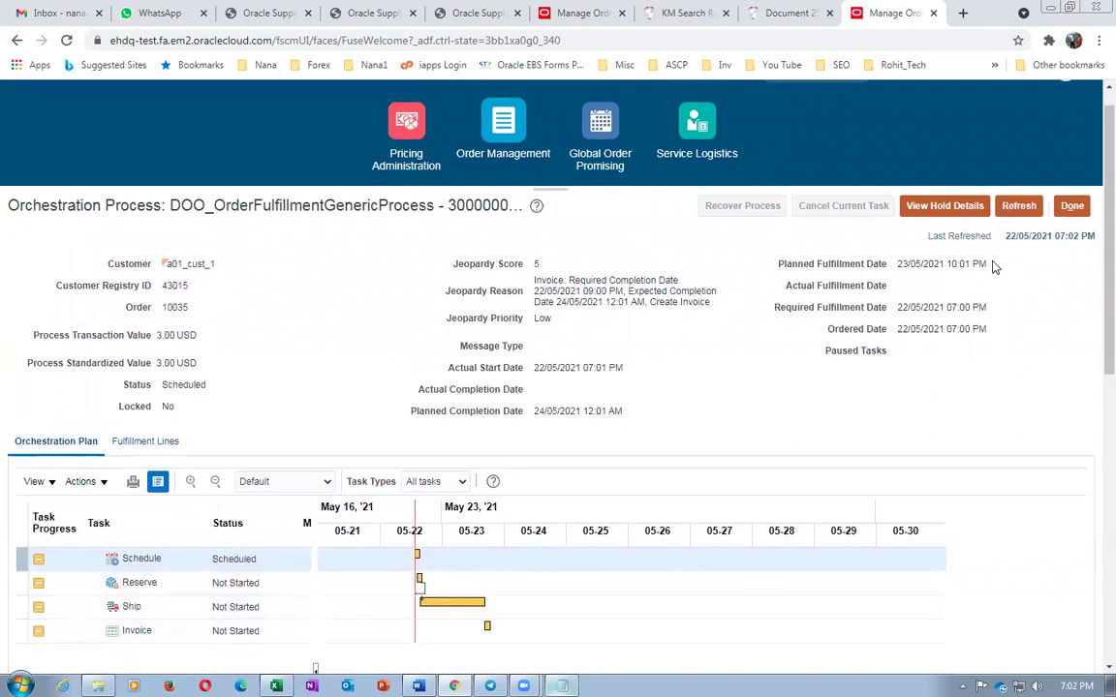
{"action": "left_click", "coordinate": [1017, 205]}
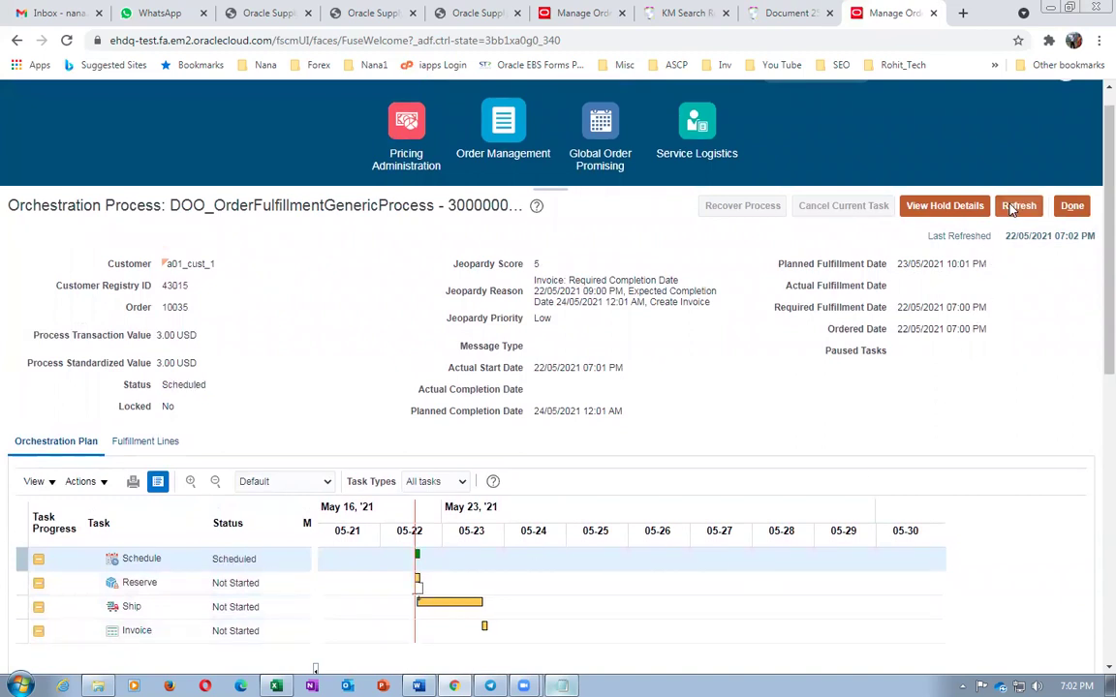
{"action": "left_click", "coordinate": [1016, 208]}
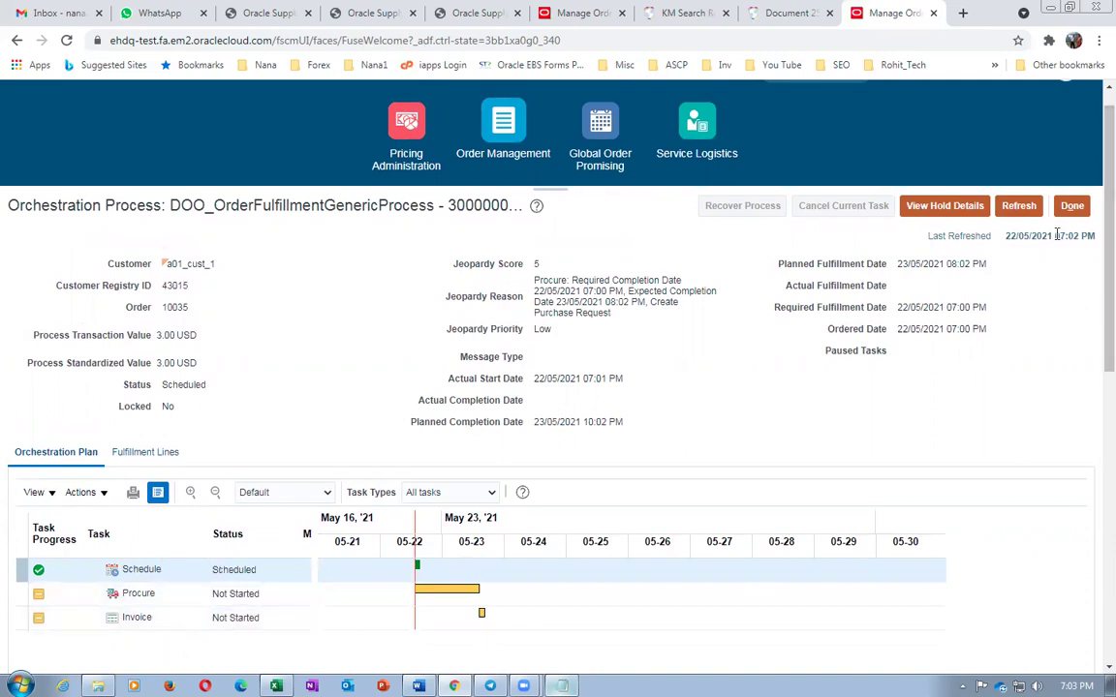
{"action": "left_click", "coordinate": [1029, 207]}
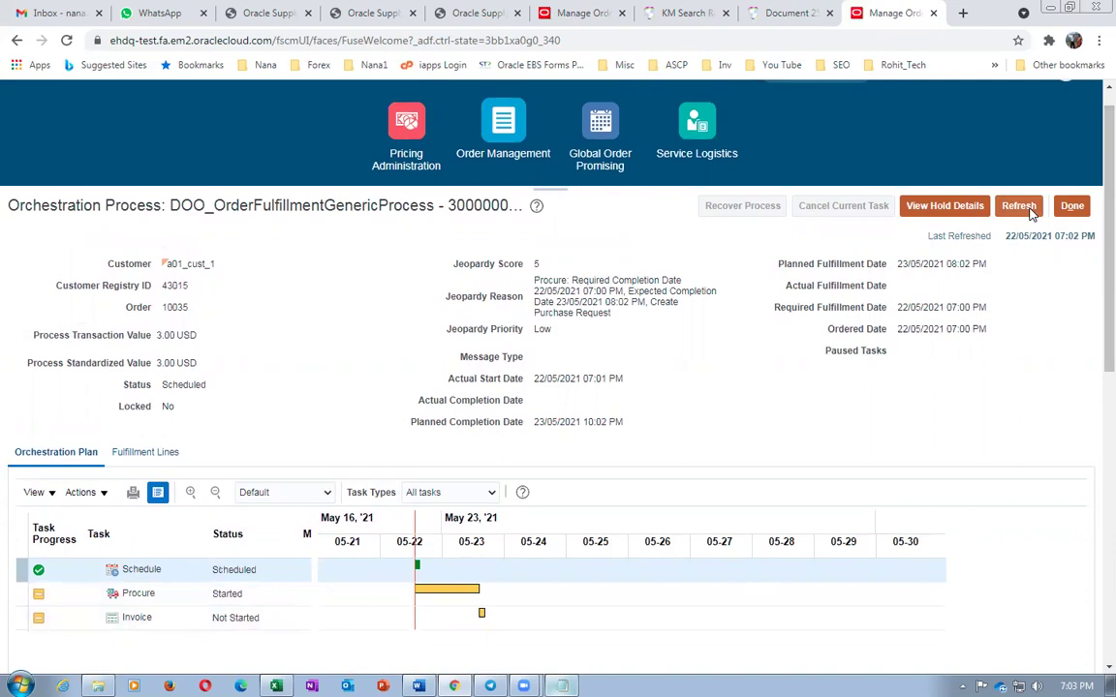
{"action": "left_click", "coordinate": [1030, 212]}
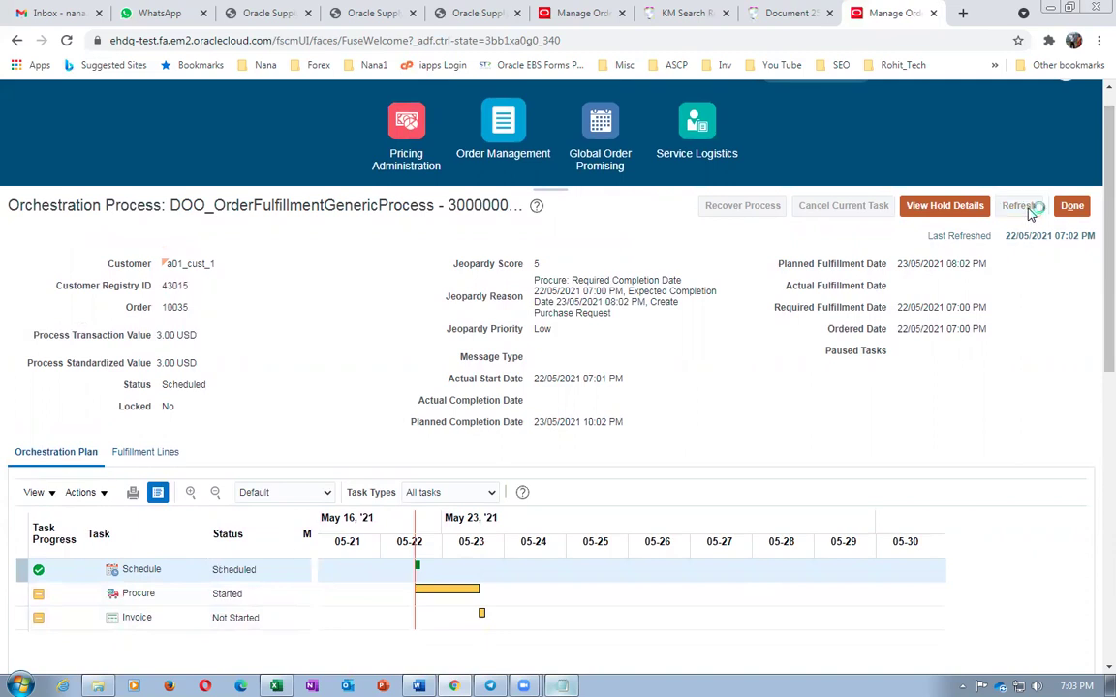
{"action": "left_click", "coordinate": [1030, 213]}
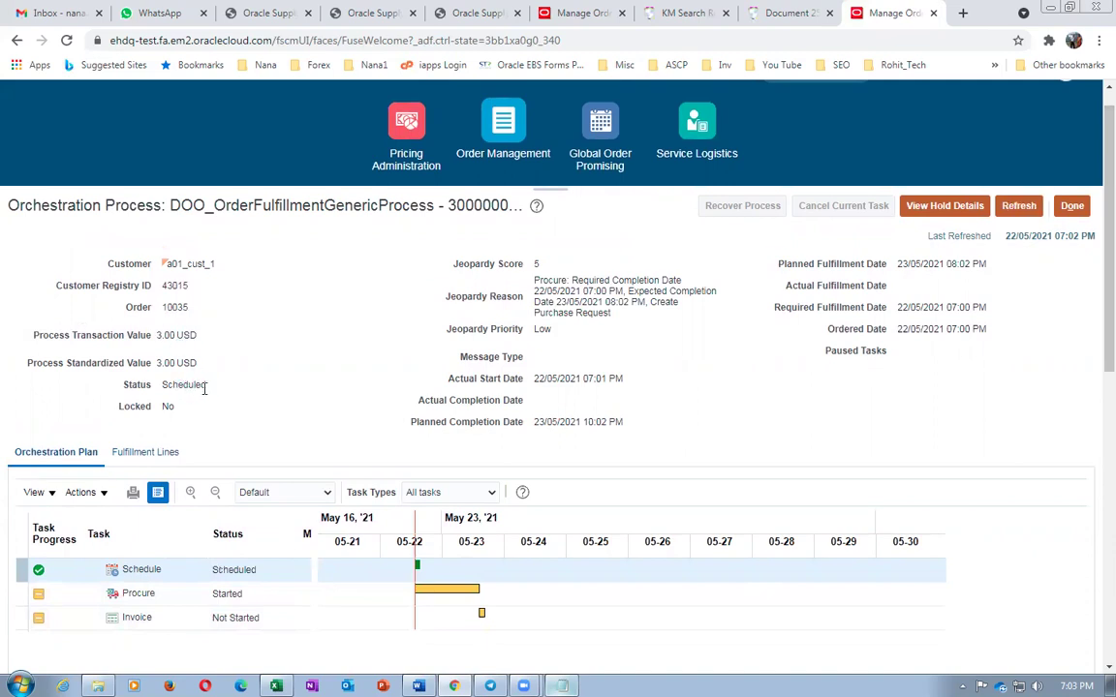
{"action": "left_click", "coordinate": [1012, 200]}
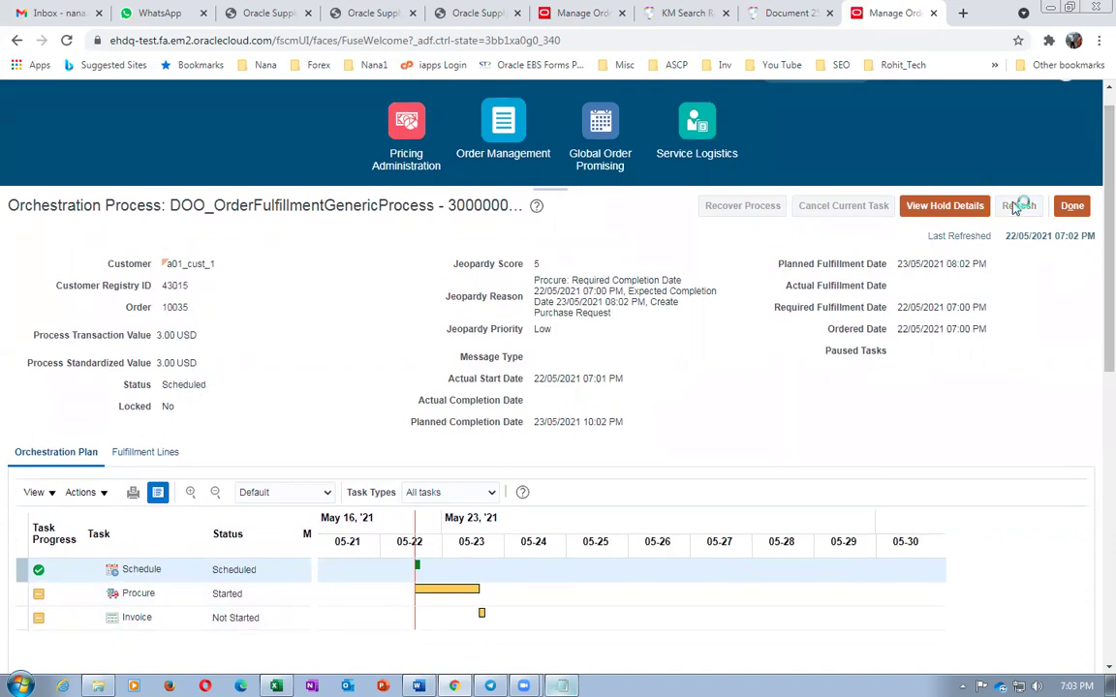
Duplicate the Oracle Fusion browser tab and load the application's welcome page there by shortening the web address.
{"action": "right_click", "coordinate": [889, 13]}
{"action": "left_click", "coordinate": [901, 100]}
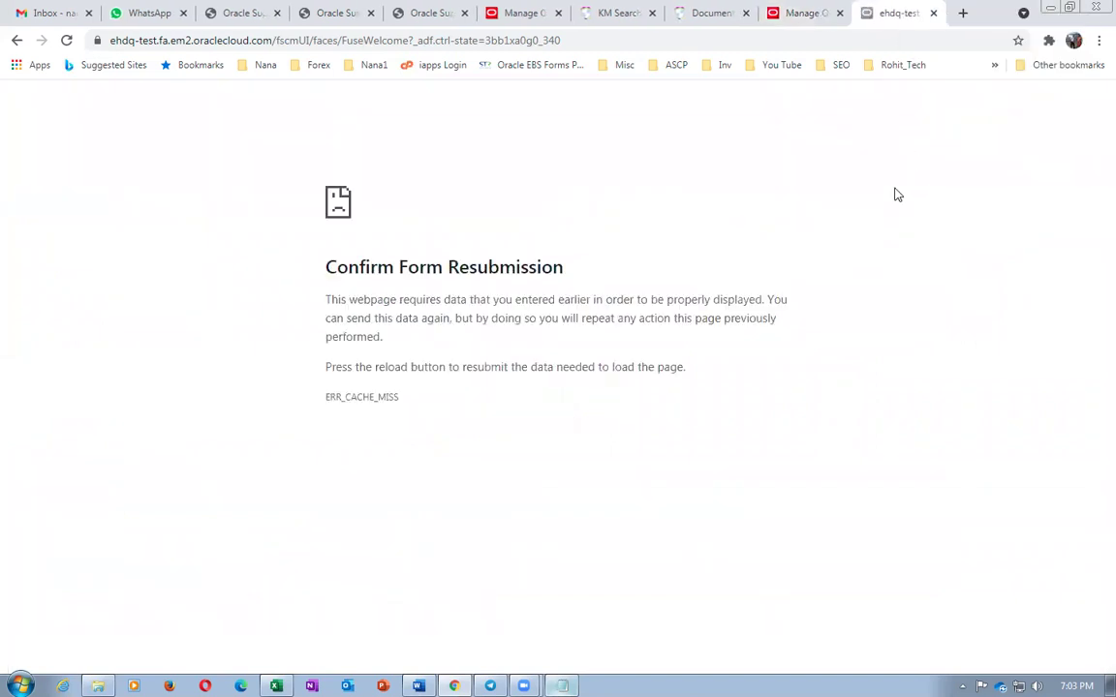
{"action": "left_click", "coordinate": [577, 41]}
{"action": "left_click", "coordinate": [595, 41]}
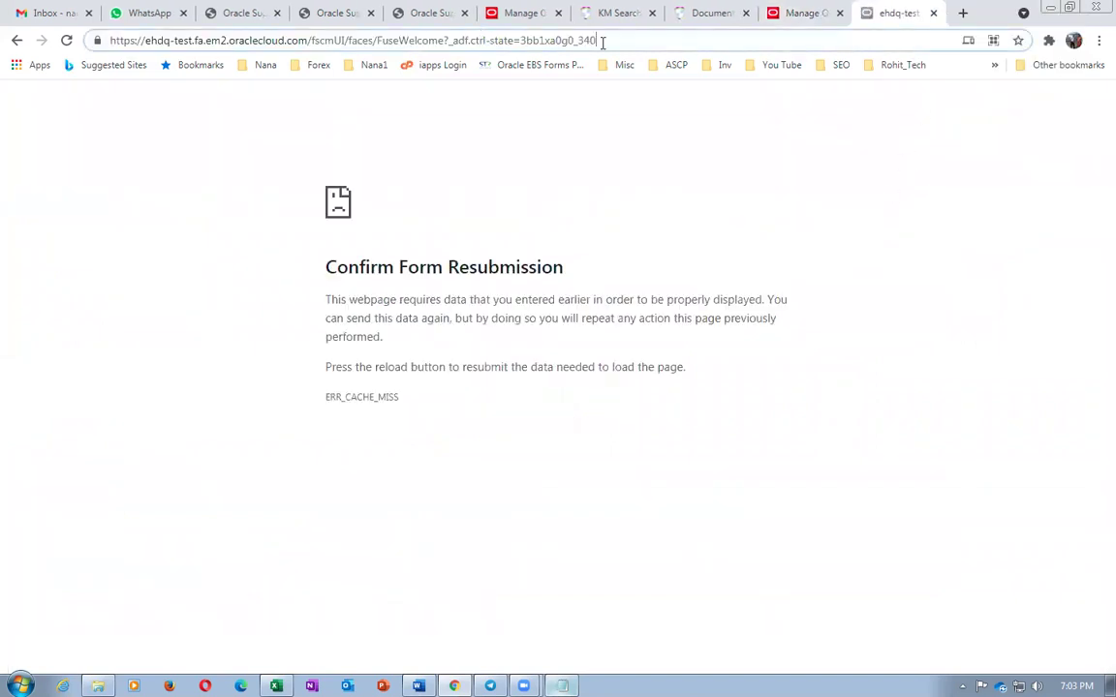
{"action": "key", "text": "BackSpace"}
{"action": "key", "text": "BackSpace"}
{"action": "key", "text": "BackSpace"}
{"action": "key", "text": "BackSpace"}
{"action": "key", "text": "BackSpace"}
{"action": "key", "text": "BackSpace"}
{"action": "key", "text": "BackSpace"}
{"action": "key", "text": "BackSpace"}
{"action": "key", "text": "BackSpace"}
{"action": "key", "text": "BackSpace"}
{"action": "key", "text": "BackSpace"}
{"action": "key", "text": "BackSpace"}
{"action": "key", "text": "BackSpace"}
{"action": "key", "text": "BackSpace"}
{"action": "key", "text": "BackSpace"}
{"action": "key", "text": "BackSpace"}
{"action": "key", "text": "BackSpace"}
{"action": "key", "text": "BackSpace"}
{"action": "key", "text": "BackSpace"}
{"action": "key", "text": "BackSpace"}
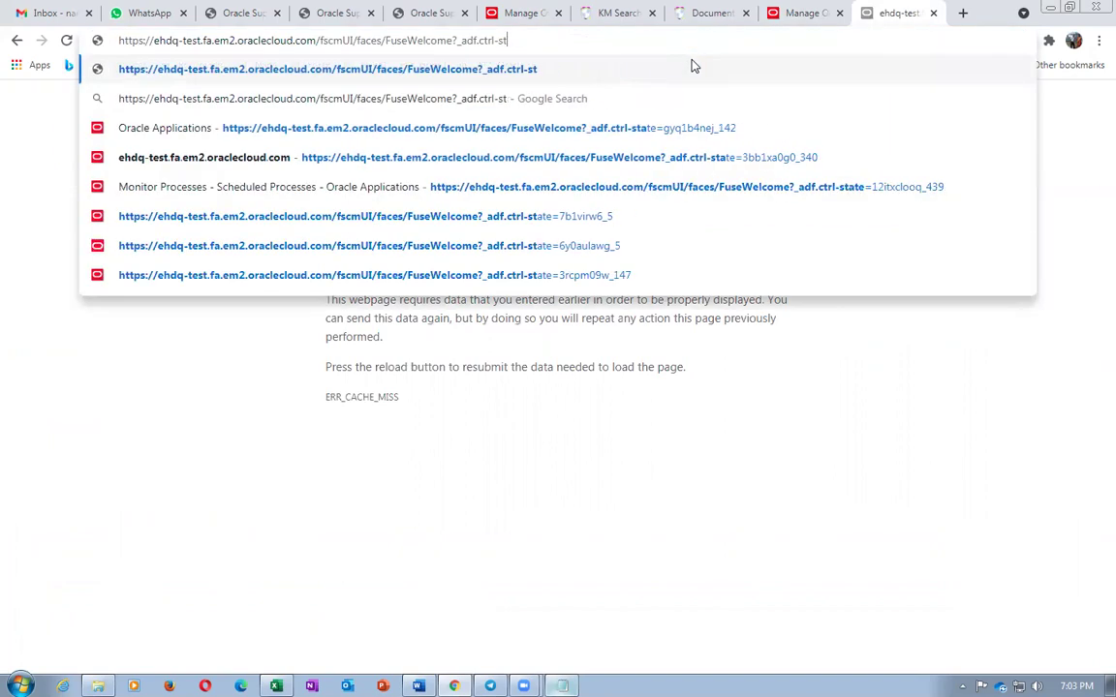
{"action": "key", "text": "BackSpace"}
{"action": "key", "text": "BackSpace"}
{"action": "key", "text": "BackSpace"}
{"action": "key", "text": "BackSpace"}
{"action": "key", "text": "BackSpace"}
{"action": "key", "text": "BackSpace"}
{"action": "key", "text": "BackSpace"}
{"action": "key", "text": "BackSpace"}
{"action": "key", "text": "BackSpace"}
{"action": "key", "text": "BackSpace"}
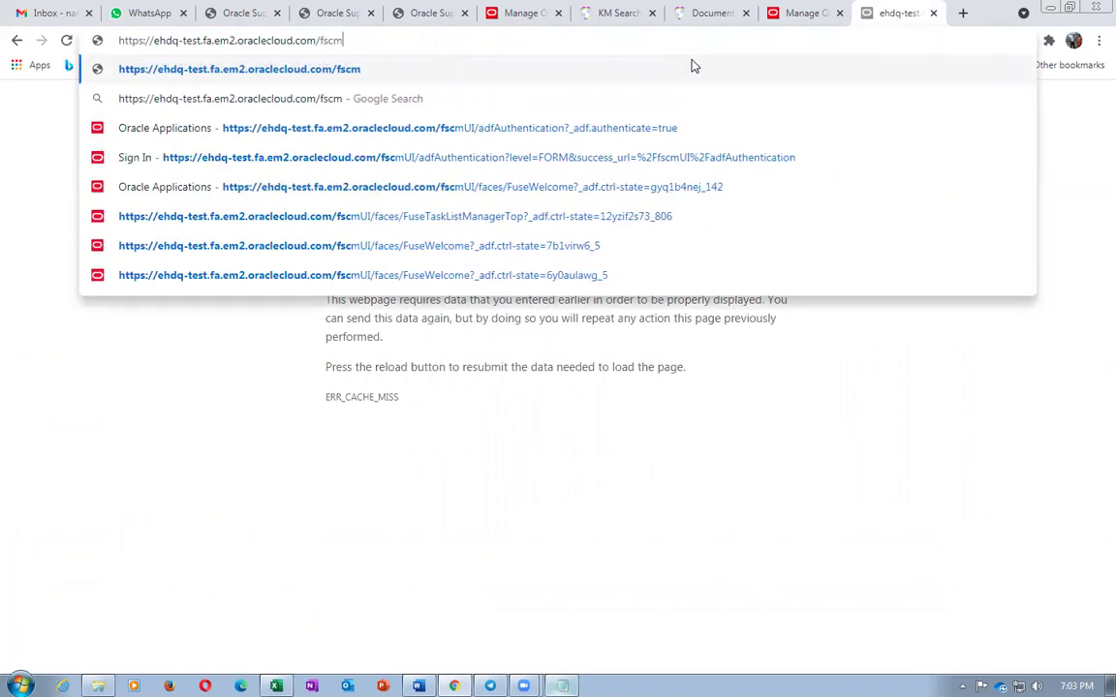
{"action": "key", "text": "Return"}
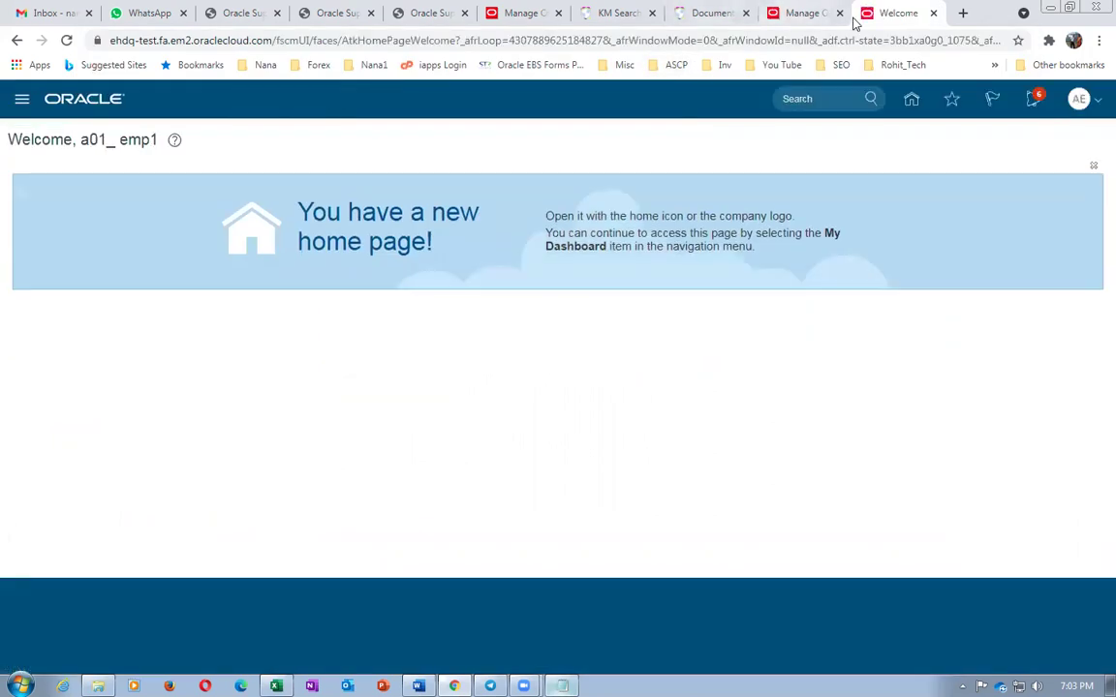
Return to the orchestration process in the original tab, refresh it and check the process status.
{"action": "left_click", "coordinate": [805, 15]}
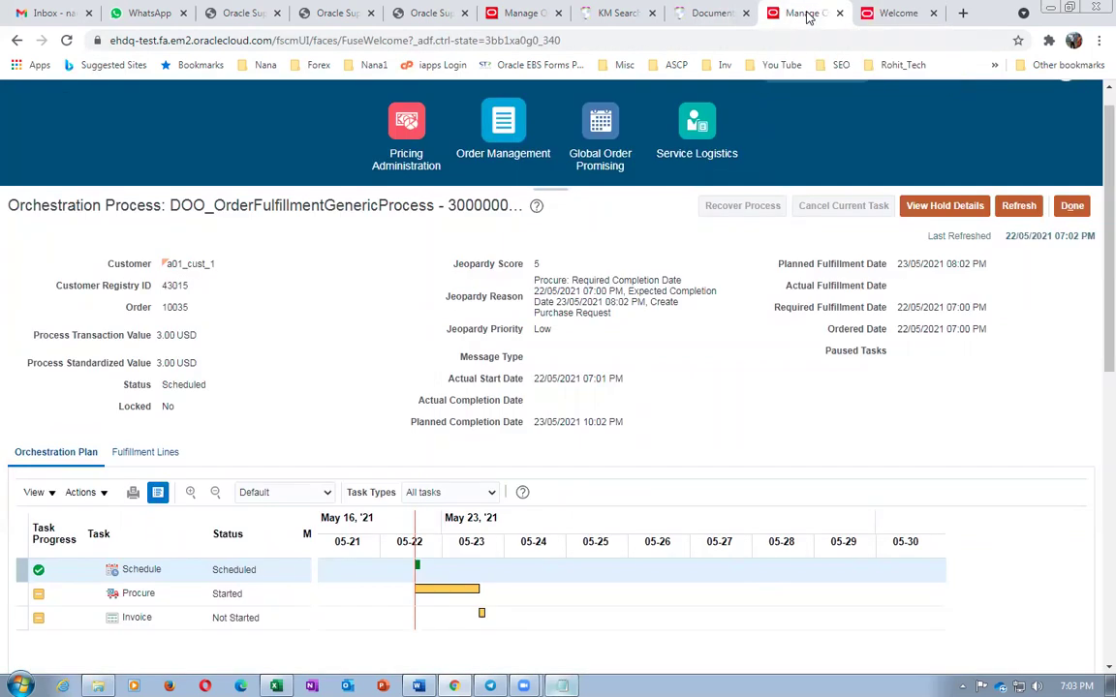
{"action": "left_click", "coordinate": [1025, 211]}
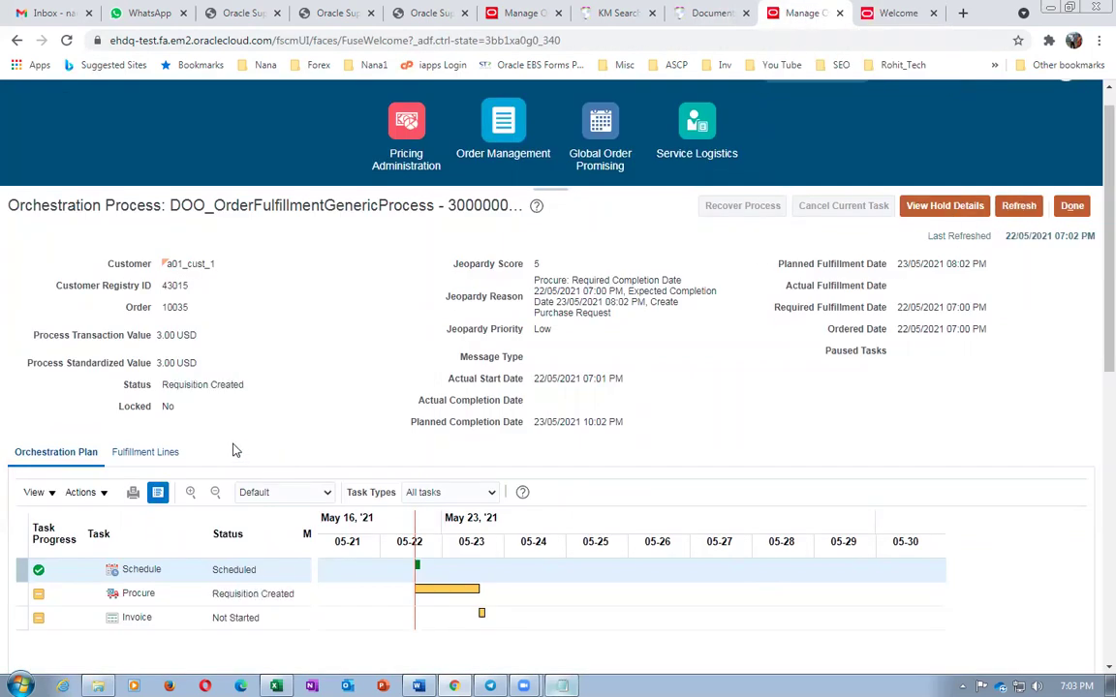
{"action": "left_click_drag", "start_coordinate": [175, 386], "coordinate": [225, 387]}
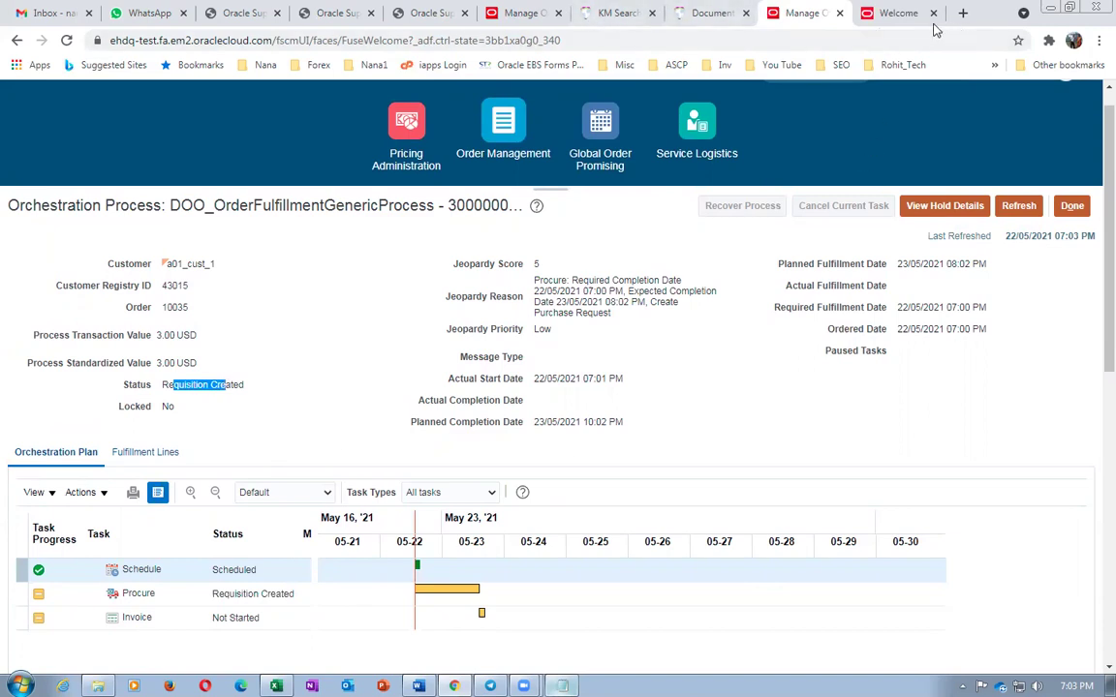
In the duplicated tab, go to Supply Orchestration under Supply Chain Execution and open the Manage Supply Lines task.
{"action": "left_click", "coordinate": [901, 13]}
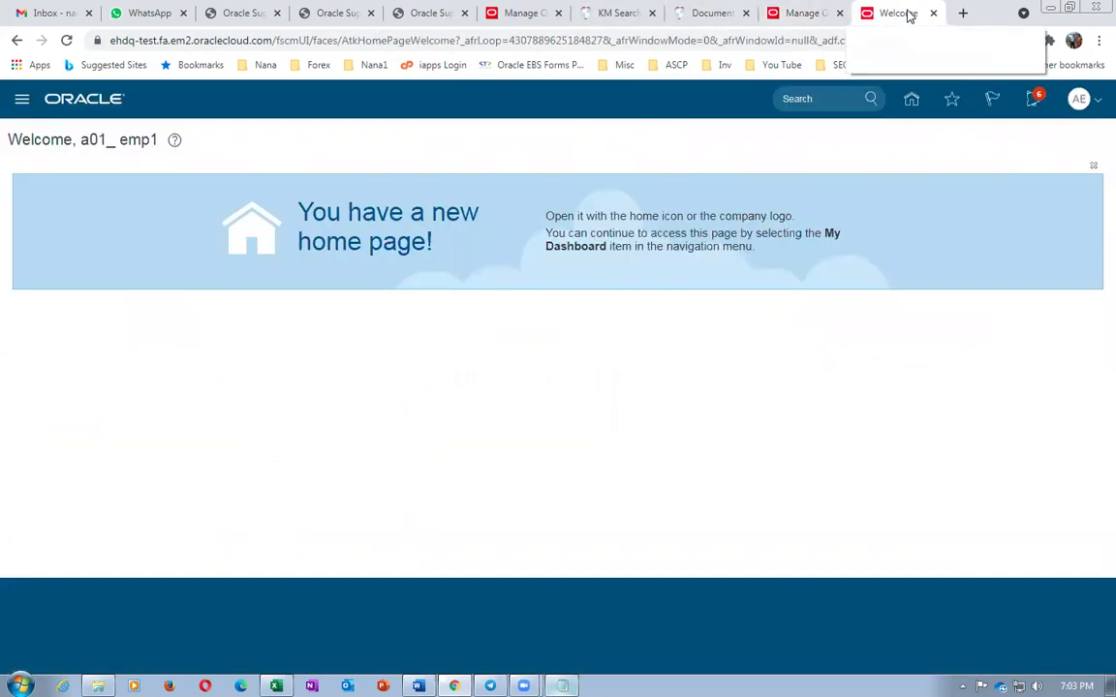
{"action": "left_click", "coordinate": [911, 99]}
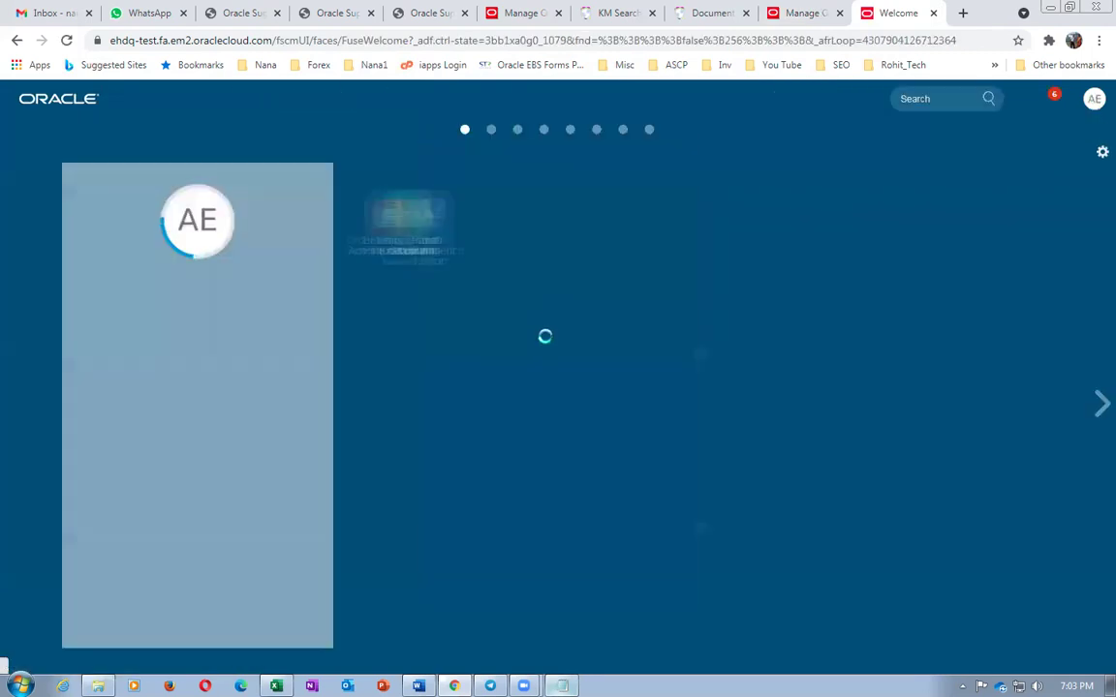
{"action": "left_click", "coordinate": [634, 222]}
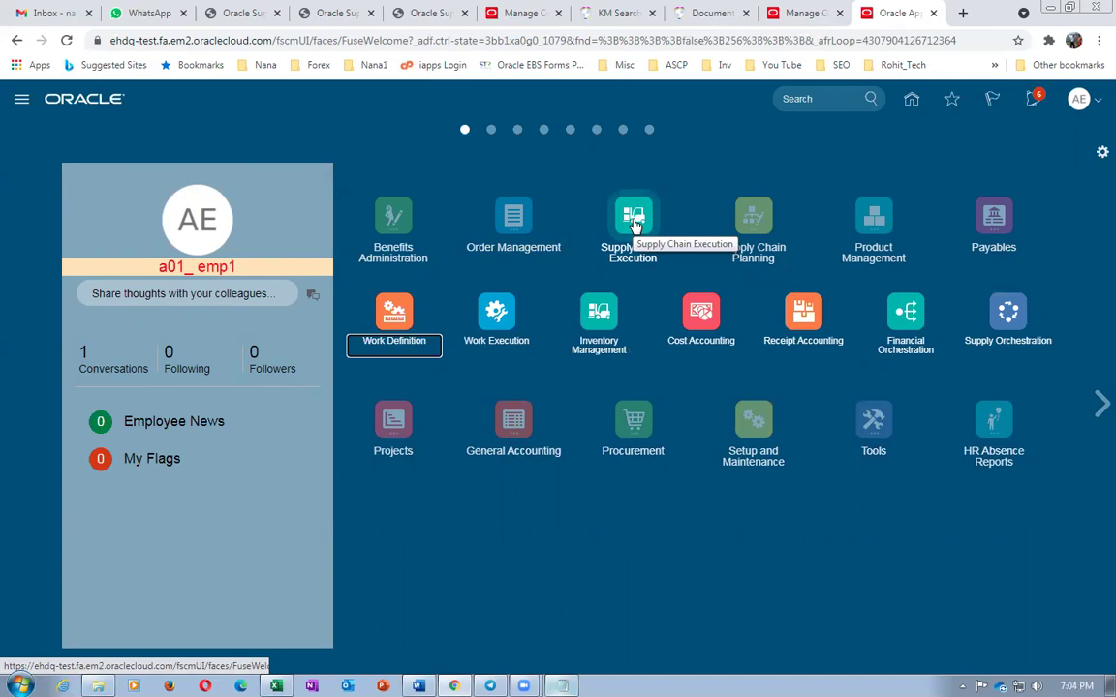
{"action": "left_click", "coordinate": [1025, 321]}
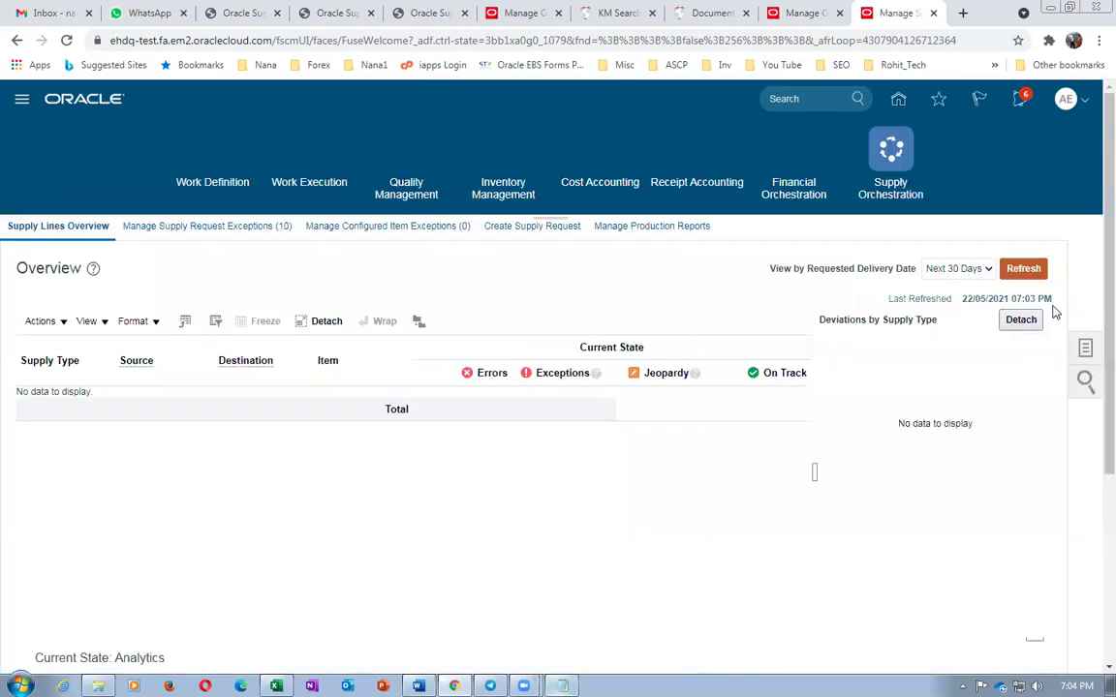
{"action": "left_click", "coordinate": [1085, 348]}
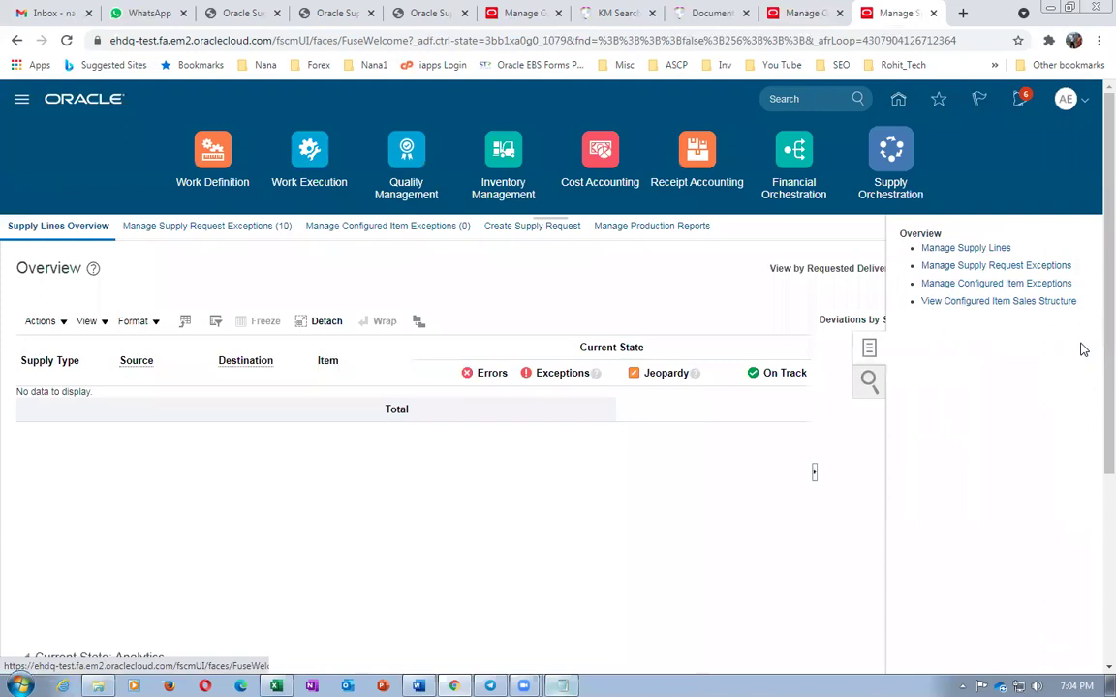
{"action": "left_click", "coordinate": [947, 250]}
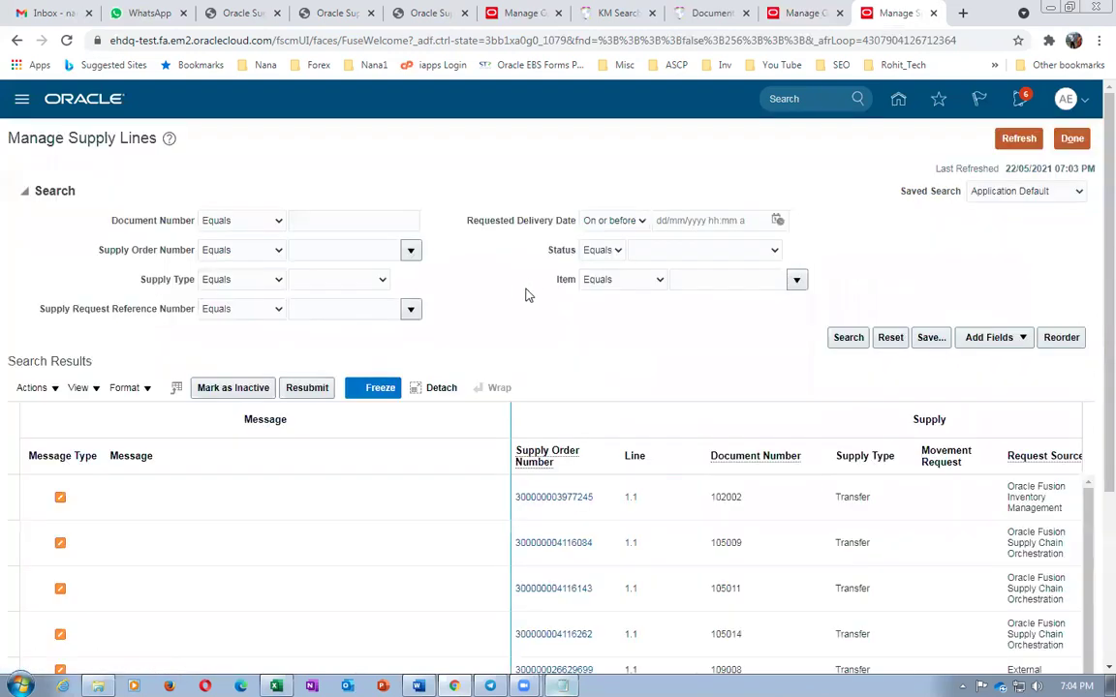
Try to search the supply lines for item a0101_cost_test and select the entered item value for replacement.
{"action": "left_click", "coordinate": [676, 280]}
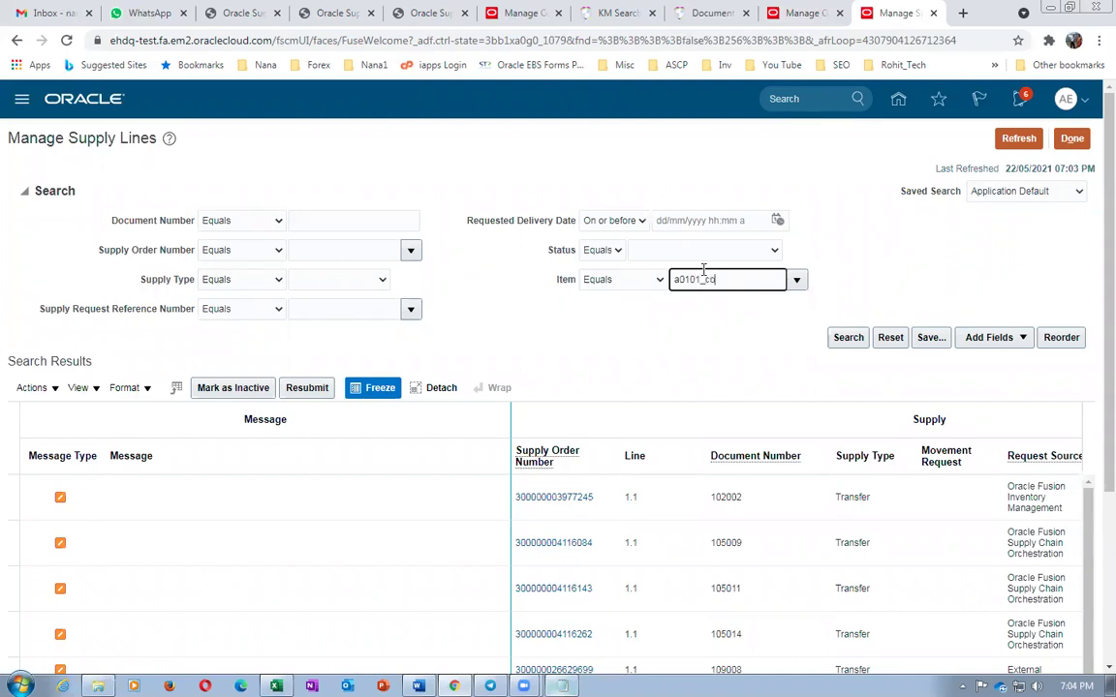
{"action": "type", "text": "a0101_cost_test"}
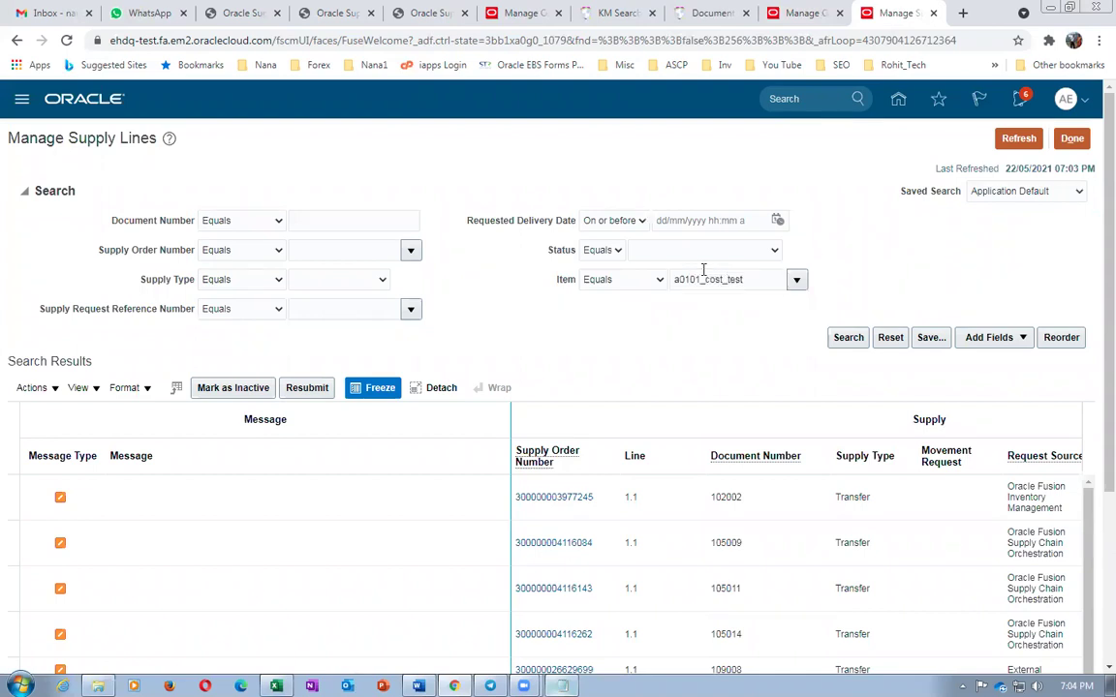
{"action": "left_click", "coordinate": [832, 339]}
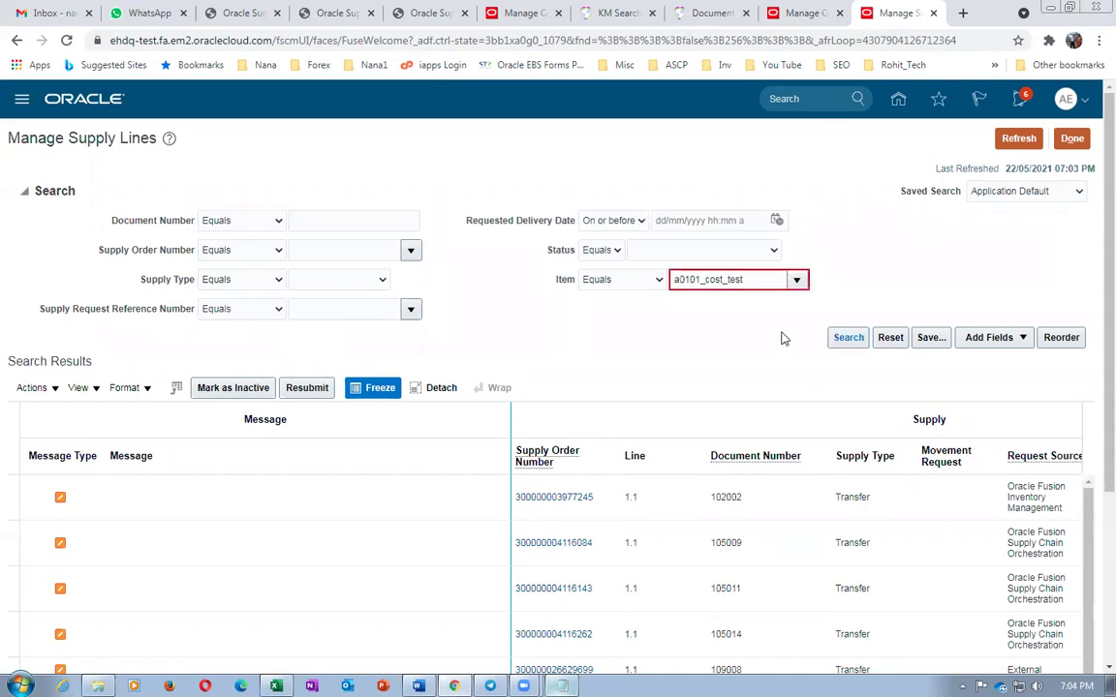
{"action": "left_click", "coordinate": [753, 281]}
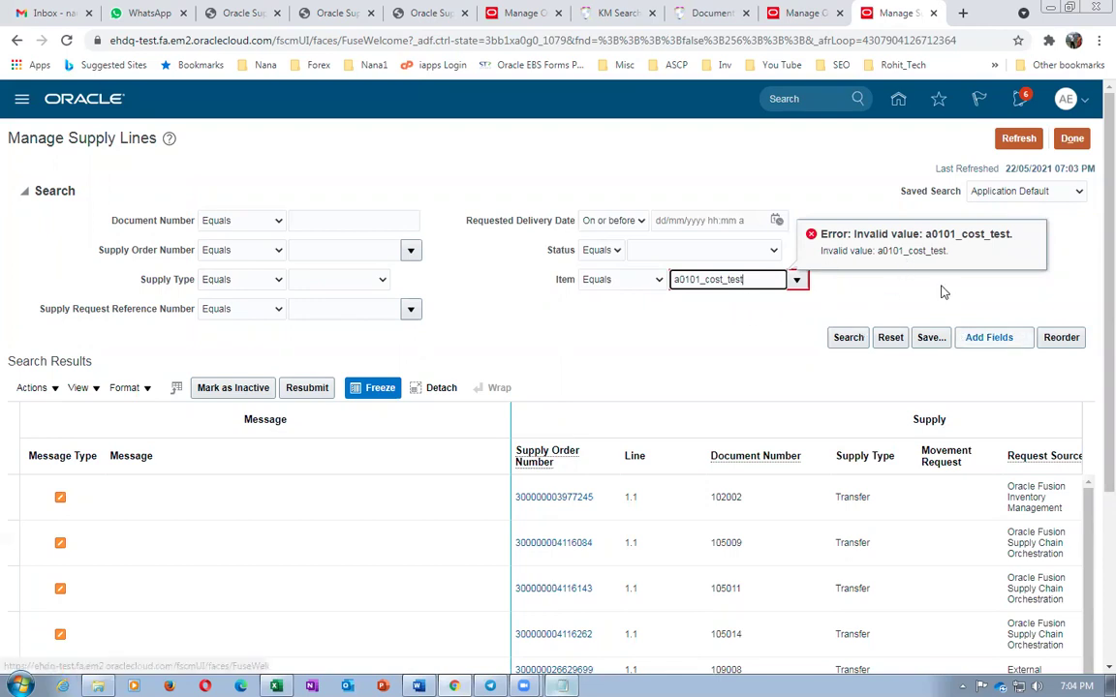
{"action": "left_click", "coordinate": [821, 163]}
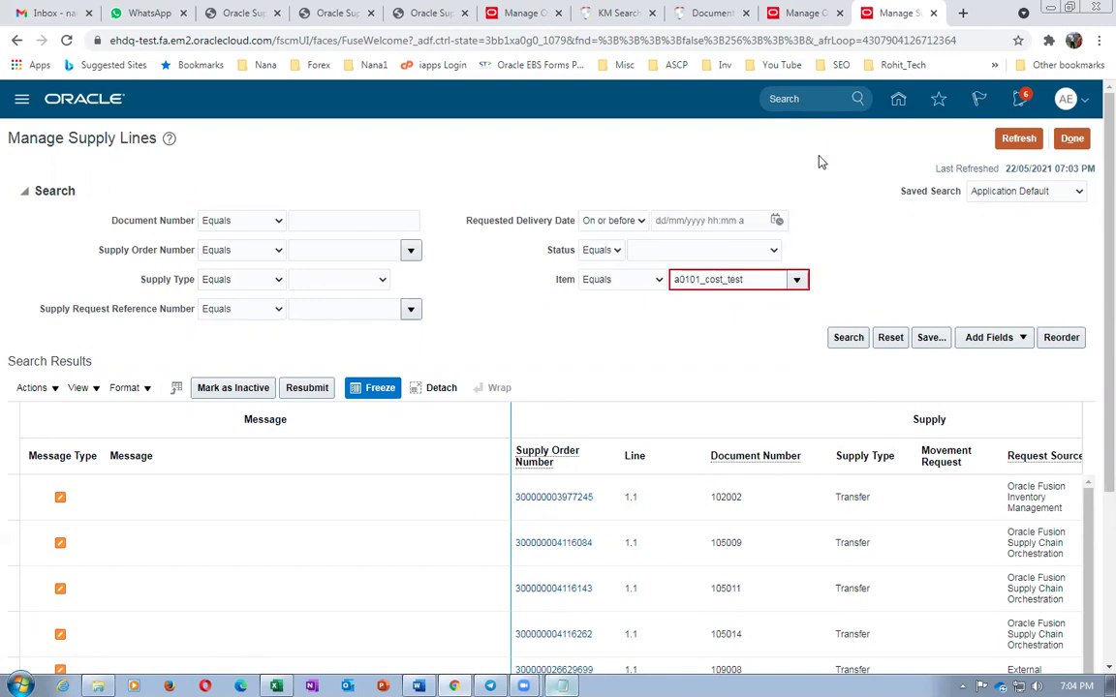
{"action": "left_click_drag", "start_coordinate": [772, 281], "coordinate": [605, 306]}
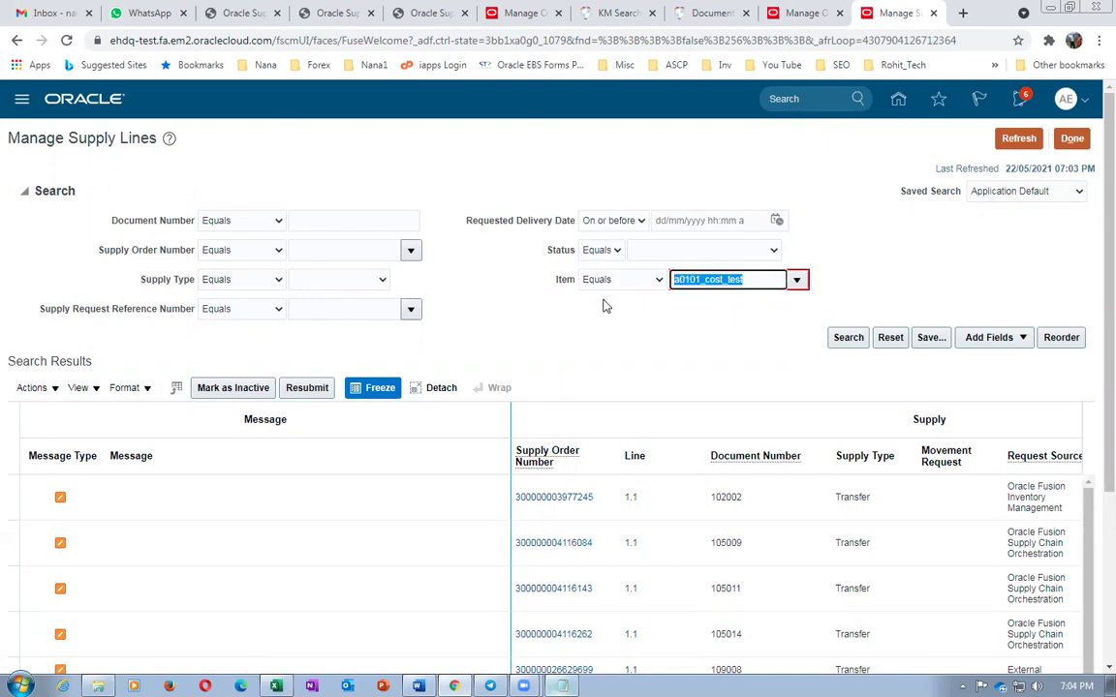
Clear the item filter, close the supply lines page, and check the order's orchestration process page before returning to Supply Orchestration.
{"action": "key", "text": "BackSpace"}
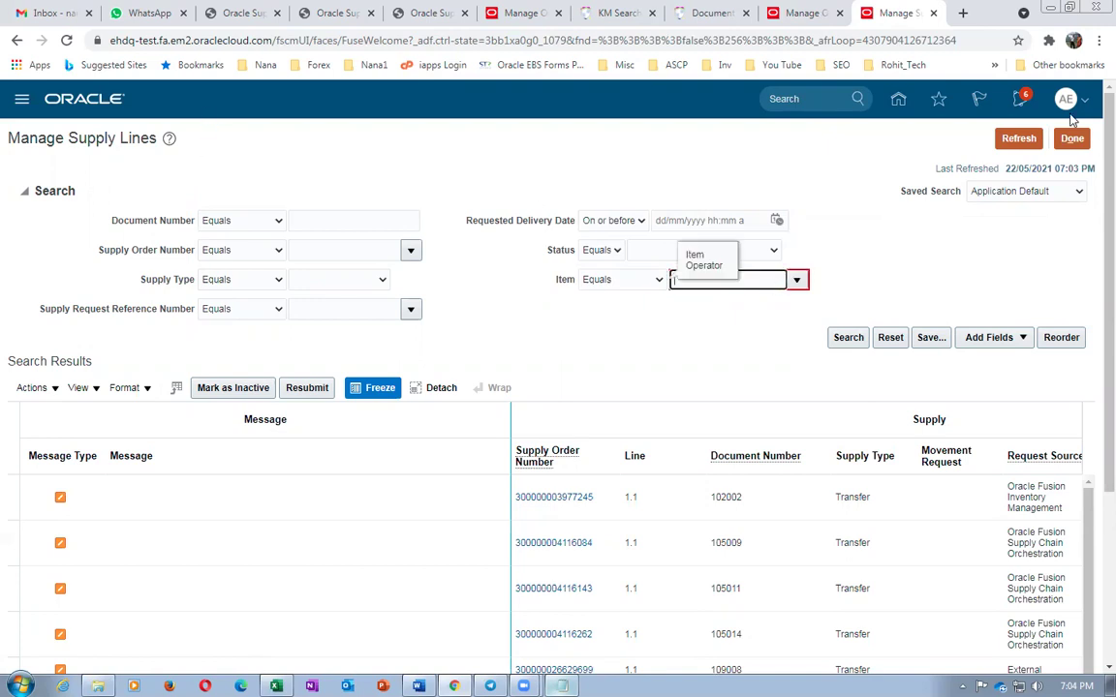
{"action": "left_click", "coordinate": [1071, 138]}
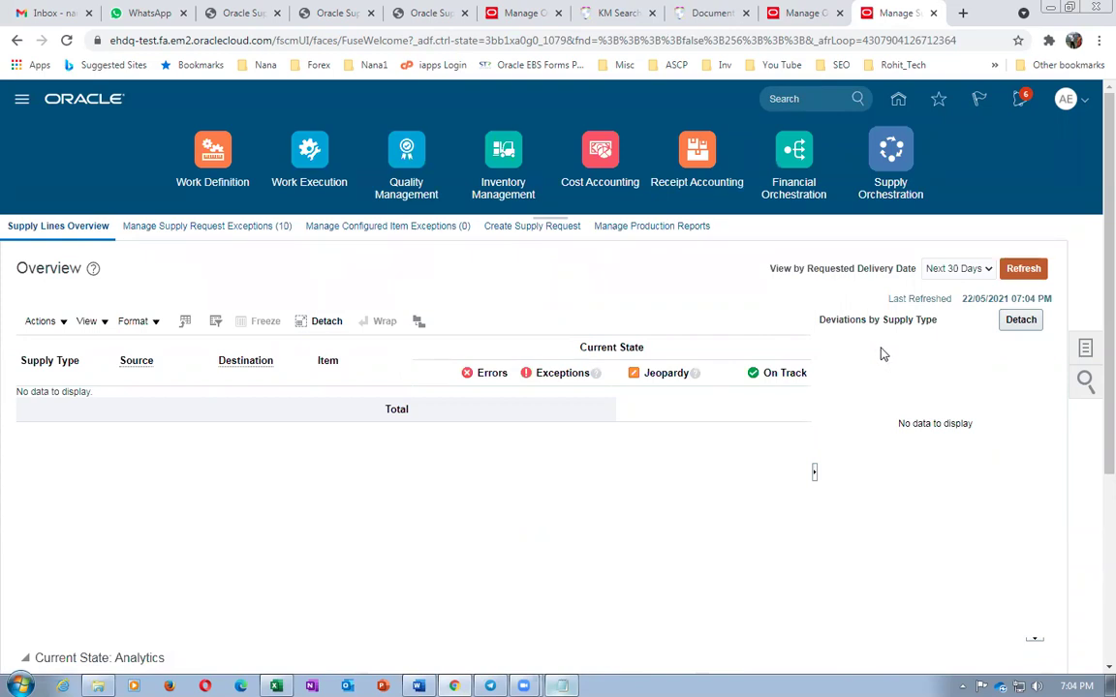
{"action": "left_click", "coordinate": [792, 14]}
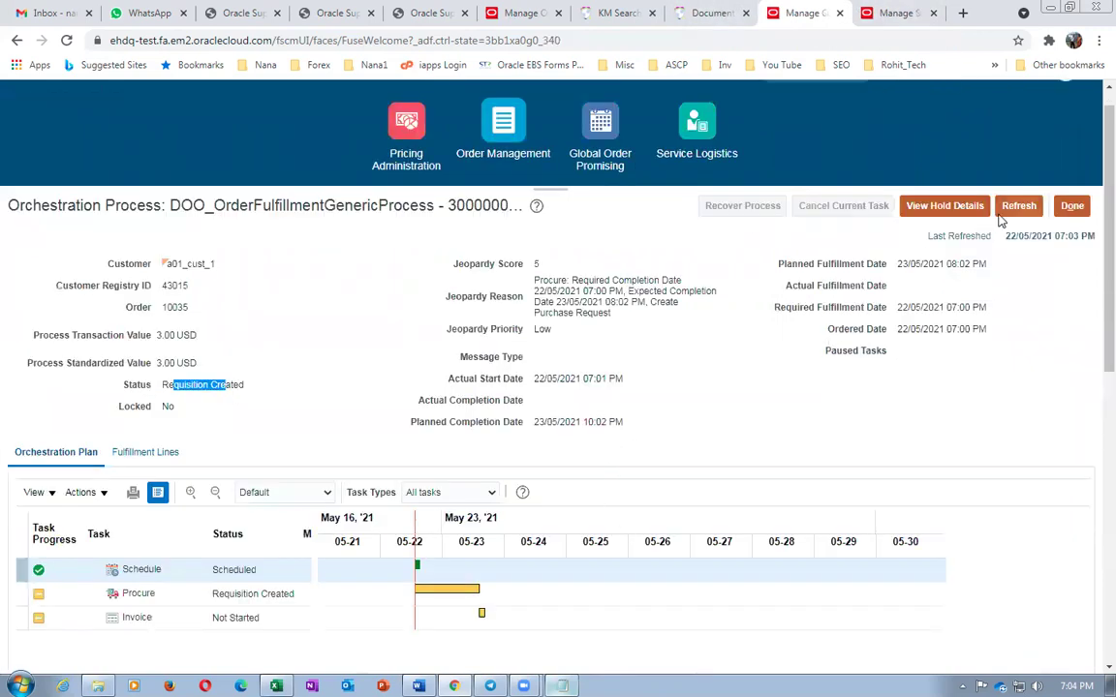
{"action": "left_click", "coordinate": [897, 13]}
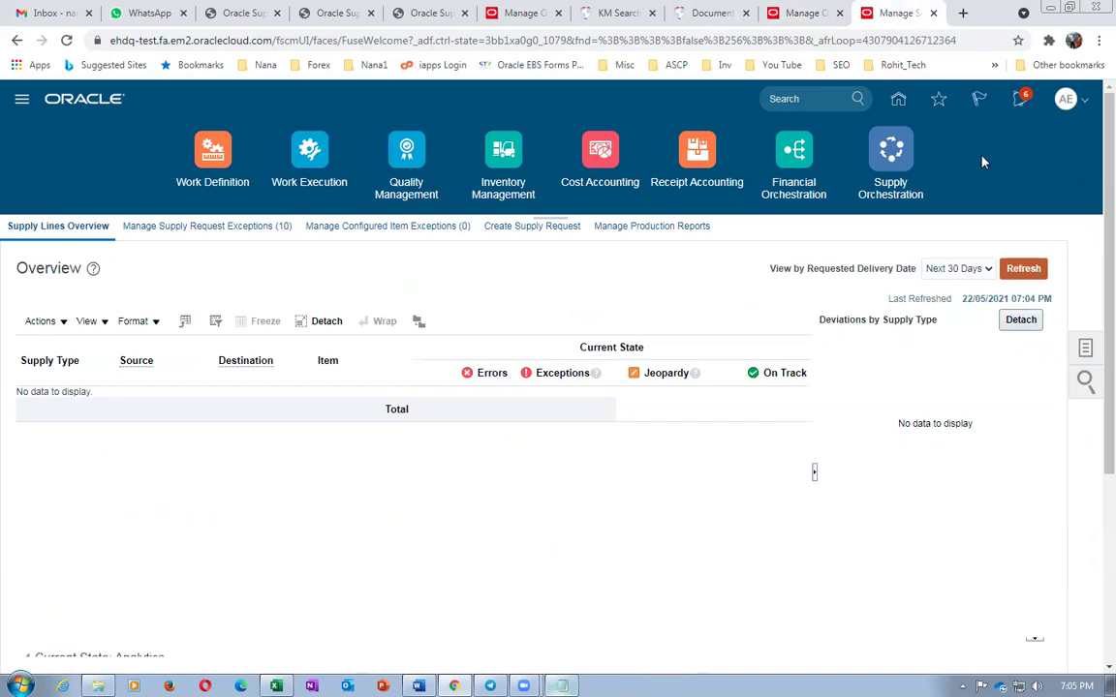
Go to the home page and open the Purchase Orders work area within Procurement.
{"action": "left_click", "coordinate": [900, 103]}
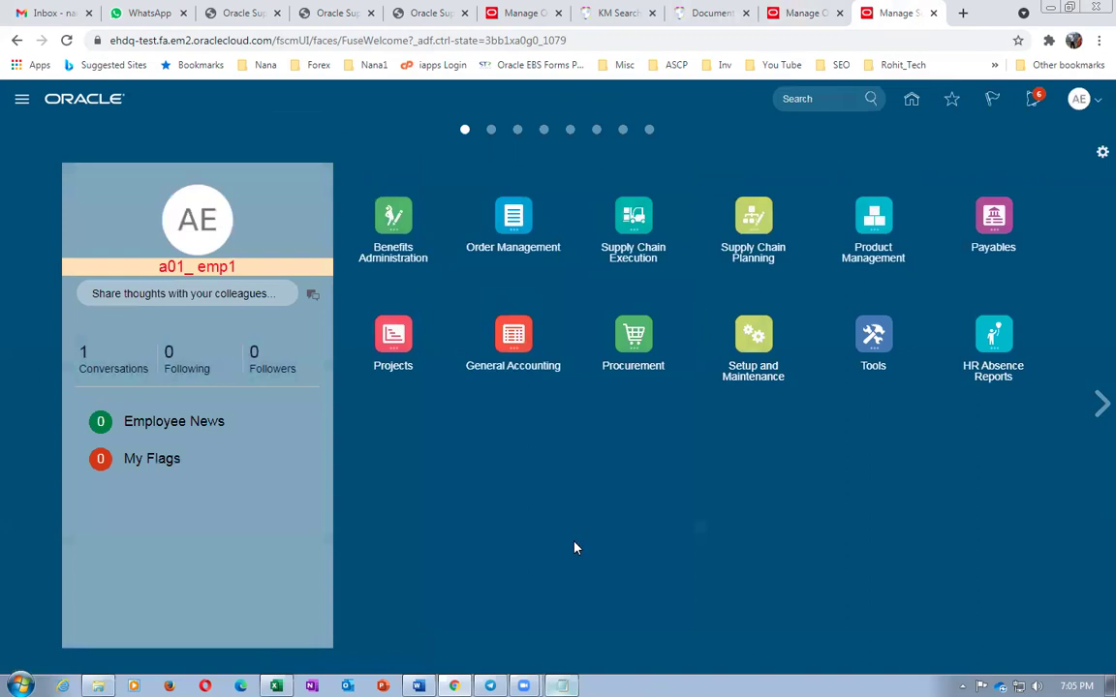
{"action": "left_click", "coordinate": [639, 348]}
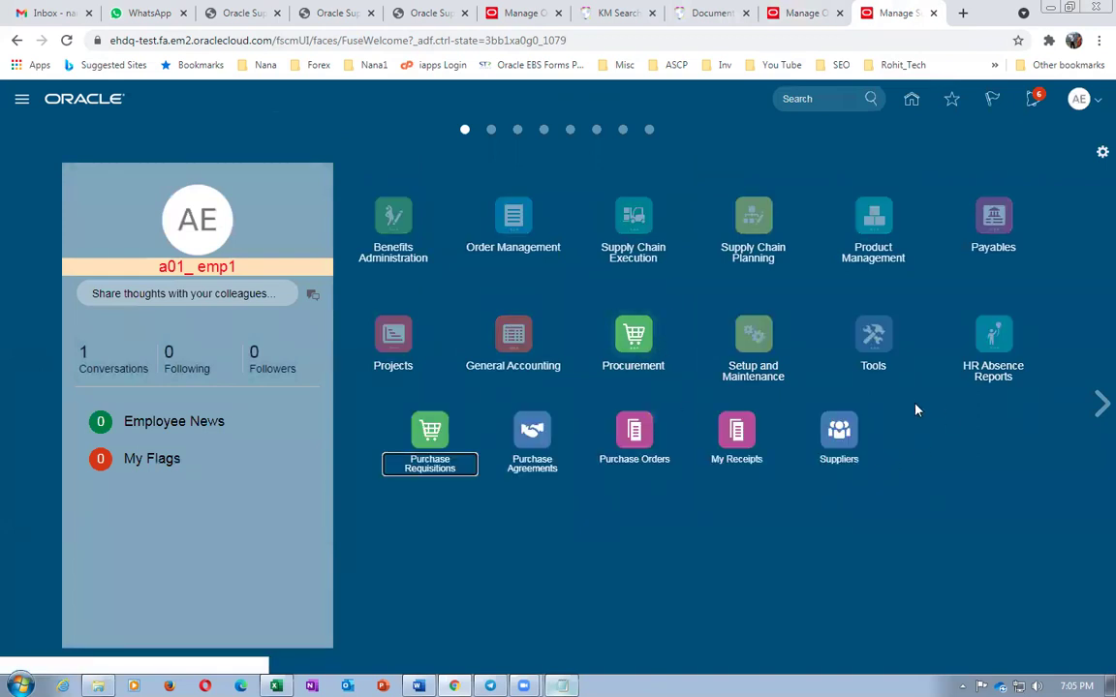
{"action": "left_click", "coordinate": [647, 450]}
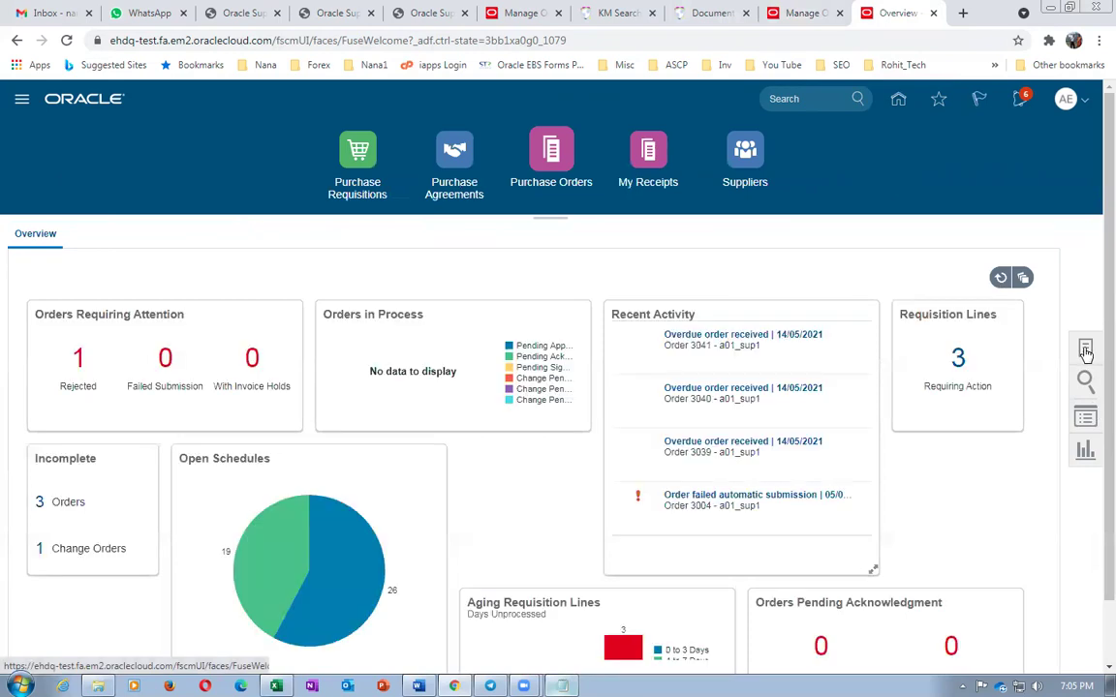
Open Manage Agreements and search for all agreements of the preset buyer in a01_business_unit.
{"action": "left_click", "coordinate": [1085, 350]}
{"action": "left_click", "coordinate": [906, 413]}
{"action": "scroll", "coordinate": [508, 395], "scroll_direction": "down", "scroll_amount": 1}
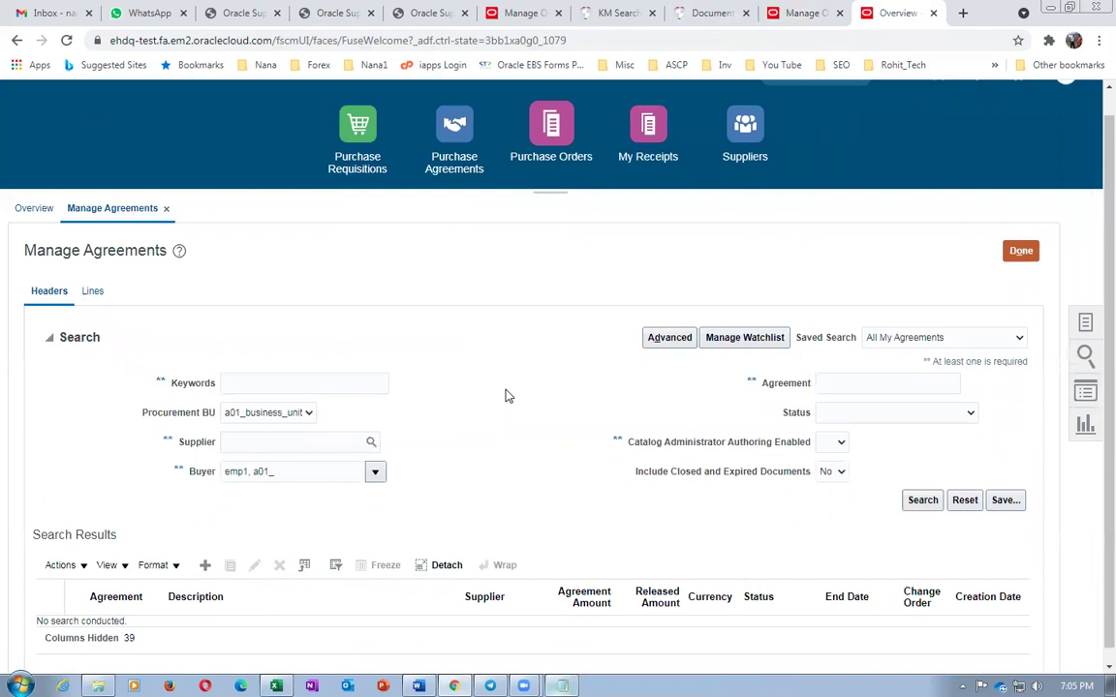
{"action": "scroll", "coordinate": [505, 396], "scroll_direction": "down", "scroll_amount": 1}
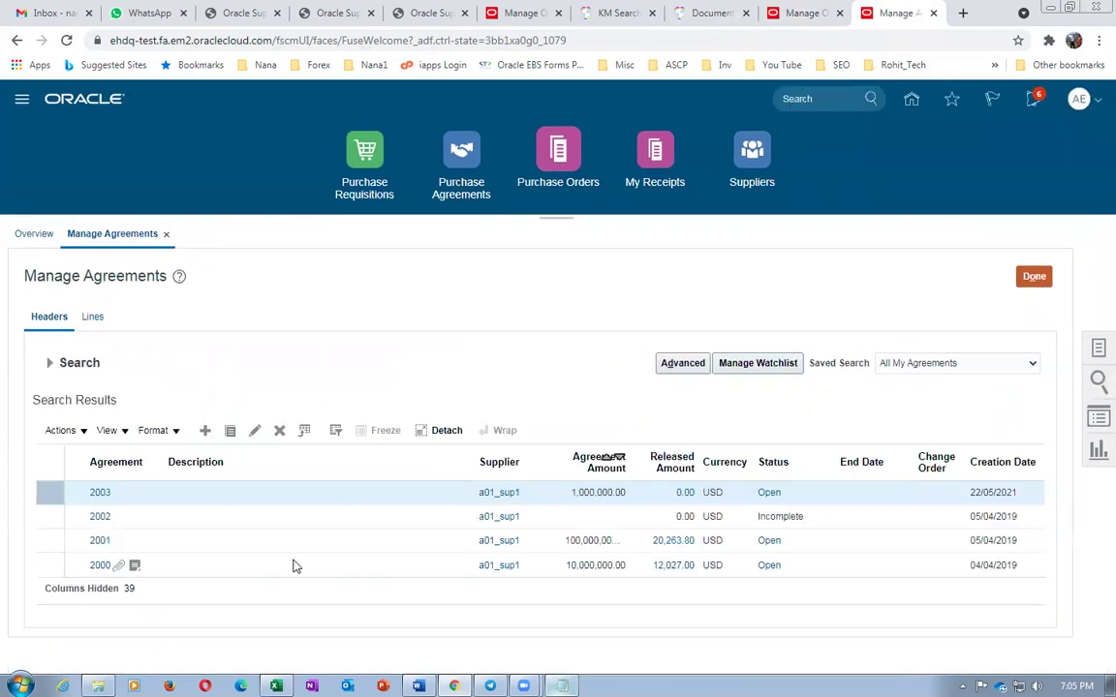
Open blanket purchase agreement 2003 and review its terms and the a0101_cost_test line.
{"action": "left_click", "coordinate": [100, 496]}
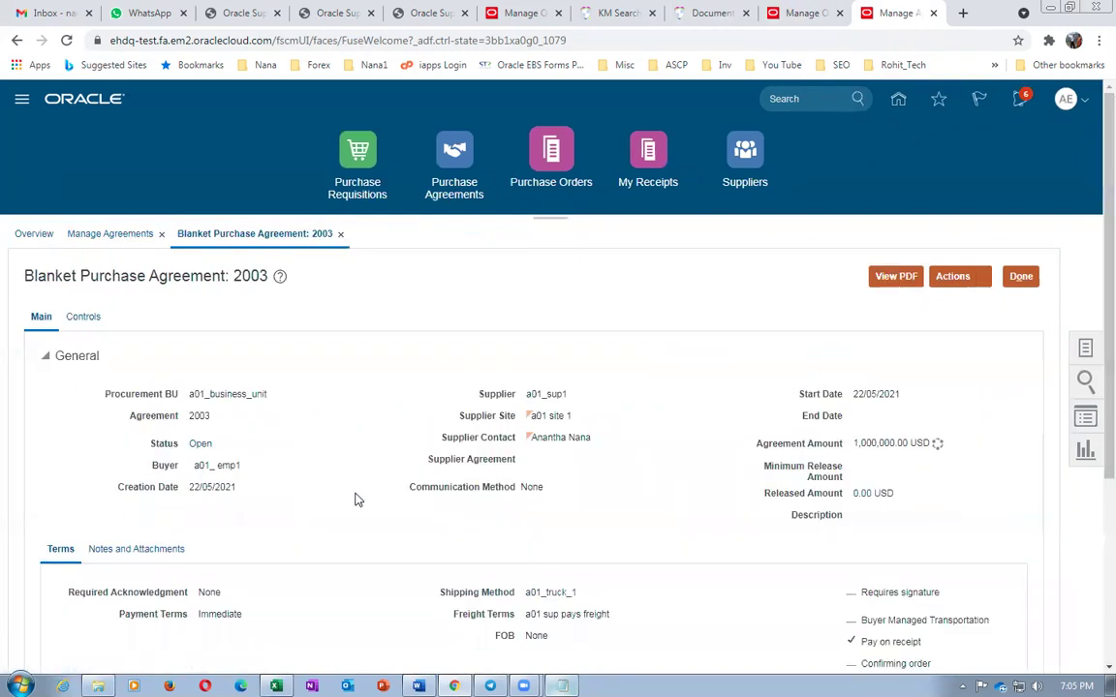
{"action": "scroll", "coordinate": [355, 499], "scroll_direction": "down", "scroll_amount": 3}
{"action": "scroll", "coordinate": [354, 503], "scroll_direction": "down", "scroll_amount": 1}
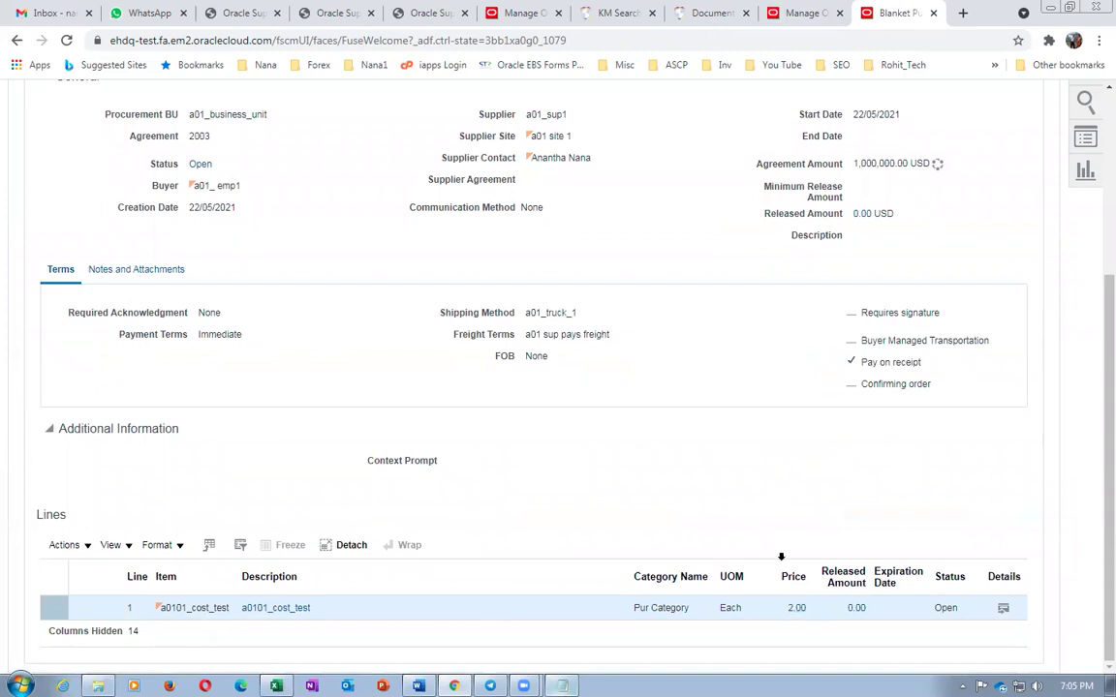
Examine the agreement's controls, including business unit access and the order creation option for grouping requisitions by customer sales order.
{"action": "scroll", "coordinate": [610, 556], "scroll_direction": "up", "scroll_amount": 3}
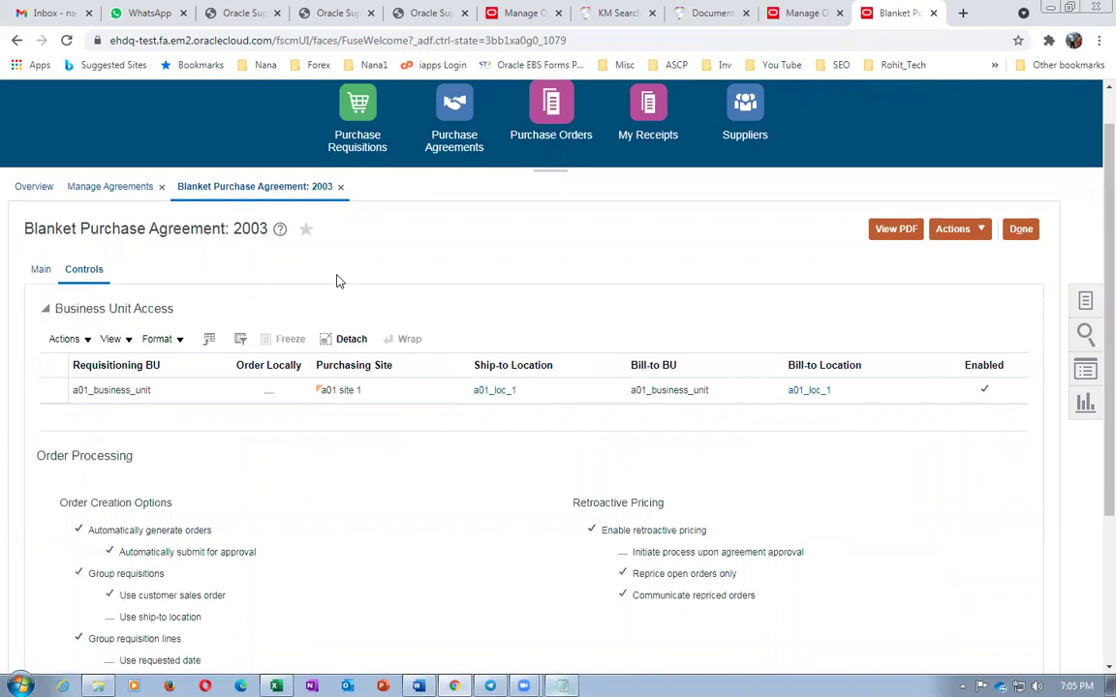
{"action": "scroll", "coordinate": [332, 310], "scroll_direction": "down", "scroll_amount": 2}
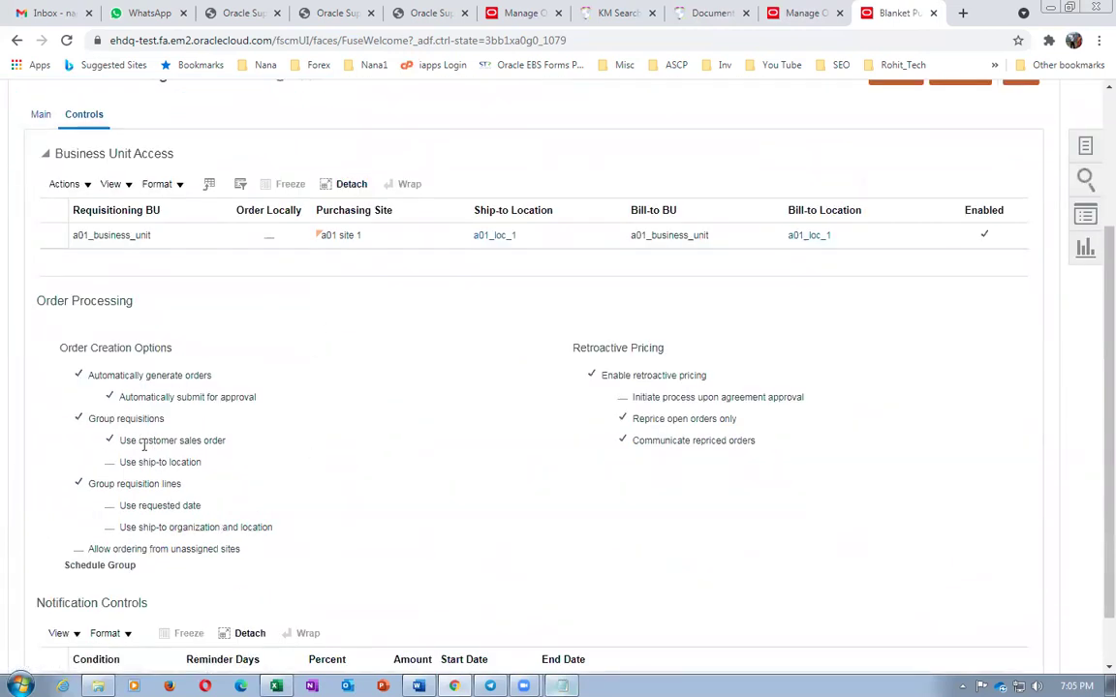
{"action": "left_click_drag", "start_coordinate": [127, 440], "coordinate": [223, 438]}
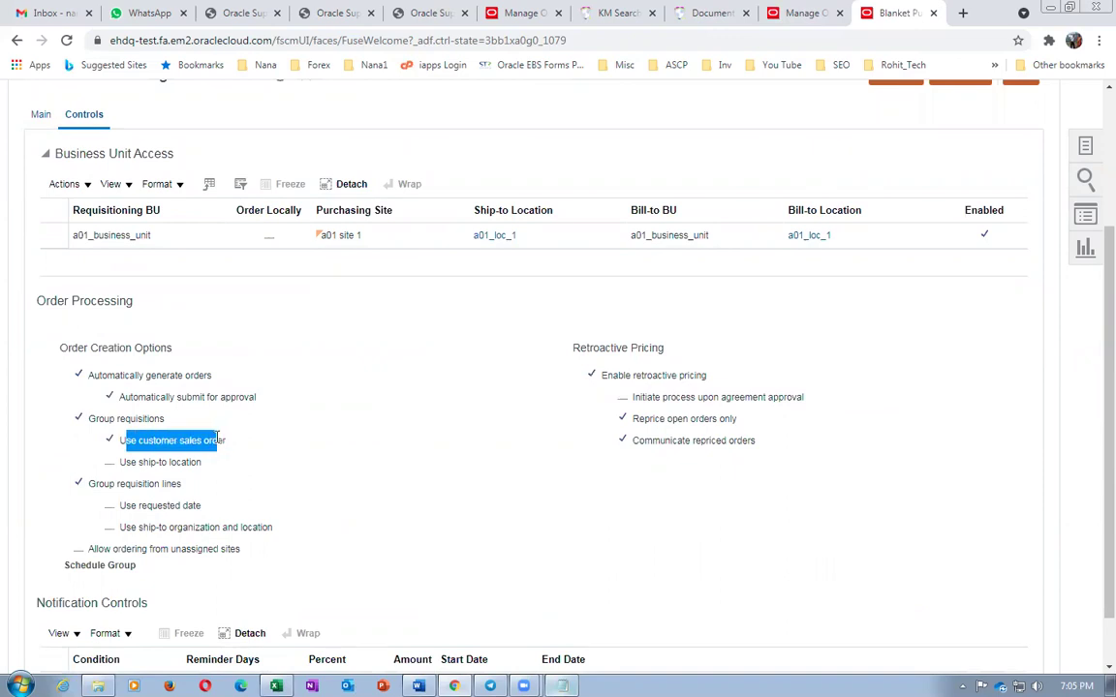
{"action": "scroll", "coordinate": [301, 459], "scroll_direction": "up", "scroll_amount": 2}
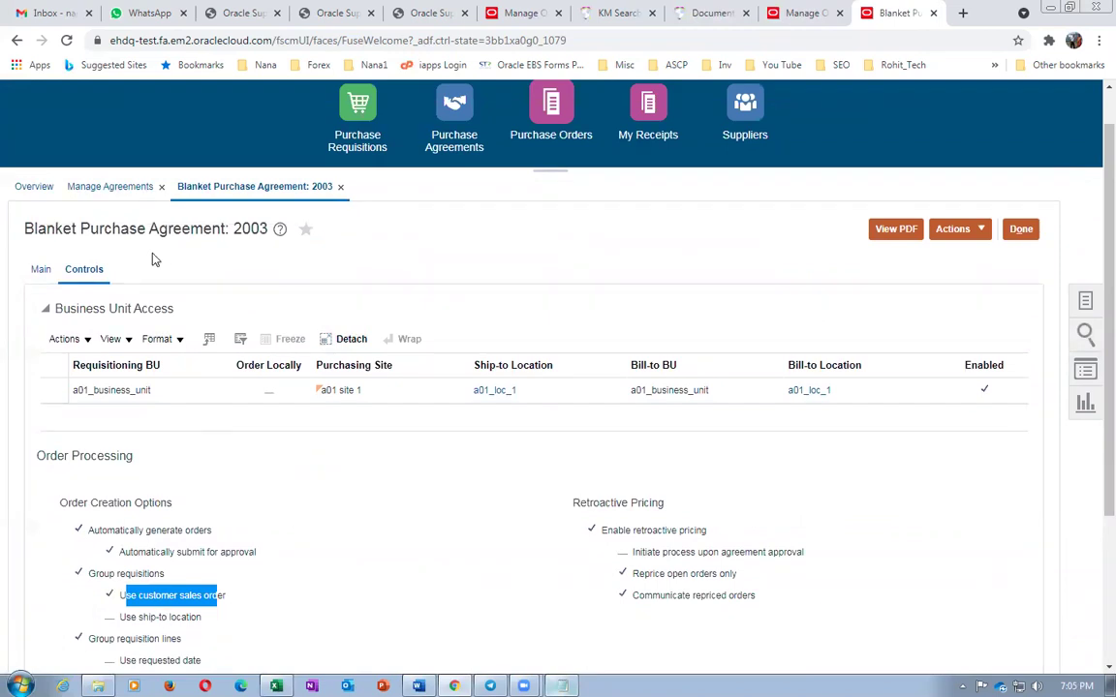
{"action": "left_click", "coordinate": [312, 593]}
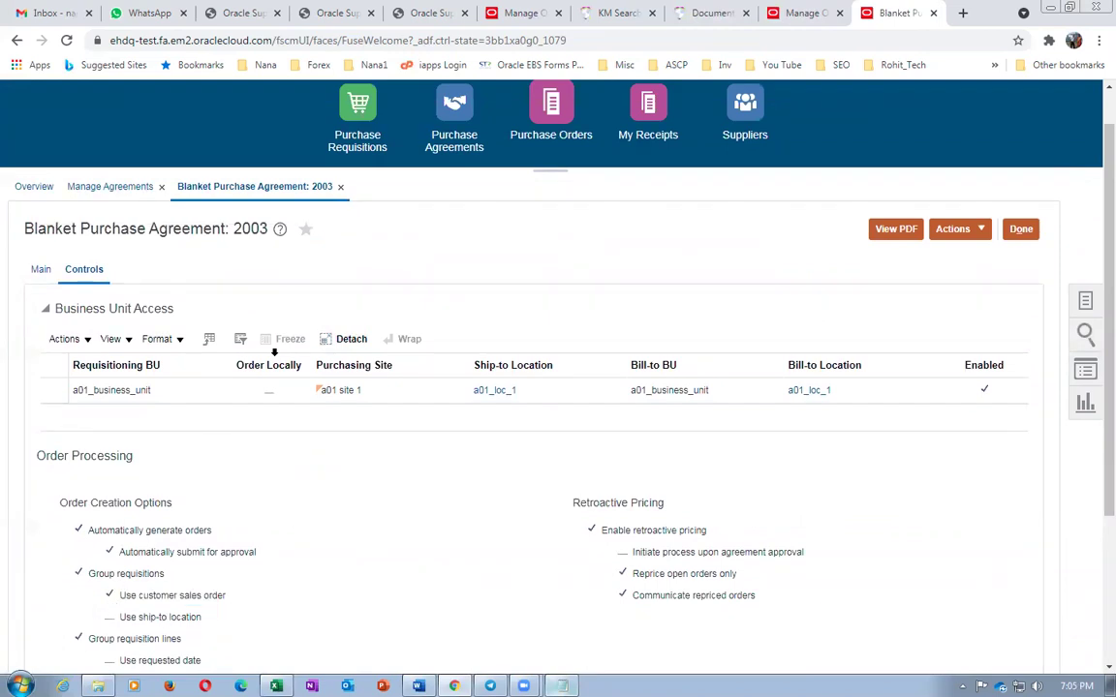
Return to the agreement's main details and examine its document type and agreement amount.
{"action": "left_click", "coordinate": [41, 272]}
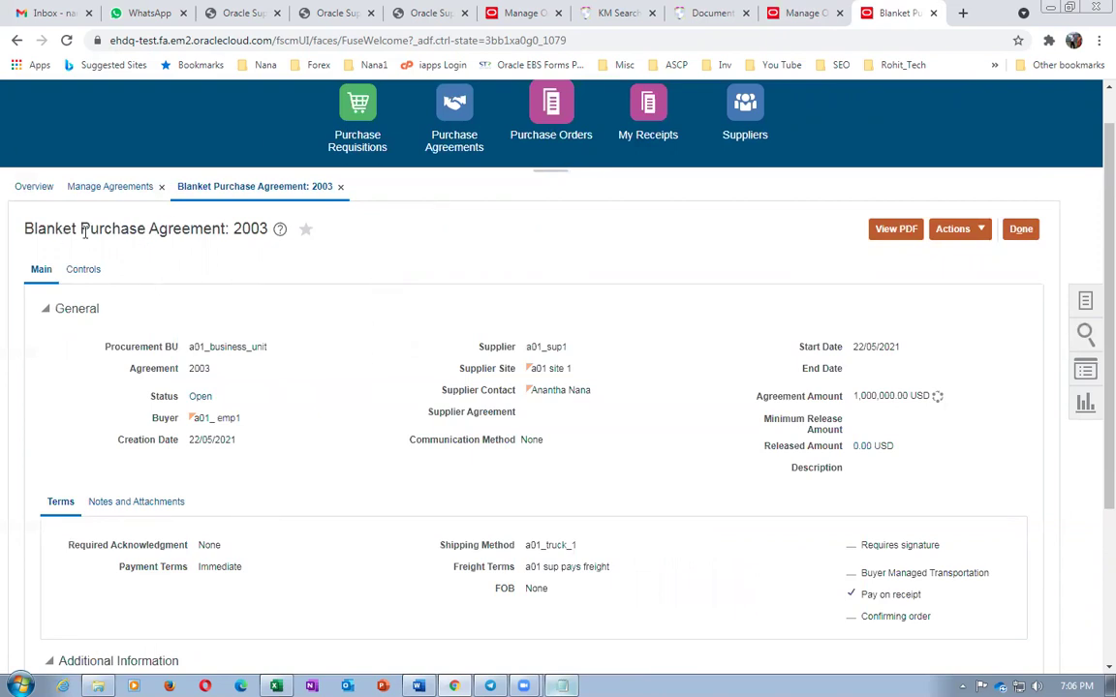
{"action": "left_click_drag", "start_coordinate": [37, 227], "coordinate": [217, 246]}
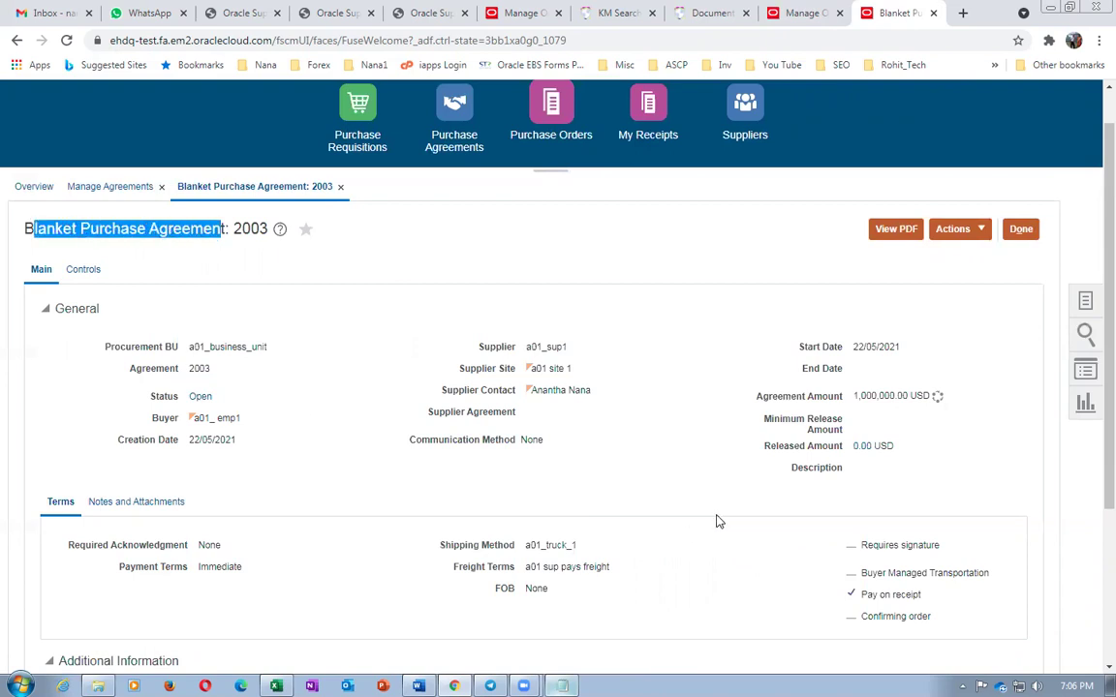
{"action": "left_click", "coordinate": [855, 396]}
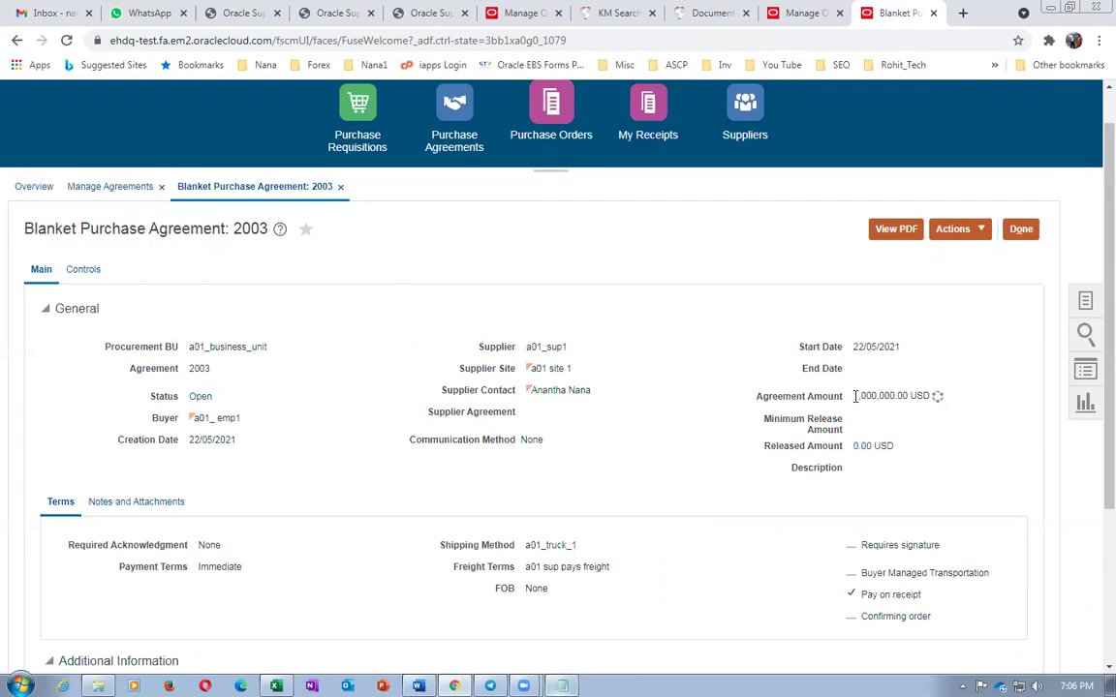
{"action": "left_click_drag", "start_coordinate": [856, 396], "coordinate": [918, 397]}
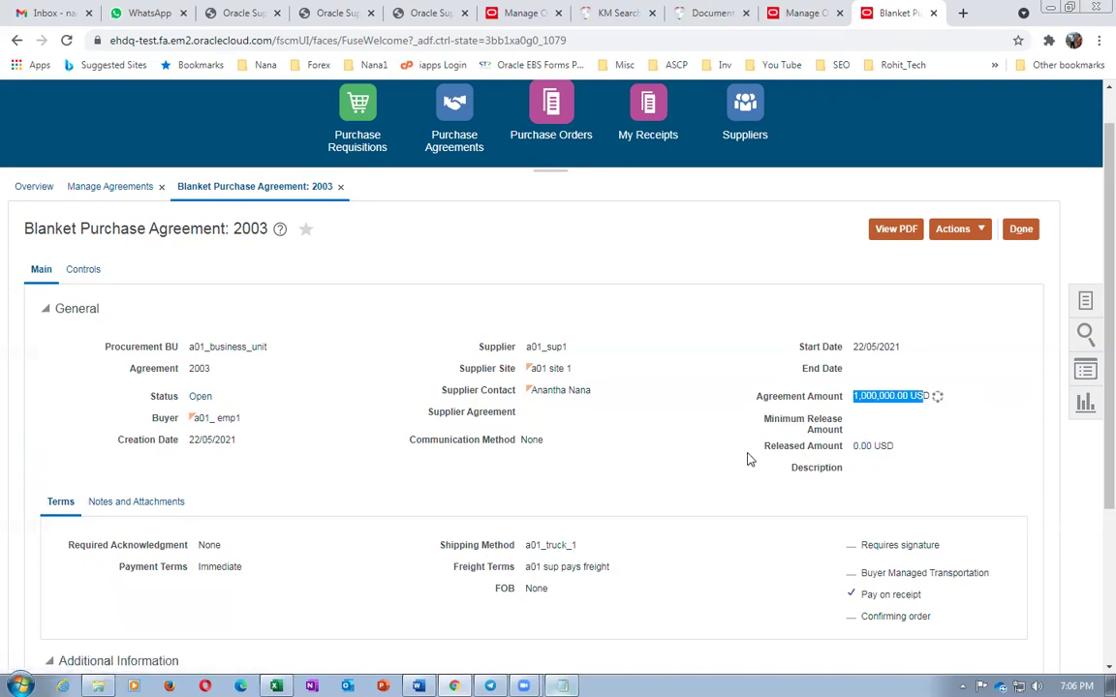
{"action": "left_click", "coordinate": [634, 463]}
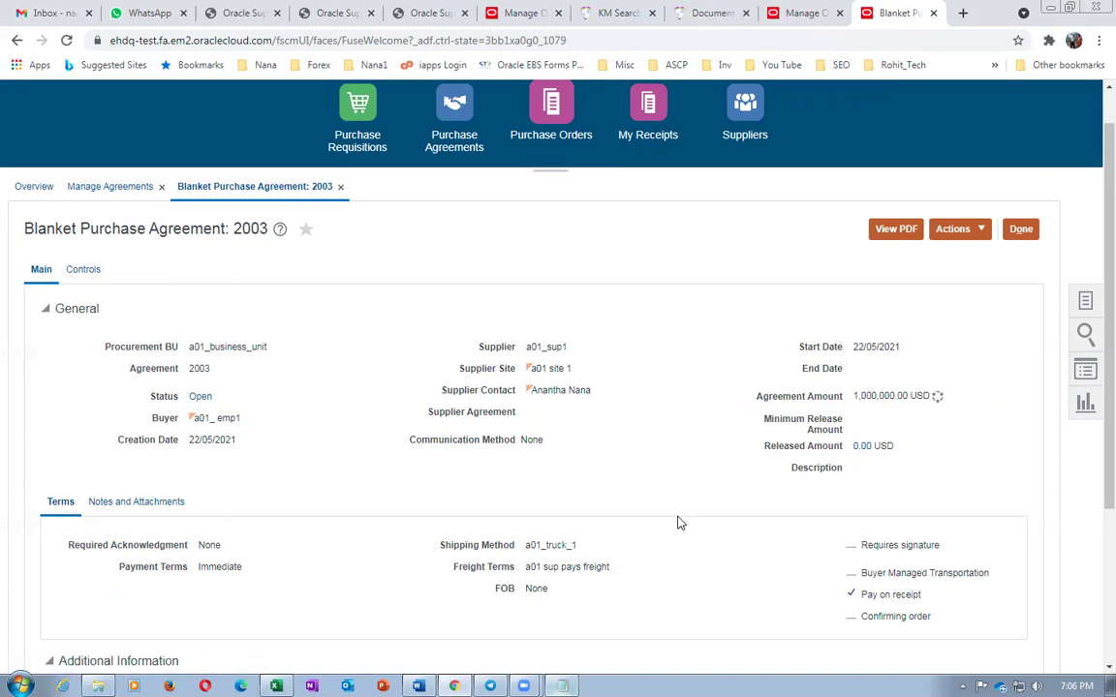
Compare the agreement's header released amount with its a0101_cost_test line, and note the agreement number.
{"action": "scroll", "coordinate": [678, 523], "scroll_direction": "down", "scroll_amount": 3}
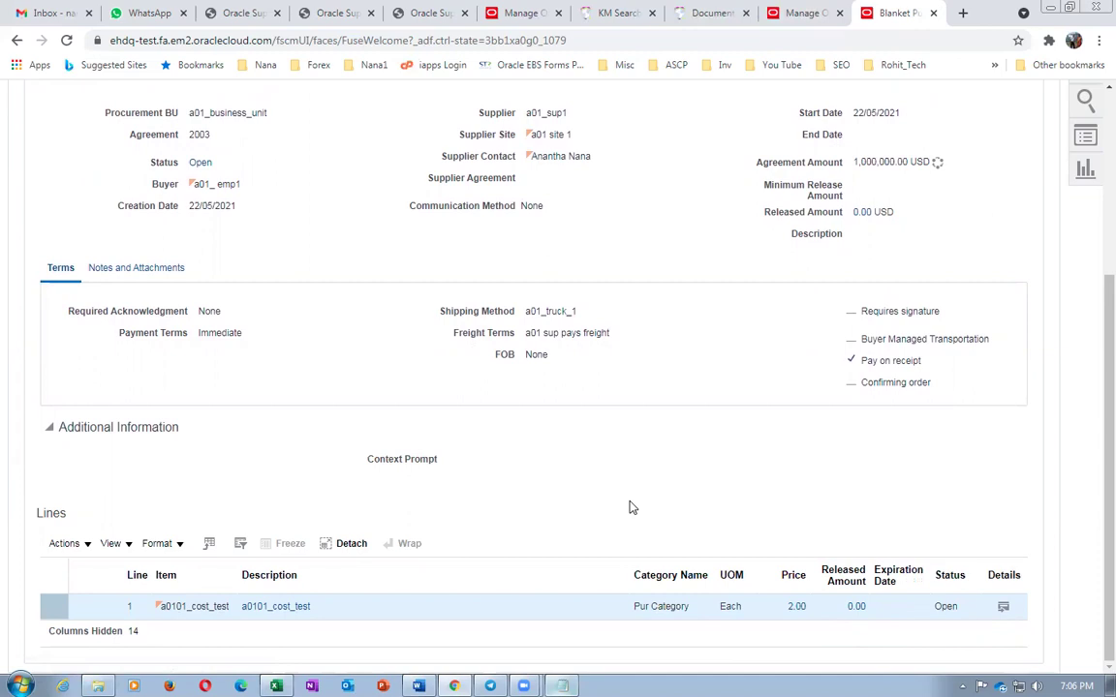
{"action": "scroll", "coordinate": [630, 508], "scroll_direction": "up", "scroll_amount": 5}
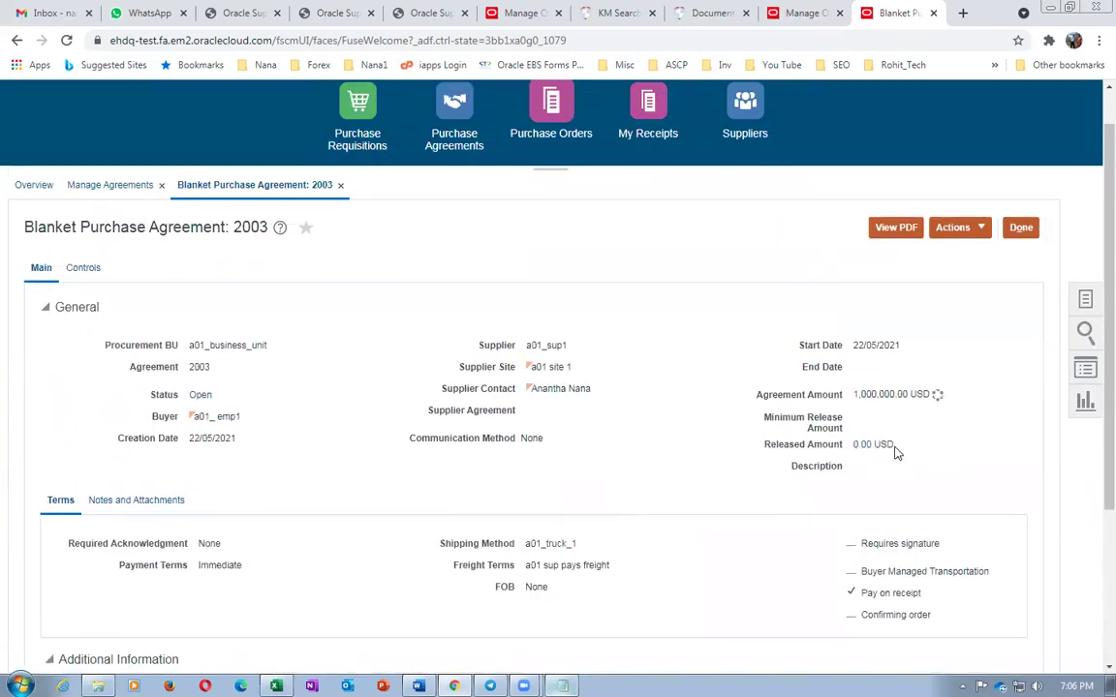
{"action": "scroll", "coordinate": [560, 484], "scroll_direction": "down", "scroll_amount": 5}
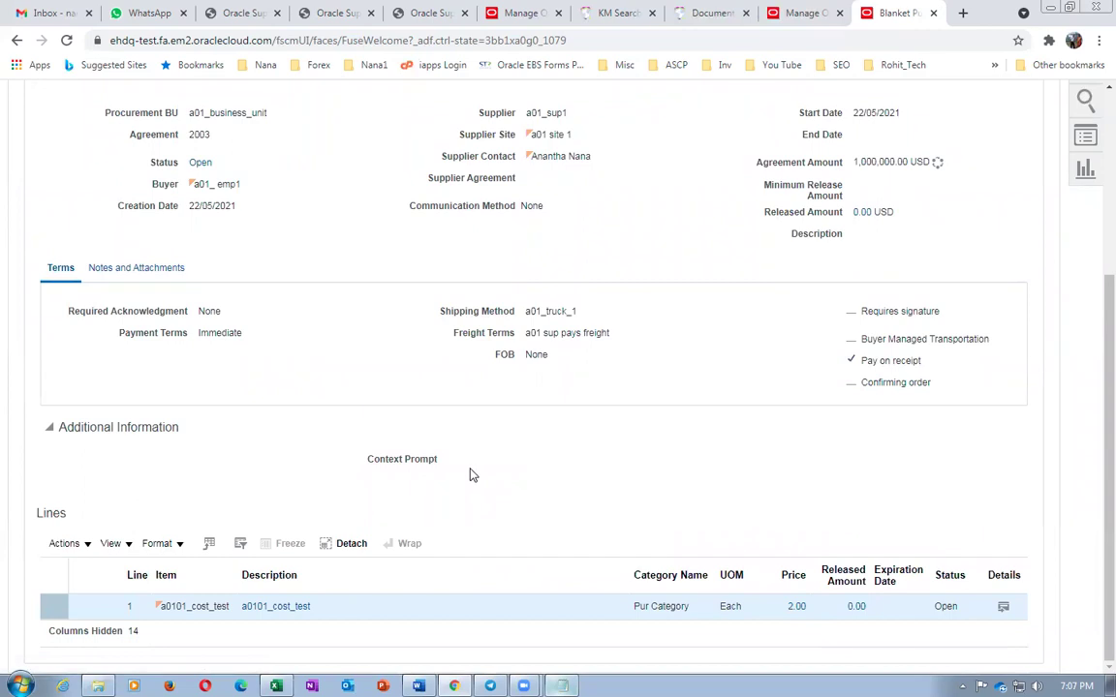
{"action": "scroll", "coordinate": [230, 440], "scroll_direction": "up", "scroll_amount": 2}
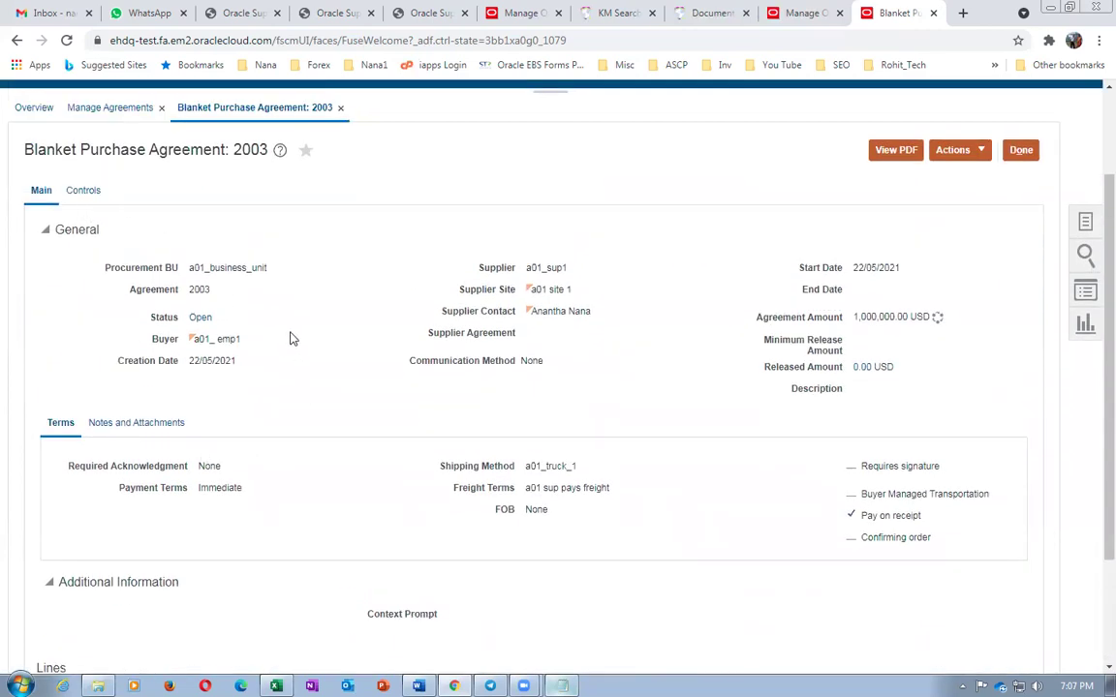
{"action": "double_click", "coordinate": [242, 147]}
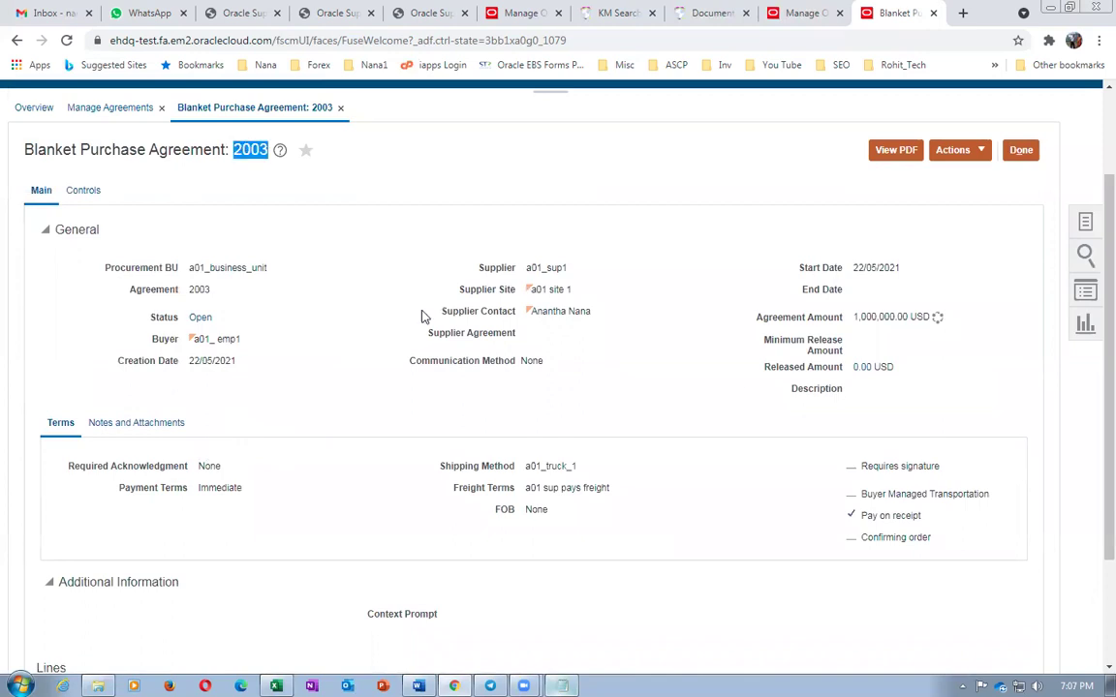
Close the agreement, open Manage Orders, and search for all purchase orders of the preset buyer.
{"action": "left_click", "coordinate": [1019, 155]}
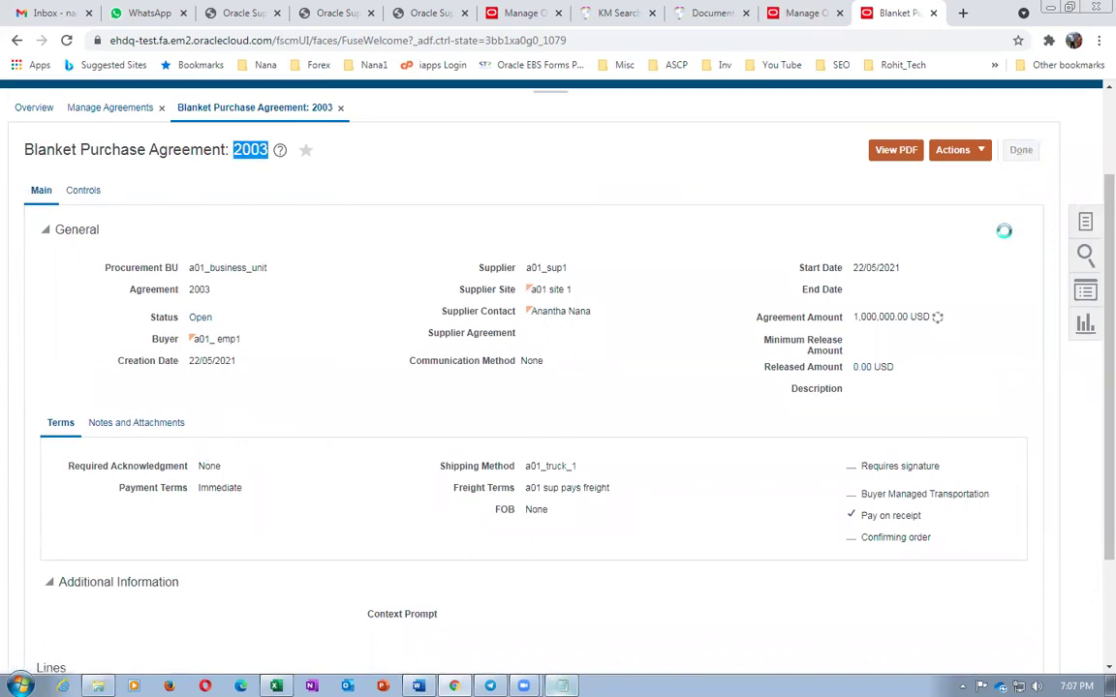
{"action": "left_click", "coordinate": [1084, 223]}
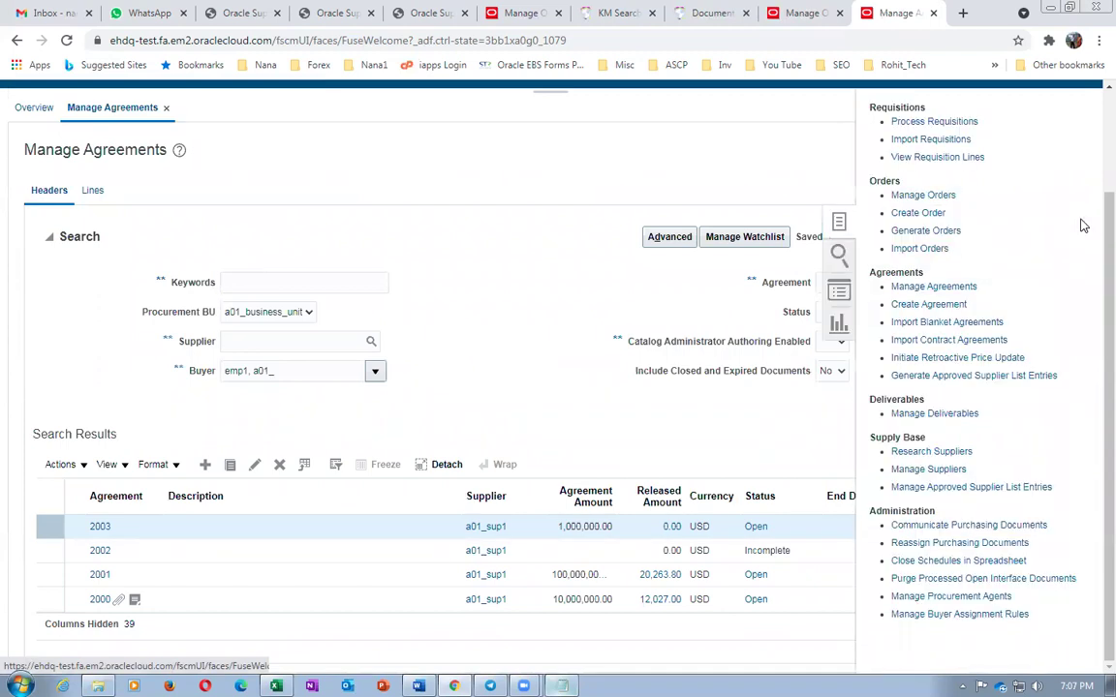
{"action": "left_click", "coordinate": [920, 195]}
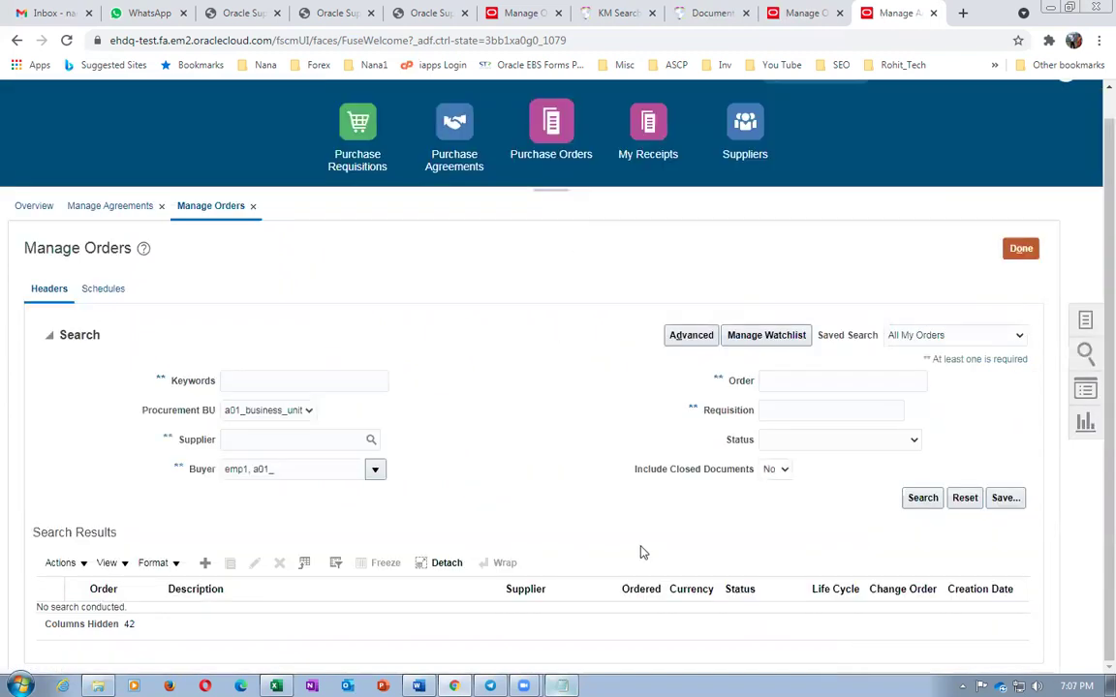
{"action": "left_click", "coordinate": [926, 498]}
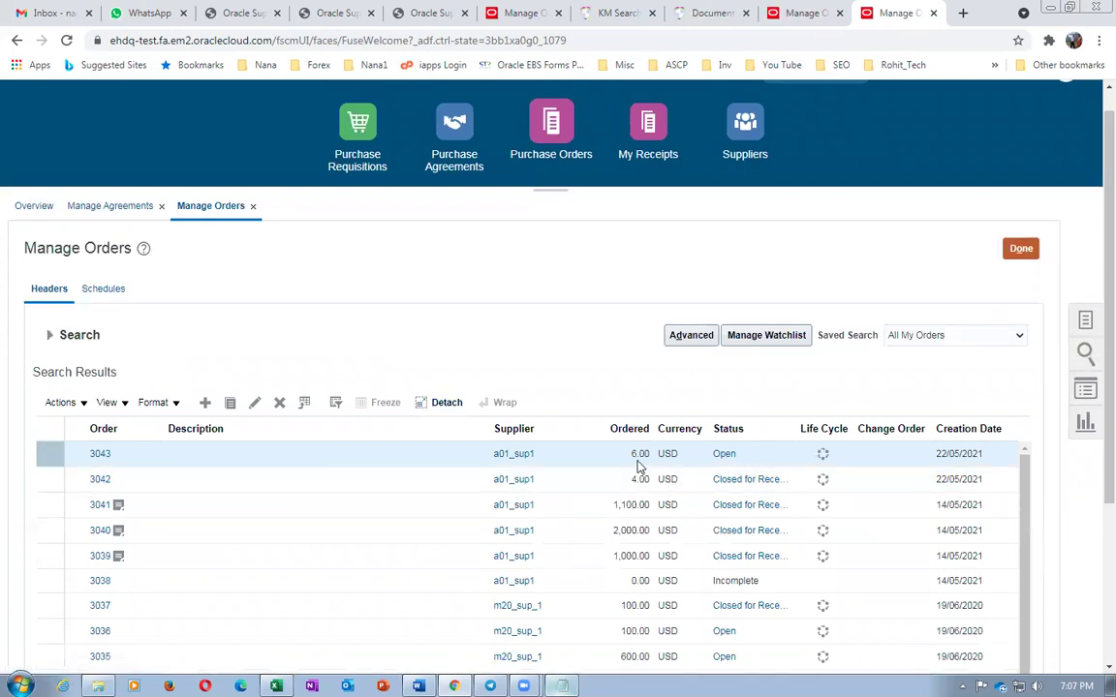
Open the newest purchase order and examine its general details, terms, requisition and source agreement.
{"action": "left_click", "coordinate": [100, 454]}
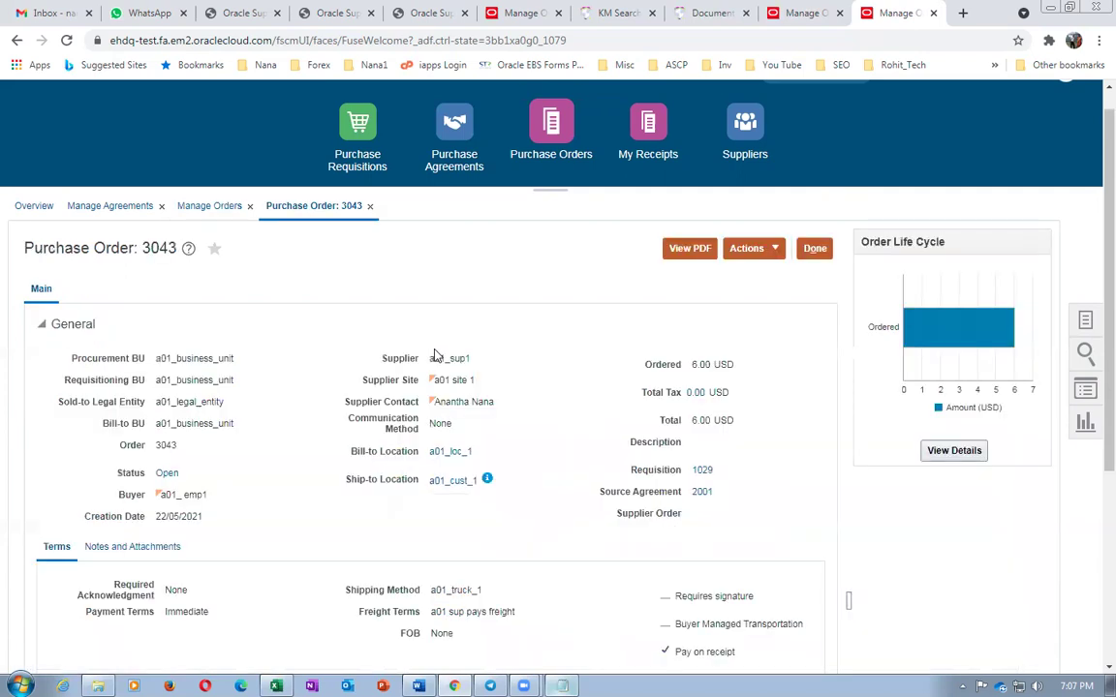
{"action": "scroll", "coordinate": [390, 314], "scroll_direction": "down", "scroll_amount": 1}
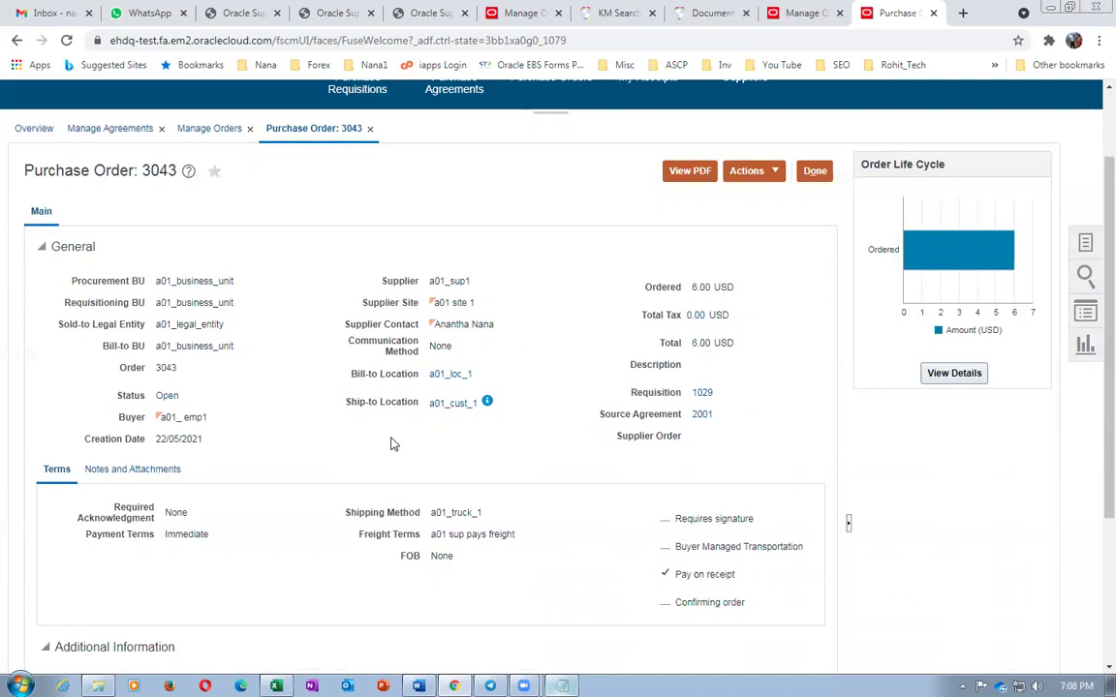
{"action": "scroll", "coordinate": [392, 444], "scroll_direction": "down", "scroll_amount": 1}
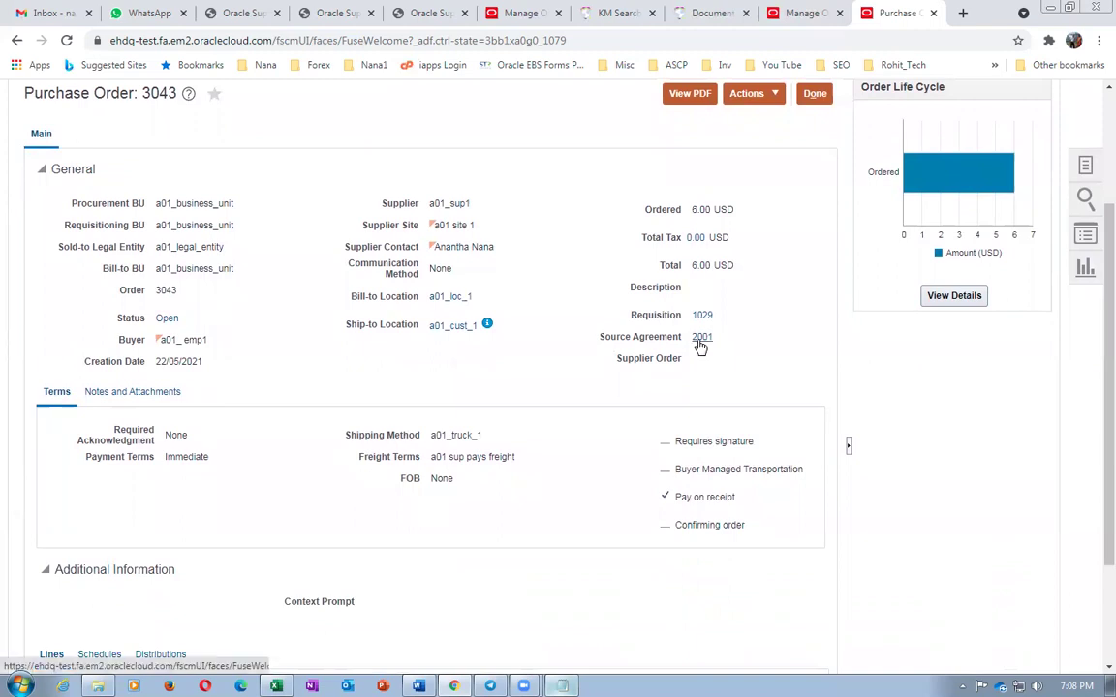
Close the purchase order, open Manage Agreements, and search the agreements for number 2001.
{"action": "left_click", "coordinate": [812, 95]}
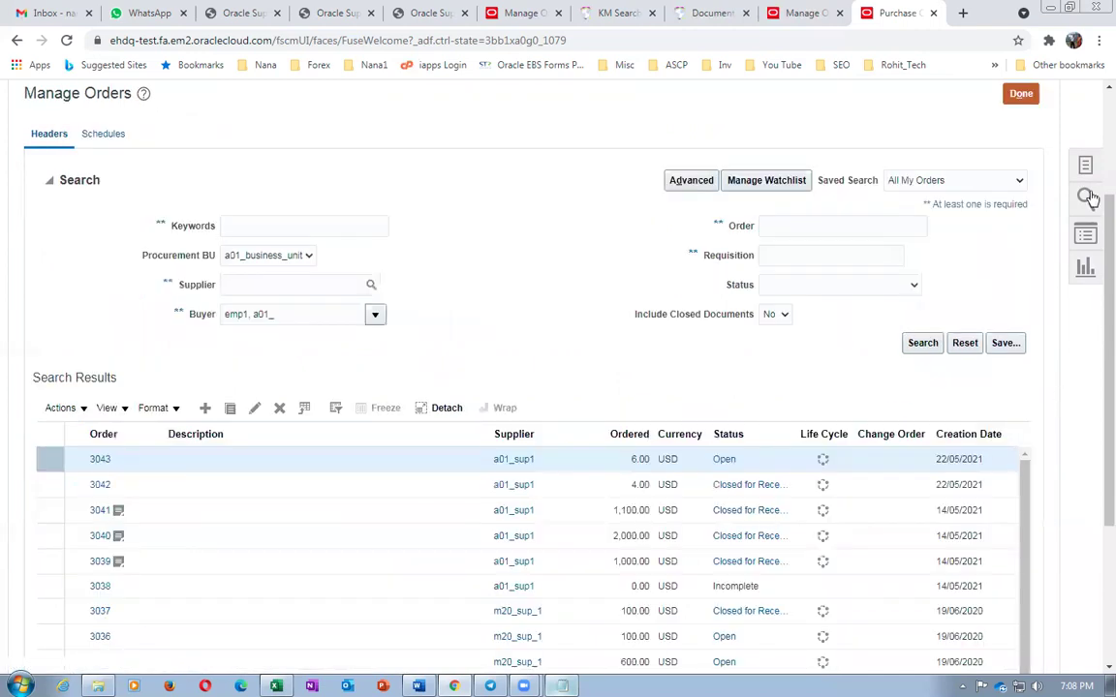
{"action": "left_click", "coordinate": [1084, 167]}
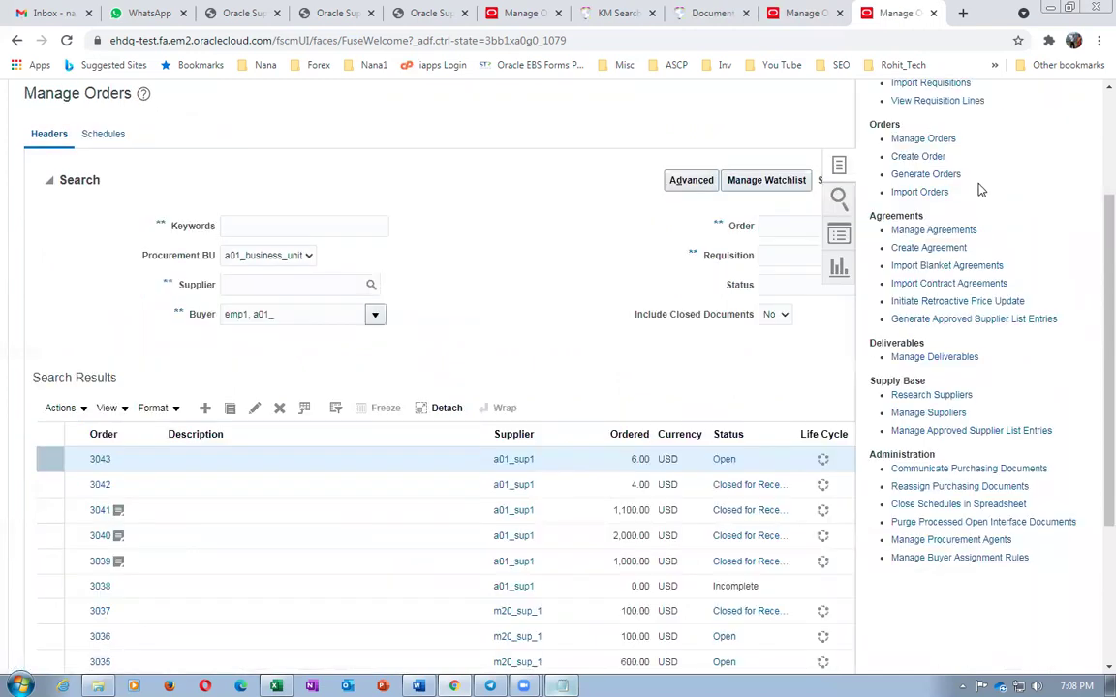
{"action": "left_click", "coordinate": [944, 230]}
{"action": "left_click", "coordinate": [859, 283]}
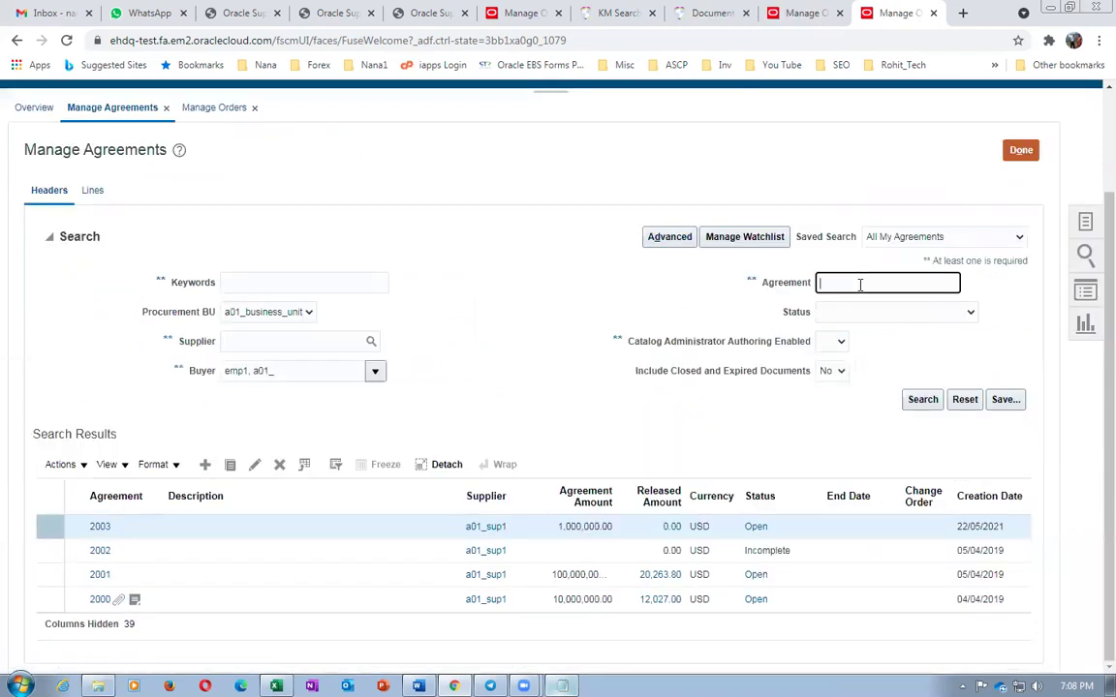
{"action": "type", "text": "2001"}
{"action": "left_click", "coordinate": [922, 399]}
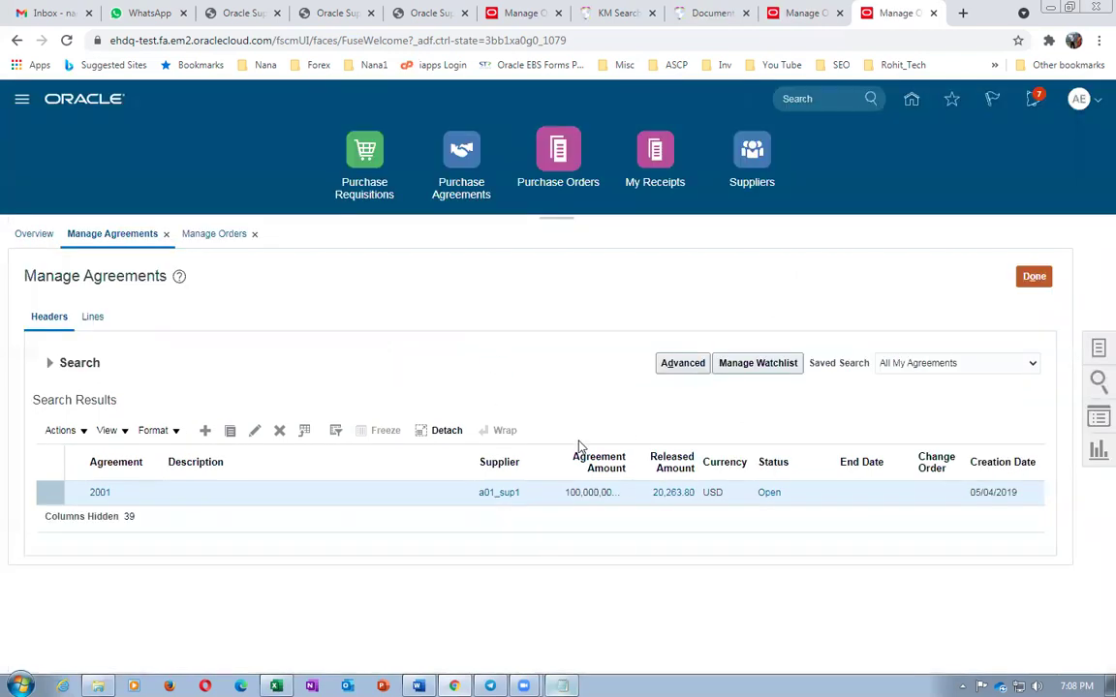
Drill into the agreement's released amount, dismiss the error, and examine the a0101_cost_test order schedules and the newest order's shipping note.
{"action": "left_click", "coordinate": [670, 493]}
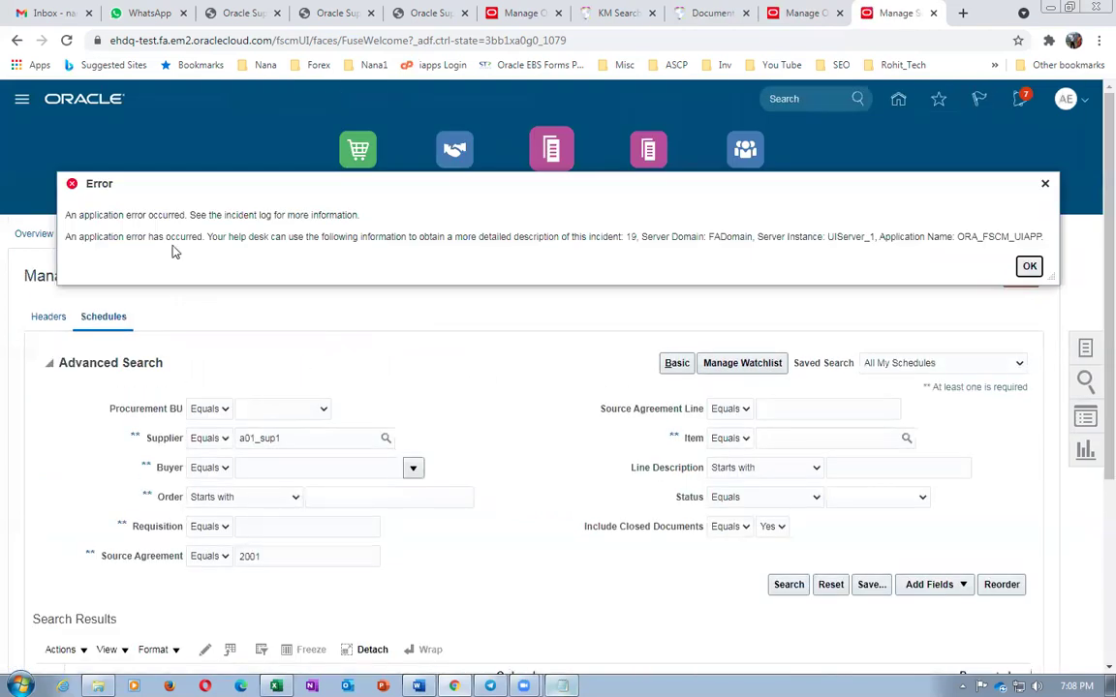
{"action": "left_click", "coordinate": [1028, 265]}
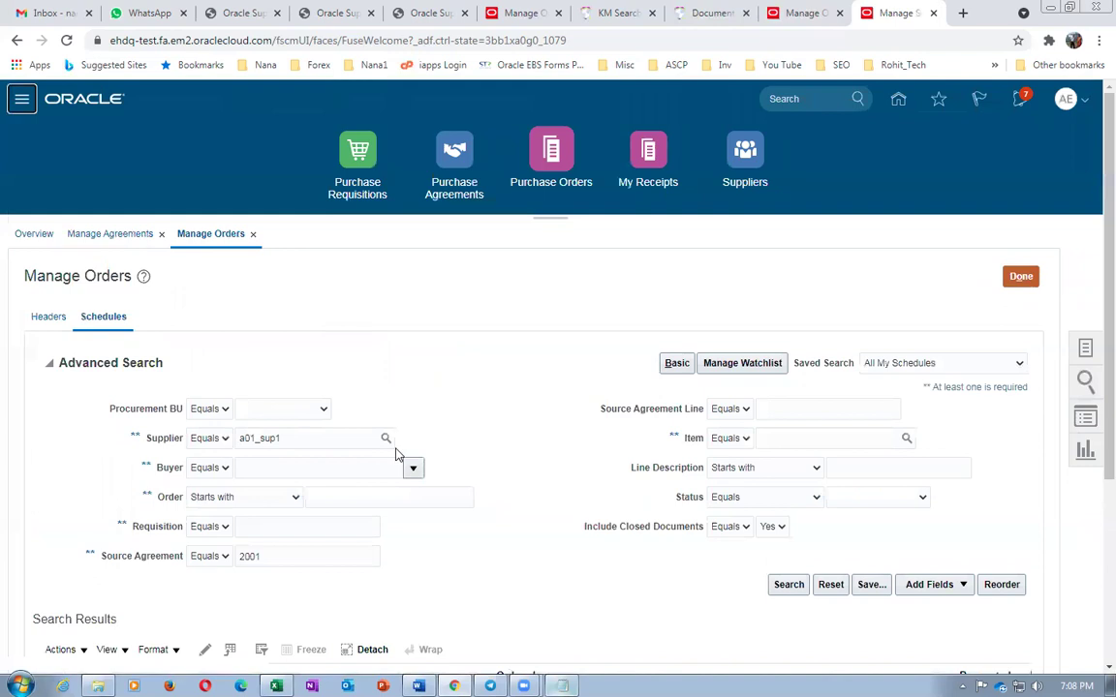
{"action": "scroll", "coordinate": [363, 402], "scroll_direction": "down", "scroll_amount": 3}
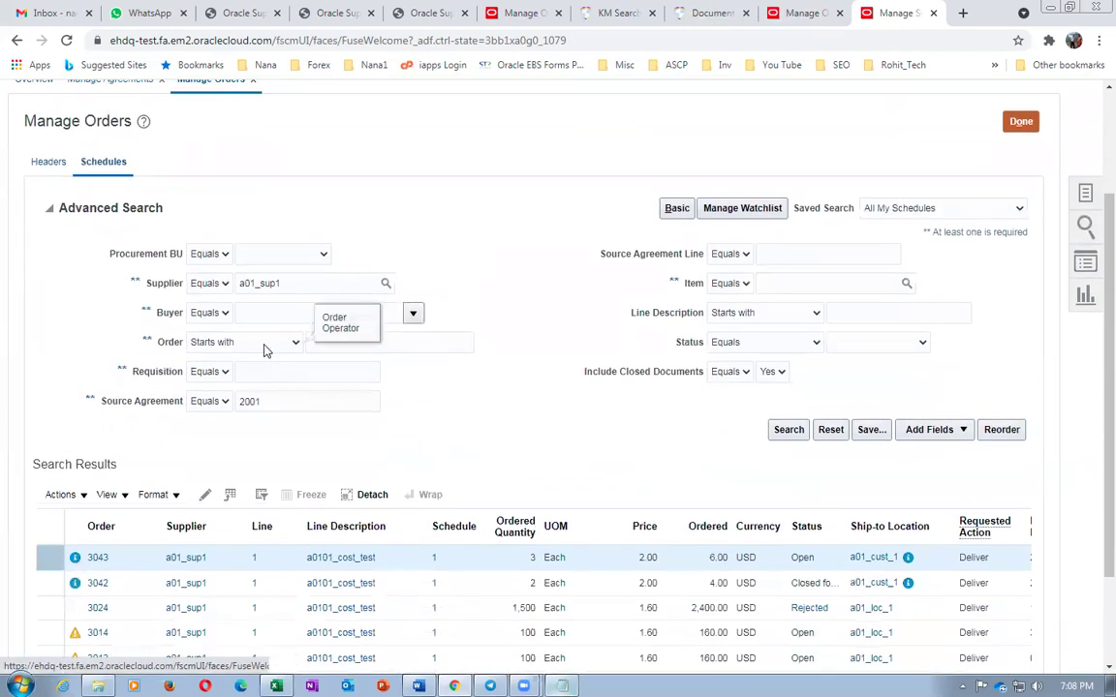
{"action": "scroll", "coordinate": [266, 348], "scroll_direction": "down", "scroll_amount": 3}
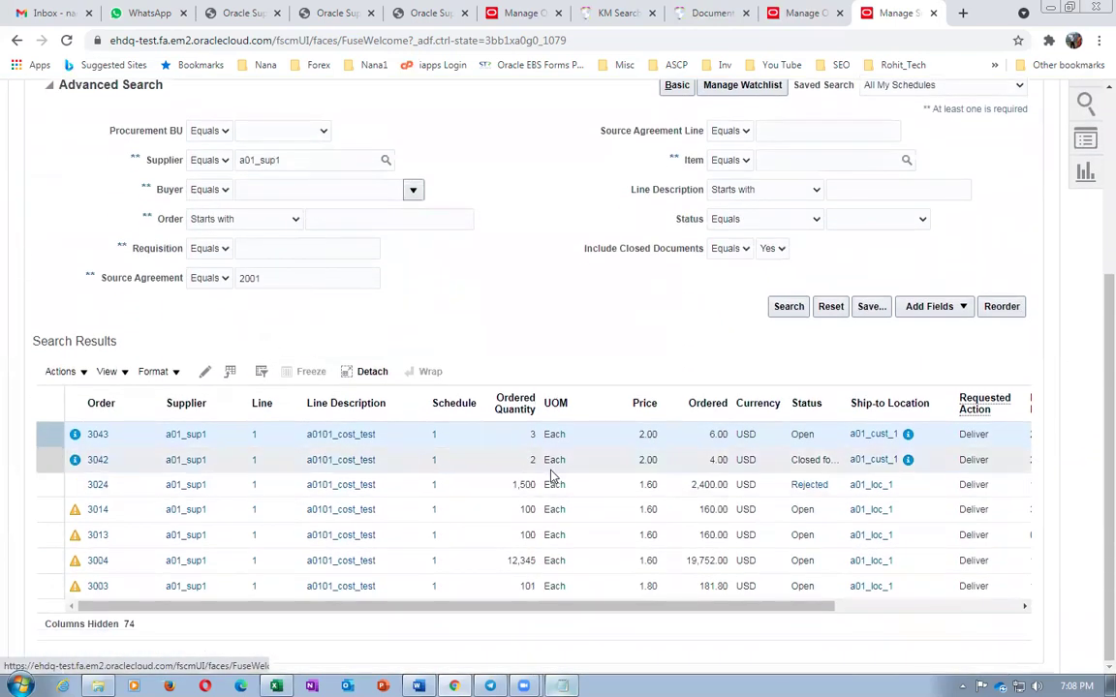
{"action": "mouse_move", "coordinate": [75, 464]}
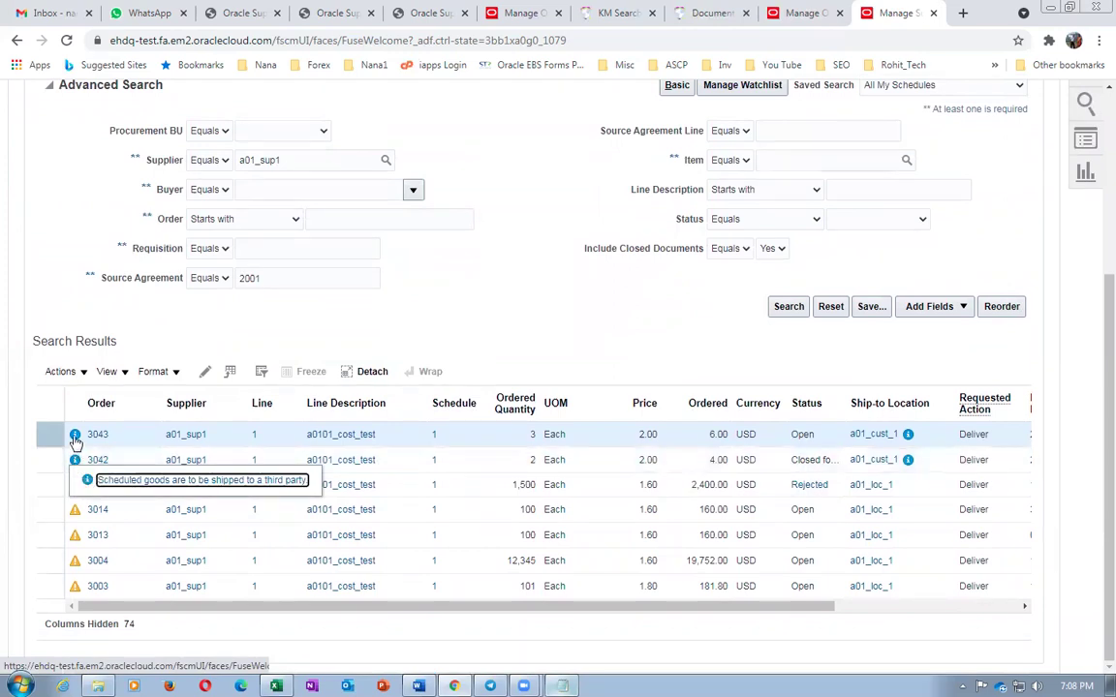
{"action": "mouse_move", "coordinate": [78, 442]}
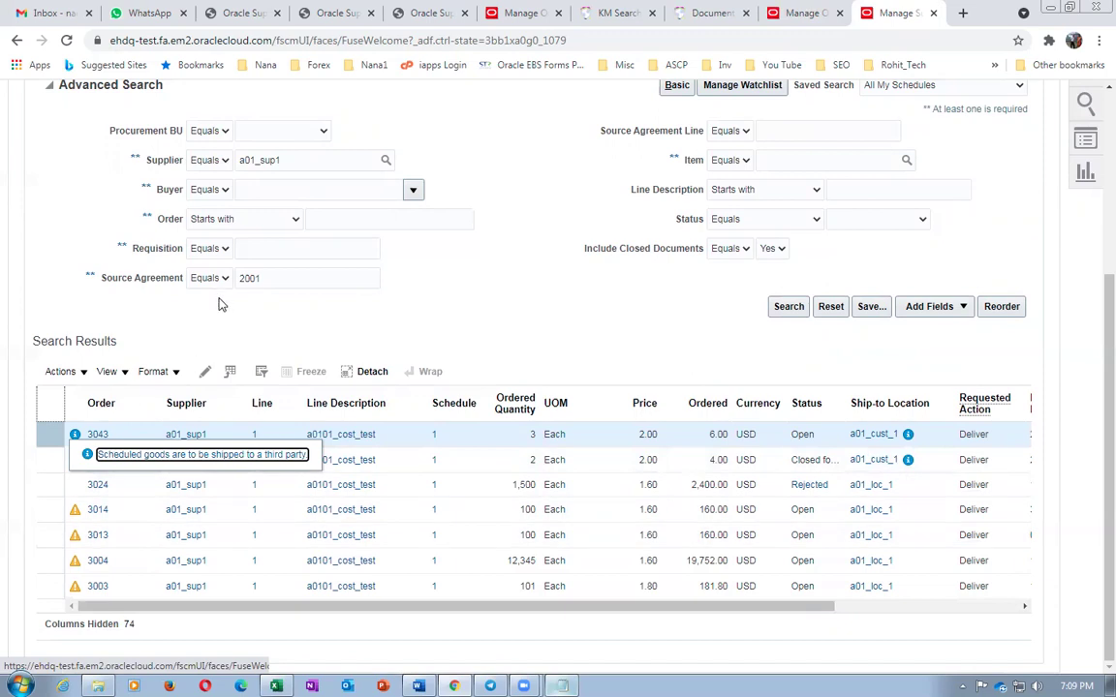
Open the newest purchase order from the schedule results and examine its ship-to location and a0101_cost_test line.
{"action": "left_click", "coordinate": [95, 434]}
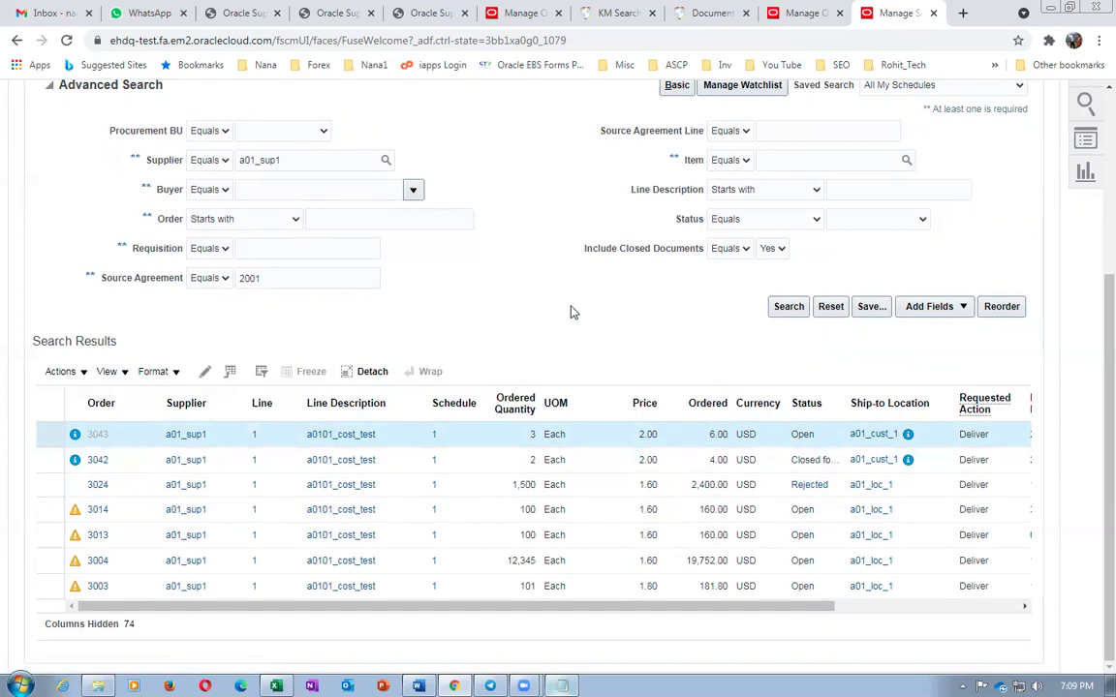
{"action": "scroll", "coordinate": [513, 288], "scroll_direction": "down", "scroll_amount": 4}
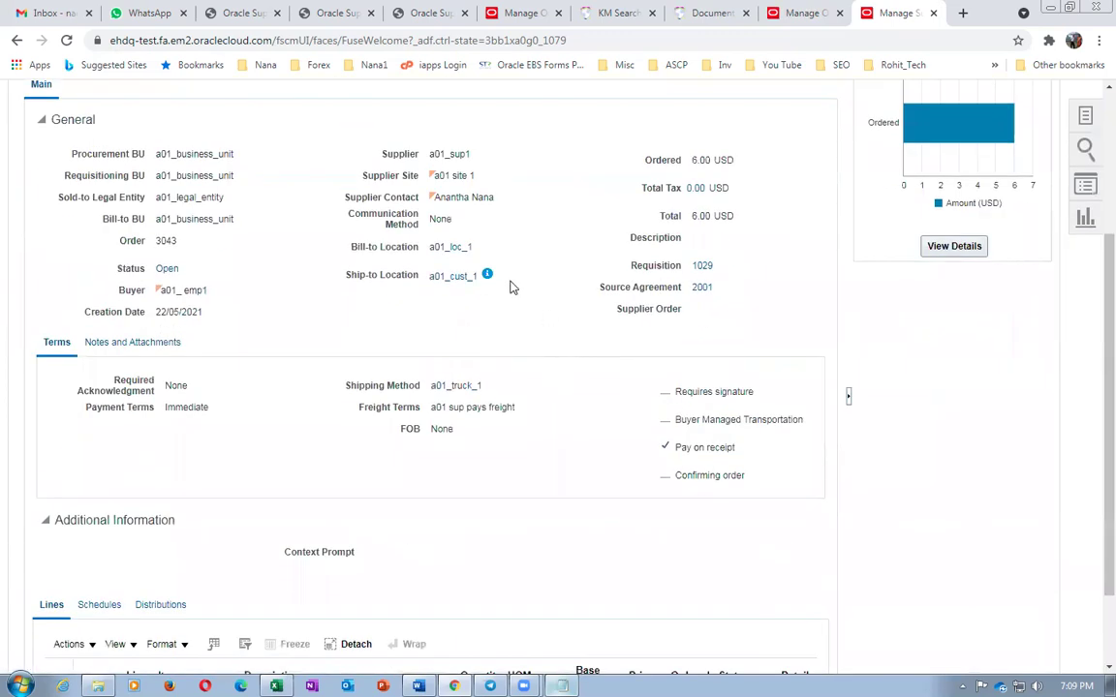
{"action": "mouse_move", "coordinate": [487, 275]}
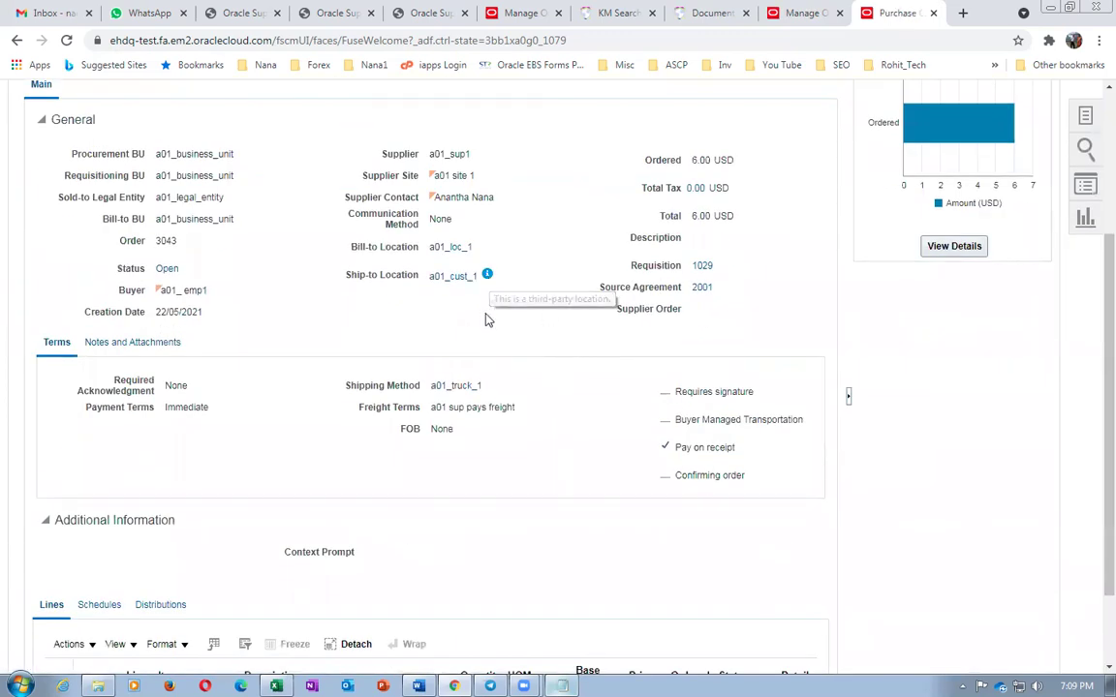
{"action": "scroll", "coordinate": [487, 320], "scroll_direction": "down", "scroll_amount": 2}
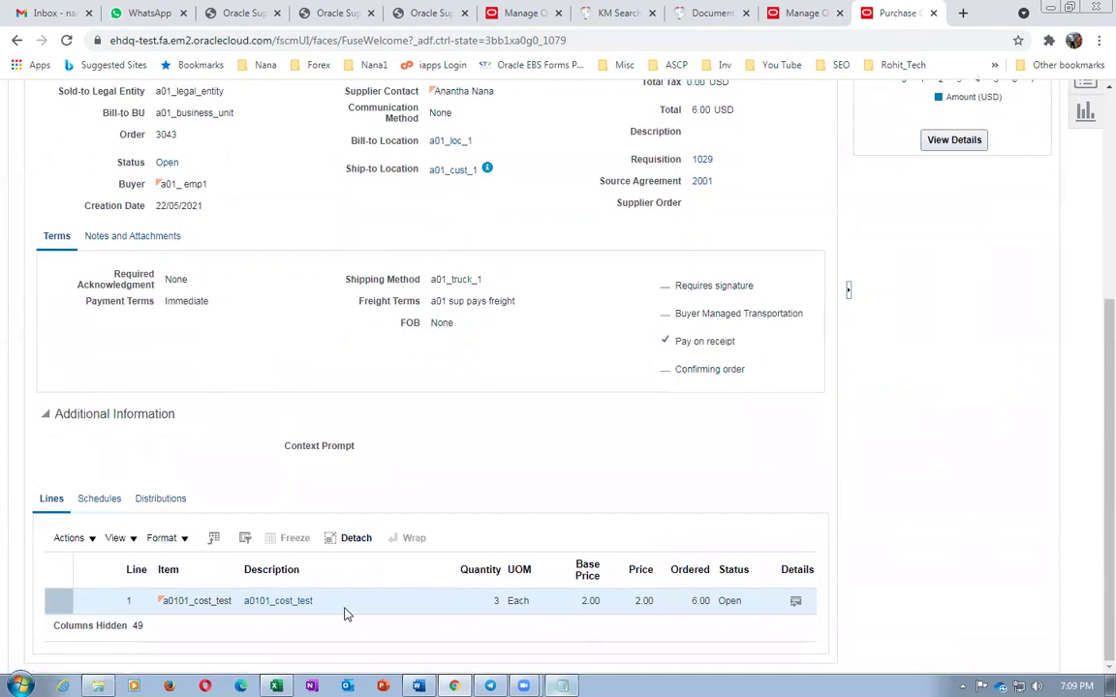
{"action": "scroll", "coordinate": [130, 377], "scroll_direction": "up", "scroll_amount": 3}
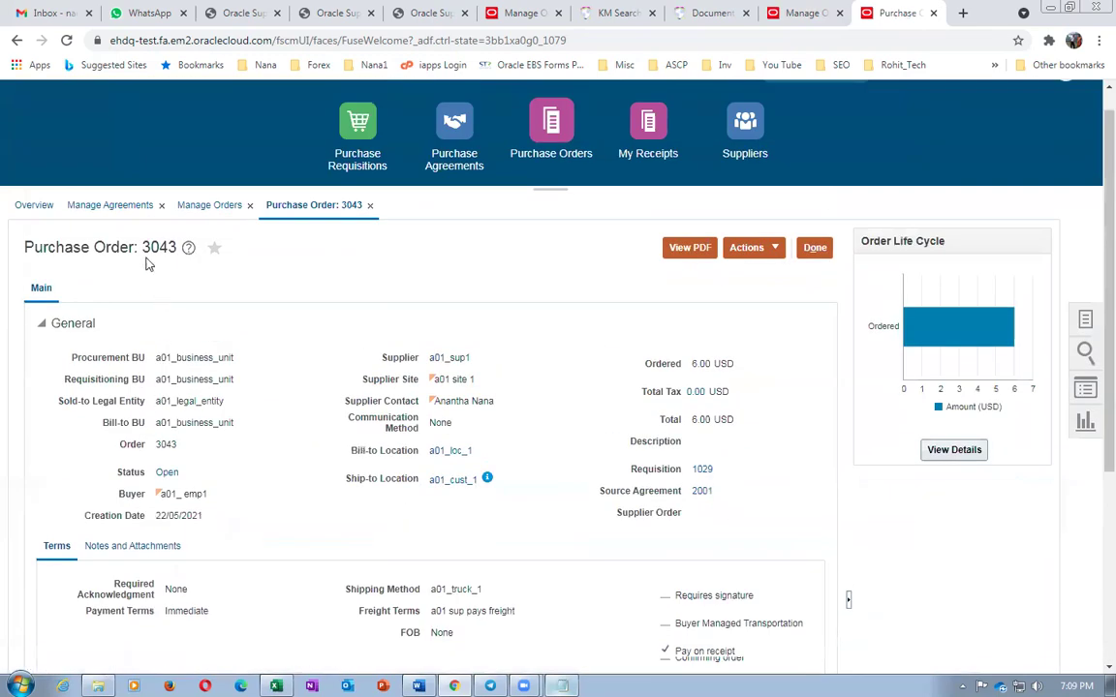
{"action": "scroll", "coordinate": [335, 533], "scroll_direction": "down", "scroll_amount": 5}
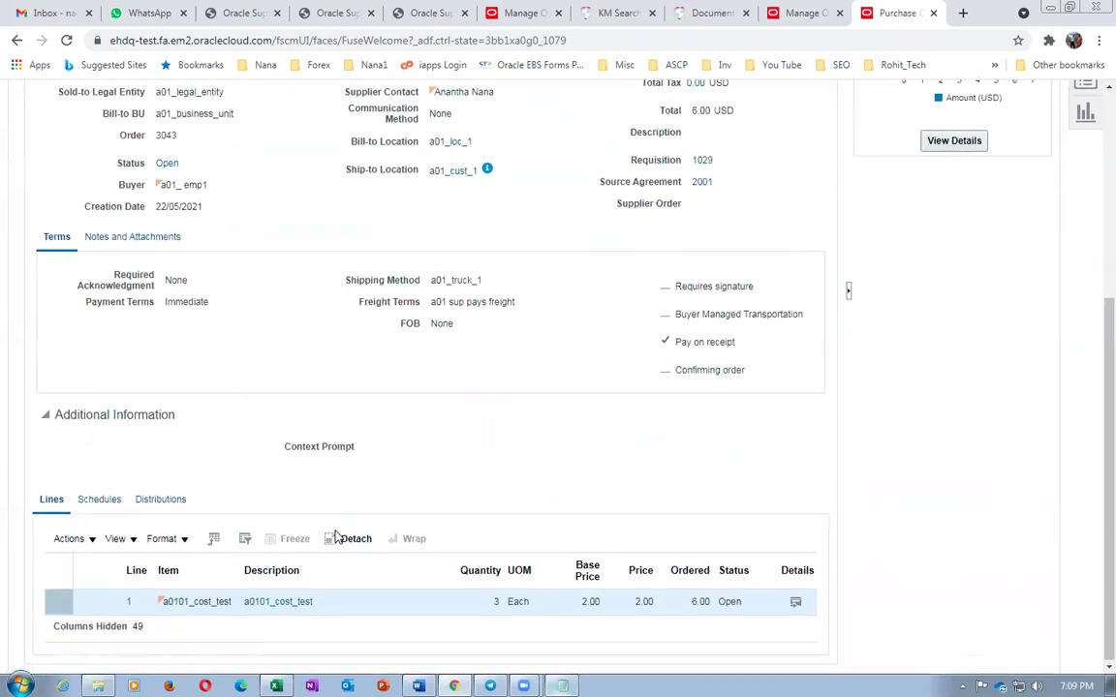
View the purchase order's schedule and its shipping information note, then highlight the order number in the heading.
{"action": "left_click", "coordinate": [101, 500]}
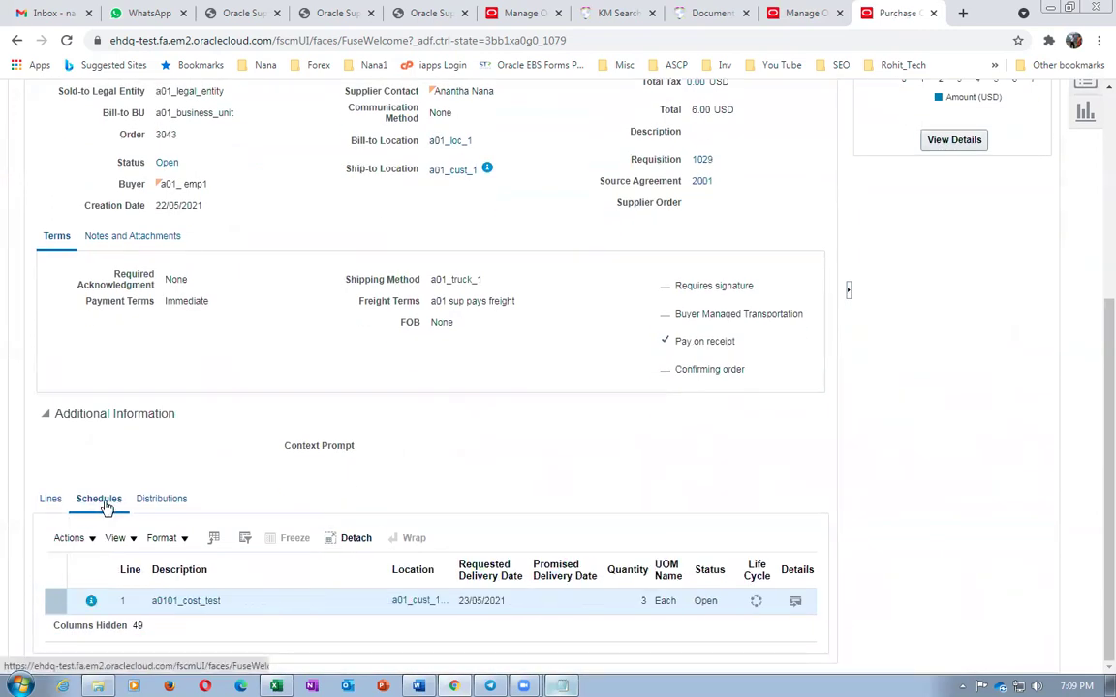
{"action": "left_click", "coordinate": [92, 602]}
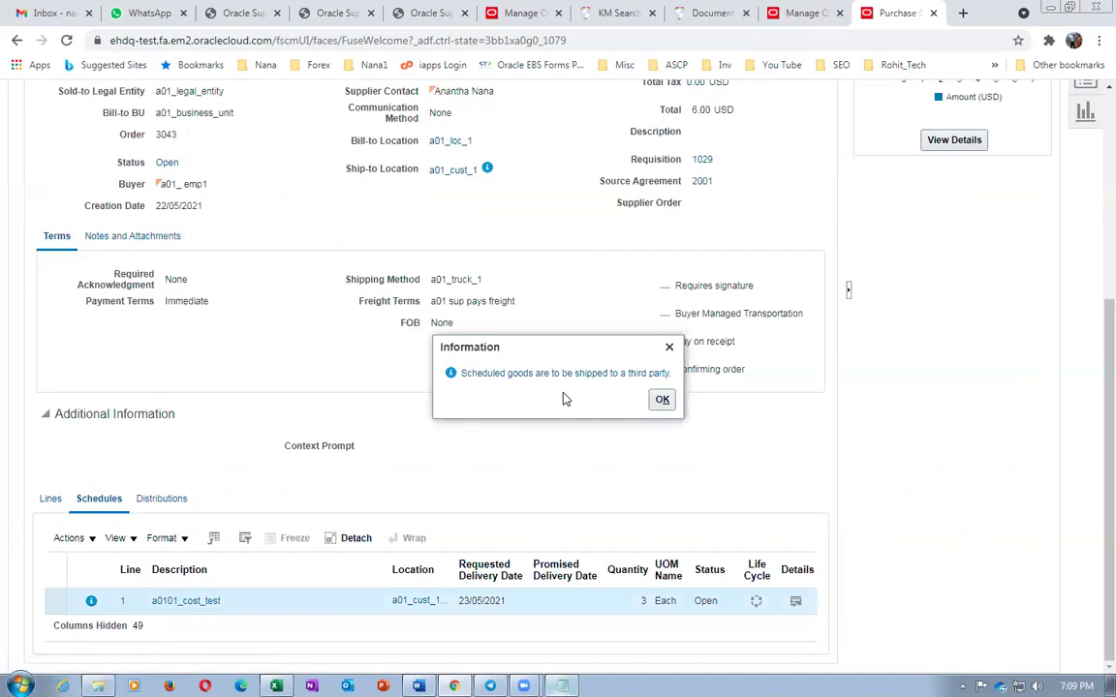
{"action": "left_click", "coordinate": [662, 402]}
{"action": "scroll", "coordinate": [976, 399], "scroll_direction": "up", "scroll_amount": 4}
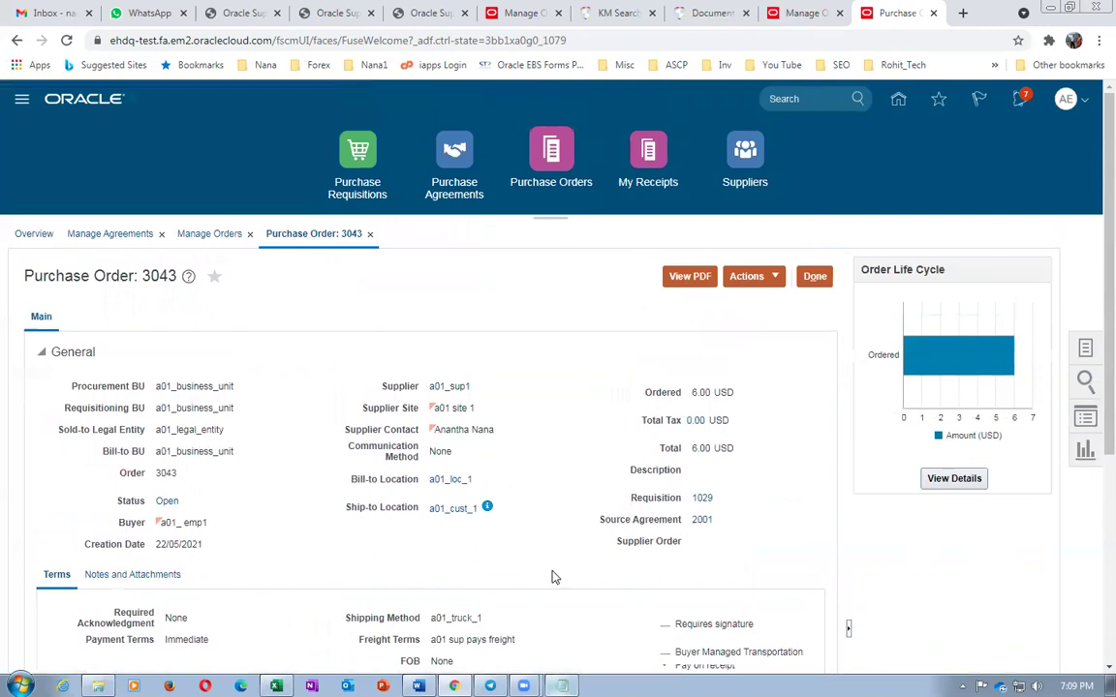
{"action": "double_click", "coordinate": [152, 275]}
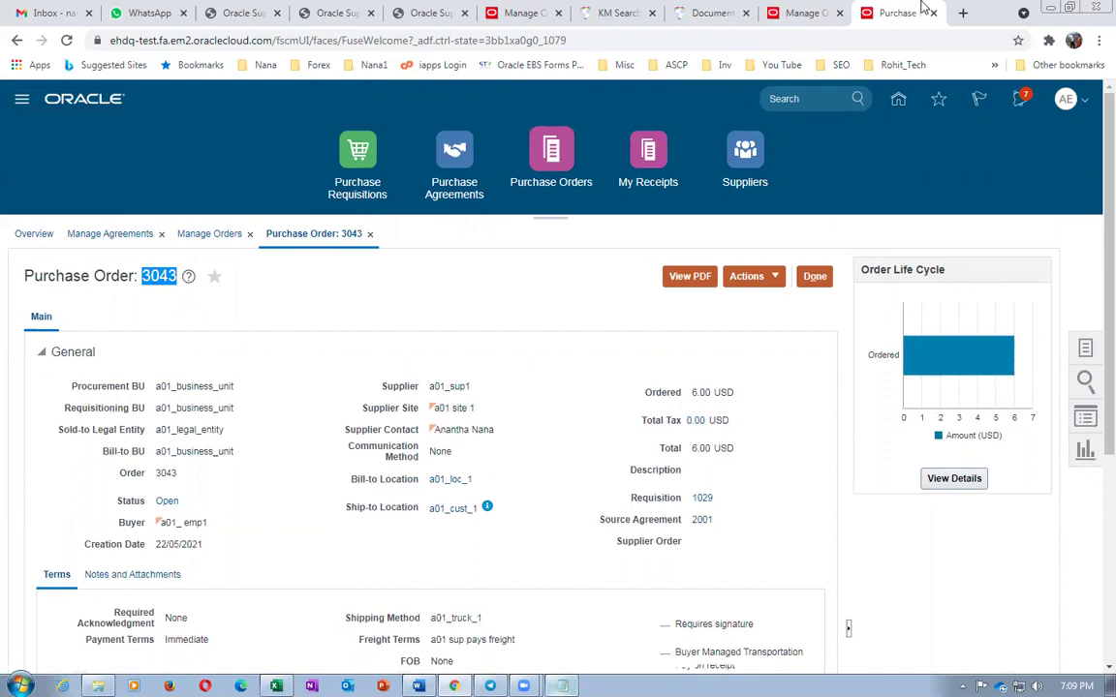
Switch to the sales order's orchestration process and examine the Procure task in its orchestration plan.
{"action": "left_click", "coordinate": [800, 13]}
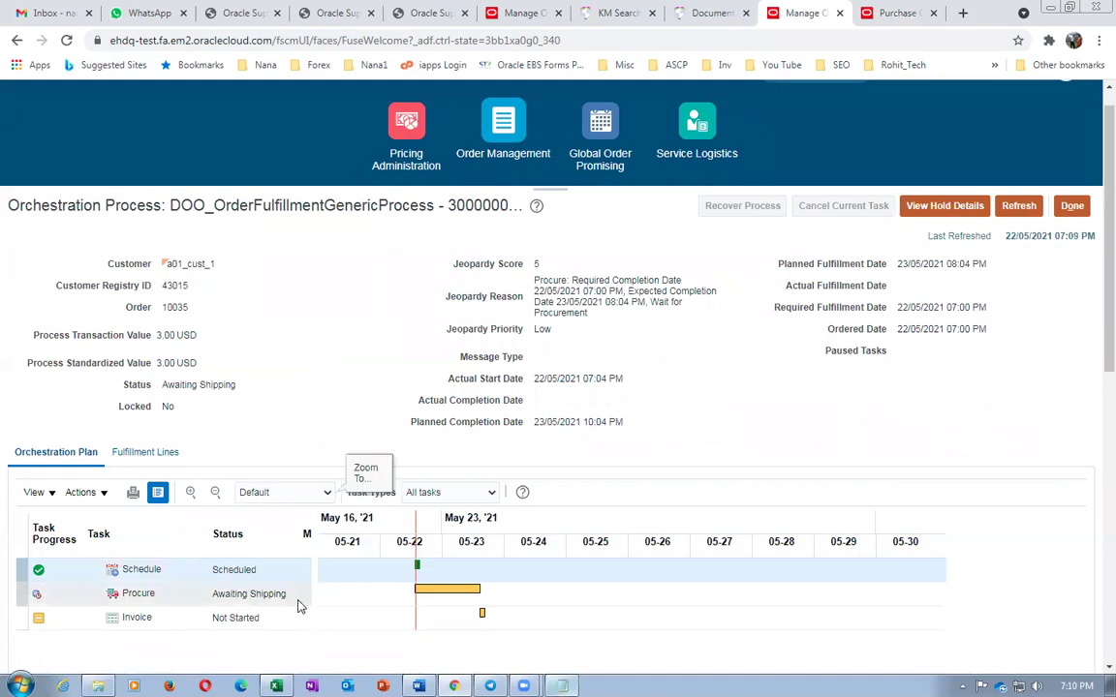
{"action": "left_click", "coordinate": [220, 591]}
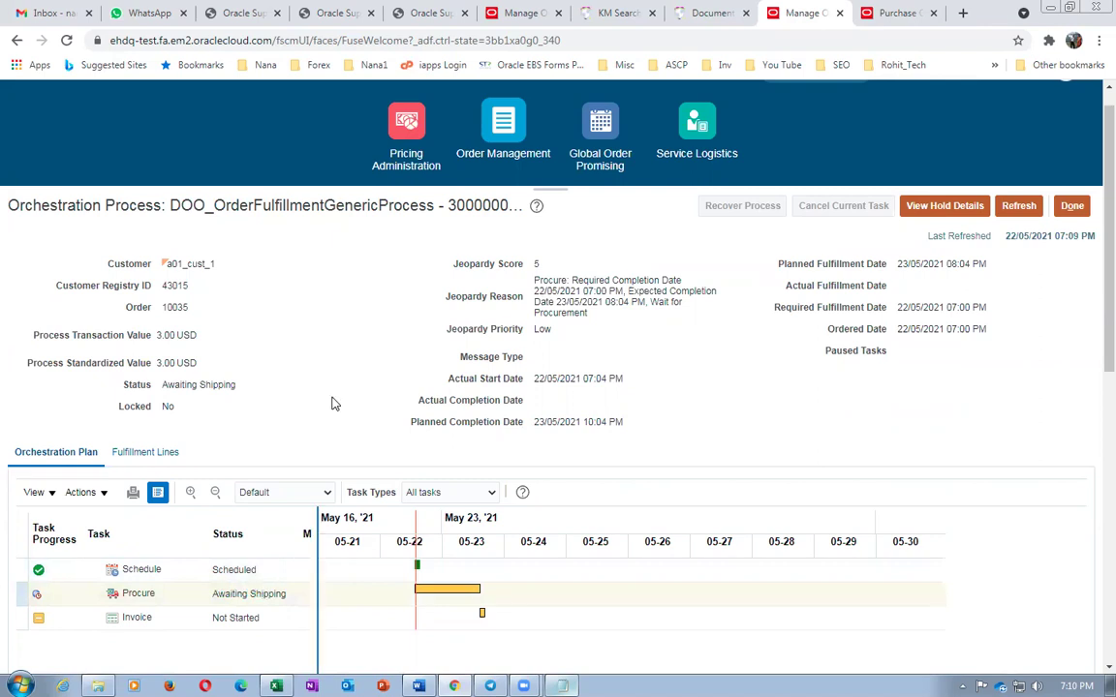
{"action": "scroll", "coordinate": [321, 391], "scroll_direction": "down", "scroll_amount": 2}
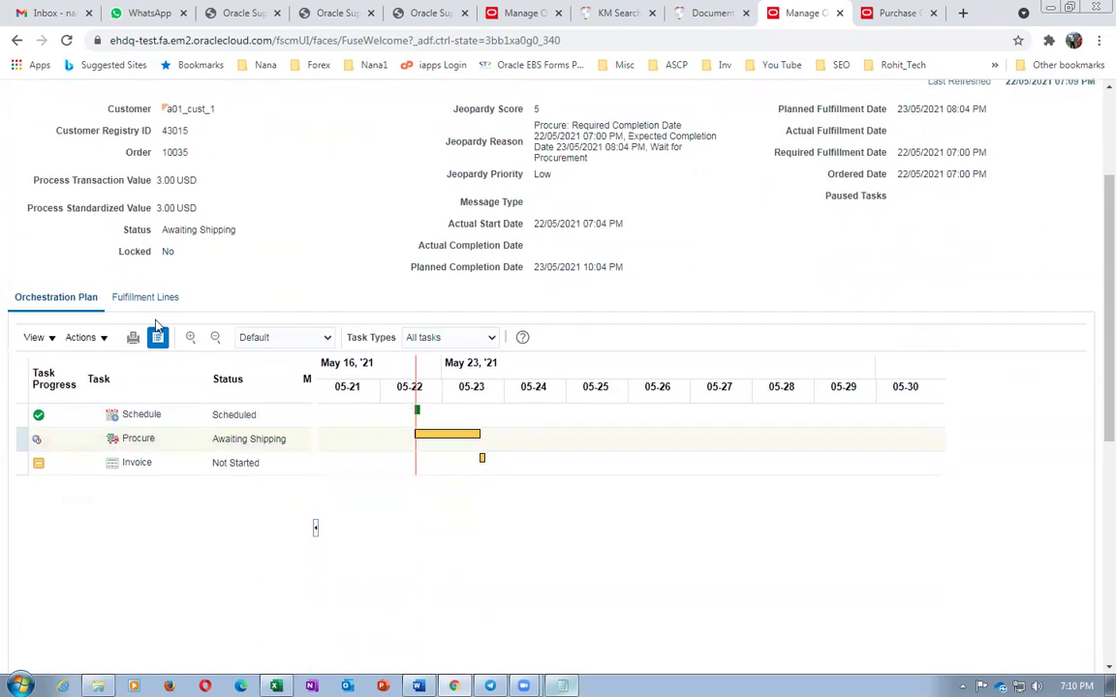
Show the fulfillment line's supply details and examine the drop shipment purchase order, supplier and requisition references.
{"action": "left_click", "coordinate": [150, 299]}
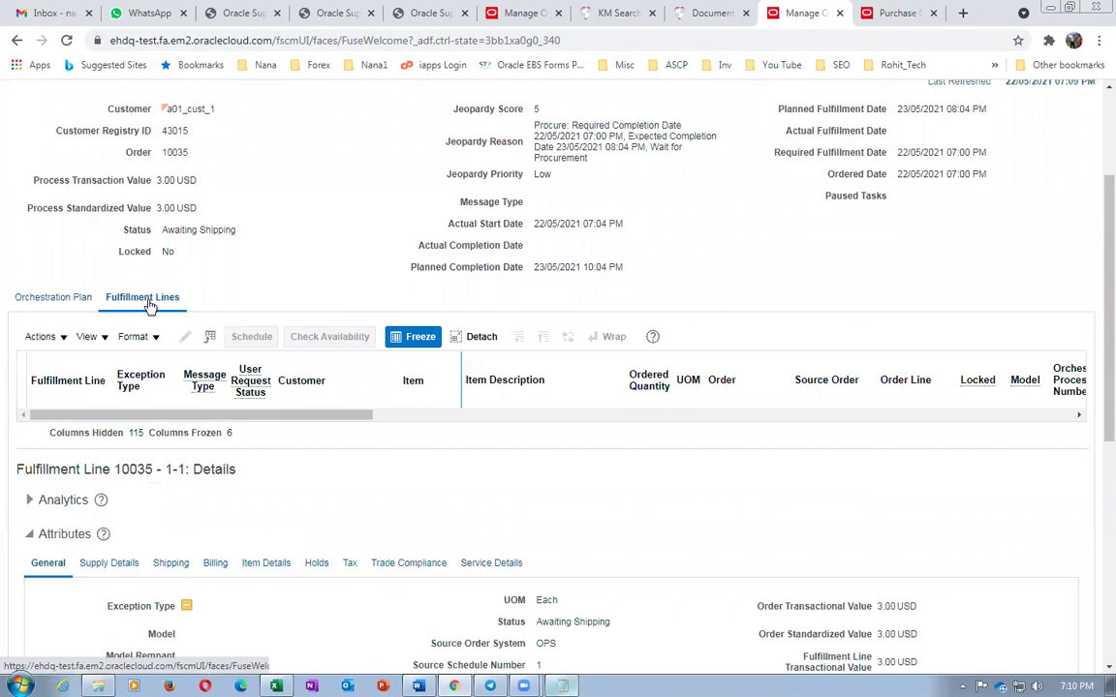
{"action": "scroll", "coordinate": [145, 302], "scroll_direction": "down", "scroll_amount": 2}
{"action": "left_click", "coordinate": [125, 334]}
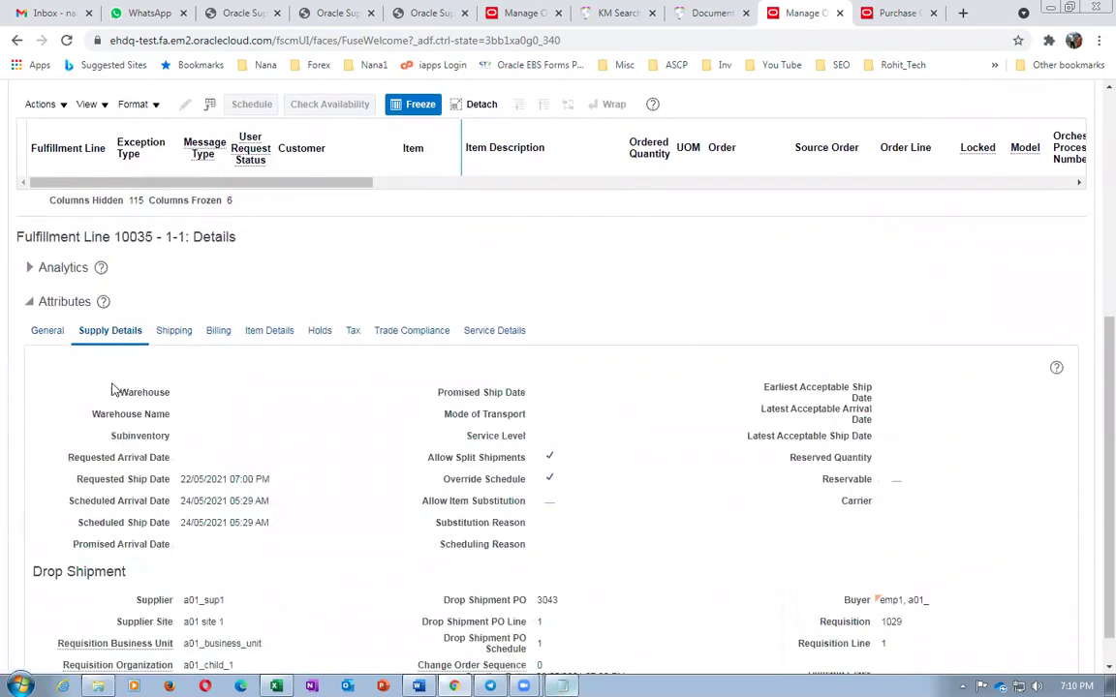
{"action": "scroll", "coordinate": [217, 341], "scroll_direction": "down", "scroll_amount": 1}
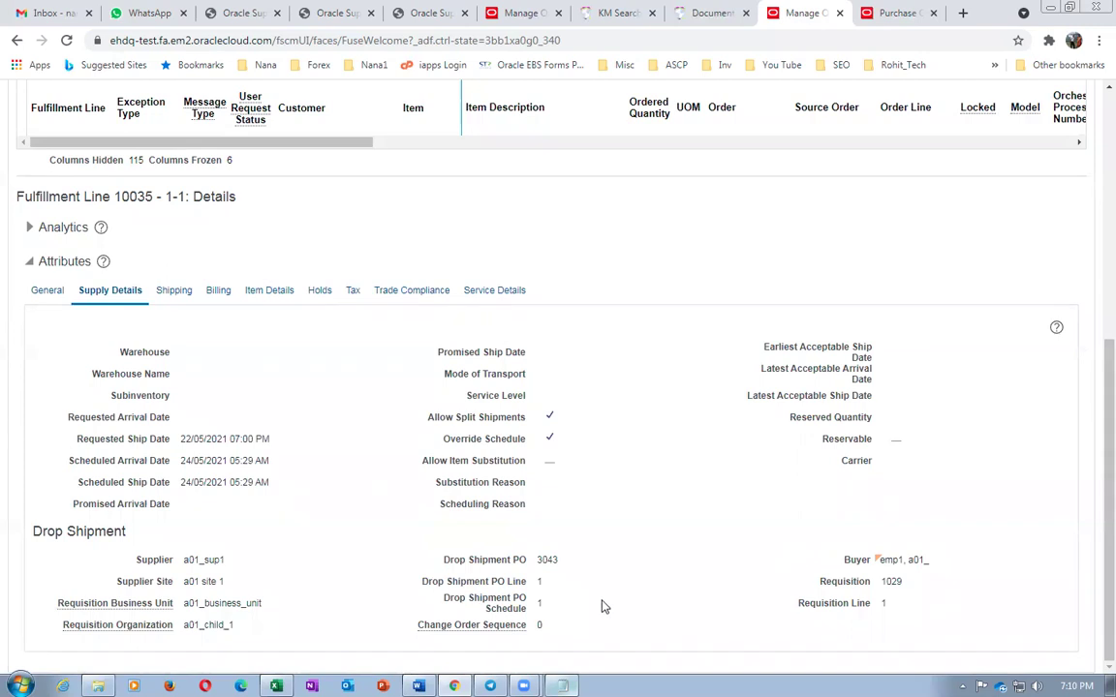
{"action": "scroll", "coordinate": [600, 607], "scroll_direction": "up", "scroll_amount": 5}
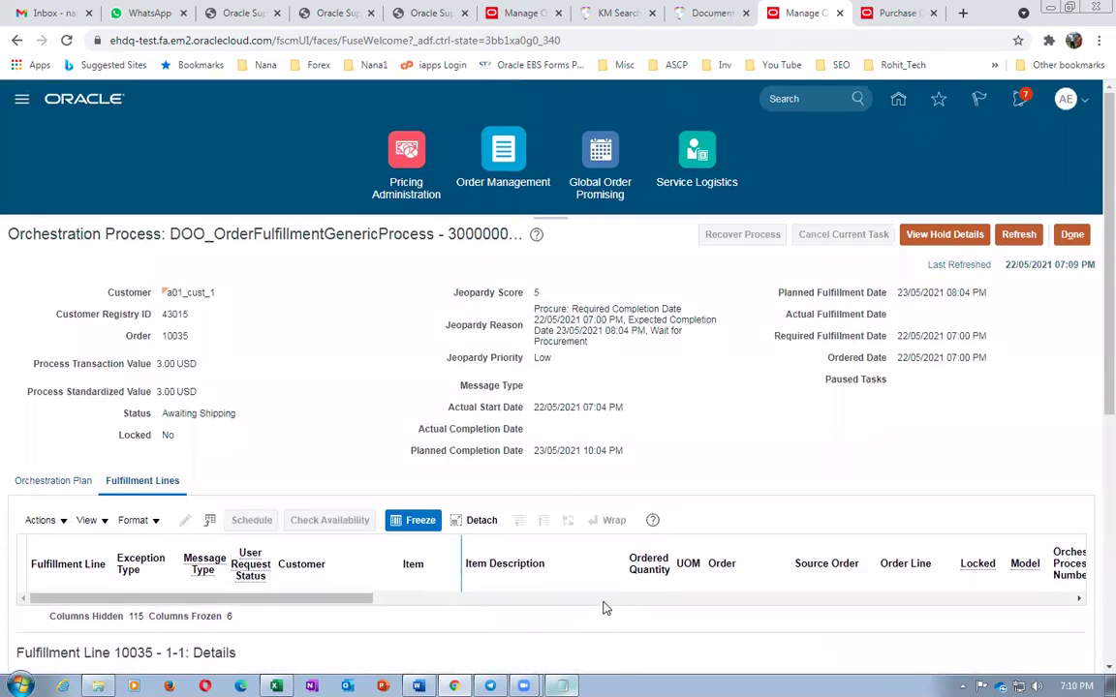
{"action": "scroll", "coordinate": [902, 453], "scroll_direction": "down", "scroll_amount": 5}
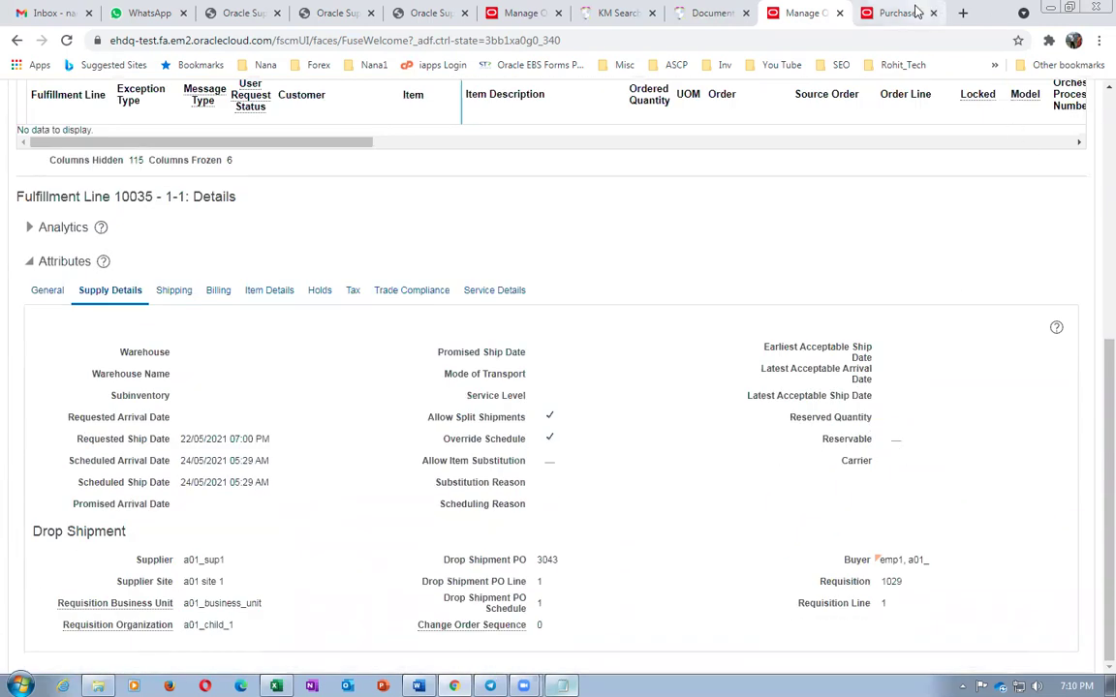
Return to the home page in the purchase order session and open the Receive Expected Shipments receipts task in Inventory Management.
{"action": "left_click", "coordinate": [877, 13]}
{"action": "left_click", "coordinate": [898, 99]}
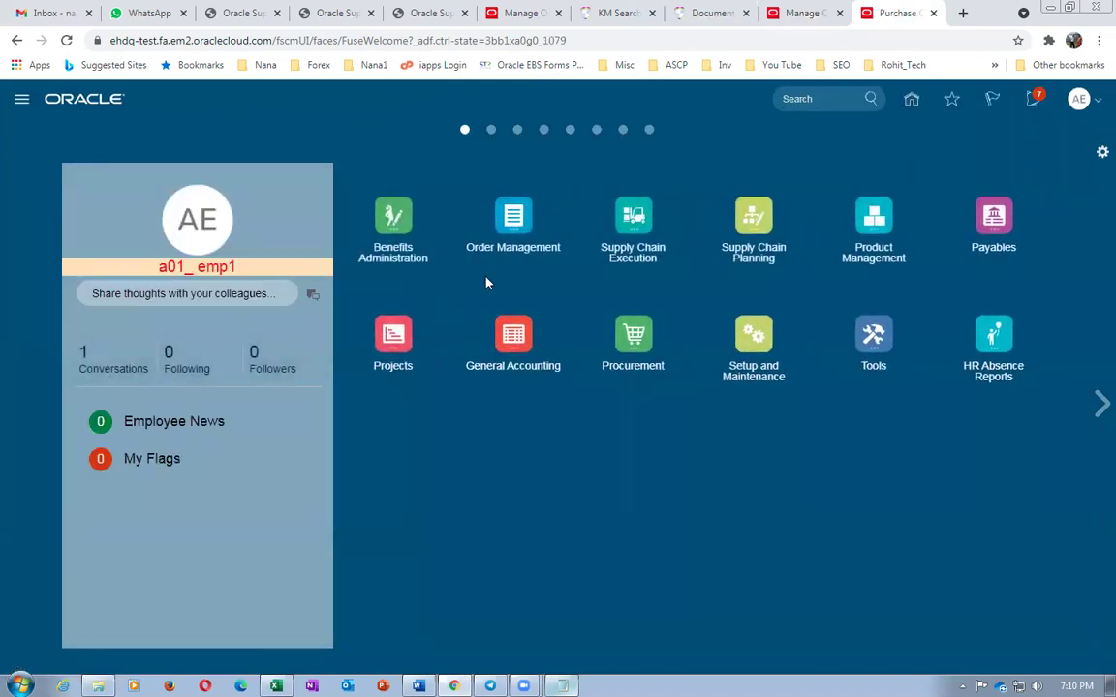
{"action": "left_click", "coordinate": [635, 217]}
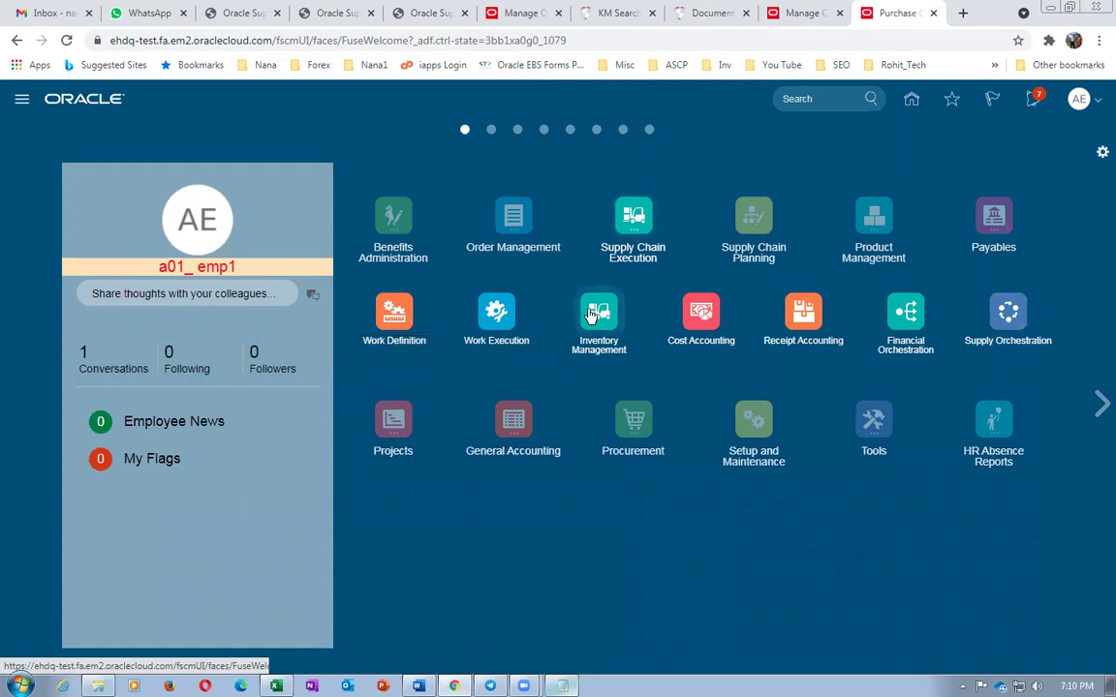
{"action": "left_click", "coordinate": [993, 225]}
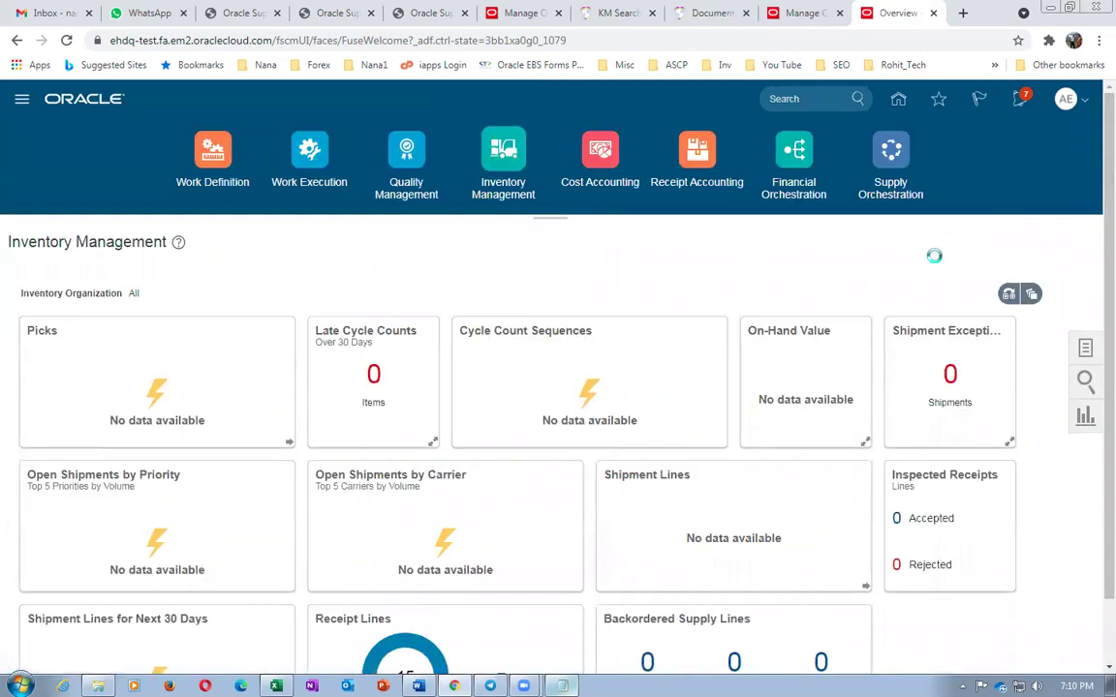
{"action": "left_click", "coordinate": [851, 234]}
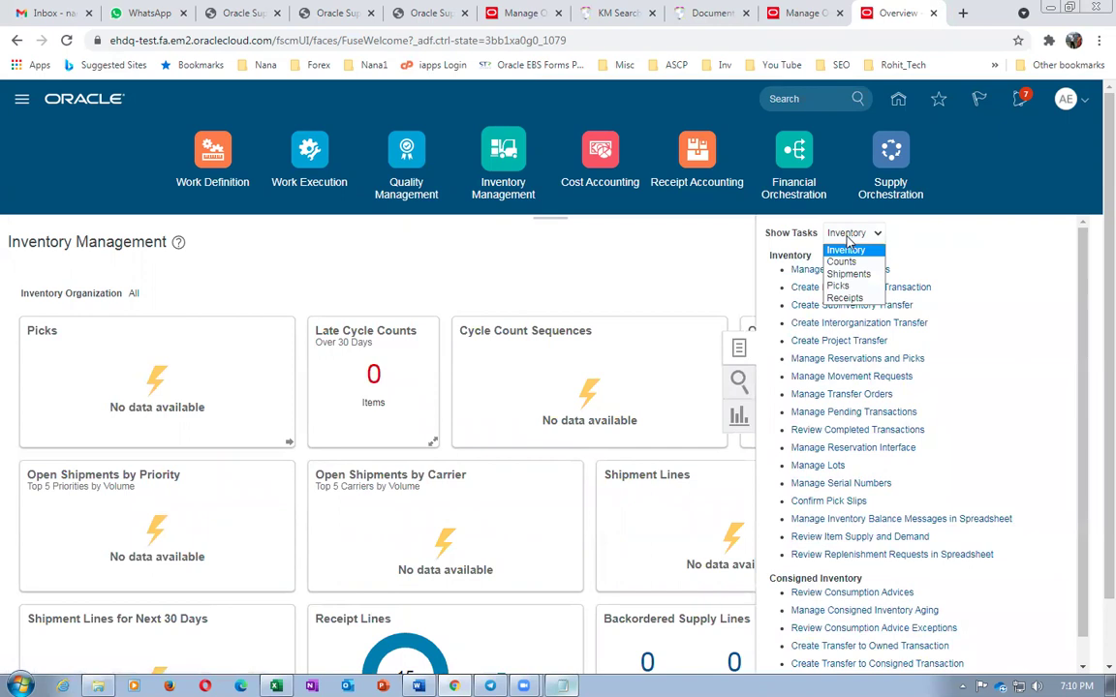
{"action": "left_click", "coordinate": [843, 300]}
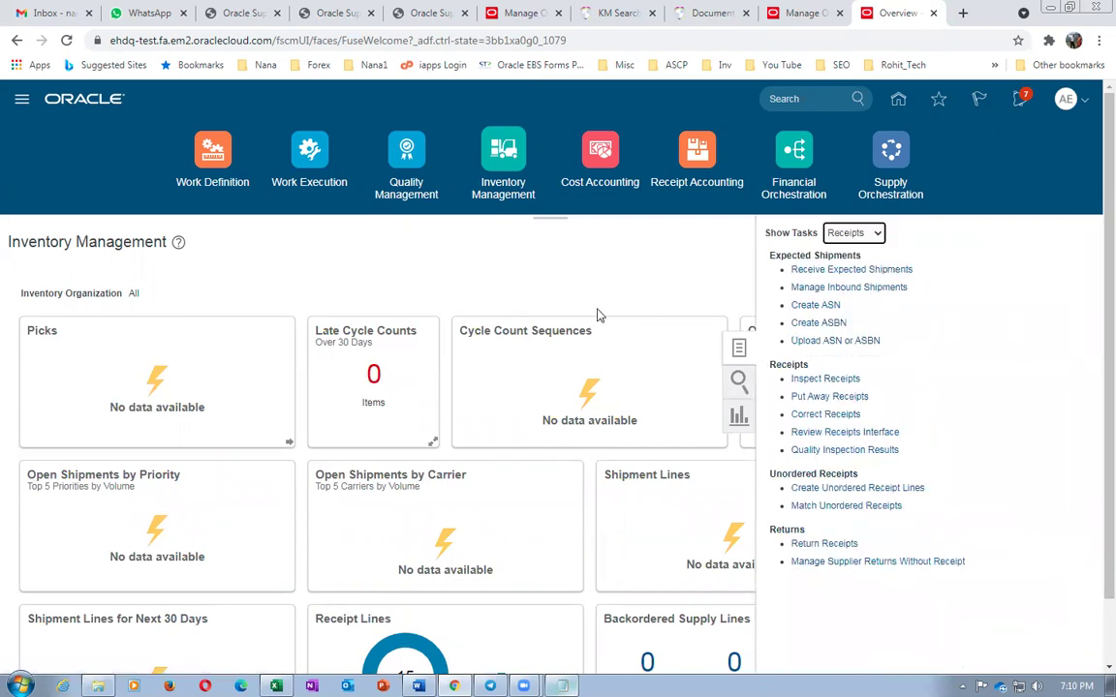
{"action": "left_click", "coordinate": [852, 269]}
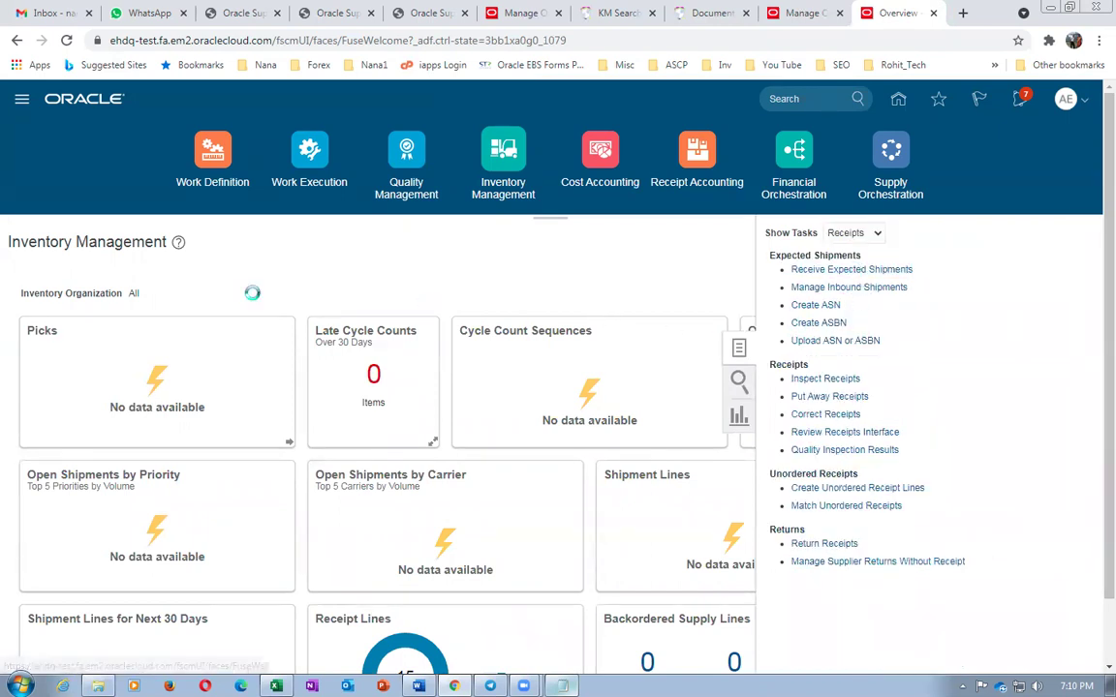
Search all organizations' expected shipments for the drop shipment purchase order by its number.
{"action": "left_click", "coordinate": [246, 259]}
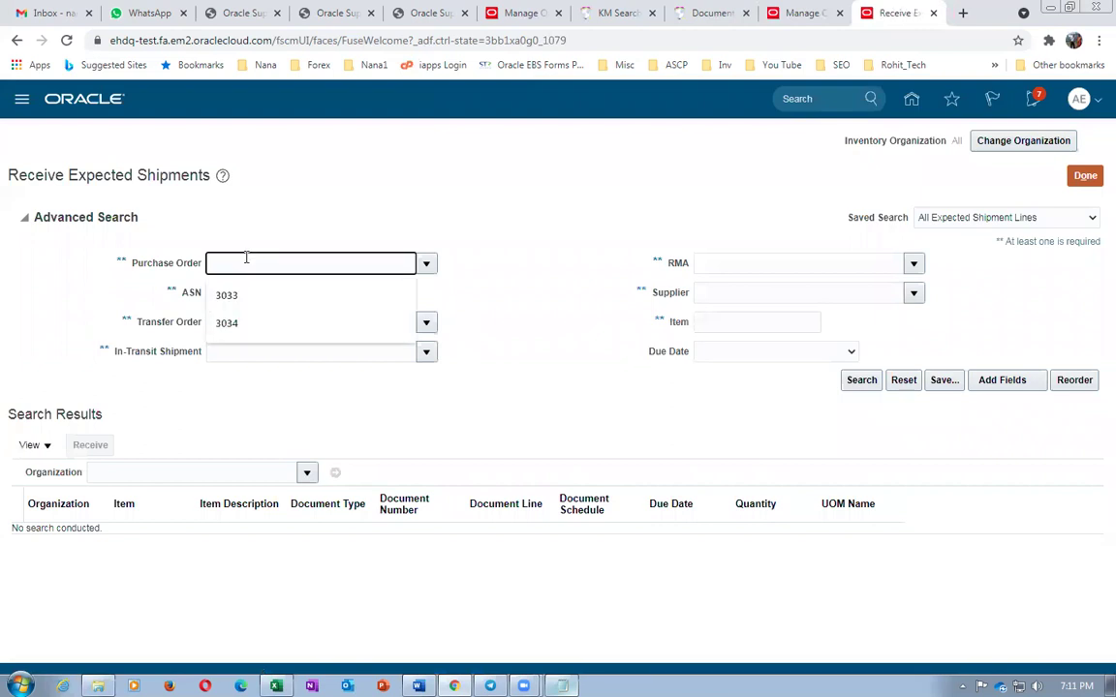
{"action": "type", "text": "3043"}
{"action": "key", "text": "Tab"}
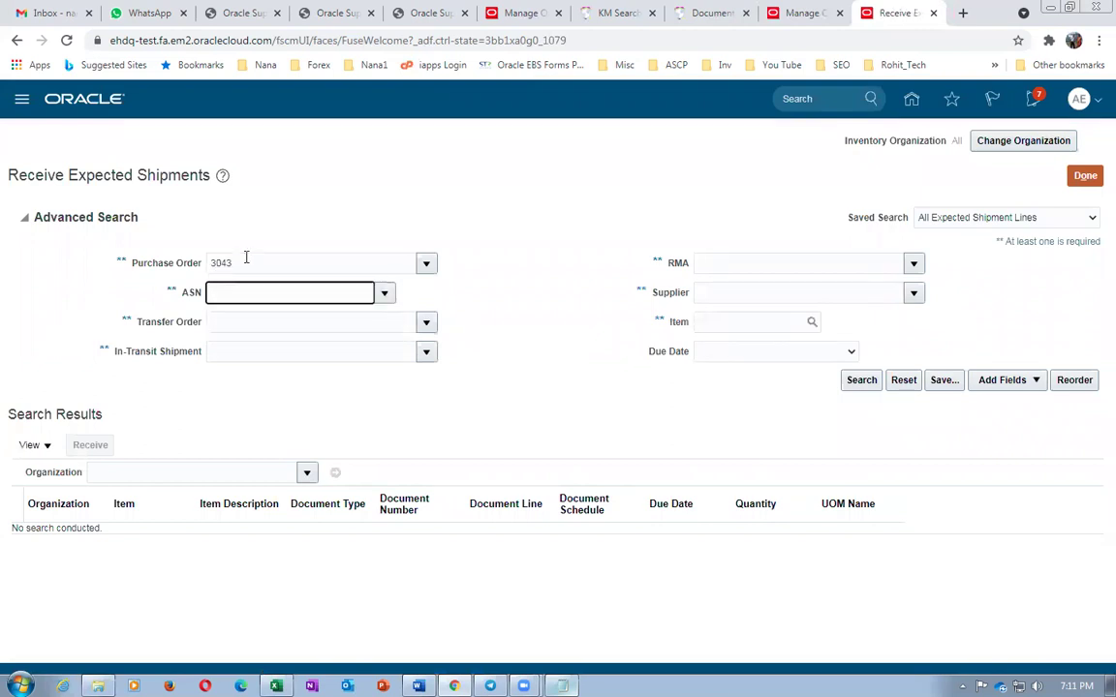
{"action": "left_click", "coordinate": [863, 387]}
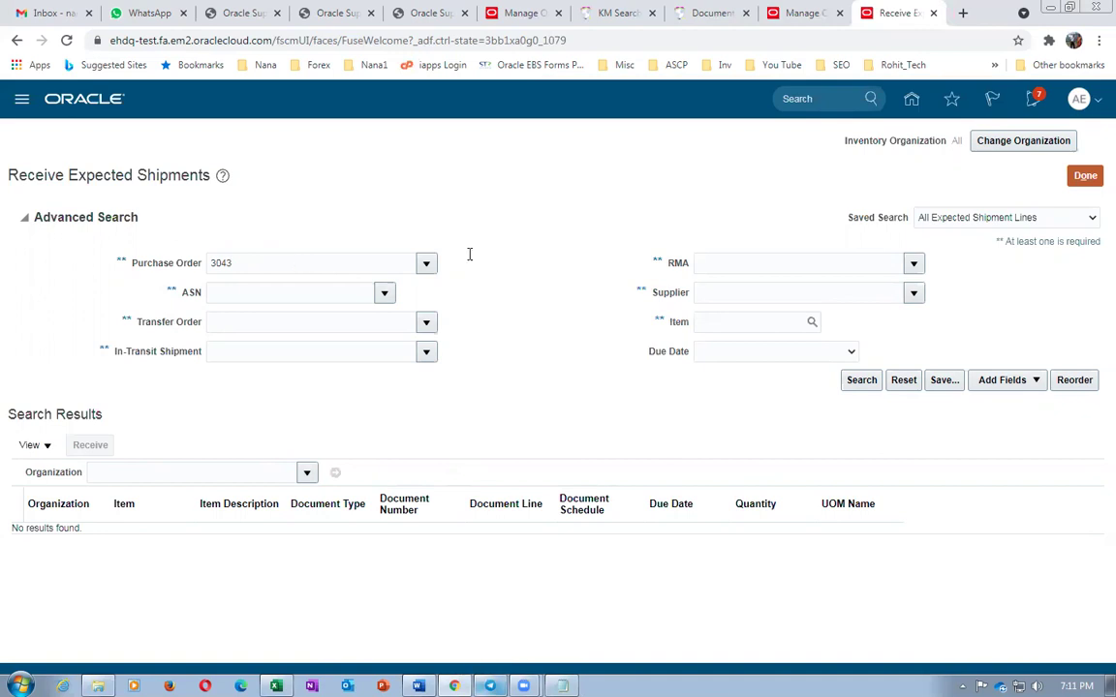
Change the inventory organization to A011 (a01_child_1).
{"action": "left_click", "coordinate": [1019, 143]}
{"action": "left_click_drag", "start_coordinate": [541, 375], "coordinate": [478, 391]}
{"action": "type", "text": "A011"}
{"action": "key", "text": "Tab"}
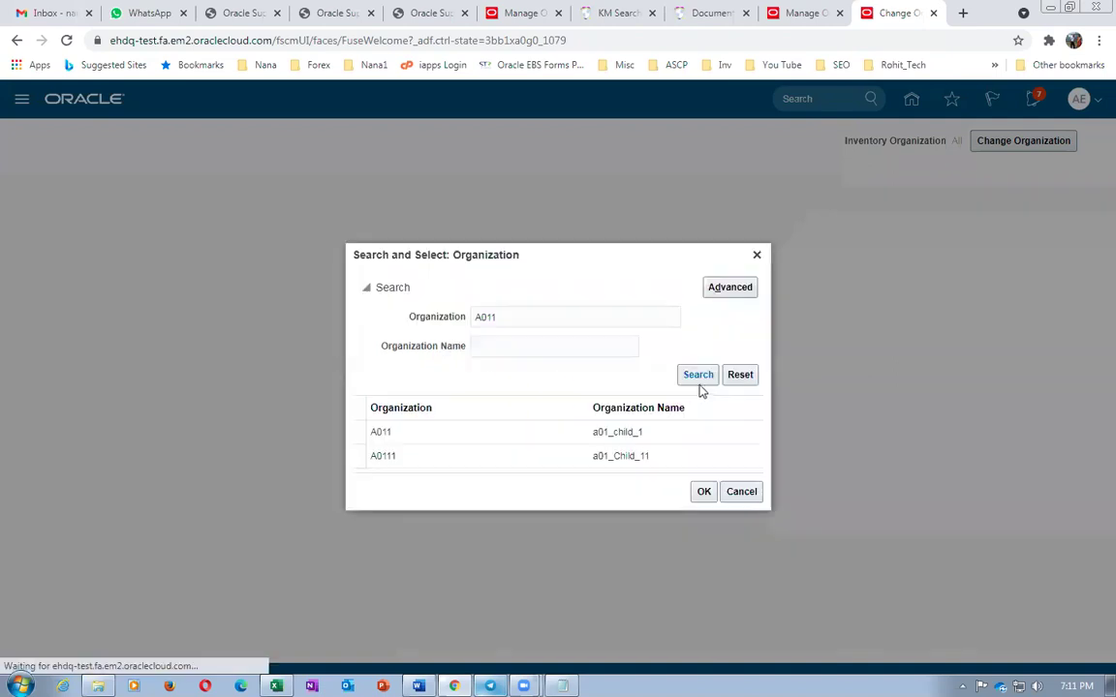
{"action": "left_click", "coordinate": [467, 434]}
{"action": "left_click", "coordinate": [704, 491]}
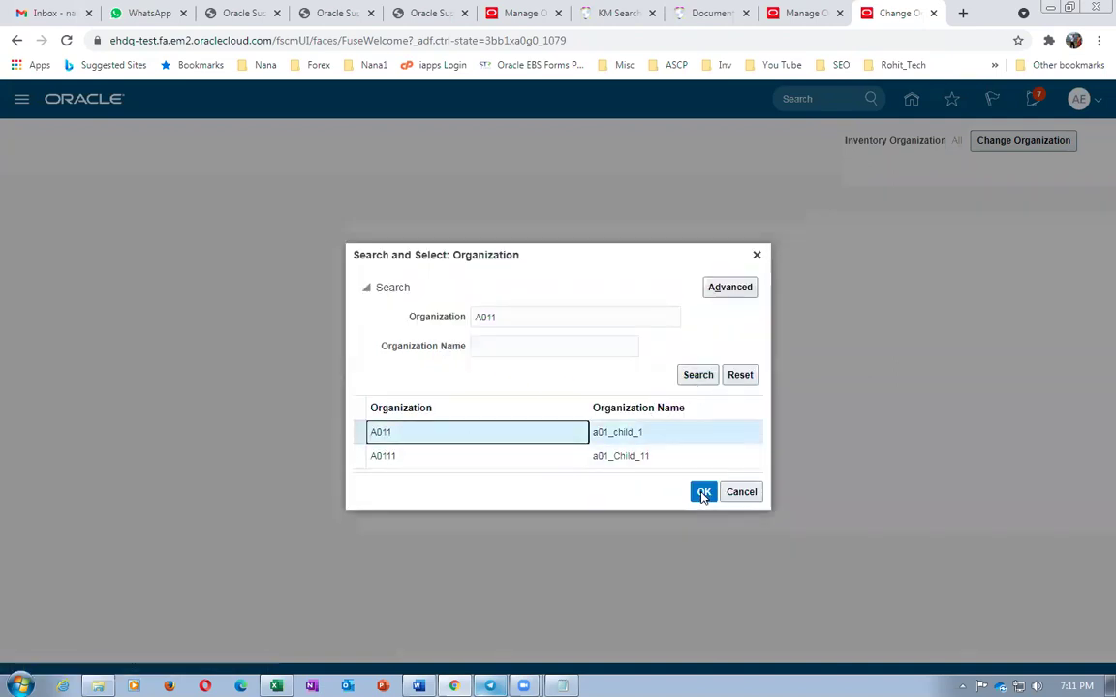
{"action": "left_click", "coordinate": [644, 403]}
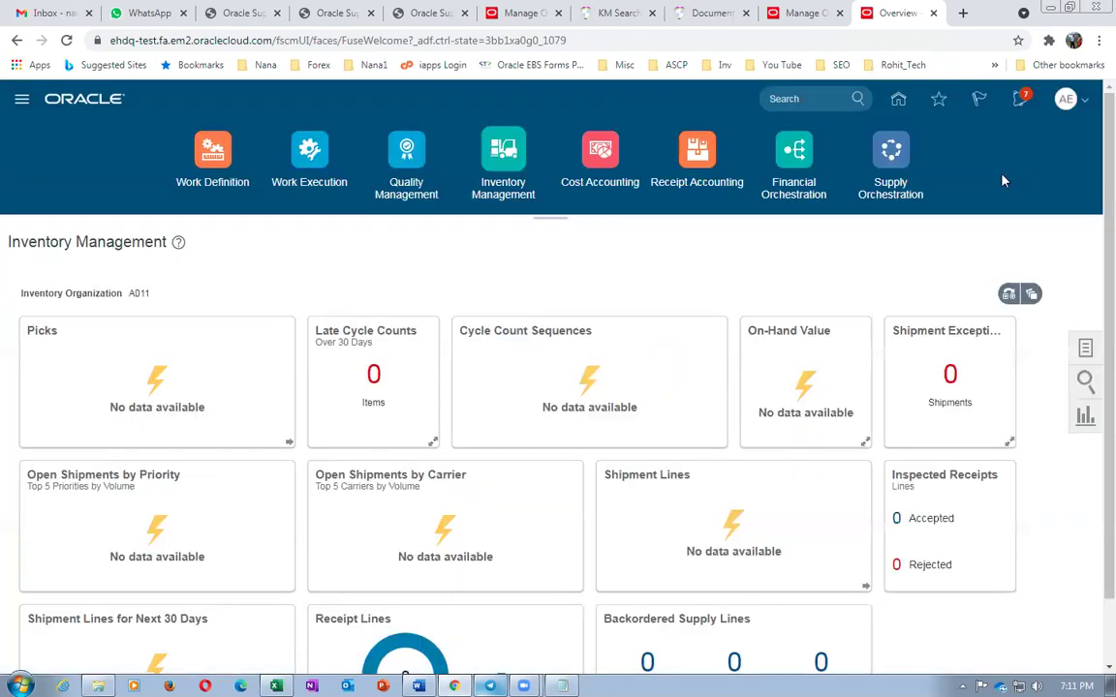
Reopen Receive Expected Shipments for organization A011 and search for the drop shipment purchase order by its number.
{"action": "left_click", "coordinate": [1084, 351]}
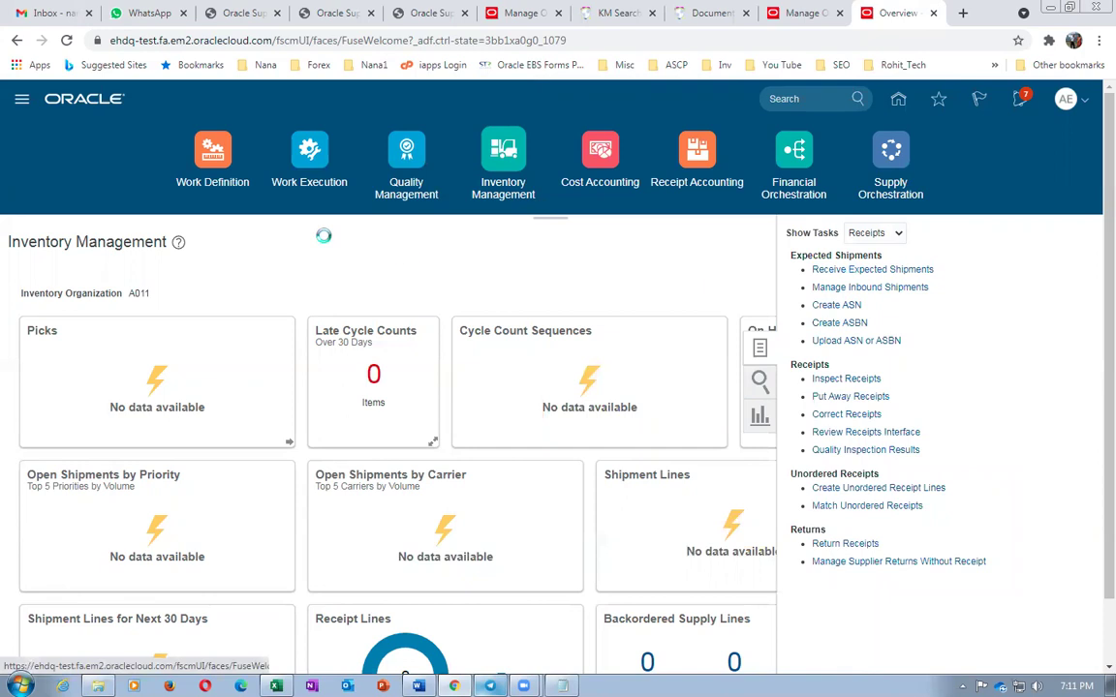
{"action": "left_click", "coordinate": [310, 262]}
{"action": "type", "text": "30"}
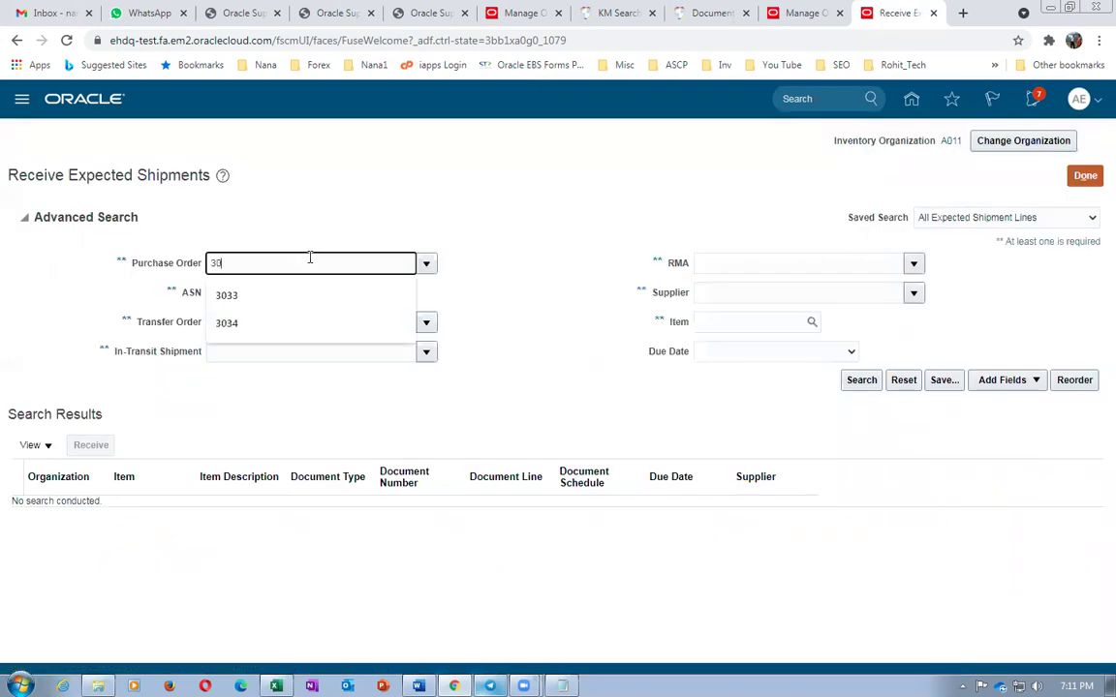
{"action": "type", "text": "43"}
{"action": "key", "text": "Tab"}
{"action": "left_click", "coordinate": [861, 380]}
{"action": "left_click", "coordinate": [861, 380]}
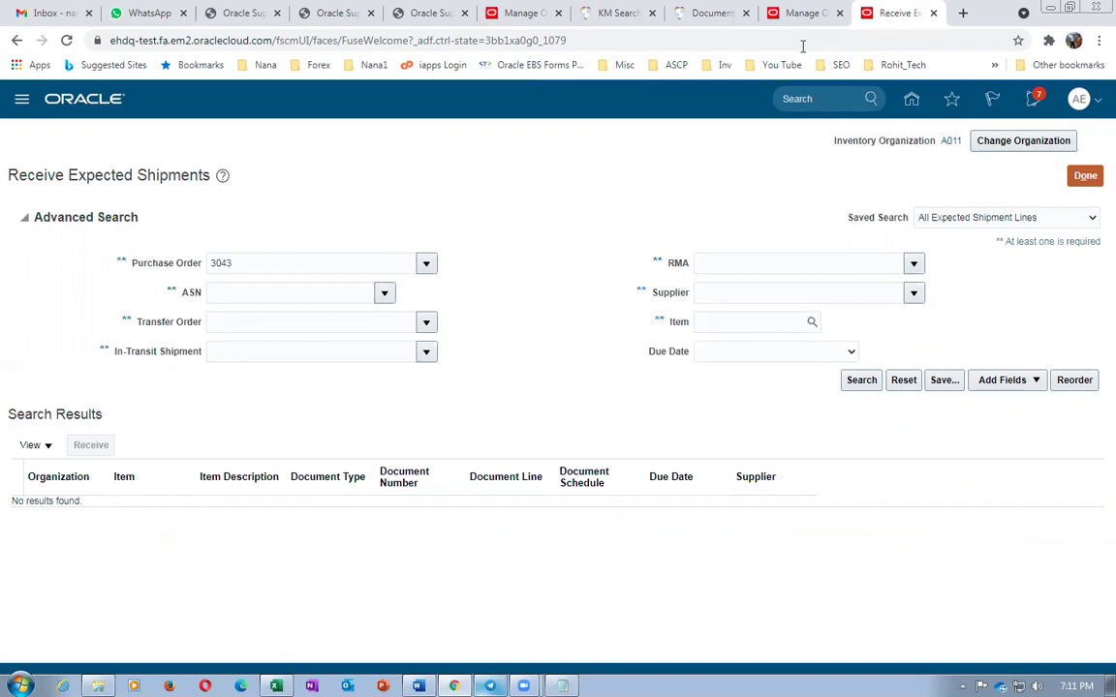
Switch to the sales order's orchestration process and highlight its status in the header.
{"action": "left_click", "coordinate": [803, 14]}
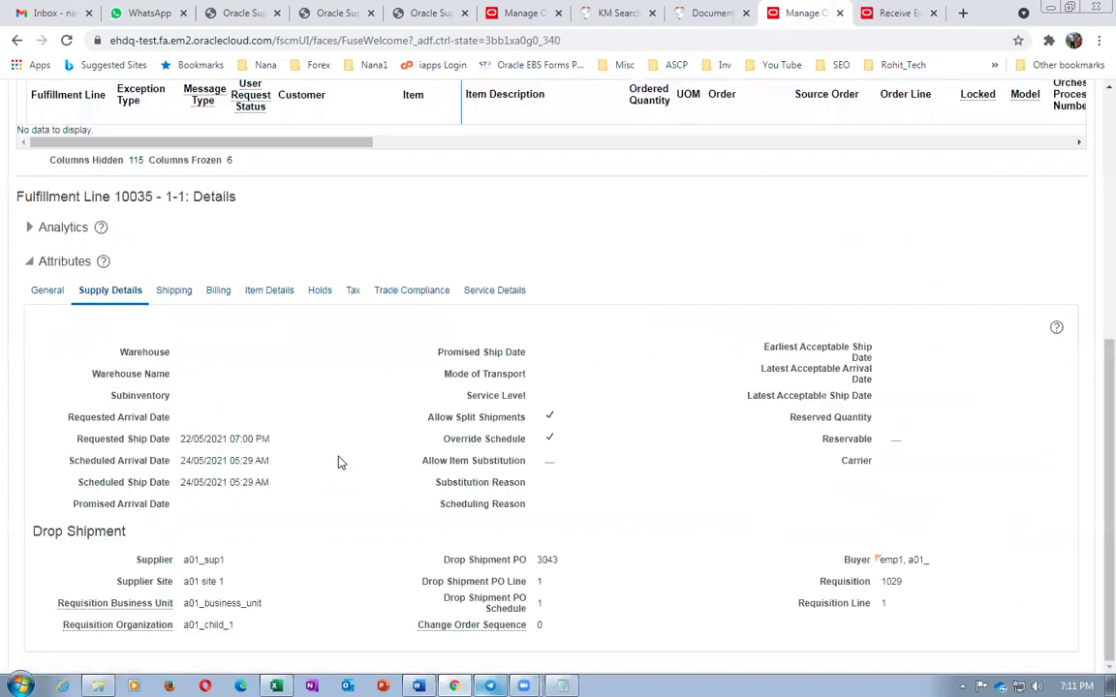
{"action": "scroll", "coordinate": [339, 463], "scroll_direction": "up", "scroll_amount": 3}
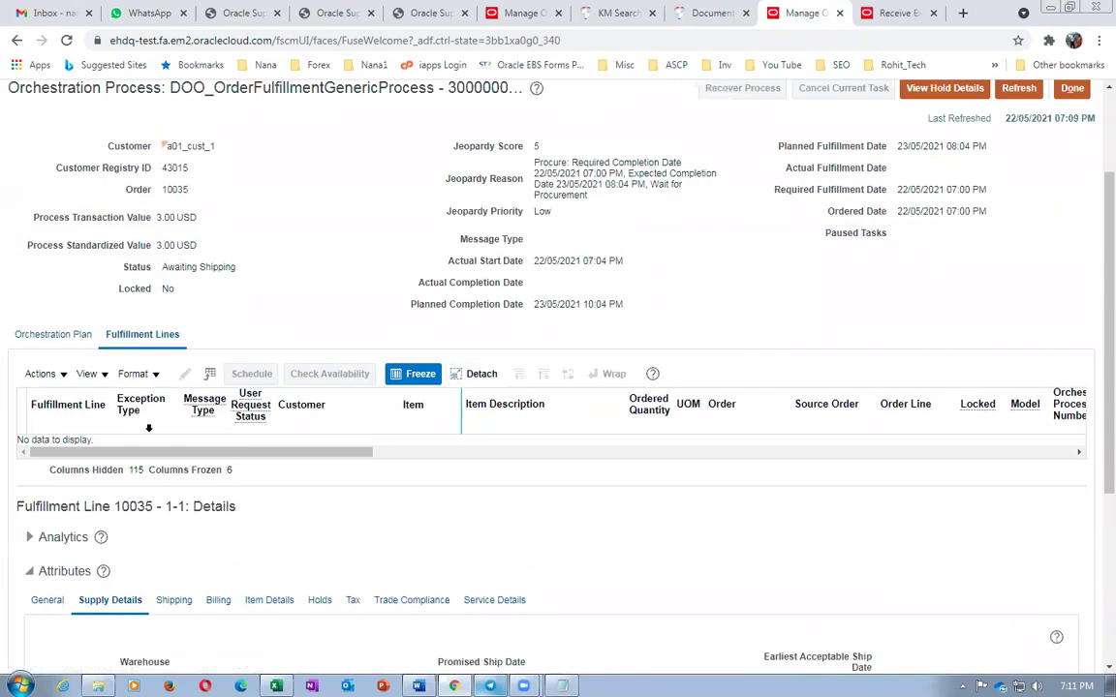
{"action": "left_click_drag", "start_coordinate": [187, 265], "coordinate": [216, 270]}
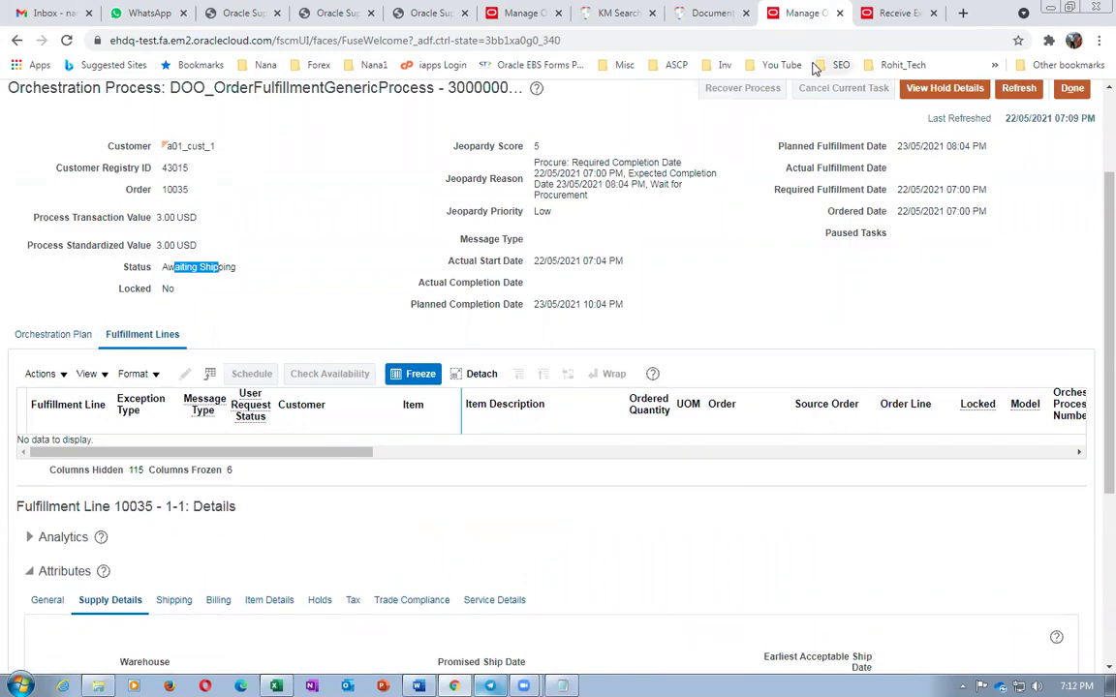
Return to the receiving session, close Receive Expected Shipments and open the Create ASN task.
{"action": "left_click", "coordinate": [889, 14]}
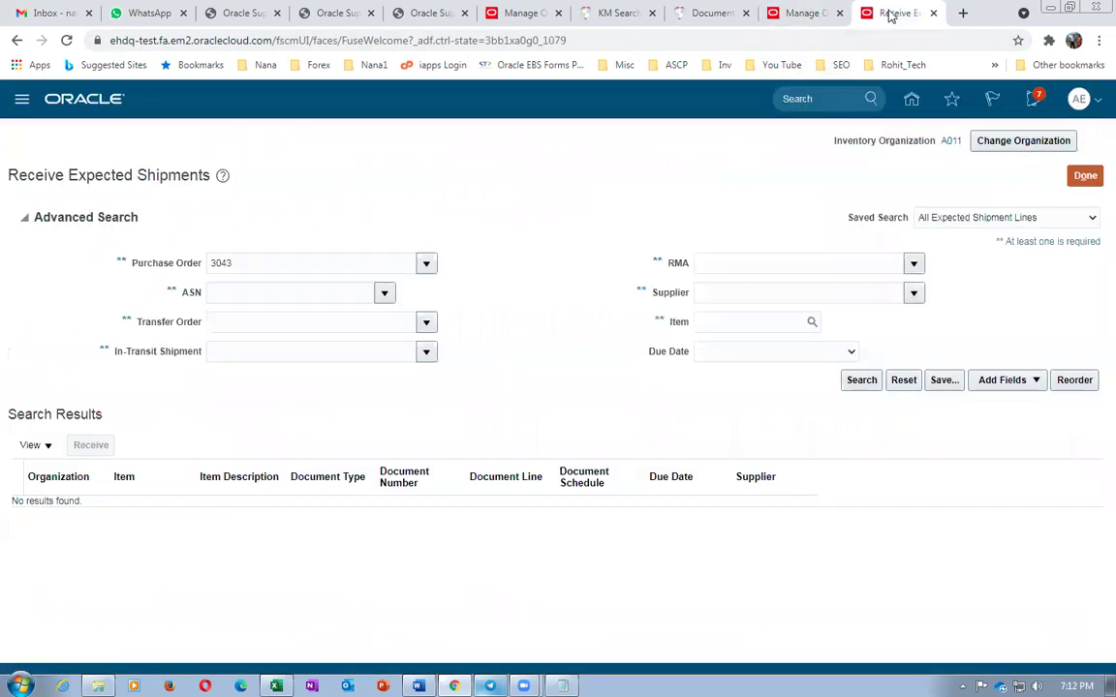
{"action": "left_click", "coordinate": [1083, 182]}
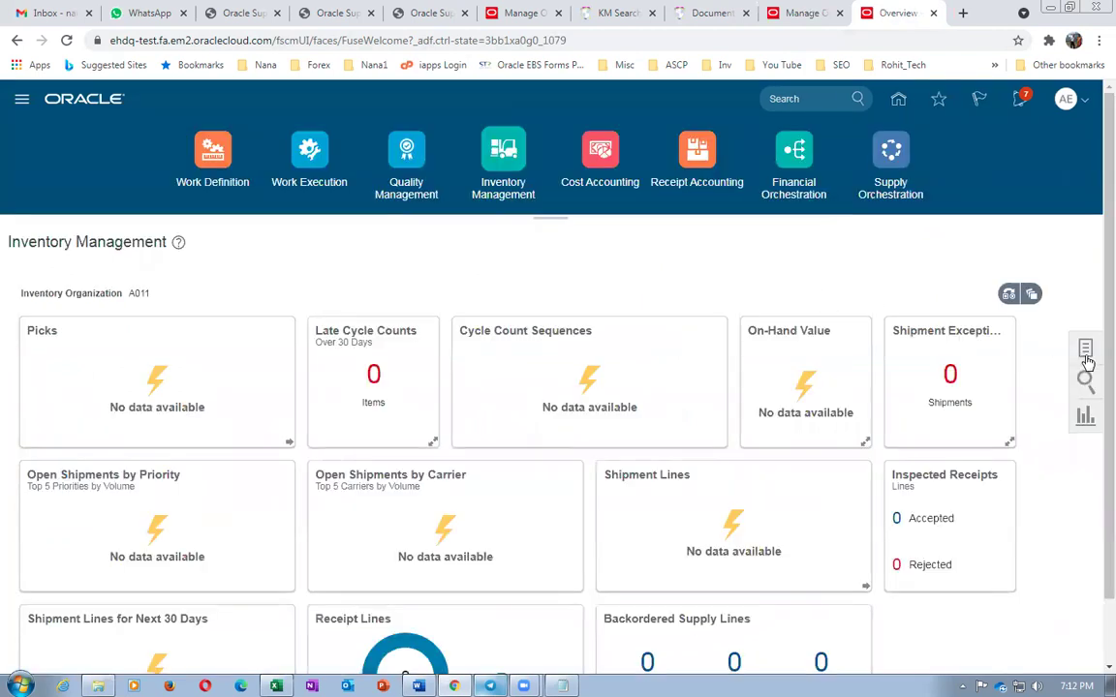
{"action": "left_click", "coordinate": [1086, 357]}
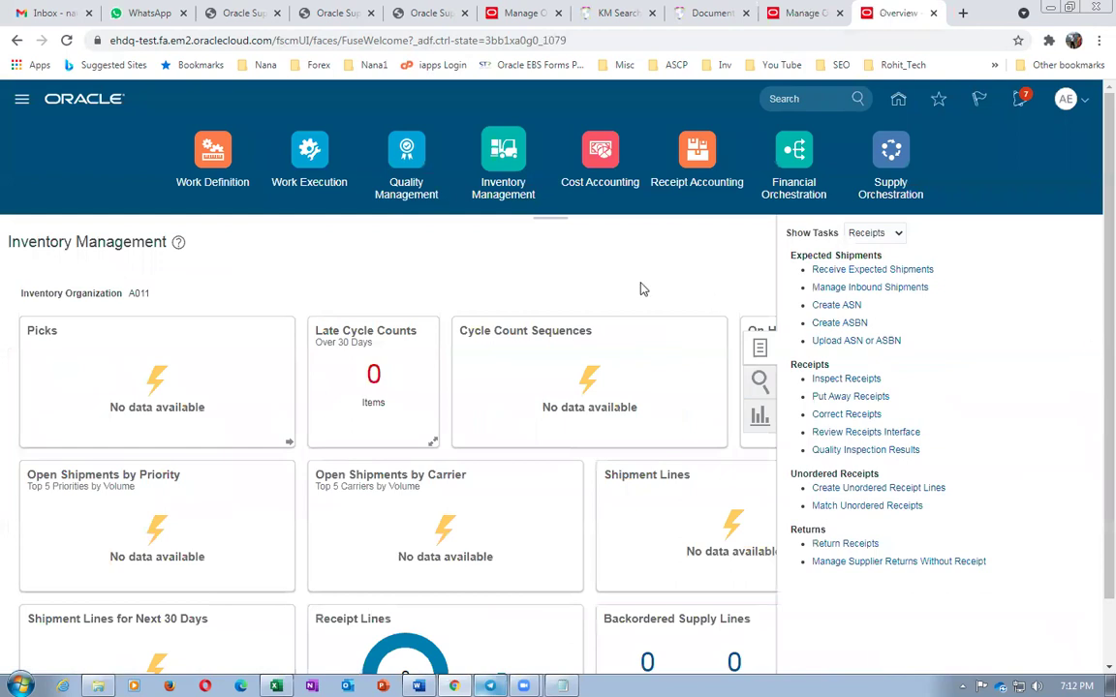
{"action": "left_click", "coordinate": [834, 306]}
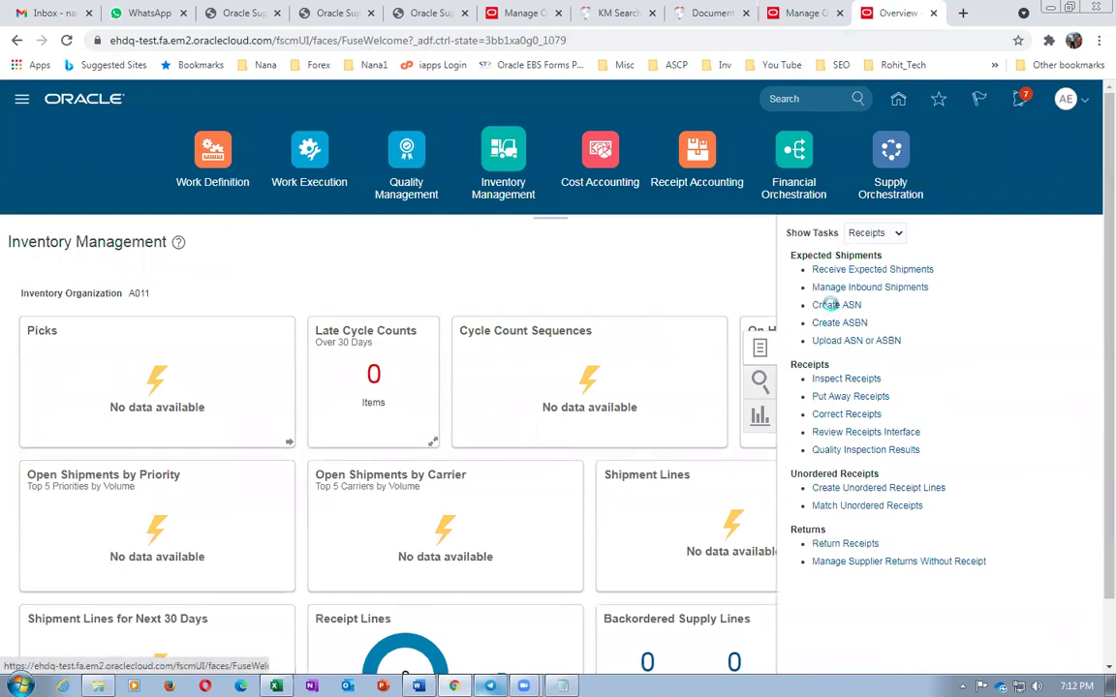
Find the drop shipment purchase order by its number and start an ASN for its a0101_cost_test line.
{"action": "left_click", "coordinate": [268, 259]}
{"action": "type", "text": "3043"}
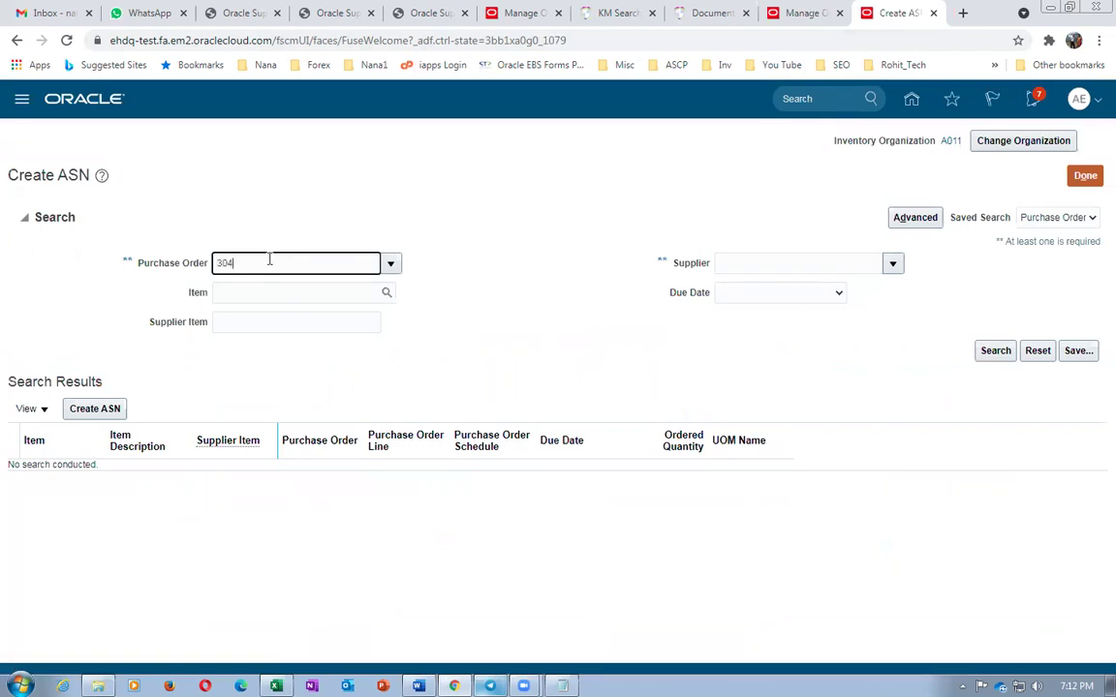
{"action": "key", "text": "Tab"}
{"action": "left_click", "coordinate": [997, 353]}
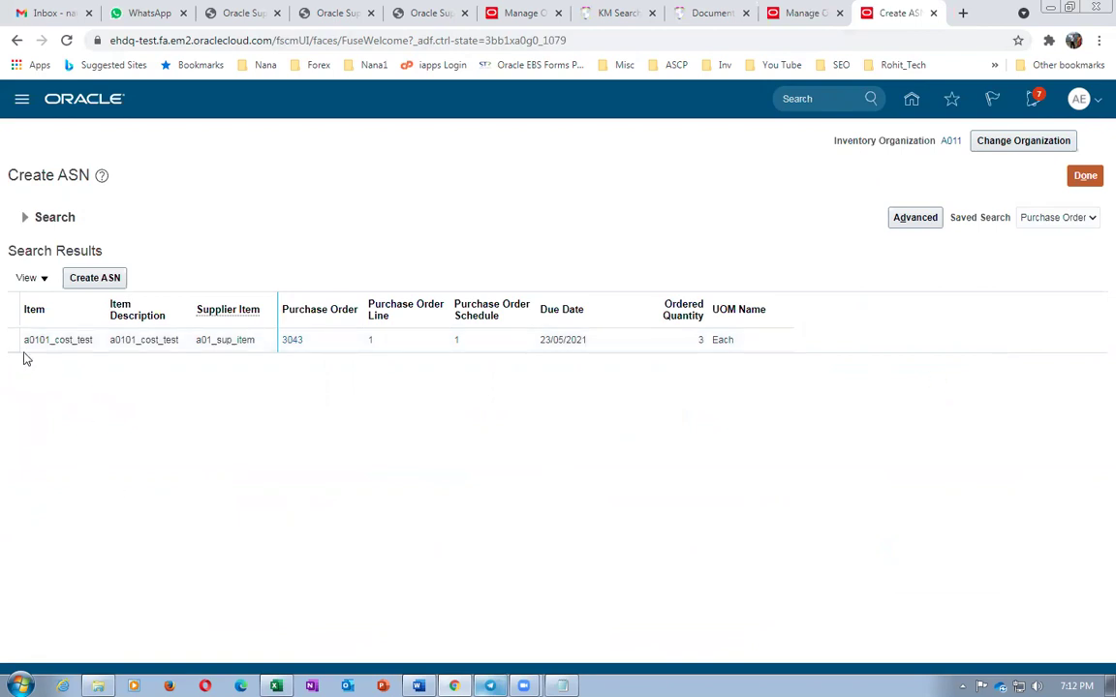
{"action": "left_click", "coordinate": [89, 277]}
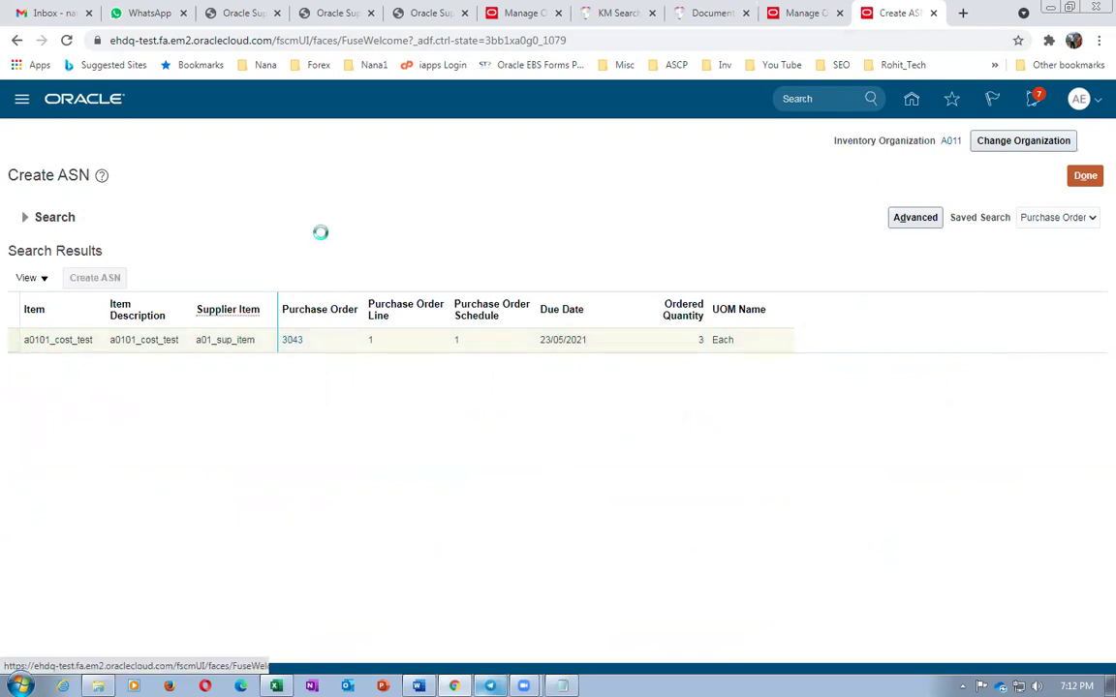
Name the ASN shipment nana_asn_102, leave the freight terms blank and set the shipping method to a01_truck_1.
{"action": "left_click", "coordinate": [336, 251]}
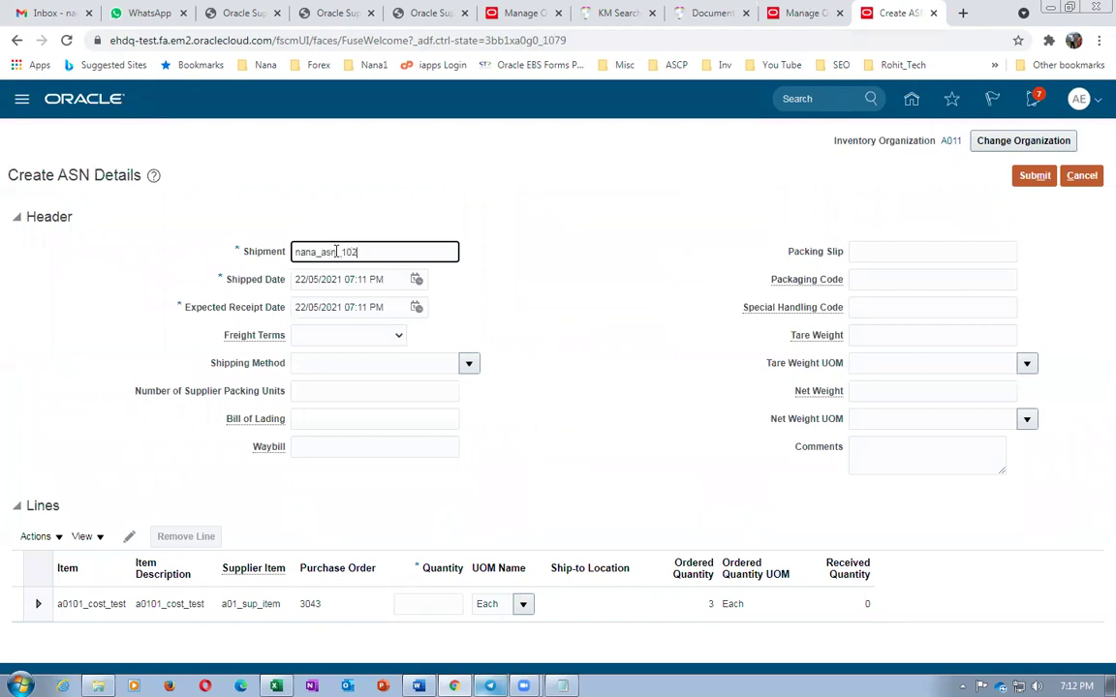
{"action": "left_click", "coordinate": [338, 338]}
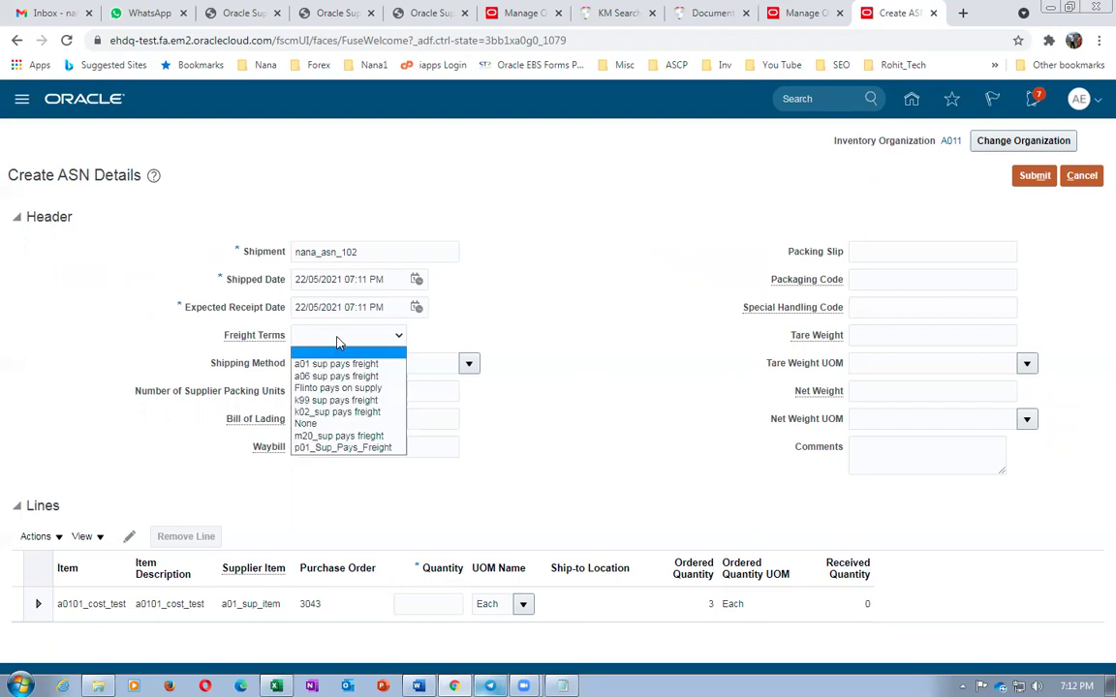
{"action": "left_click", "coordinate": [347, 355]}
{"action": "left_click", "coordinate": [349, 365]}
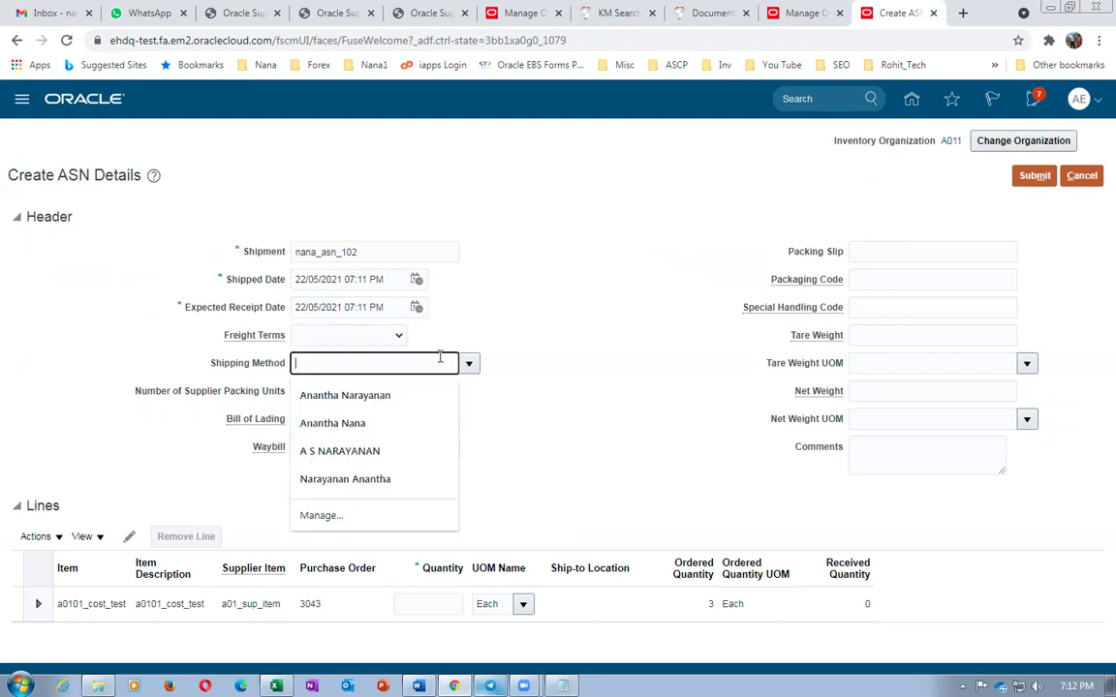
{"action": "left_click", "coordinate": [468, 363]}
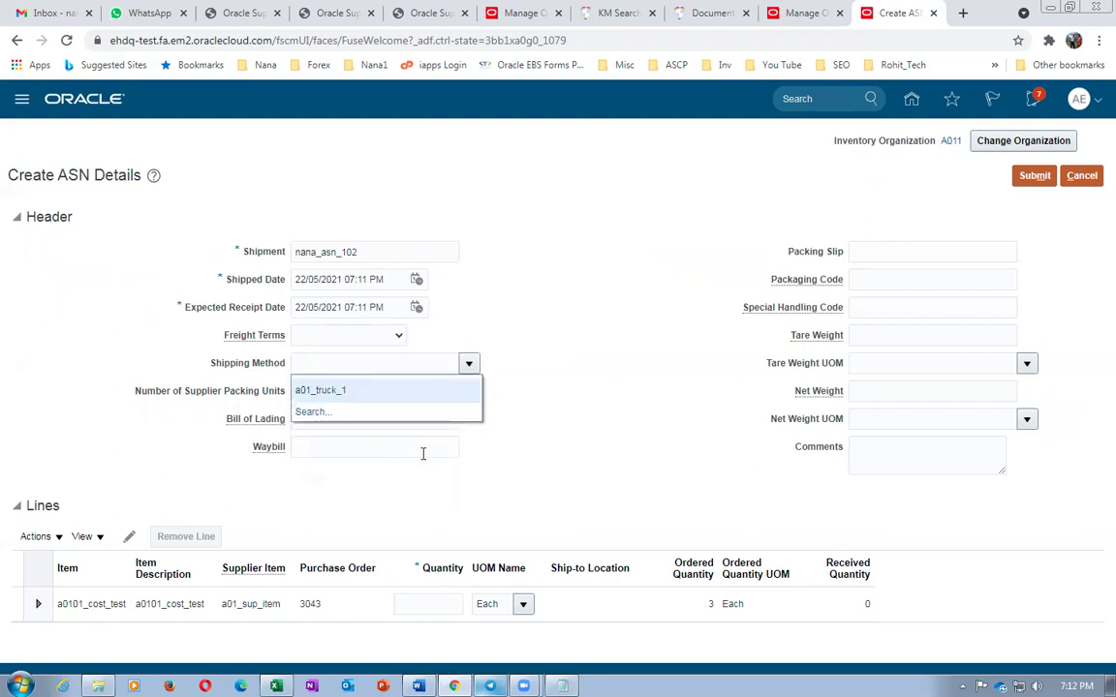
{"action": "left_click", "coordinate": [363, 415]}
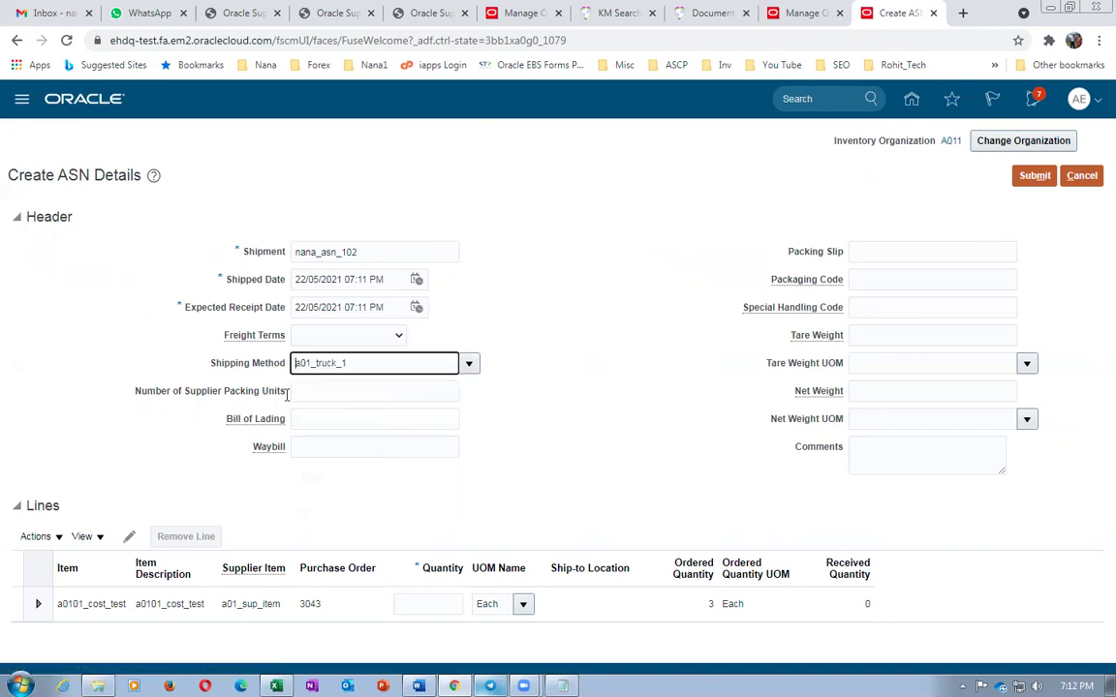
Set the number of supplier packing units to 3, the bill of lading to 1234 and the waybill to 5678.
{"action": "left_click", "coordinate": [333, 390]}
{"action": "type", "text": "3"}
{"action": "left_click", "coordinate": [310, 419]}
{"action": "type", "text": "12"}
{"action": "left_click", "coordinate": [311, 444]}
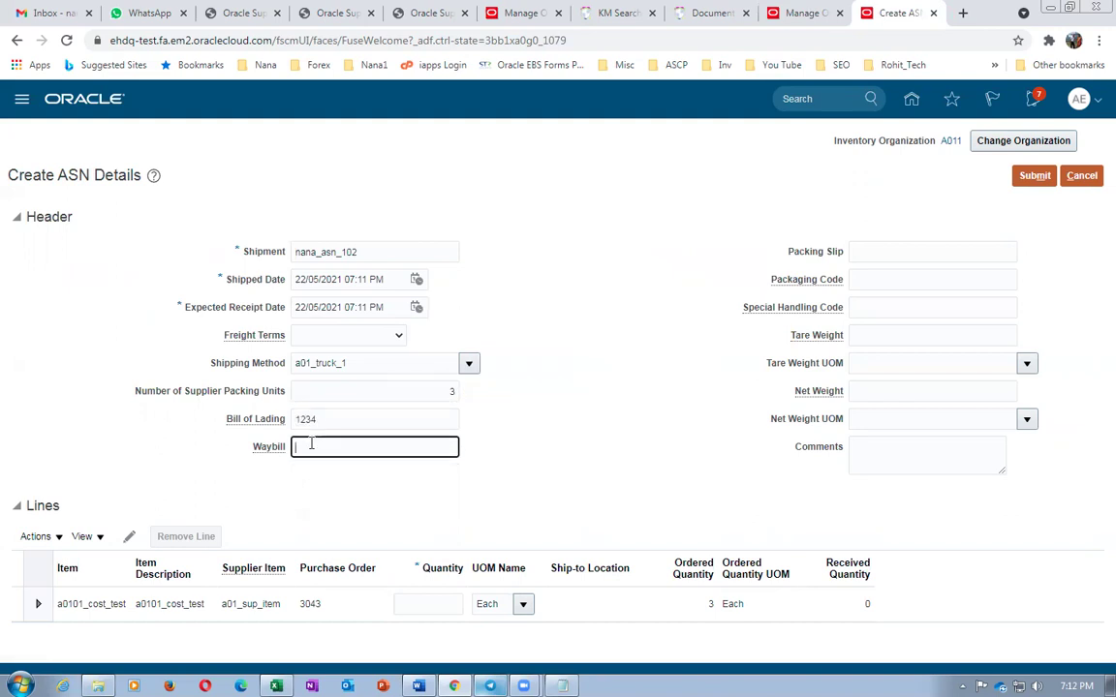
{"action": "type", "text": "5678"}
Set the ASN's packing slip to 5756 and its packaging code to 6856.
{"action": "left_click", "coordinate": [868, 251]}
{"action": "type", "text": "5756"}
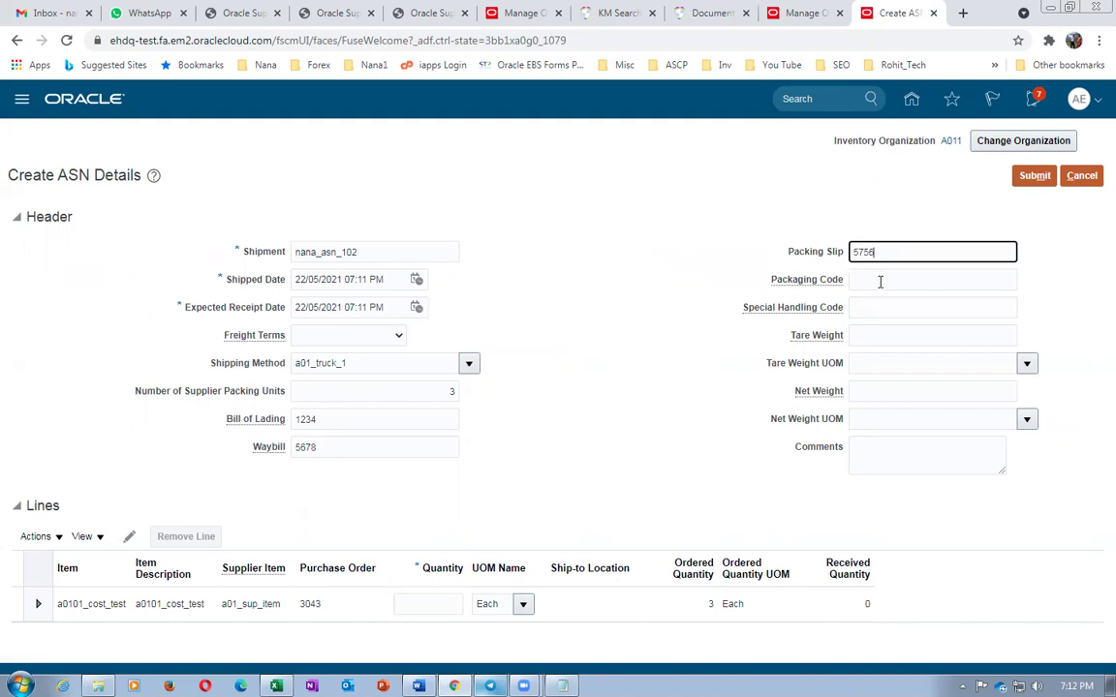
{"action": "left_click", "coordinate": [879, 281]}
{"action": "type", "text": "6856"}
Set the ASN's tare weight to 34 with Kilogram as its unit of measure.
{"action": "left_click", "coordinate": [871, 334]}
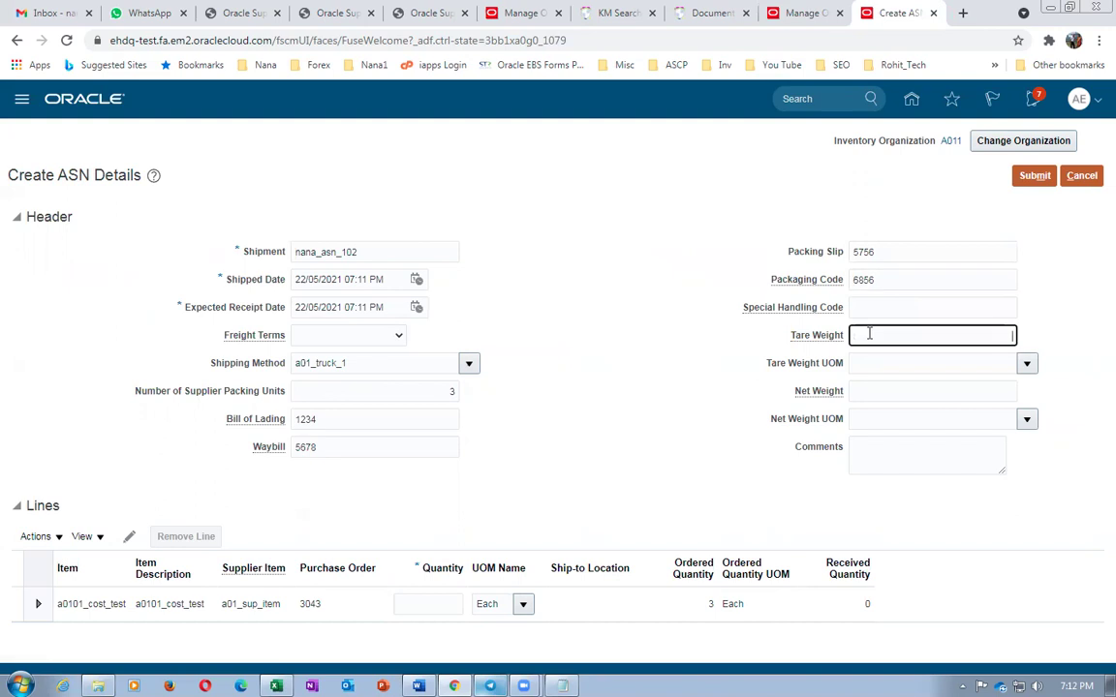
{"action": "left_click", "coordinate": [917, 362]}
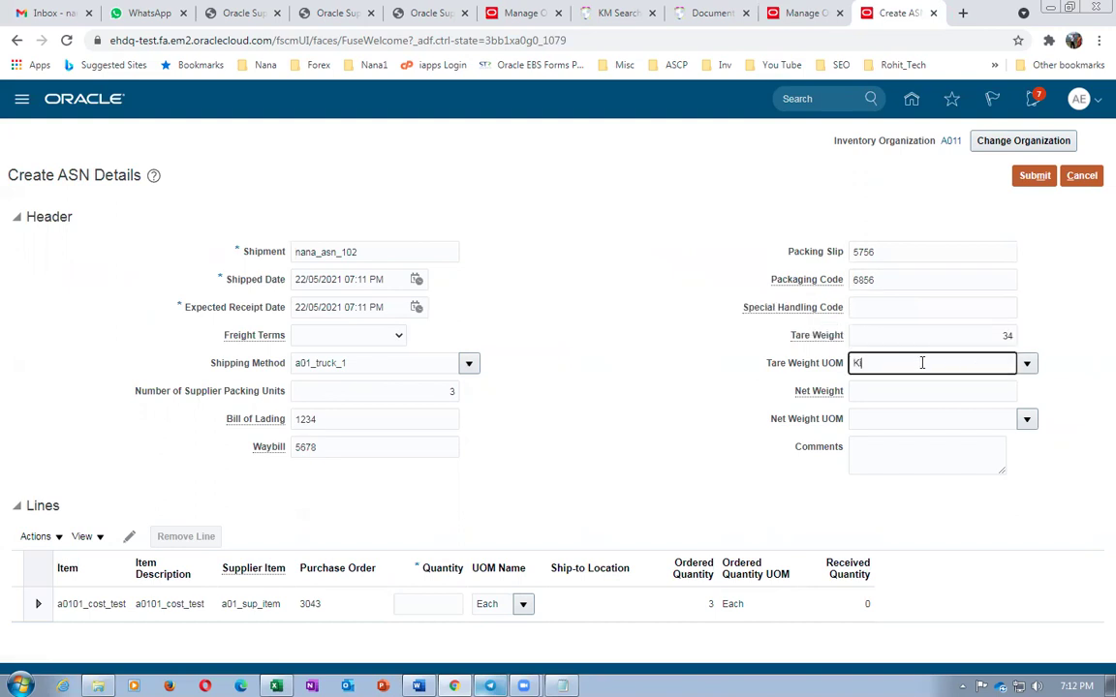
{"action": "key", "text": "Tab"}
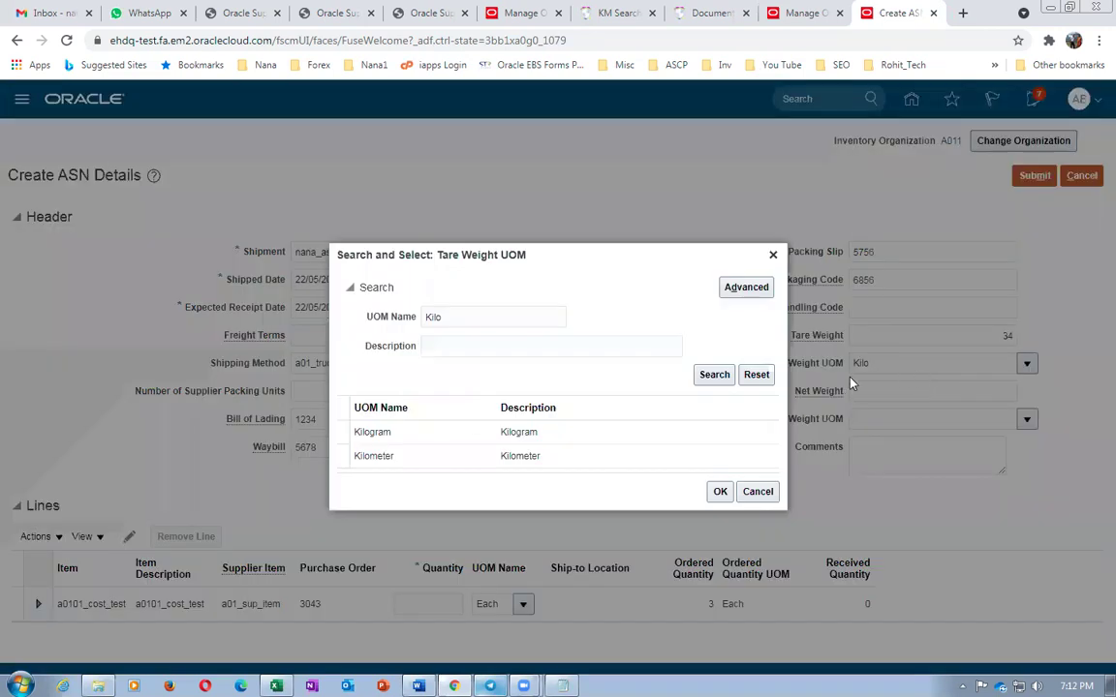
{"action": "left_click", "coordinate": [409, 435]}
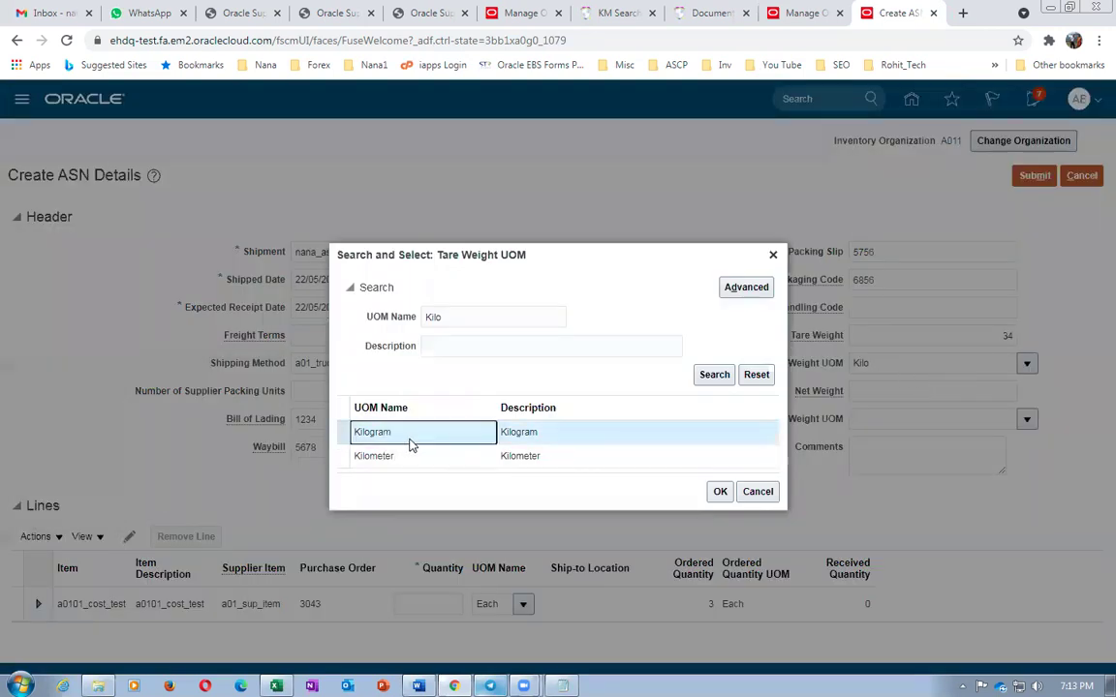
{"action": "left_click", "coordinate": [719, 493]}
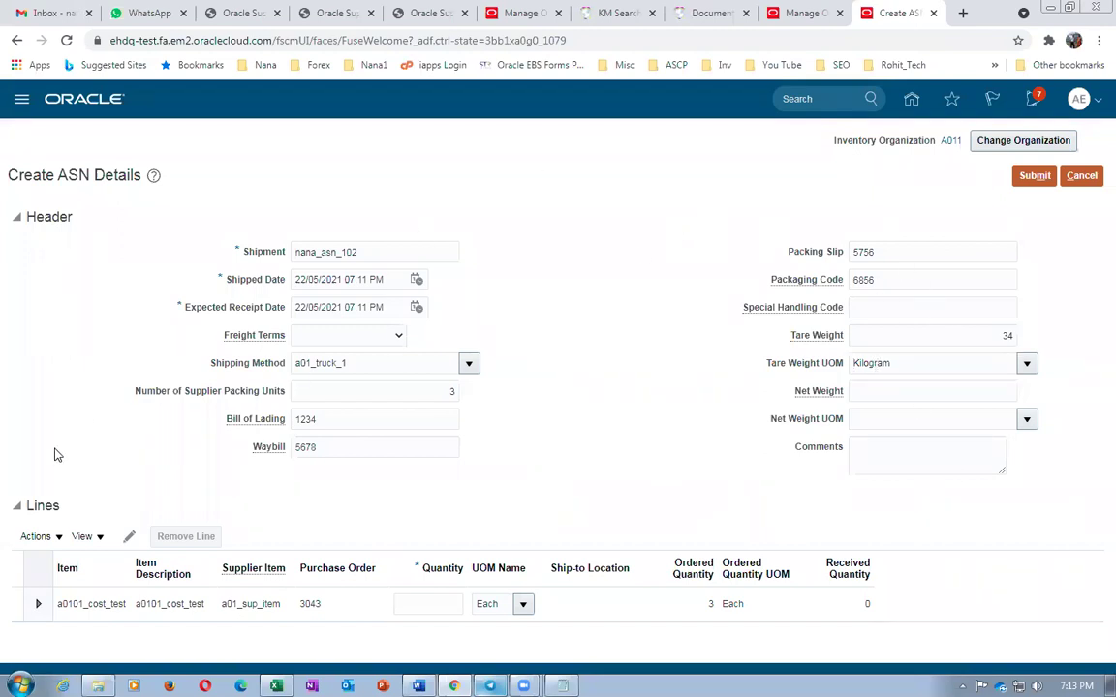
Enter a quantity of 3 on the a0101_cost_test line and submit the ASN.
{"action": "left_click", "coordinate": [416, 604]}
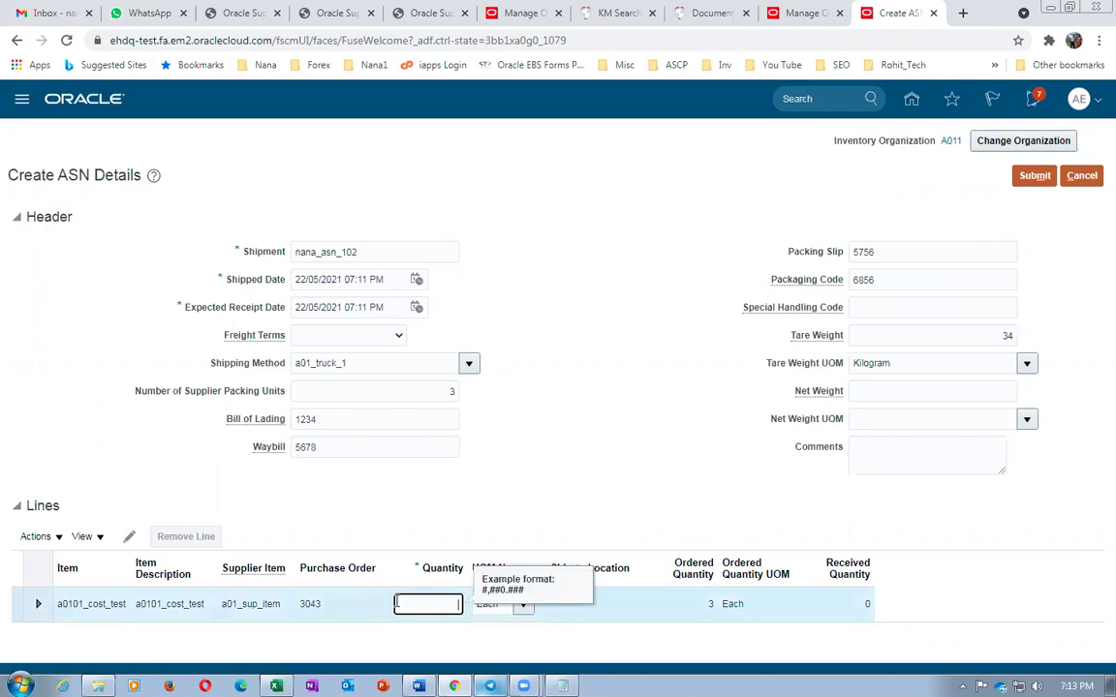
{"action": "type", "text": "3"}
{"action": "key", "text": "Tab"}
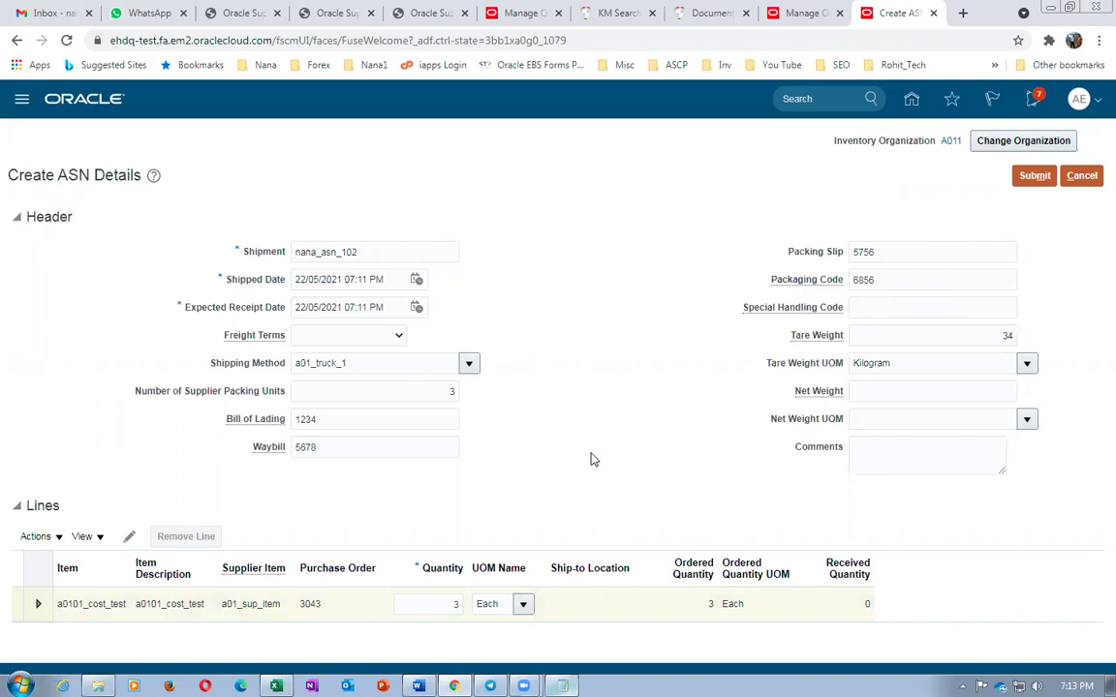
{"action": "left_click", "coordinate": [1037, 178]}
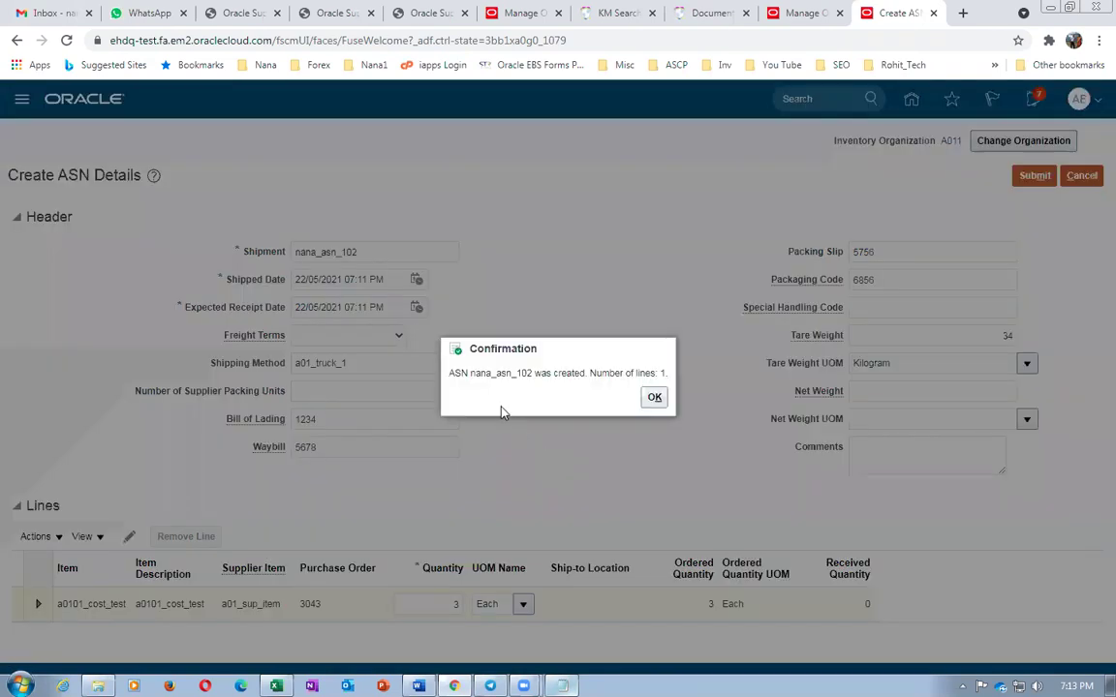
{"action": "left_click", "coordinate": [653, 397]}
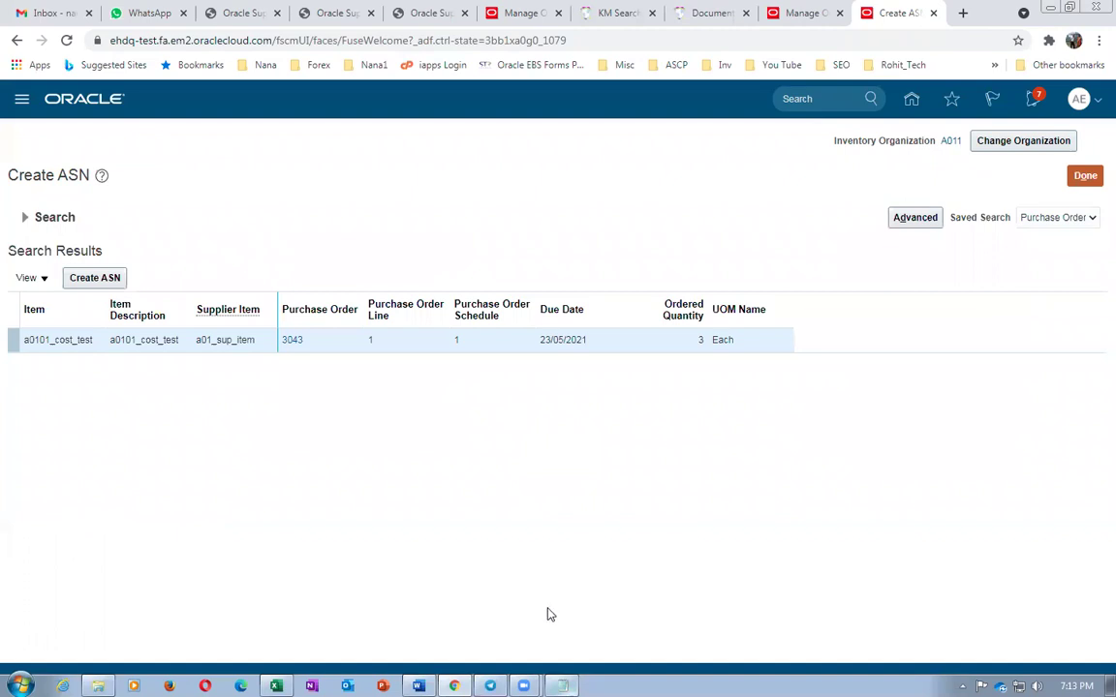
Return to the sales order's orchestration process and refresh it to check its fulfillment status.
{"action": "left_click", "coordinate": [809, 15]}
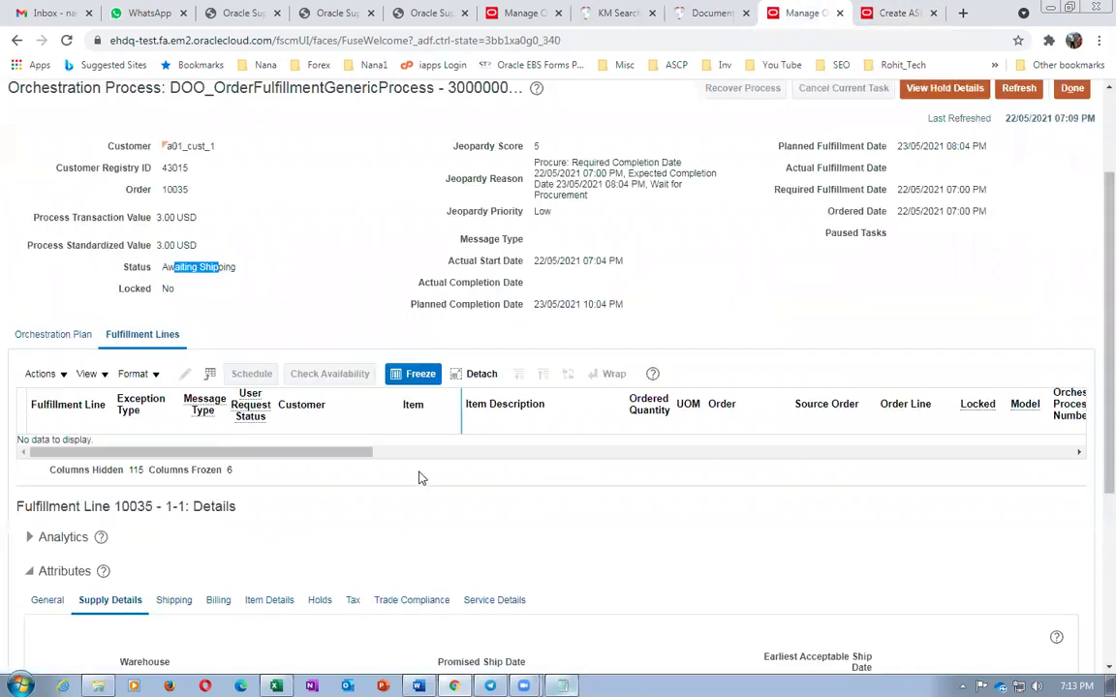
{"action": "left_click", "coordinate": [324, 325]}
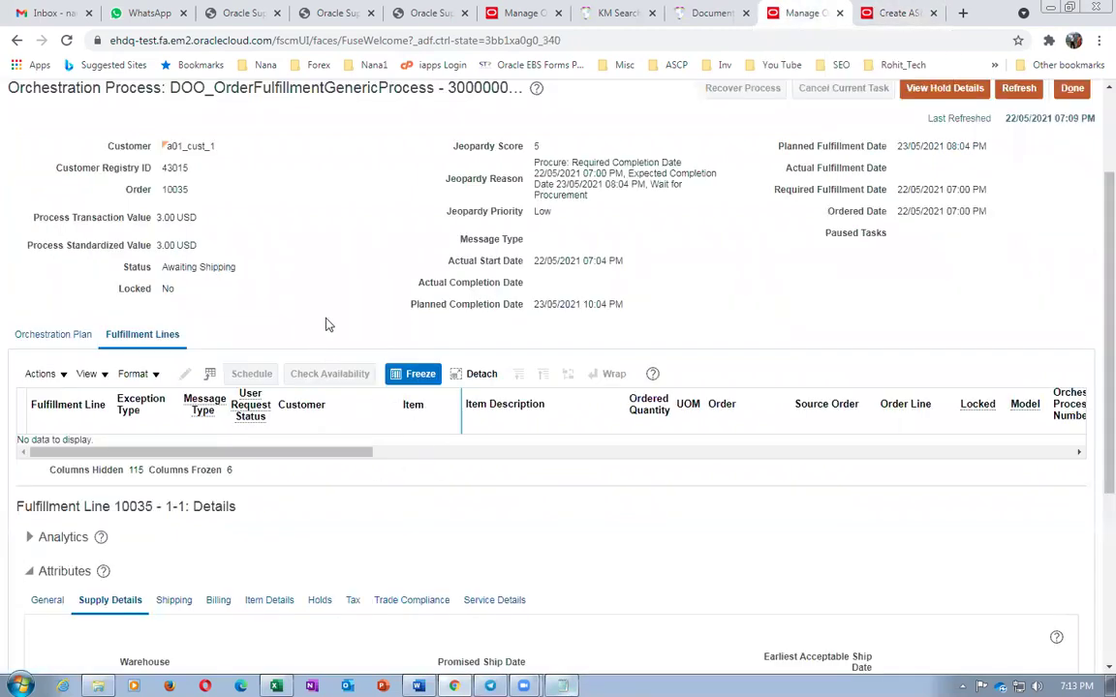
{"action": "scroll", "coordinate": [1094, 198], "scroll_direction": "up", "scroll_amount": 1}
{"action": "left_click", "coordinate": [1027, 146]}
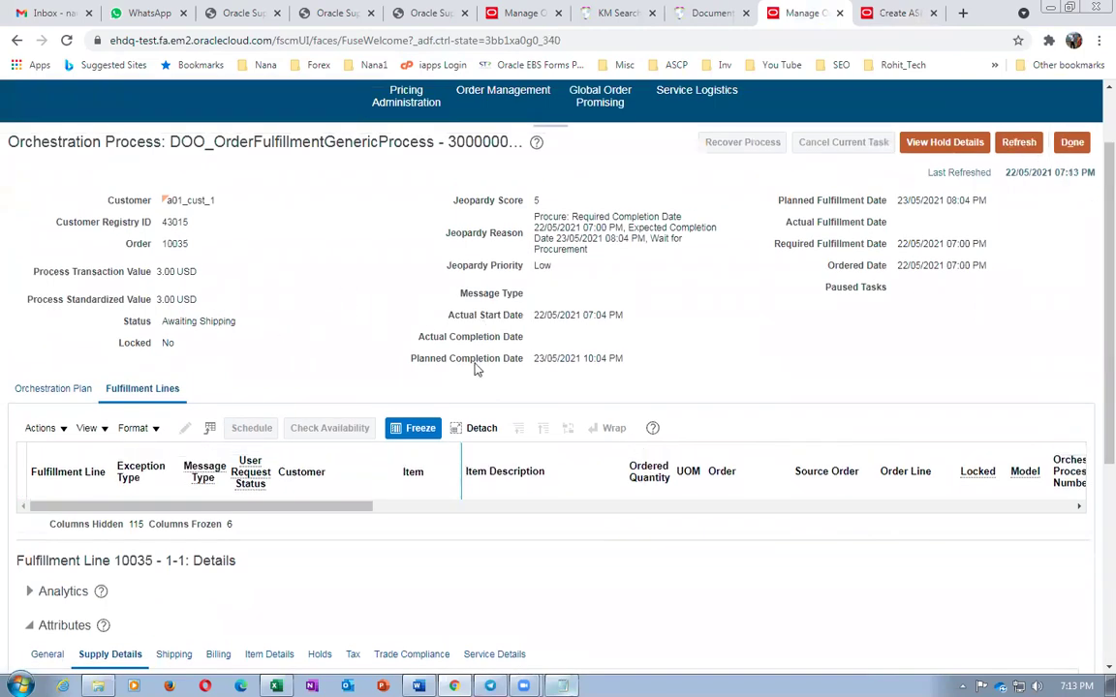
{"action": "left_click", "coordinate": [1019, 143]}
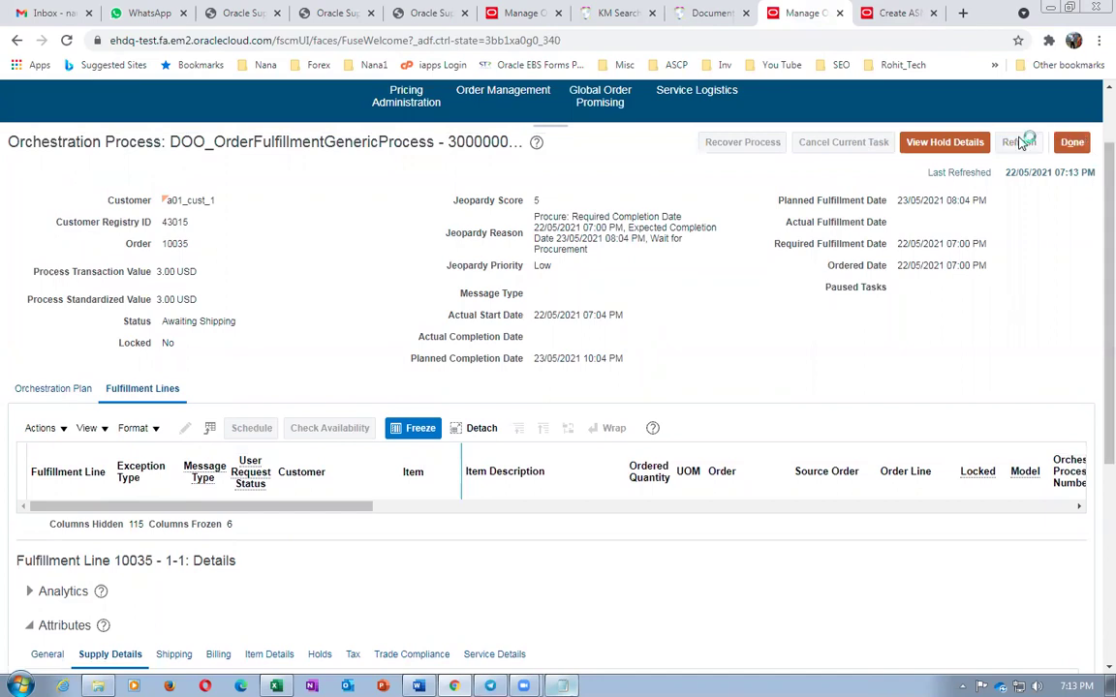
Leave ASN creation and check the refreshed list of scheduled processes, enlarging the results table.
{"action": "left_click", "coordinate": [891, 13]}
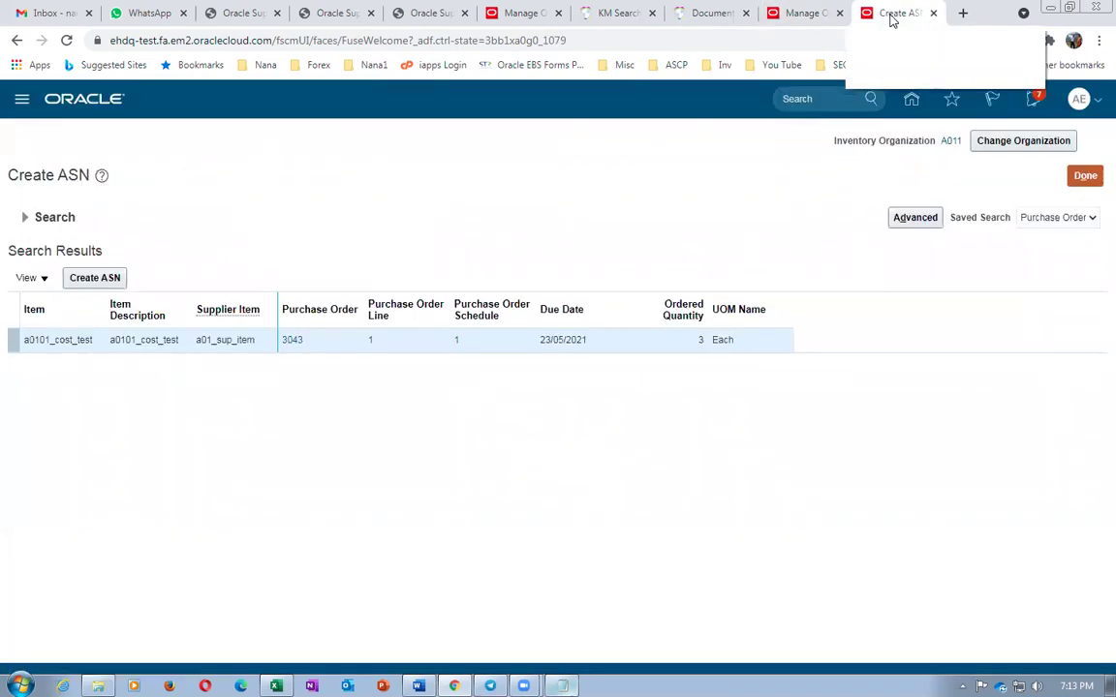
{"action": "left_click", "coordinate": [1085, 176]}
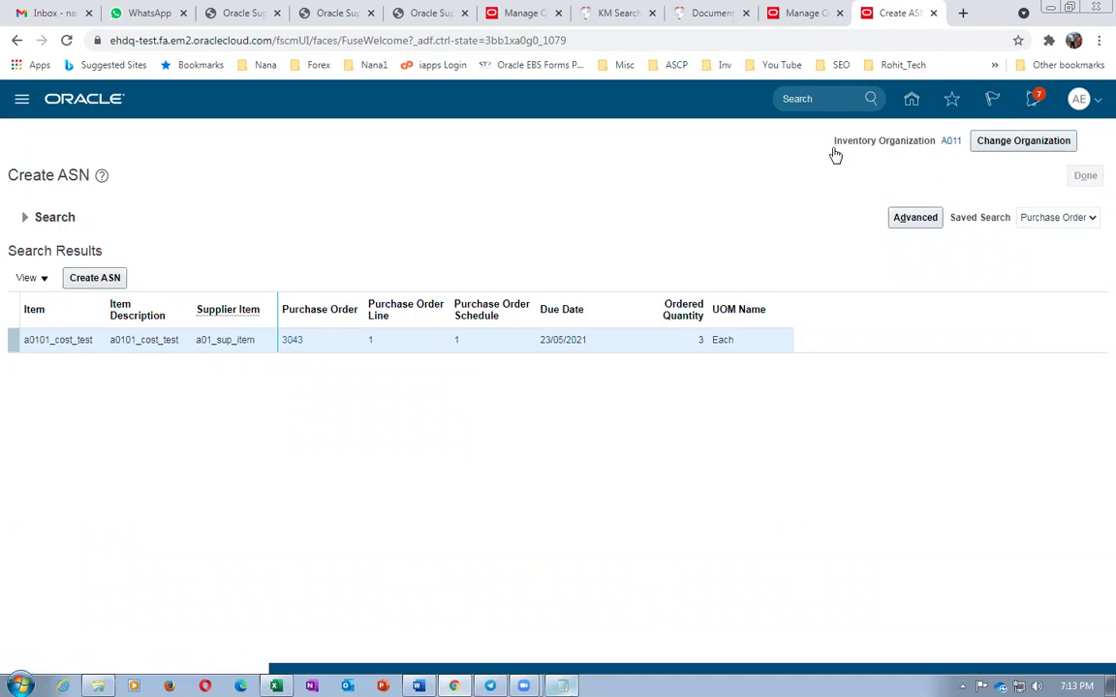
{"action": "left_click", "coordinate": [899, 99]}
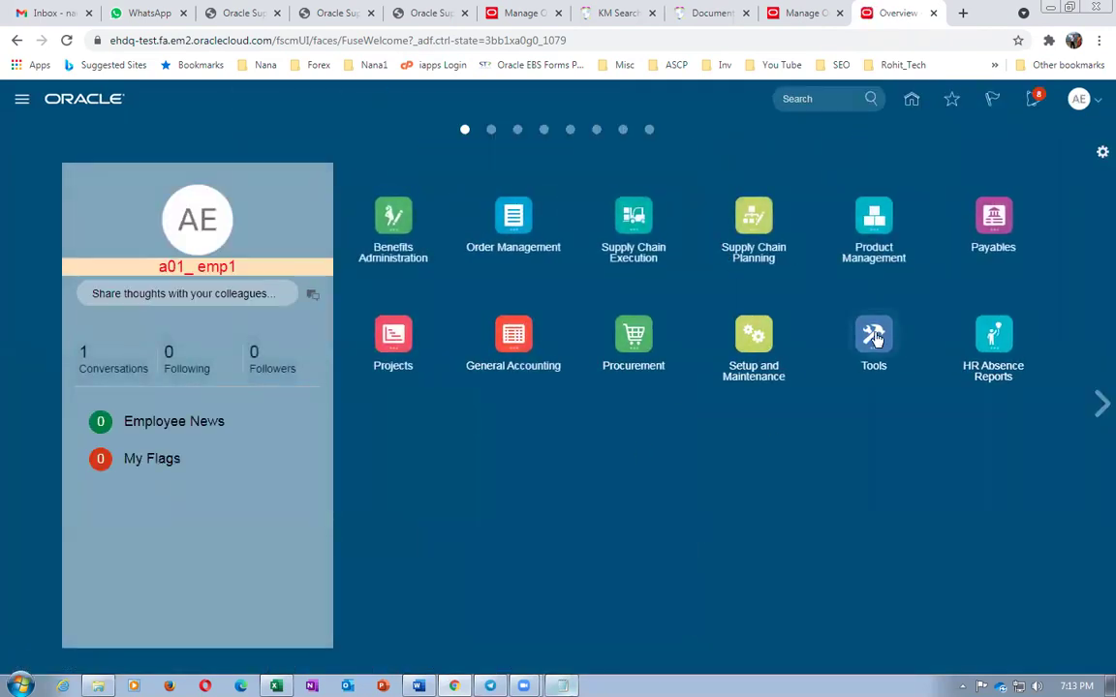
{"action": "left_click", "coordinate": [874, 336]}
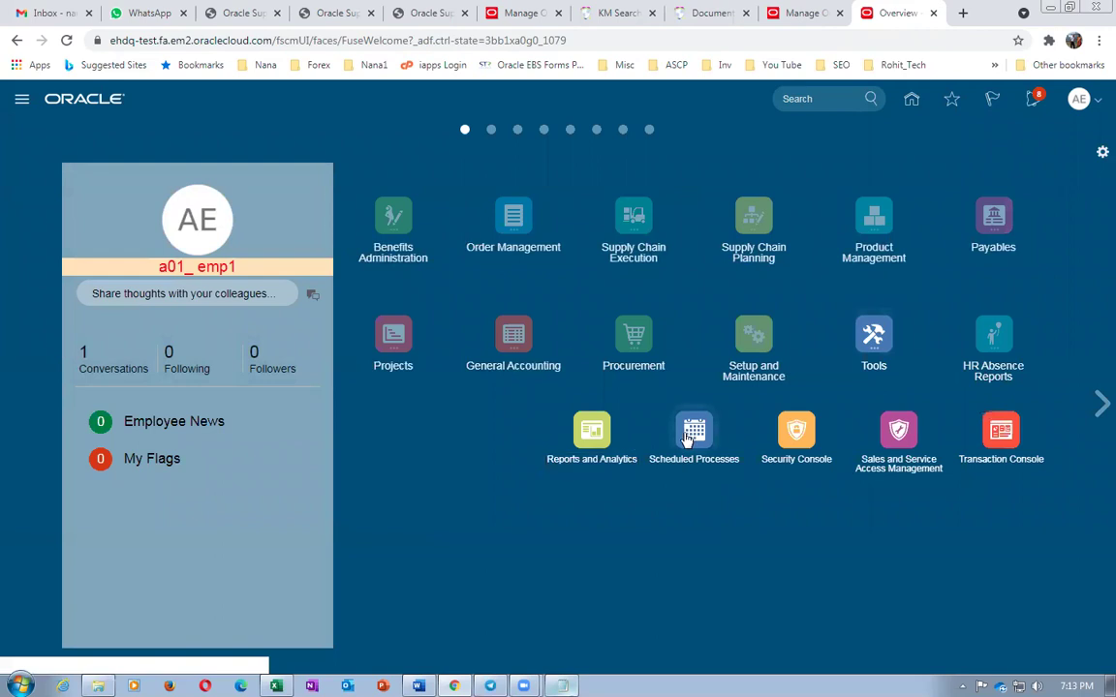
{"action": "left_click", "coordinate": [693, 431]}
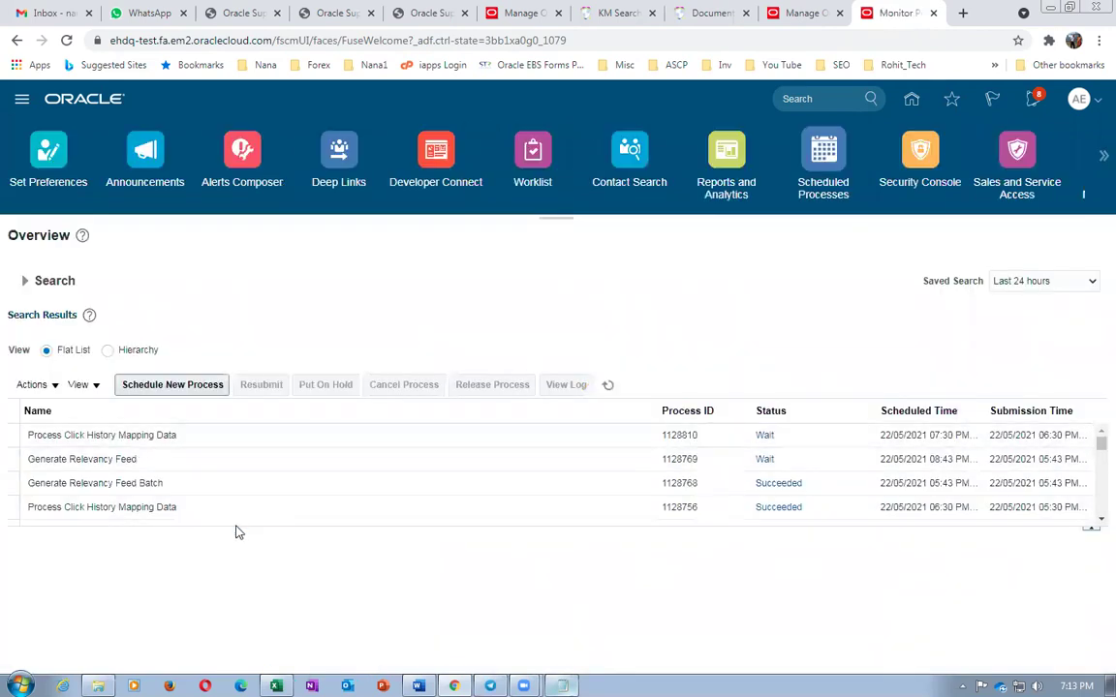
{"action": "left_click_drag", "start_coordinate": [232, 530], "coordinate": [252, 602]}
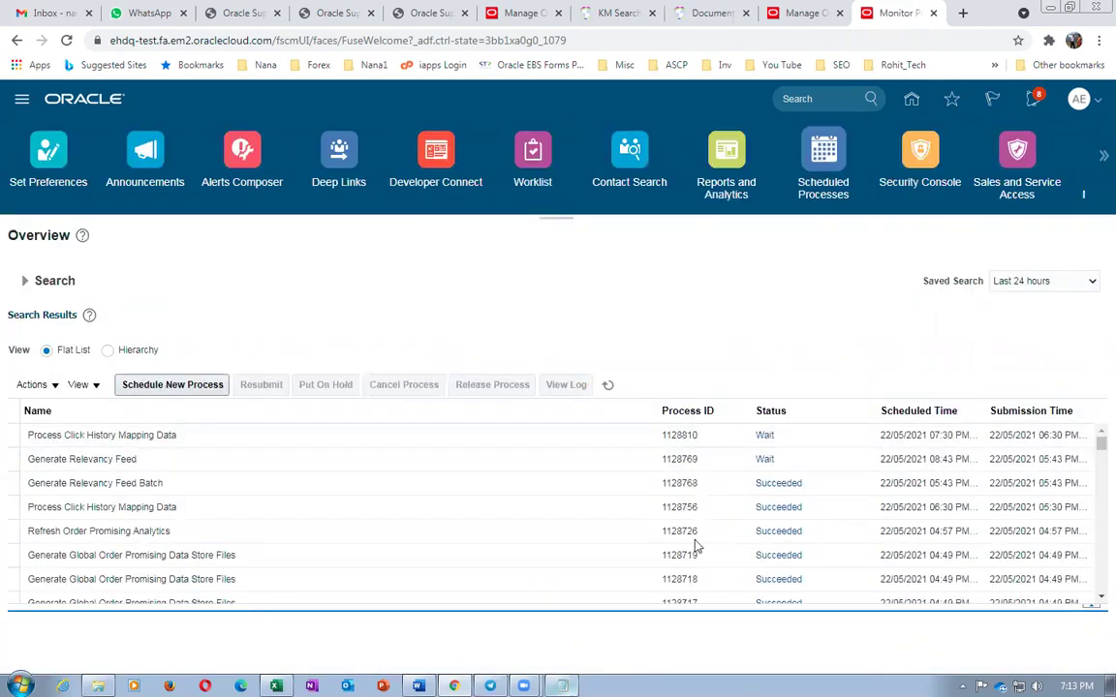
{"action": "left_click", "coordinate": [609, 387]}
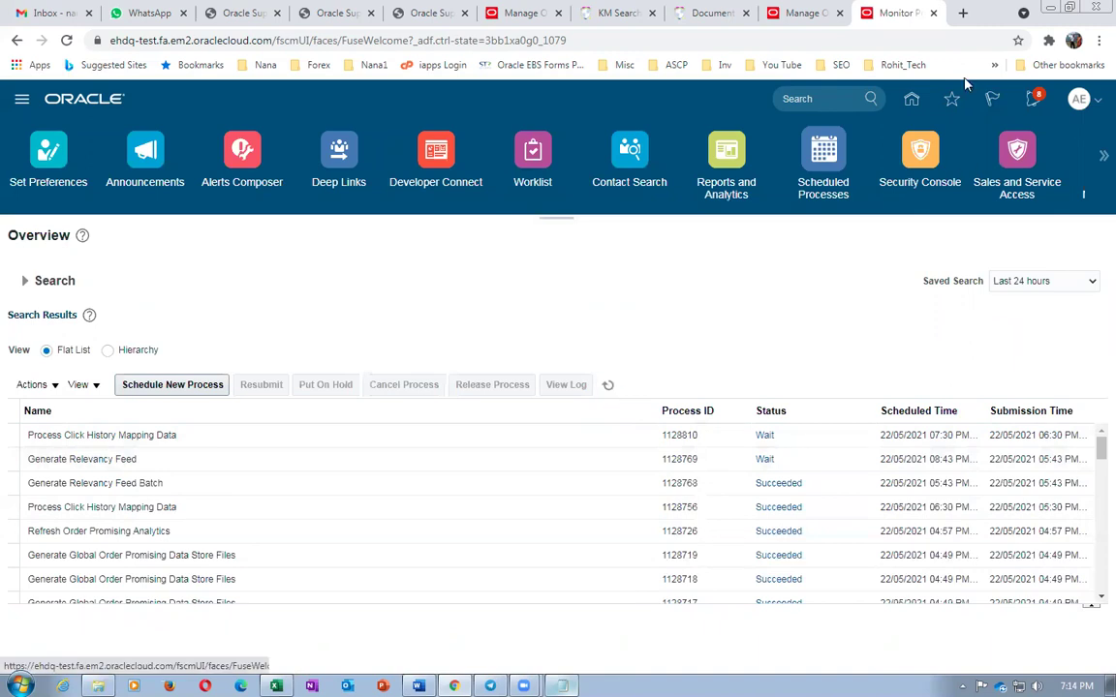
Go back to the orchestration process and refresh it repeatedly to follow the order's status after the ASN.
{"action": "left_click", "coordinate": [806, 12]}
{"action": "left_click", "coordinate": [1019, 142]}
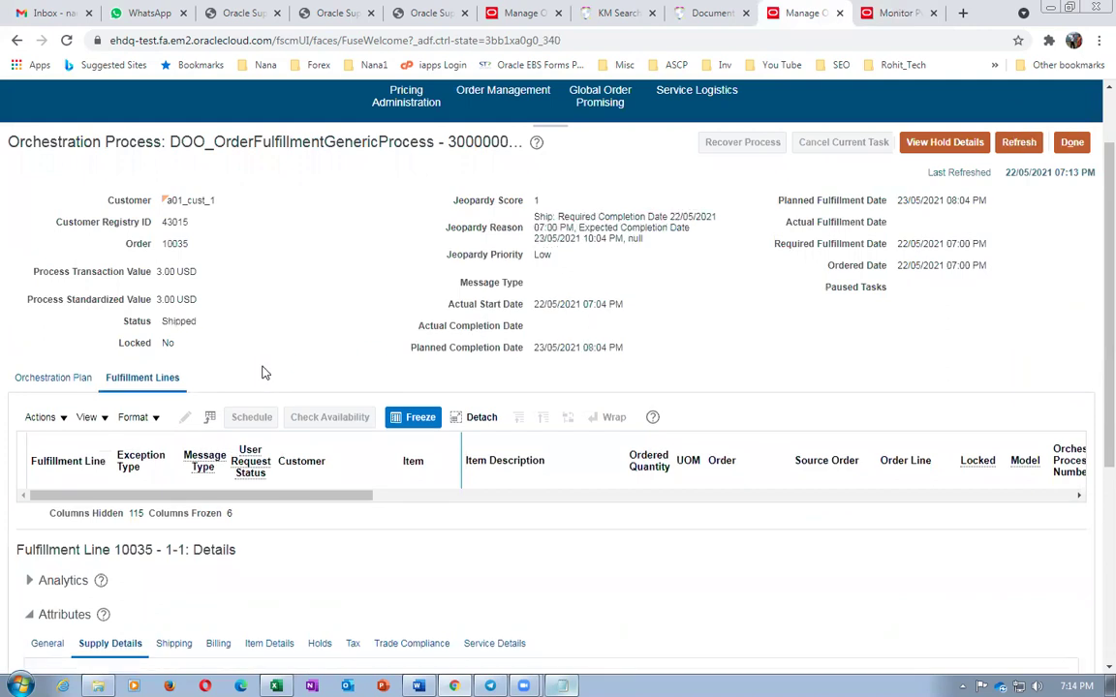
{"action": "left_click_drag", "start_coordinate": [172, 321], "coordinate": [191, 325]}
{"action": "left_click", "coordinate": [1013, 147]}
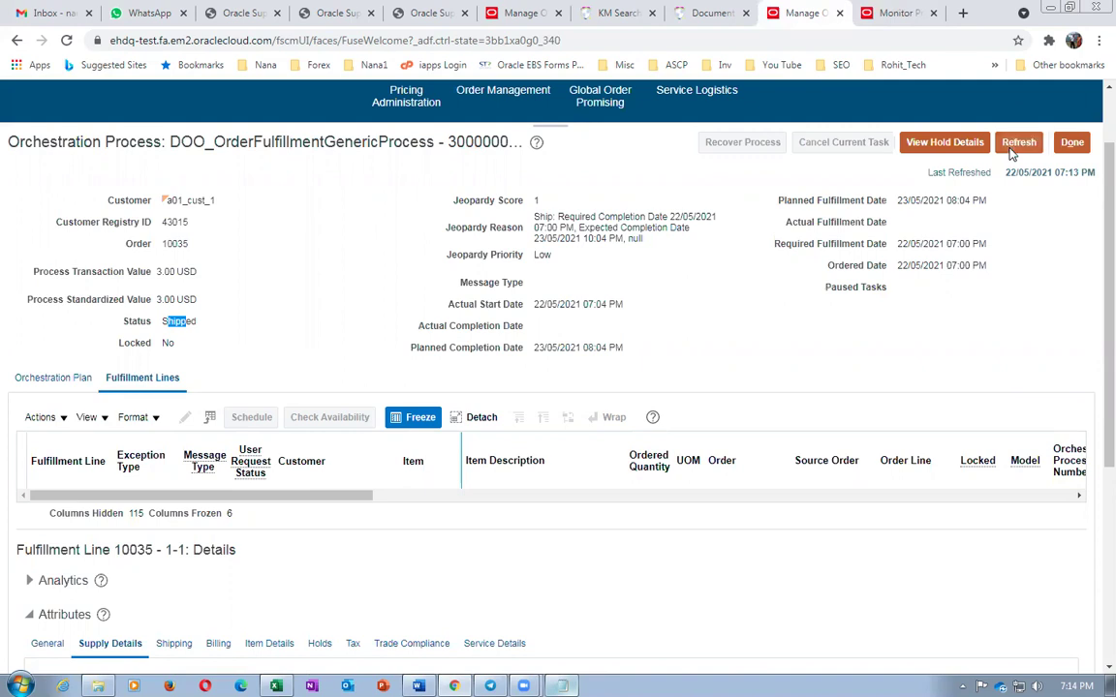
{"action": "left_click", "coordinate": [1012, 151]}
{"action": "left_click_drag", "start_coordinate": [177, 321], "coordinate": [225, 321]}
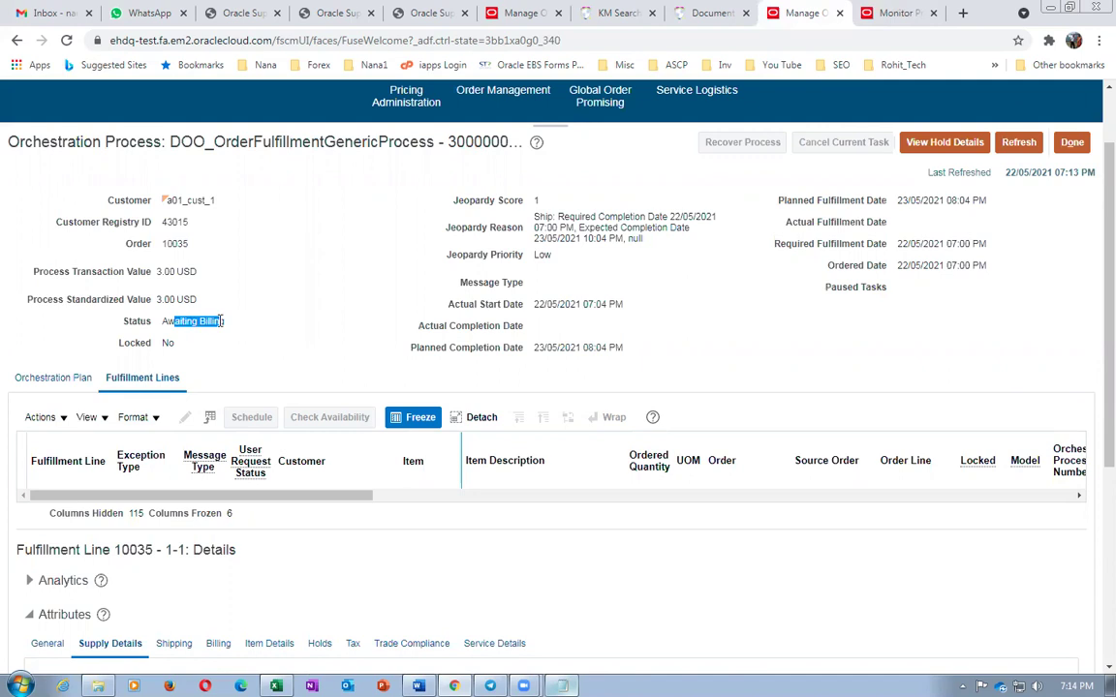
Close the orchestration and fulfillment views and start a return for the sales order's a0101_cost_test line.
{"action": "left_click", "coordinate": [1071, 142]}
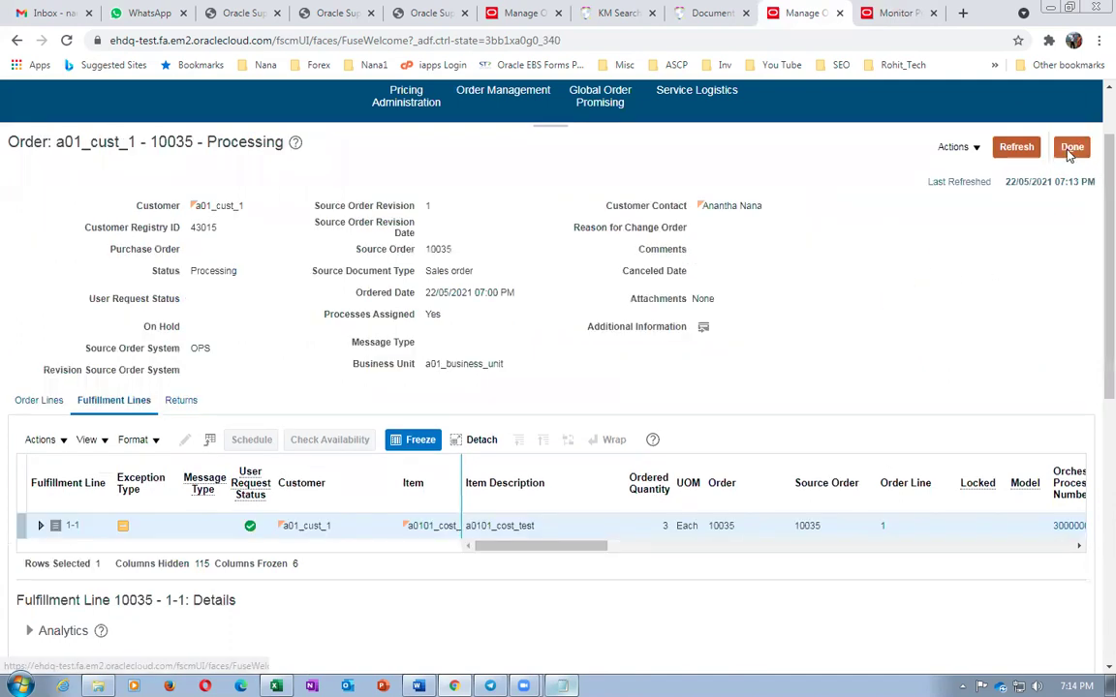
{"action": "left_click", "coordinate": [1070, 148]}
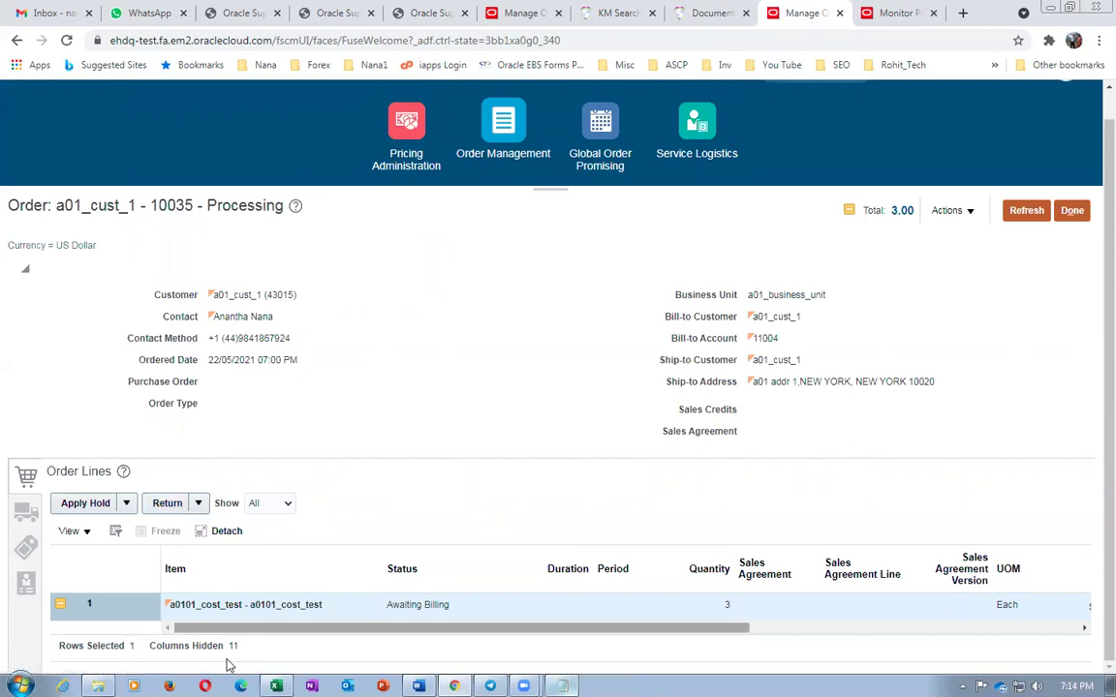
{"action": "left_click", "coordinate": [198, 504]}
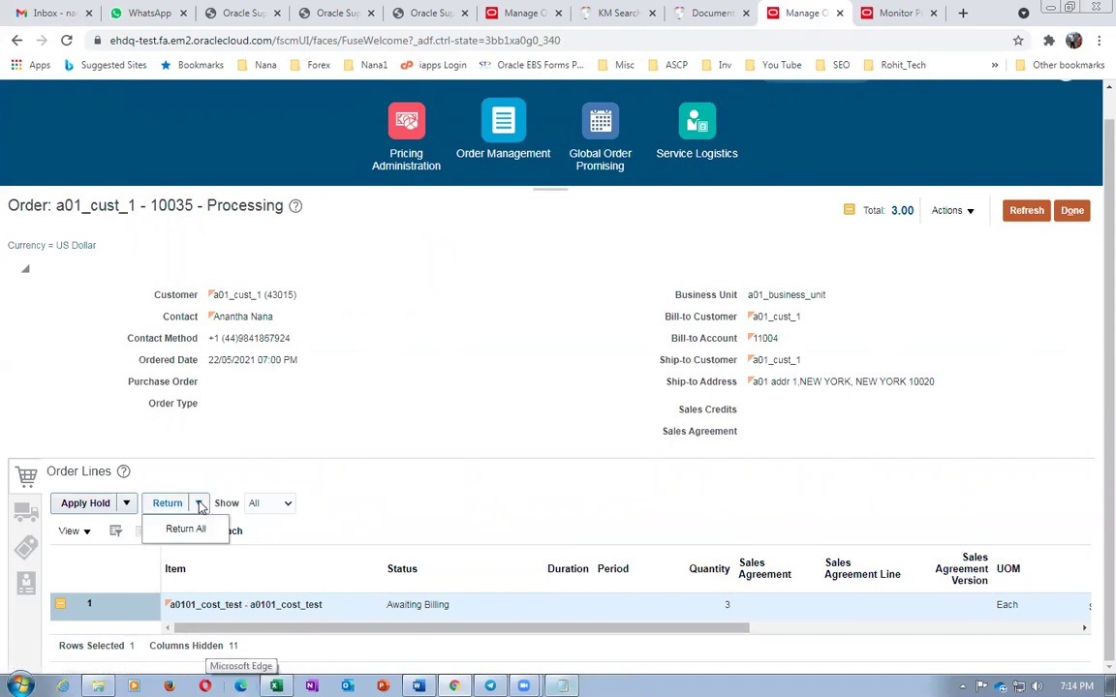
{"action": "left_click", "coordinate": [160, 503]}
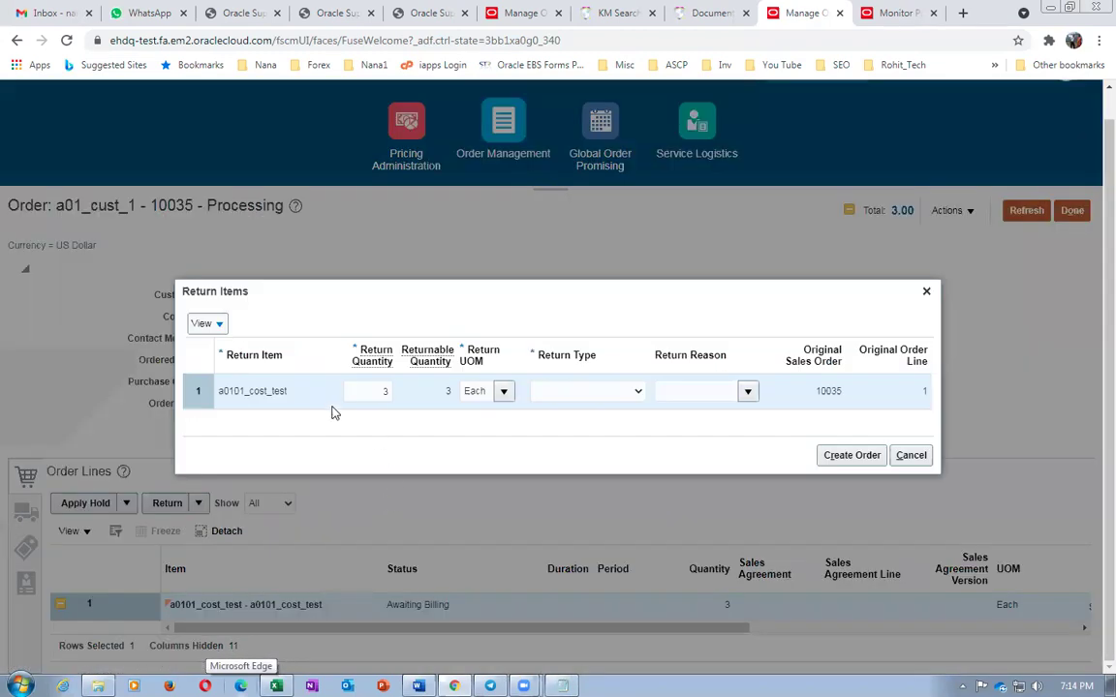
Create a return order for quantity 1 with type "Return for credit and return the item" and reason "The item is damaged".
{"action": "left_click", "coordinate": [366, 391]}
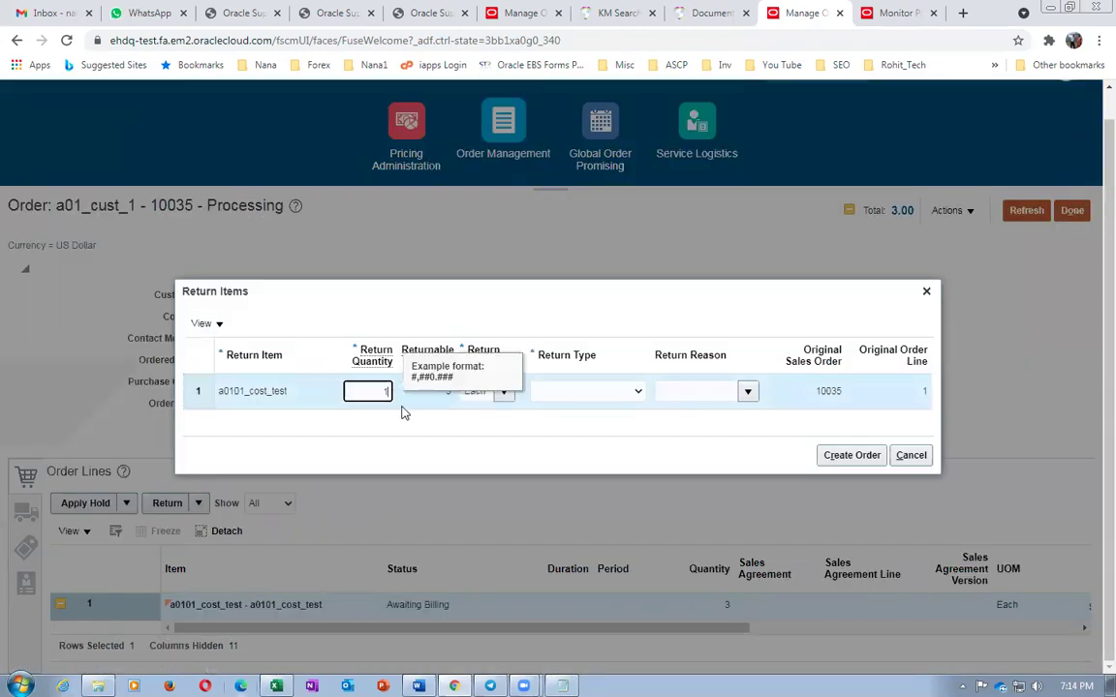
{"action": "type", "text": "1"}
{"action": "key", "text": "Tab"}
{"action": "left_click", "coordinate": [612, 384]}
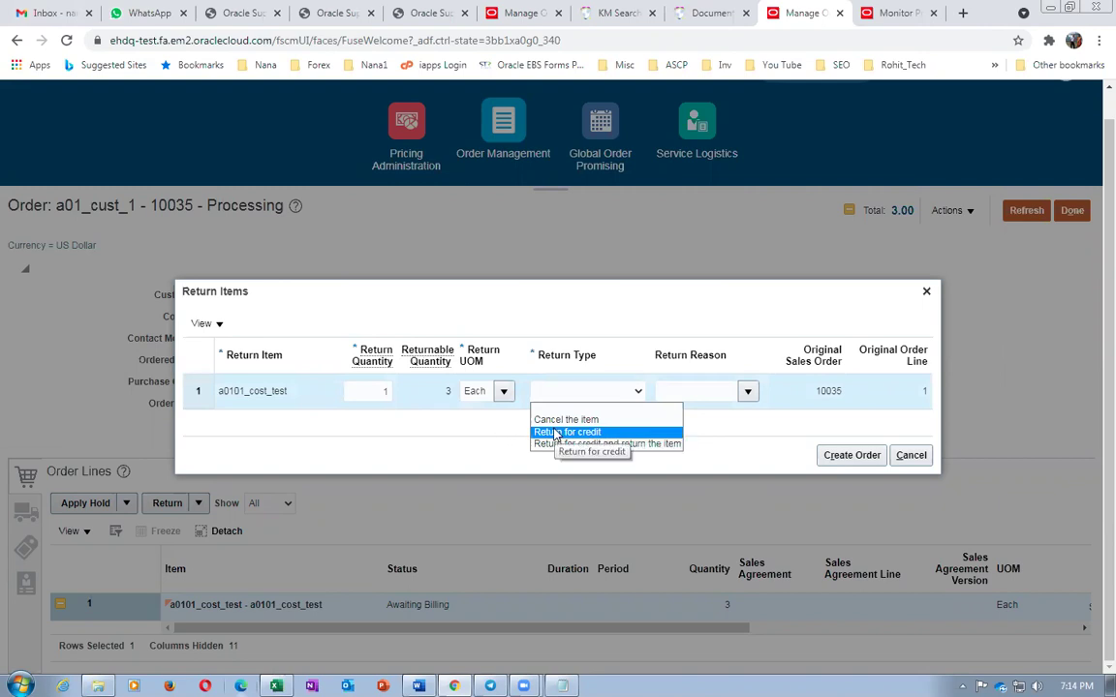
{"action": "left_click", "coordinate": [618, 445]}
{"action": "left_click", "coordinate": [748, 391]}
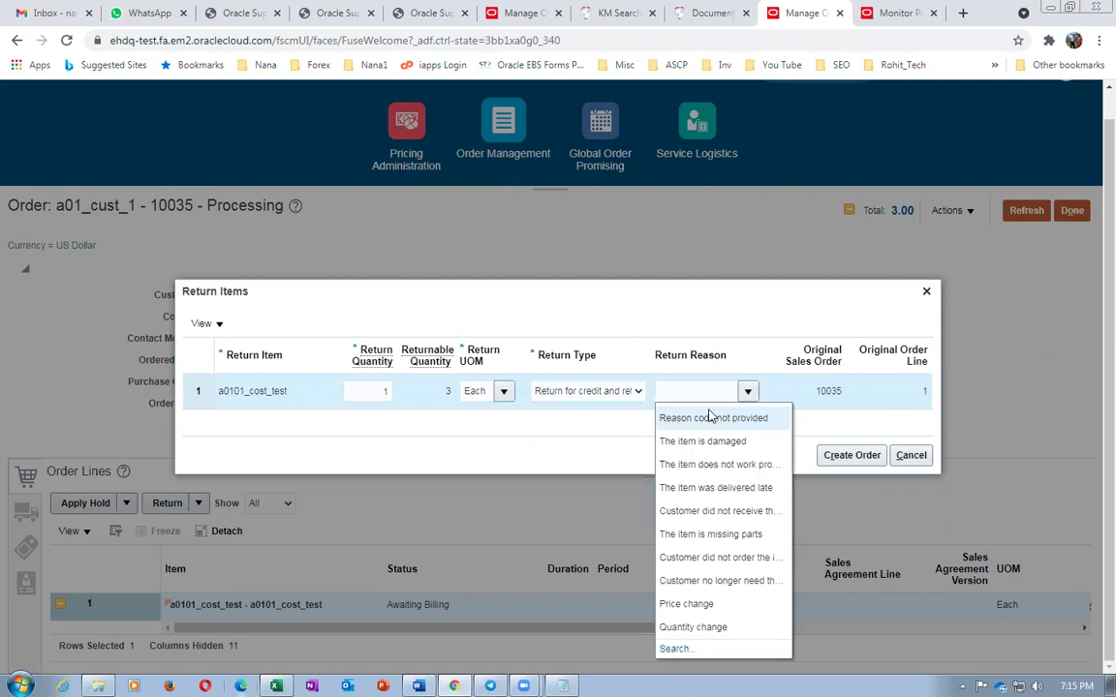
{"action": "left_click", "coordinate": [706, 441]}
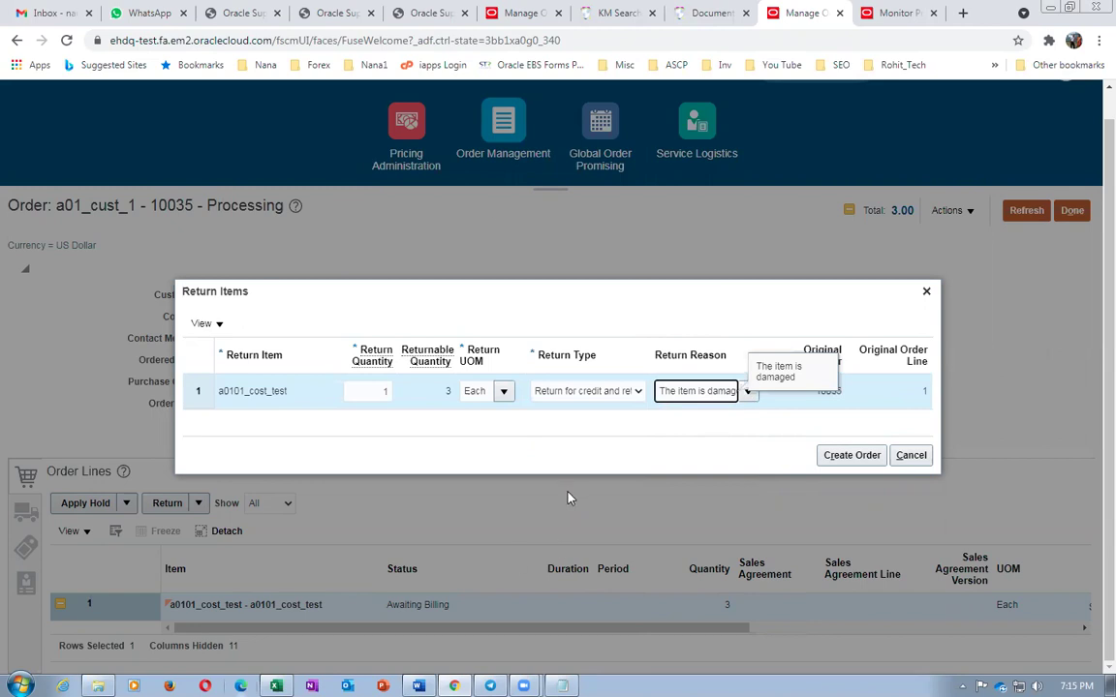
{"action": "left_click", "coordinate": [853, 458]}
{"action": "left_click", "coordinate": [853, 457]}
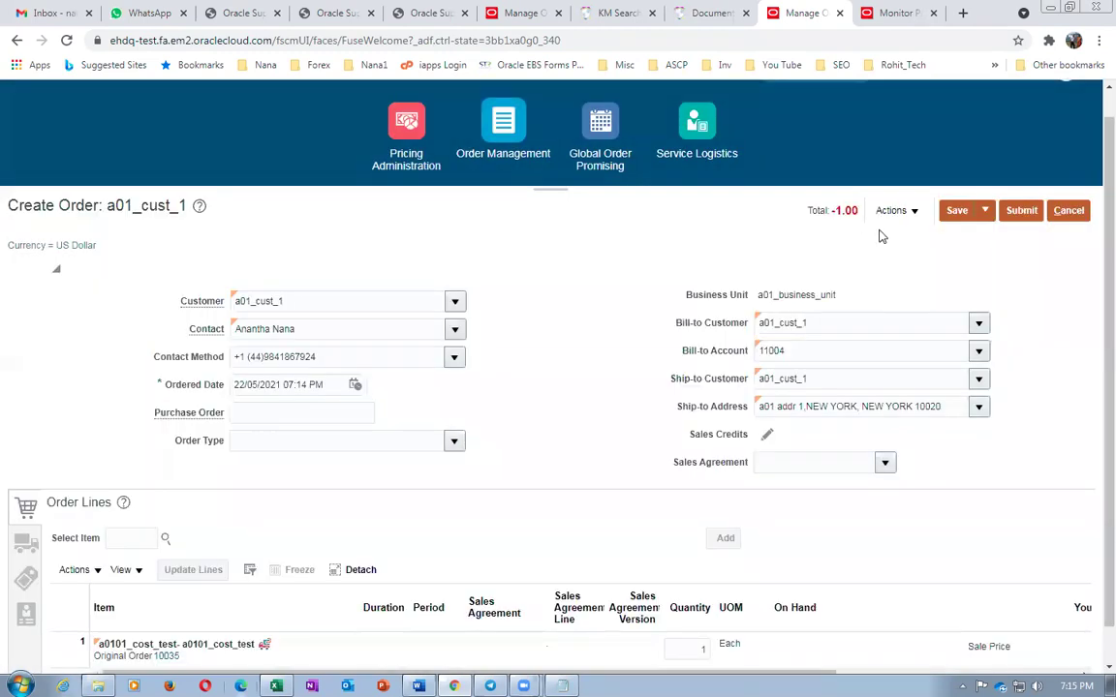
Set the return order's supply warehouse to A011 - a01_child_1 in the shipment details and save the draft.
{"action": "scroll", "coordinate": [380, 394], "scroll_direction": "down", "scroll_amount": 1}
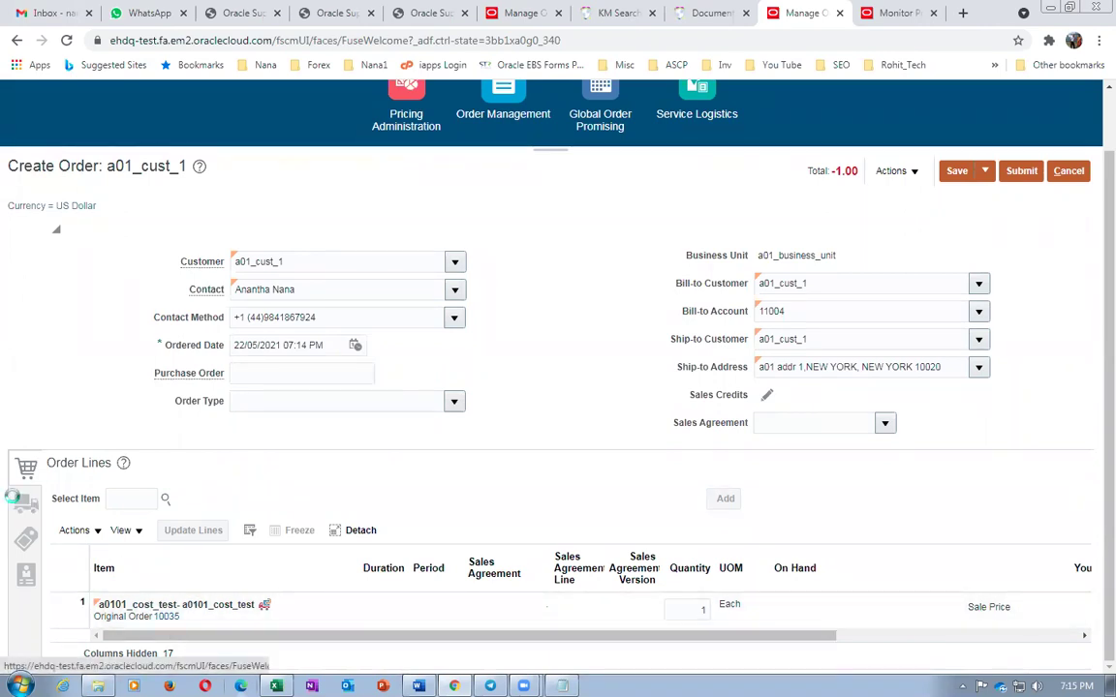
{"action": "left_click", "coordinate": [20, 499]}
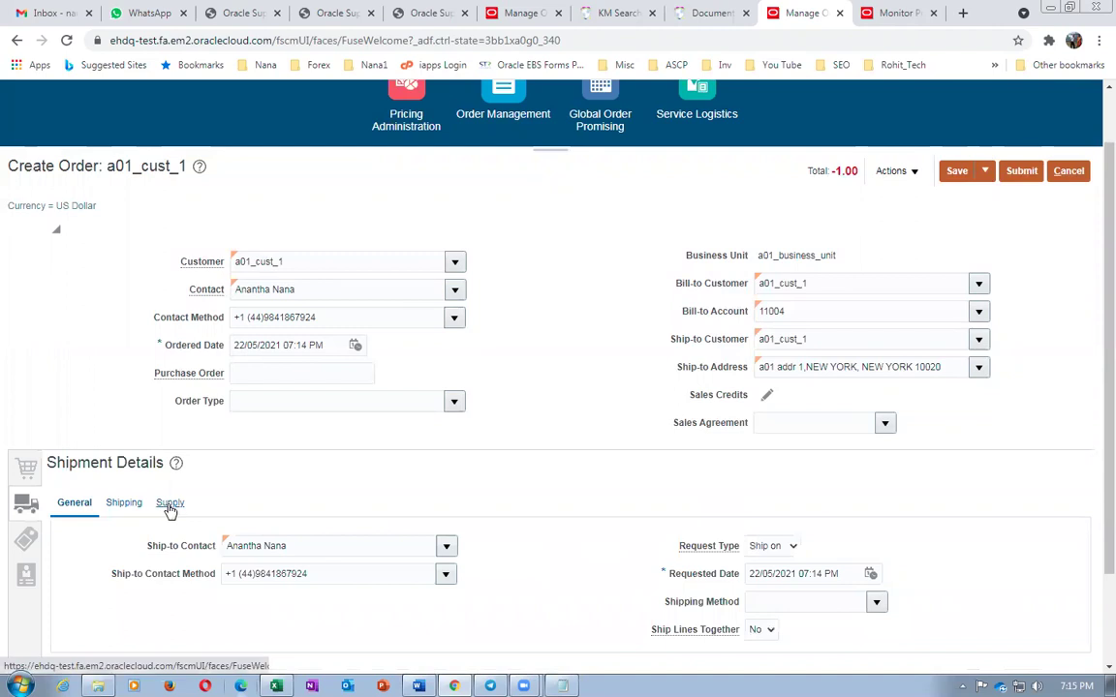
{"action": "scroll", "coordinate": [148, 390], "scroll_direction": "down", "scroll_amount": 2}
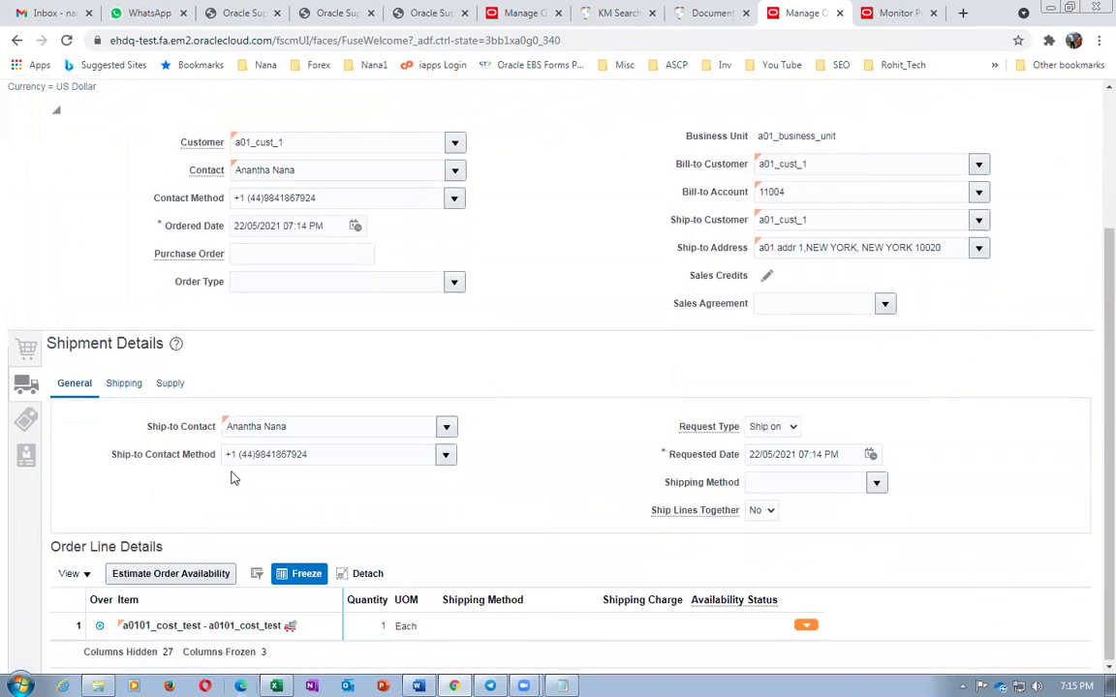
{"action": "left_click", "coordinate": [164, 385]}
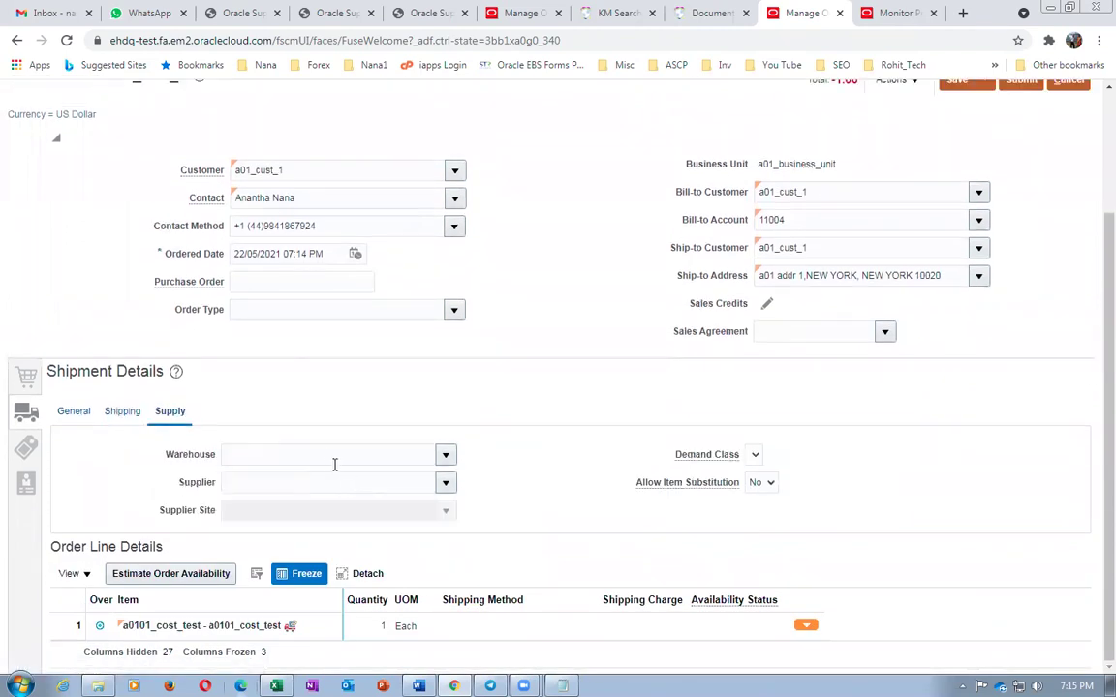
{"action": "left_click", "coordinate": [324, 453]}
{"action": "type", "text": "a01"}
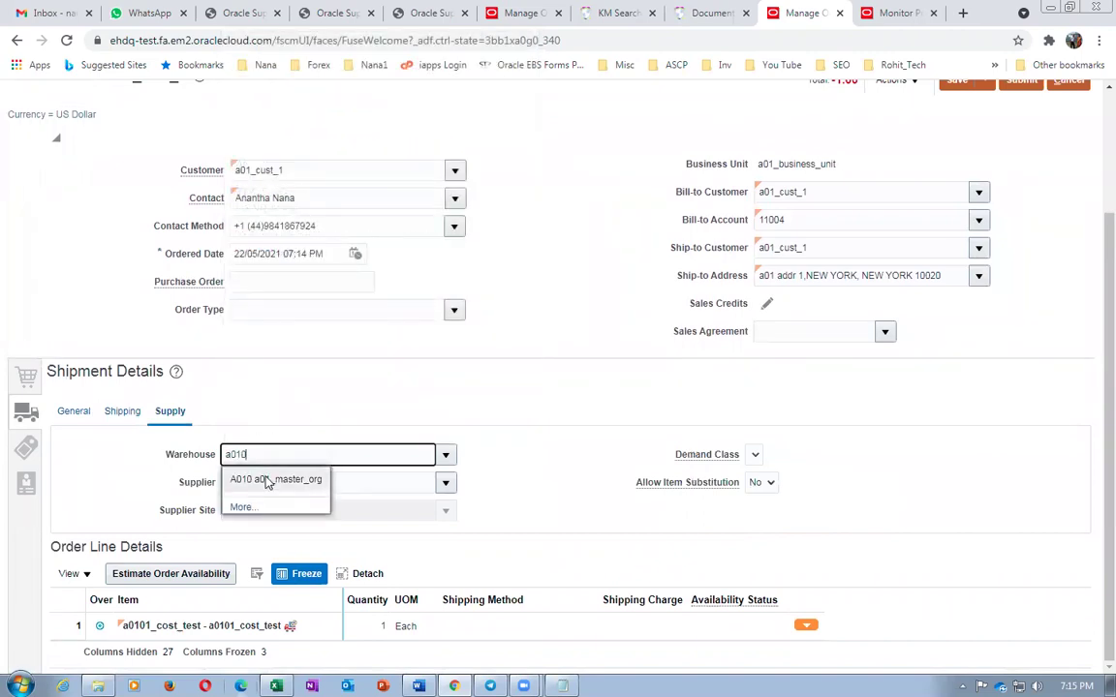
{"action": "key", "text": "BackSpace"}
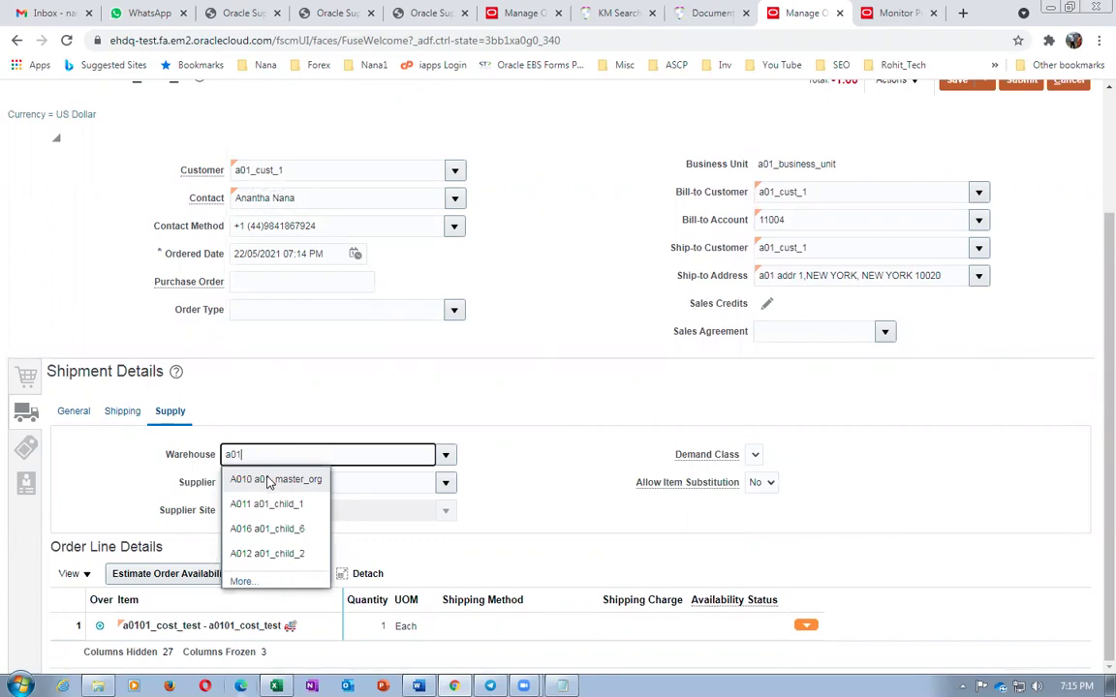
{"action": "left_click", "coordinate": [281, 504]}
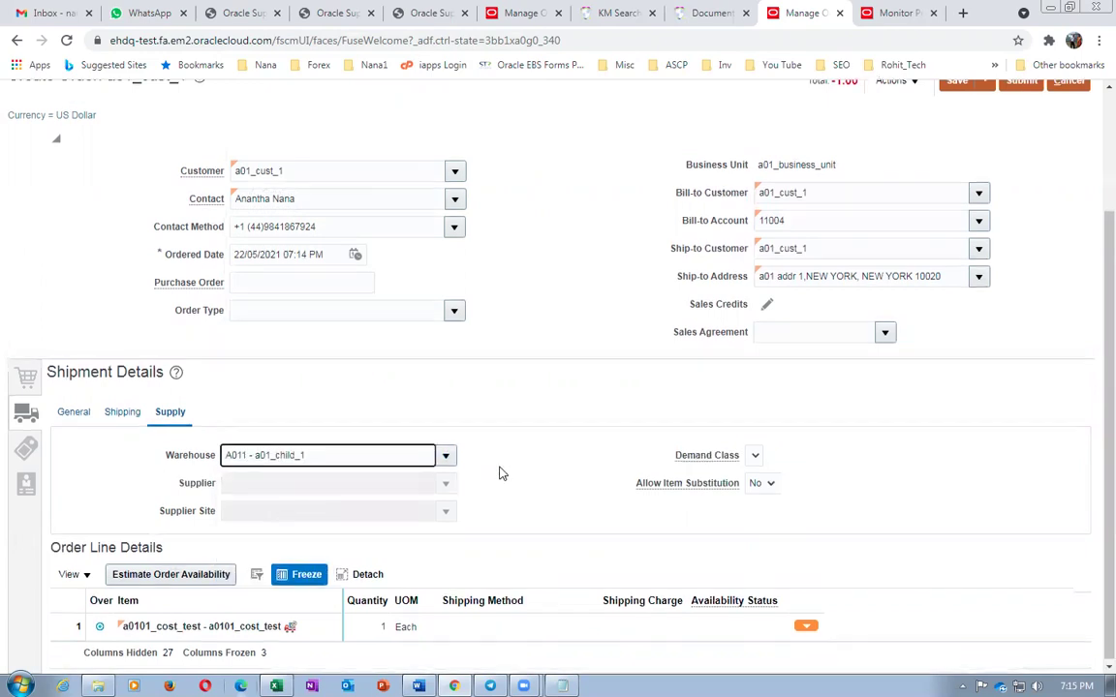
{"action": "scroll", "coordinate": [388, 387], "scroll_direction": "up", "scroll_amount": 2}
{"action": "left_click", "coordinate": [957, 243]}
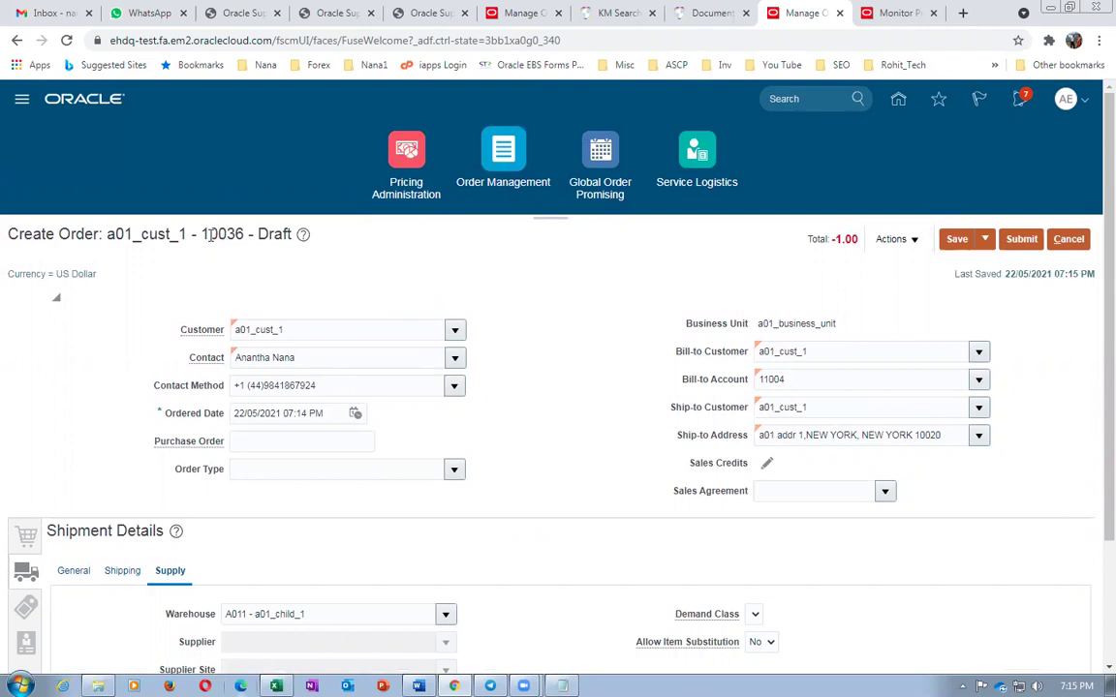
Check the return order's number and line details, and try to submit the draft order.
{"action": "left_click_drag", "start_coordinate": [207, 235], "coordinate": [240, 235]}
{"action": "scroll", "coordinate": [270, 339], "scroll_direction": "down", "scroll_amount": 3}
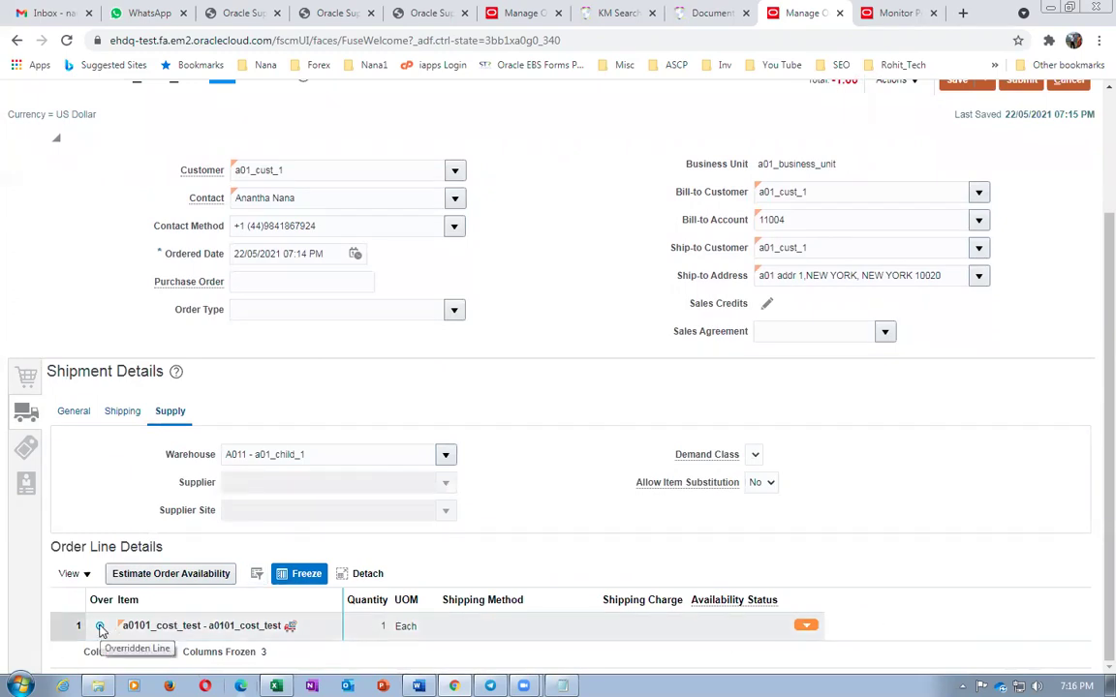
{"action": "left_click", "coordinate": [28, 379]}
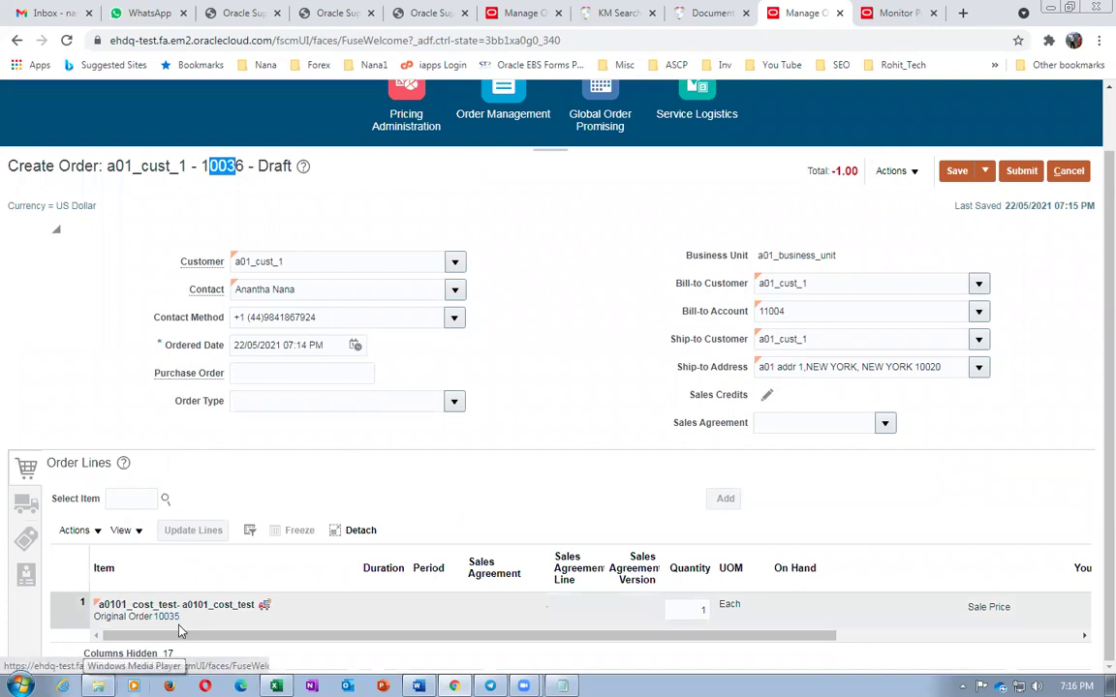
{"action": "left_click", "coordinate": [201, 151]}
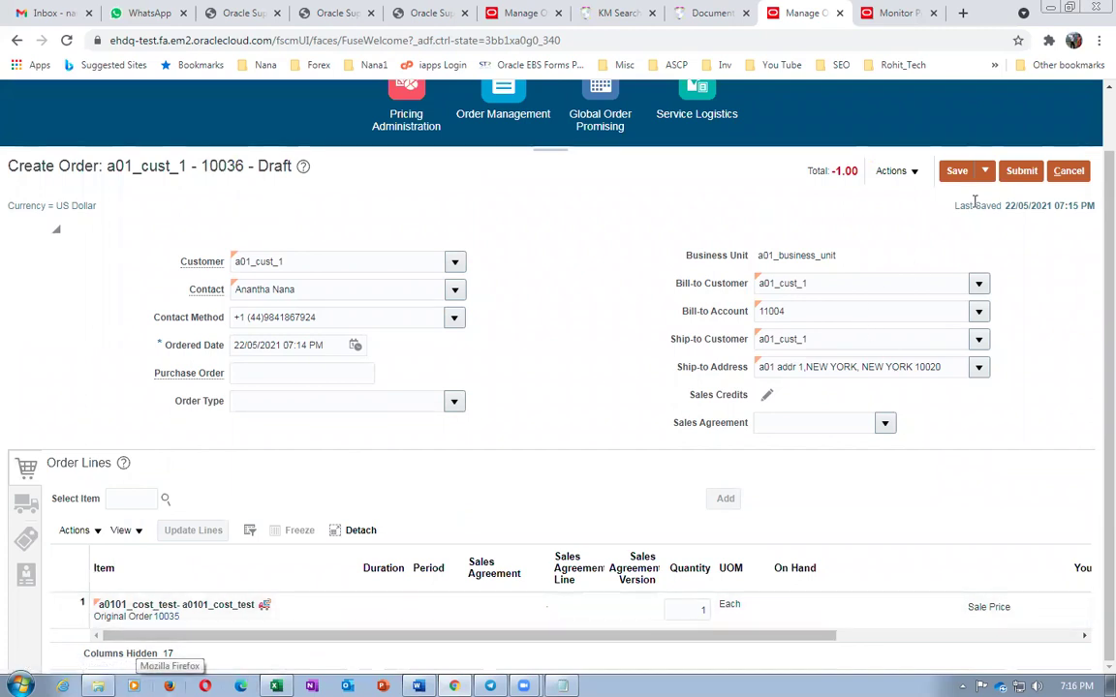
{"action": "left_click", "coordinate": [1020, 172]}
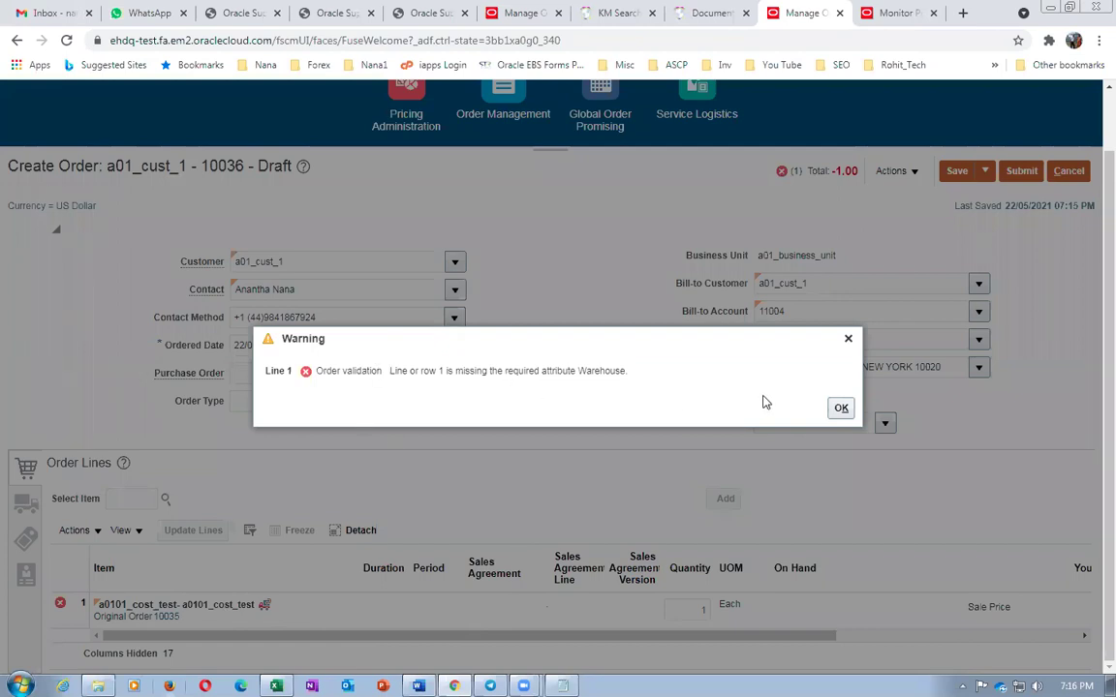
{"action": "left_click", "coordinate": [843, 411]}
Recheck the warehouse in the shipment supply details, save the draft again and validate the order.
{"action": "left_click", "coordinate": [26, 502]}
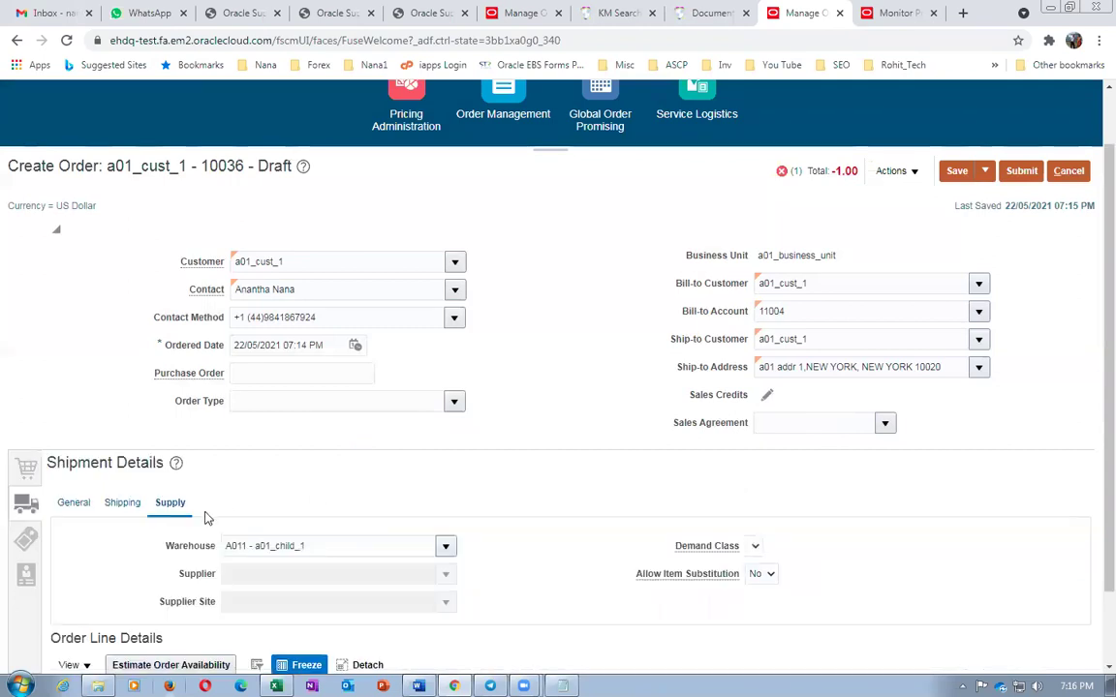
{"action": "left_click", "coordinate": [322, 546]}
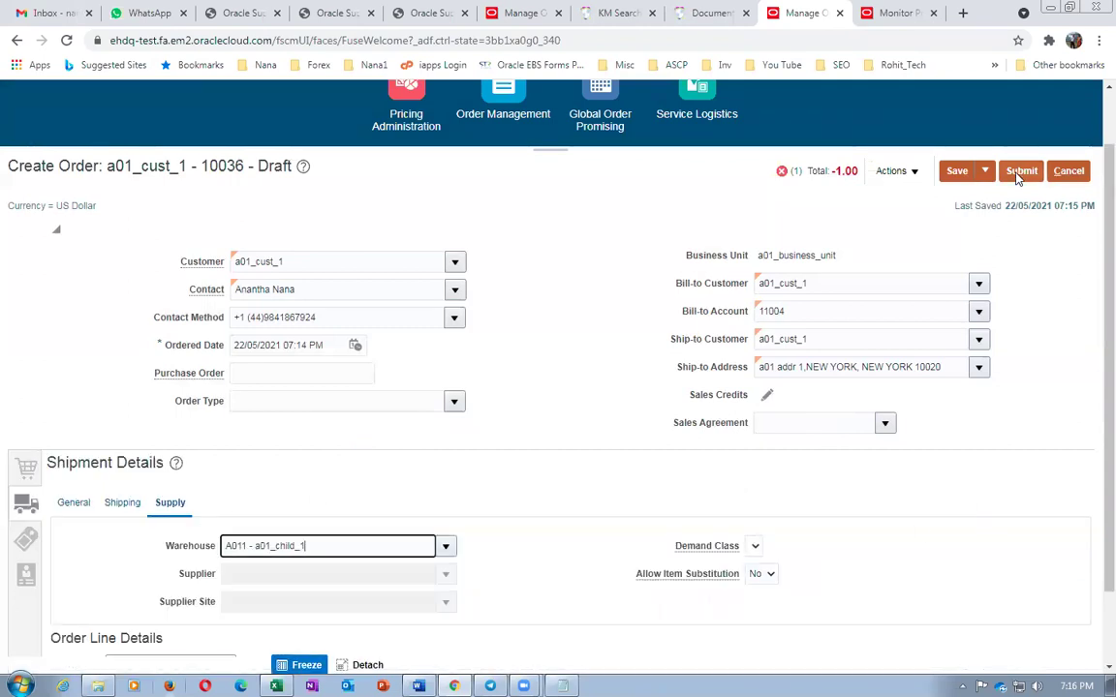
{"action": "left_click", "coordinate": [956, 171]}
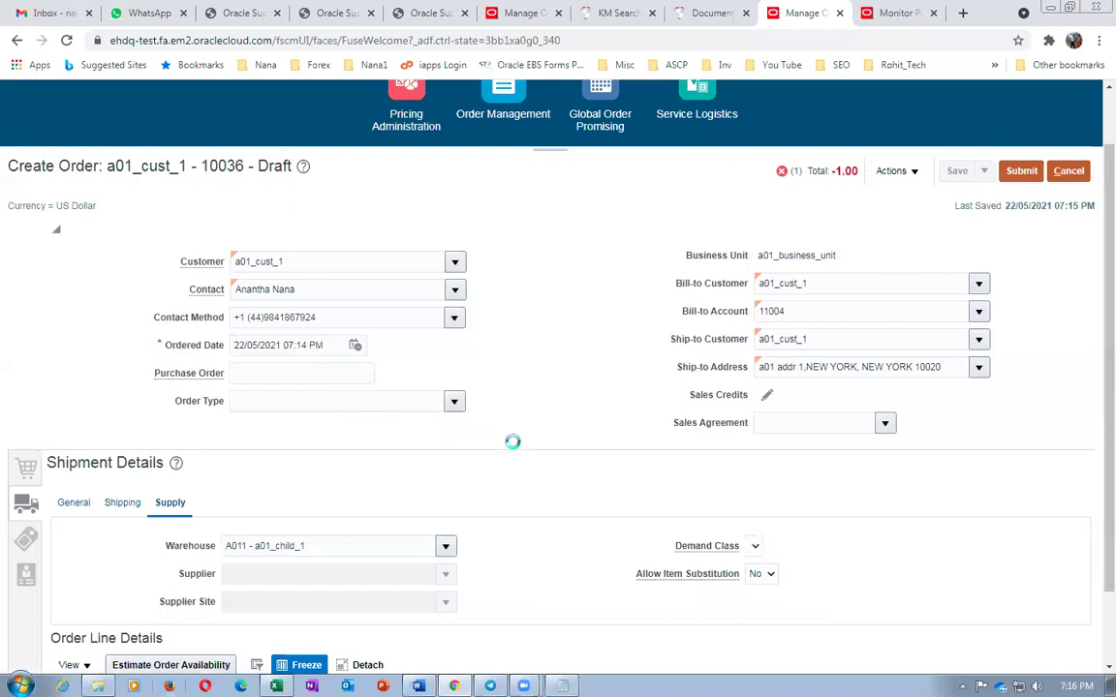
{"action": "left_click", "coordinate": [905, 172]}
{"action": "left_click", "coordinate": [911, 199]}
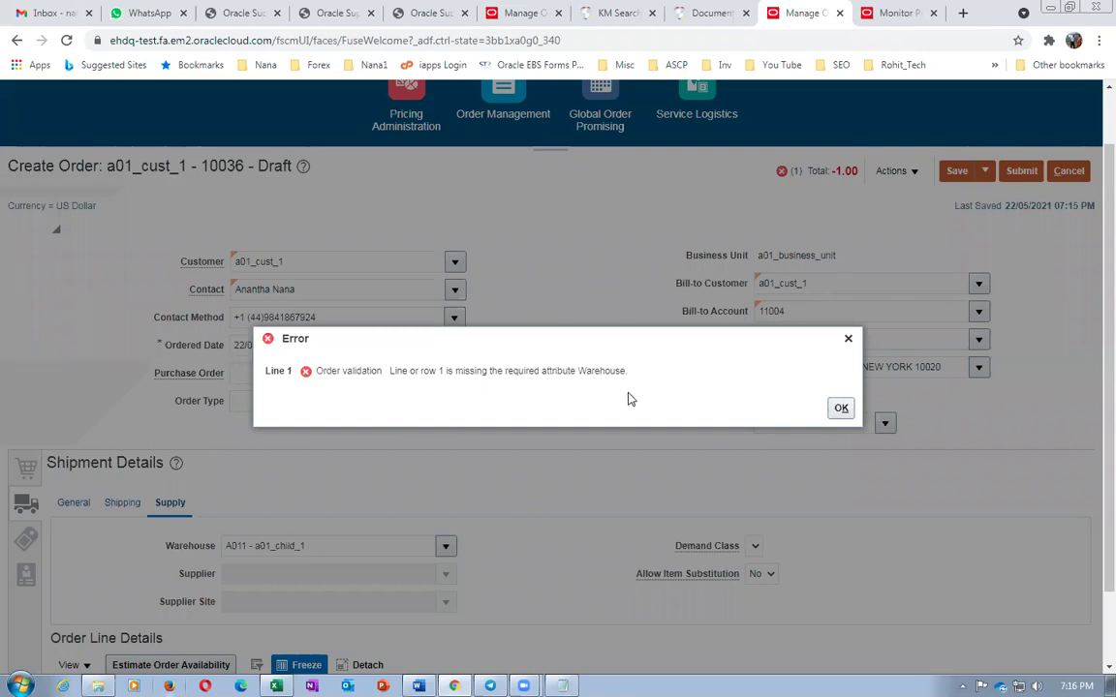
{"action": "left_click", "coordinate": [842, 410]}
Override the supply details of the a0101_cost_test order line with warehouse A011 - a01_child_1.
{"action": "scroll", "coordinate": [347, 510], "scroll_direction": "down", "scroll_amount": 2}
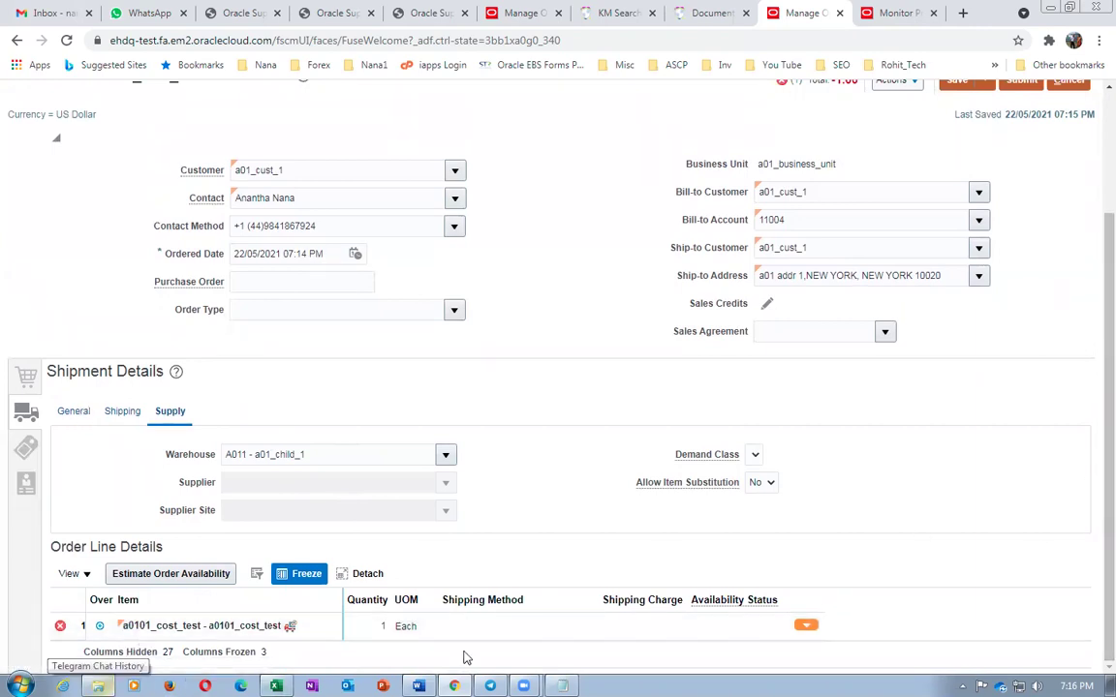
{"action": "left_click", "coordinate": [800, 625]}
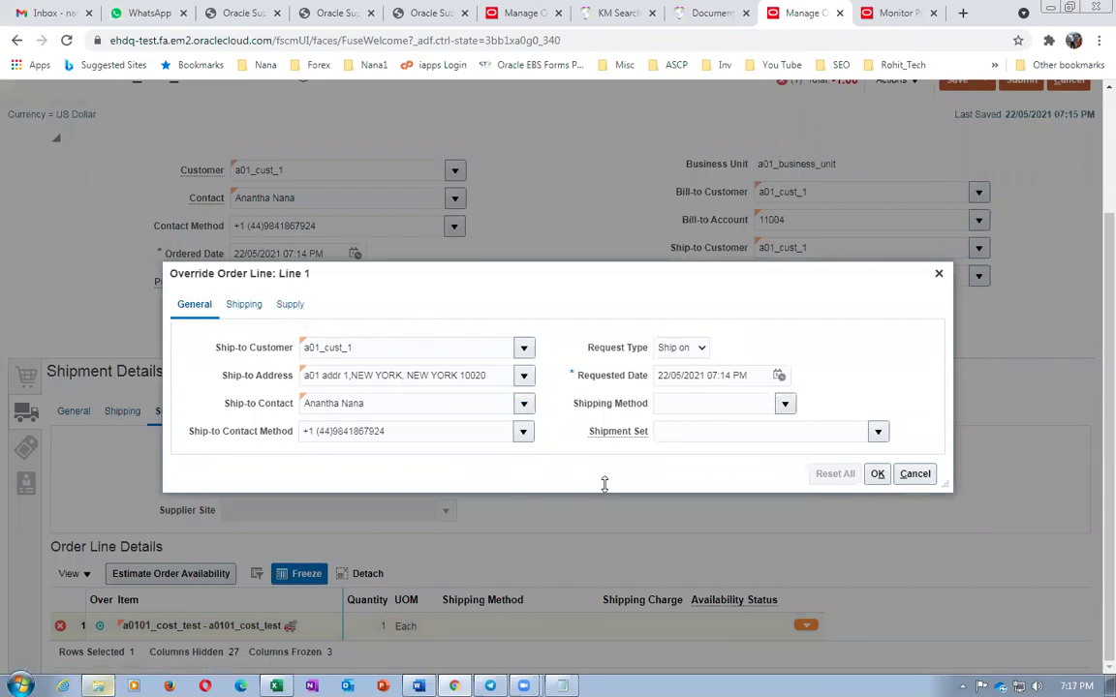
{"action": "left_click", "coordinate": [290, 305]}
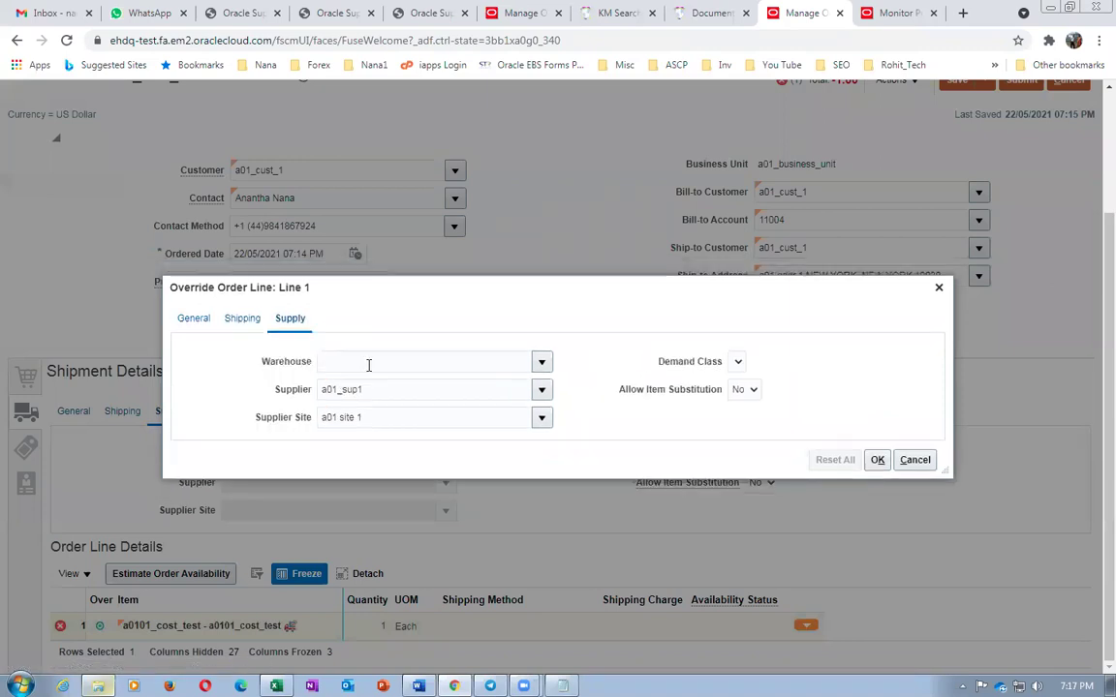
{"action": "left_click", "coordinate": [359, 361]}
{"action": "type", "text": "a01"}
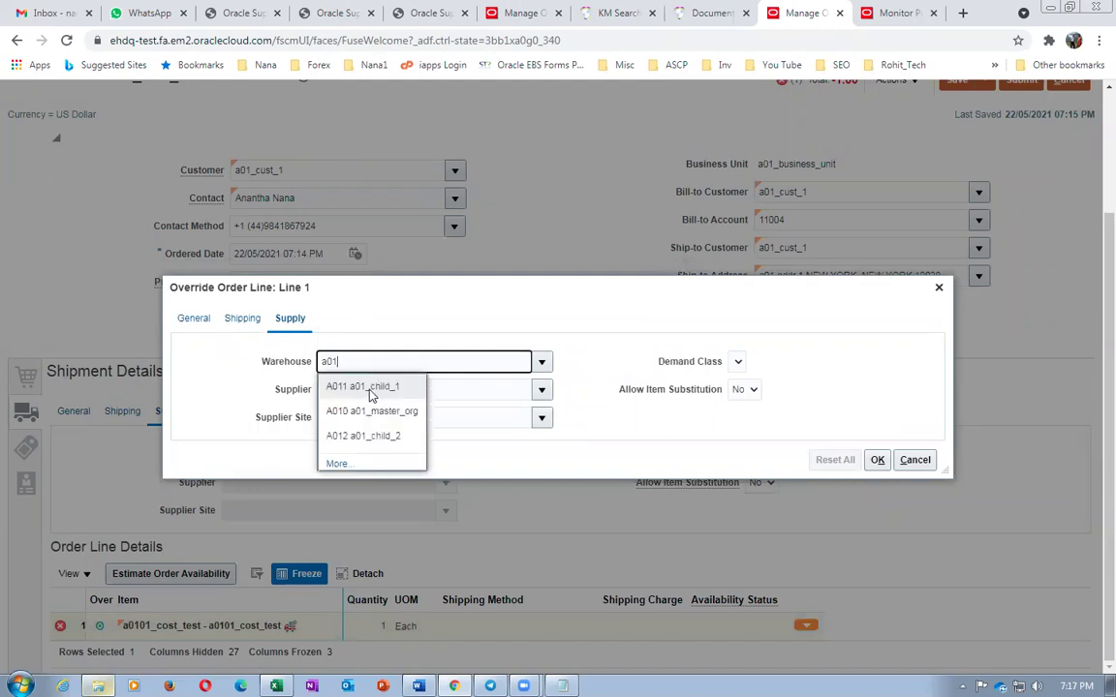
{"action": "left_click", "coordinate": [369, 389]}
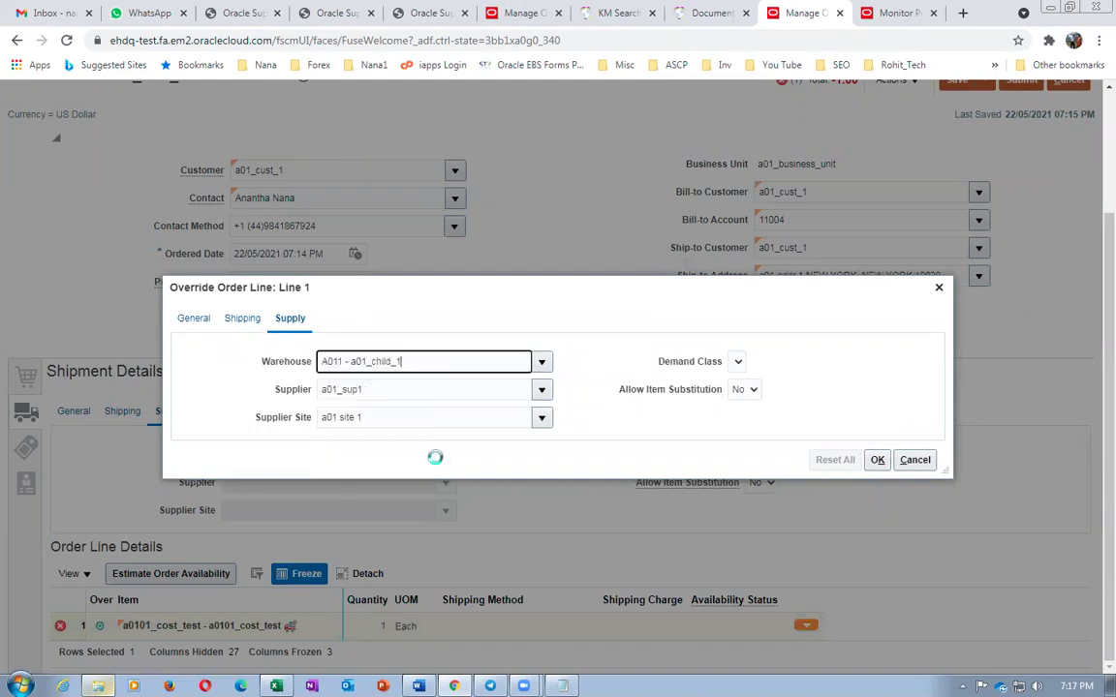
{"action": "left_click", "coordinate": [877, 461]}
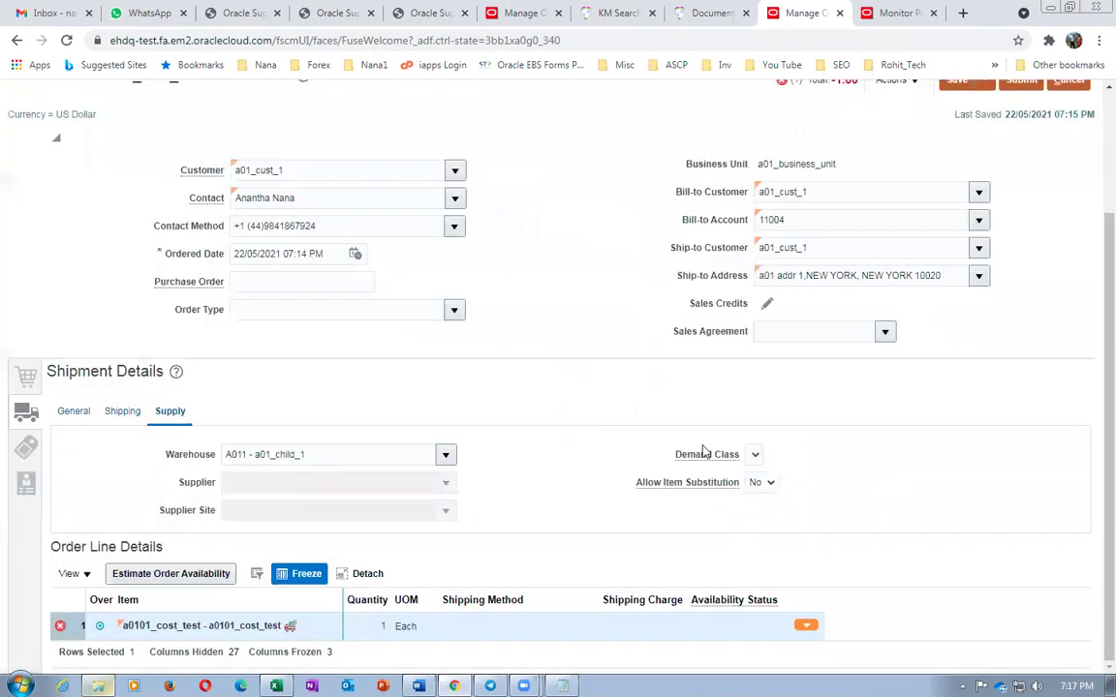
Save the draft return order with the overridden line and validate it again.
{"action": "scroll", "coordinate": [975, 283], "scroll_direction": "up", "scroll_amount": 1}
{"action": "scroll", "coordinate": [975, 284], "scroll_direction": "up", "scroll_amount": 3}
{"action": "left_click", "coordinate": [955, 240]}
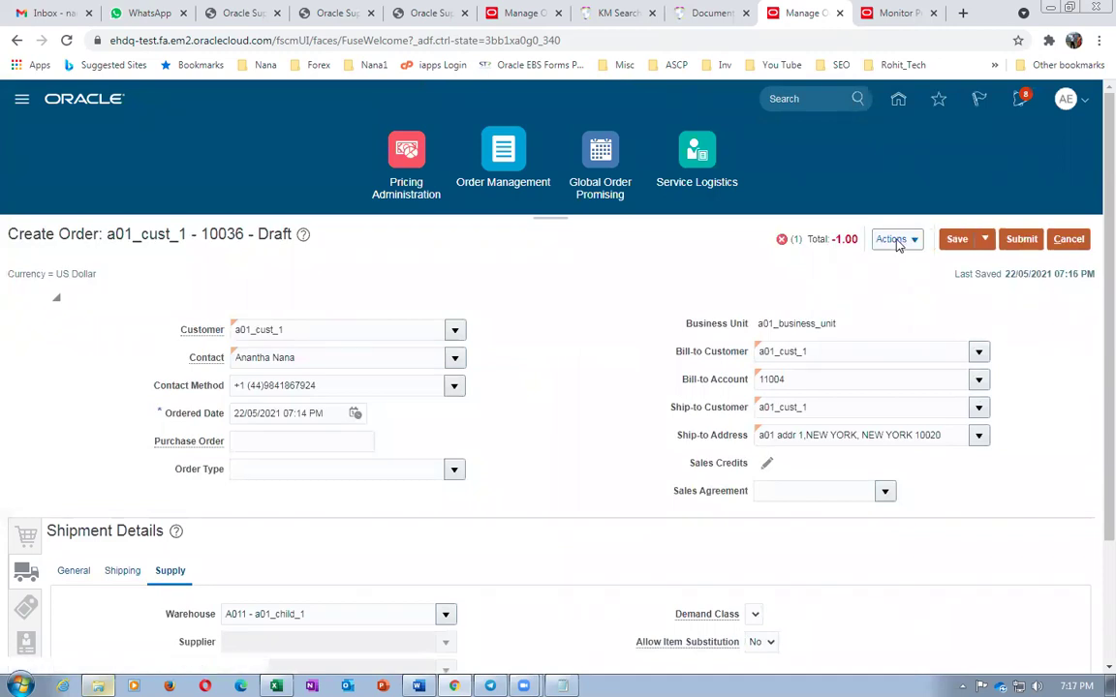
{"action": "left_click", "coordinate": [892, 240]}
{"action": "left_click", "coordinate": [911, 266]}
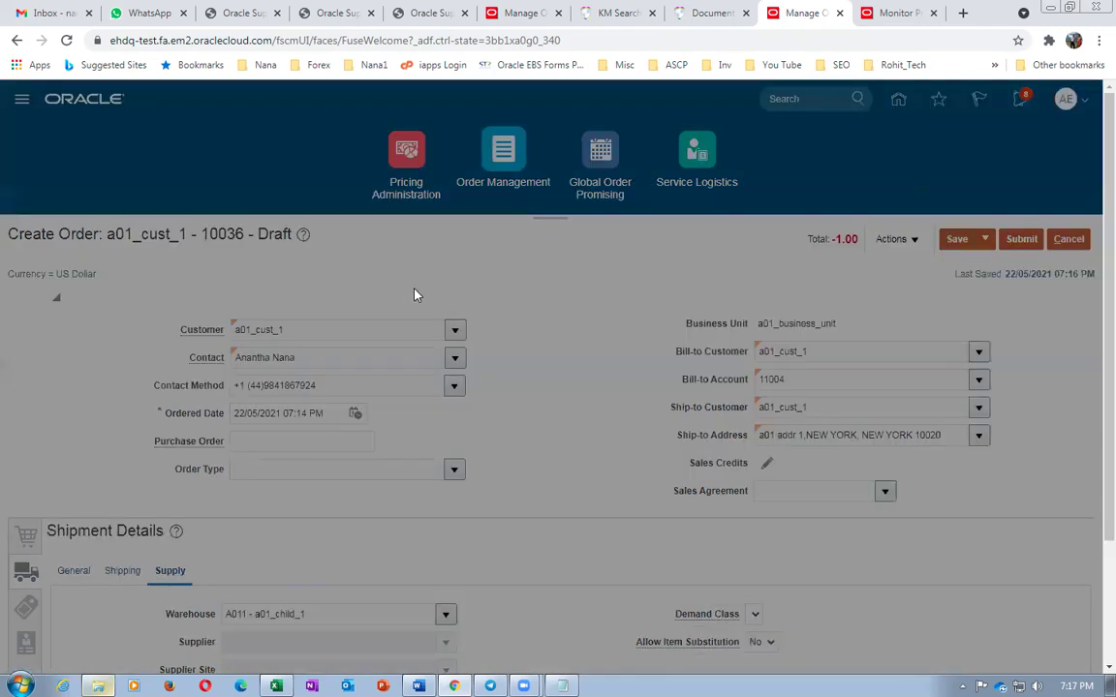
{"action": "left_click", "coordinate": [631, 400]}
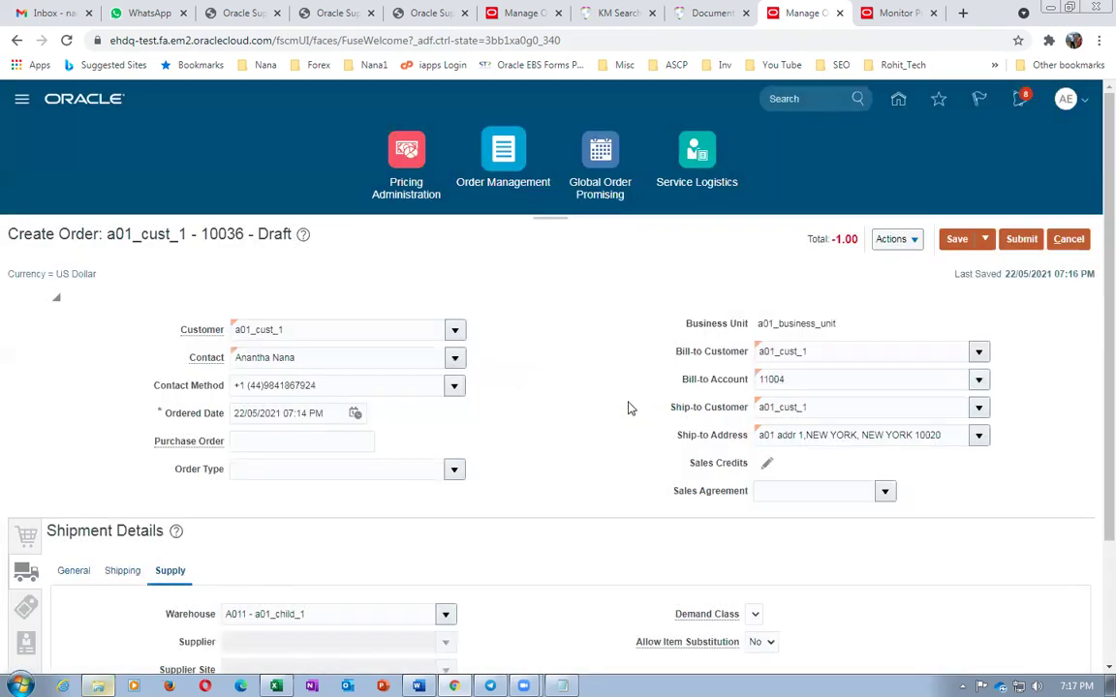
Submit the return order and open the submitted order.
{"action": "left_click", "coordinate": [1022, 240]}
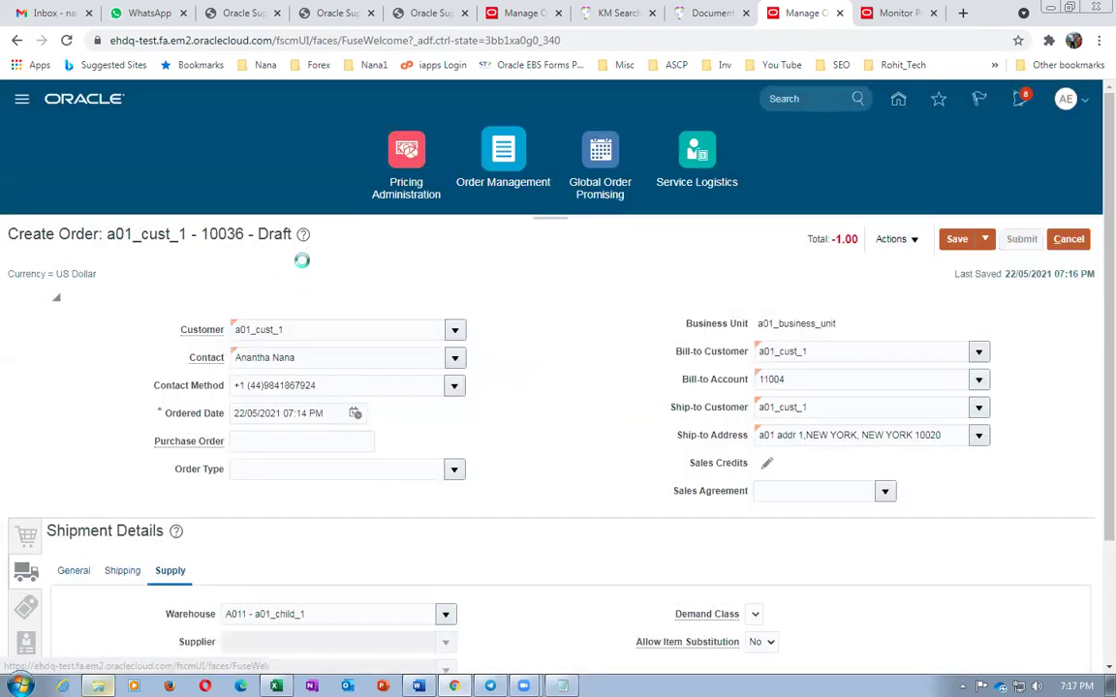
{"action": "scroll", "coordinate": [315, 308], "scroll_direction": "down", "scroll_amount": 3}
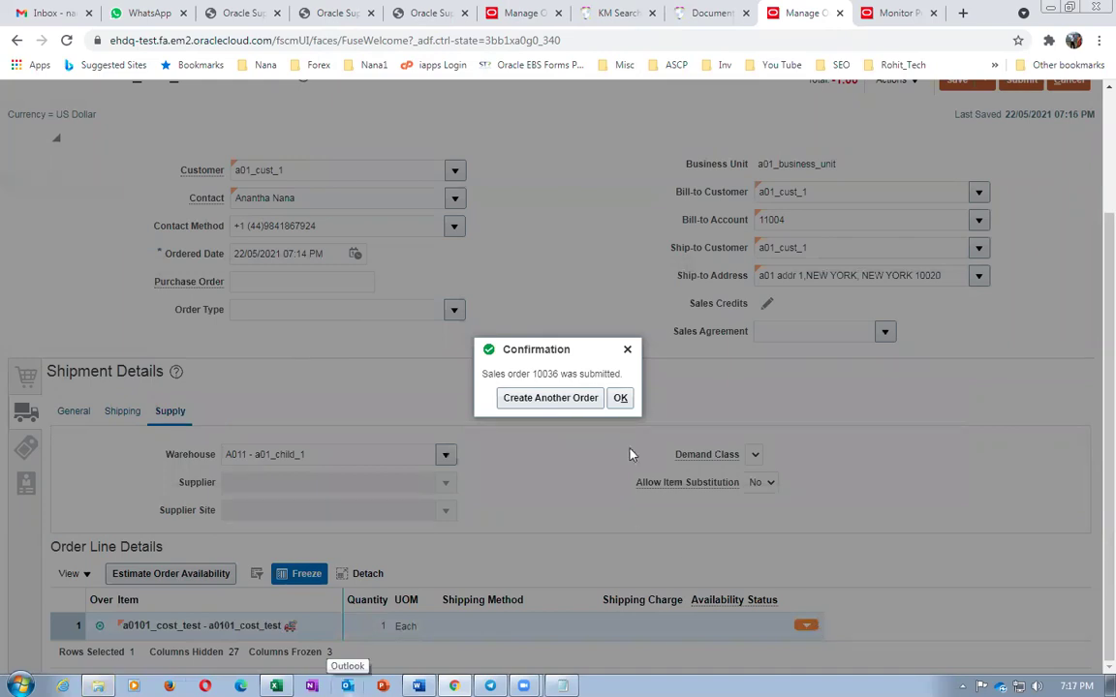
{"action": "left_click", "coordinate": [621, 399]}
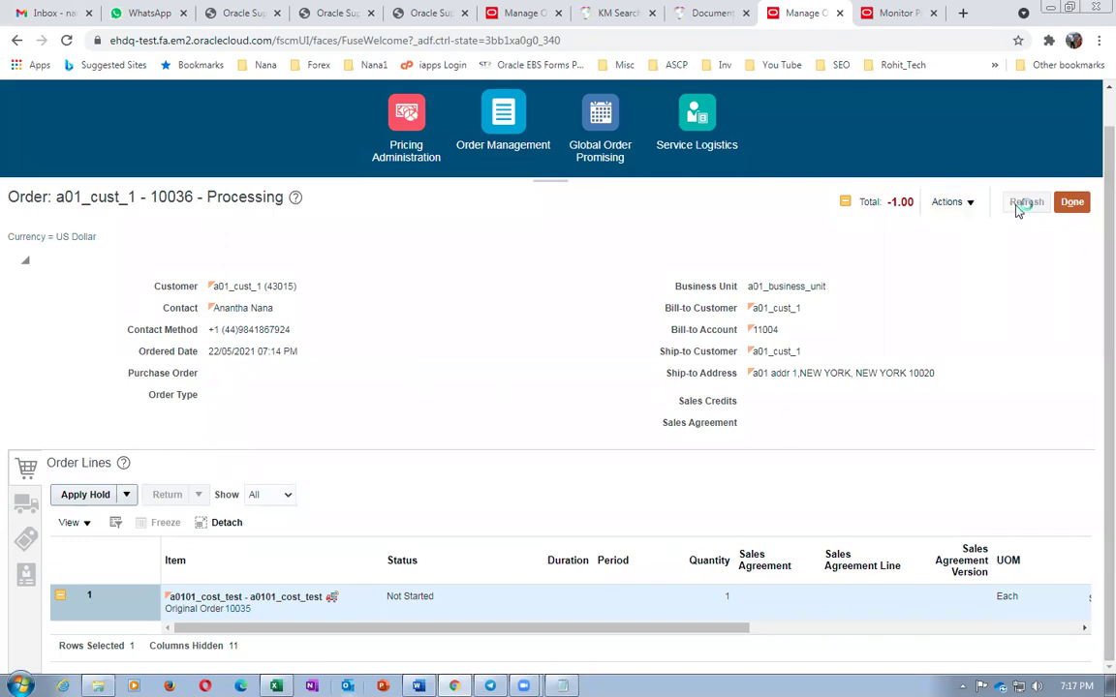
Switch the order to the fulfillment view and open the orchestration process of its return line.
{"action": "left_click", "coordinate": [947, 202]}
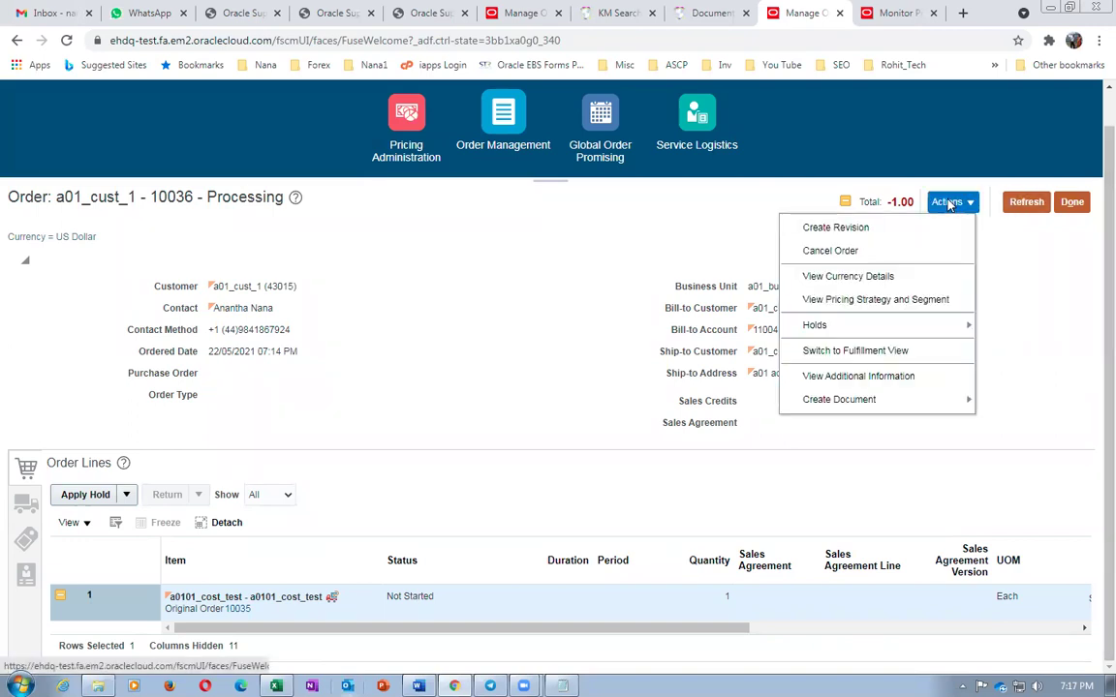
{"action": "left_click", "coordinate": [893, 351]}
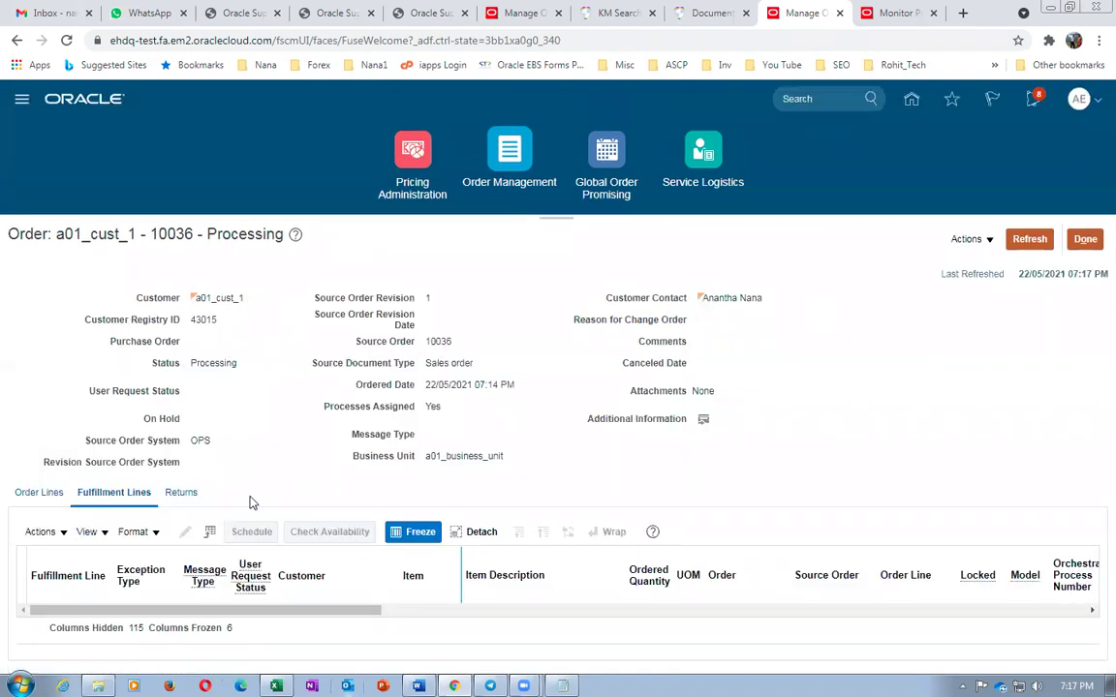
{"action": "left_click", "coordinate": [179, 495]}
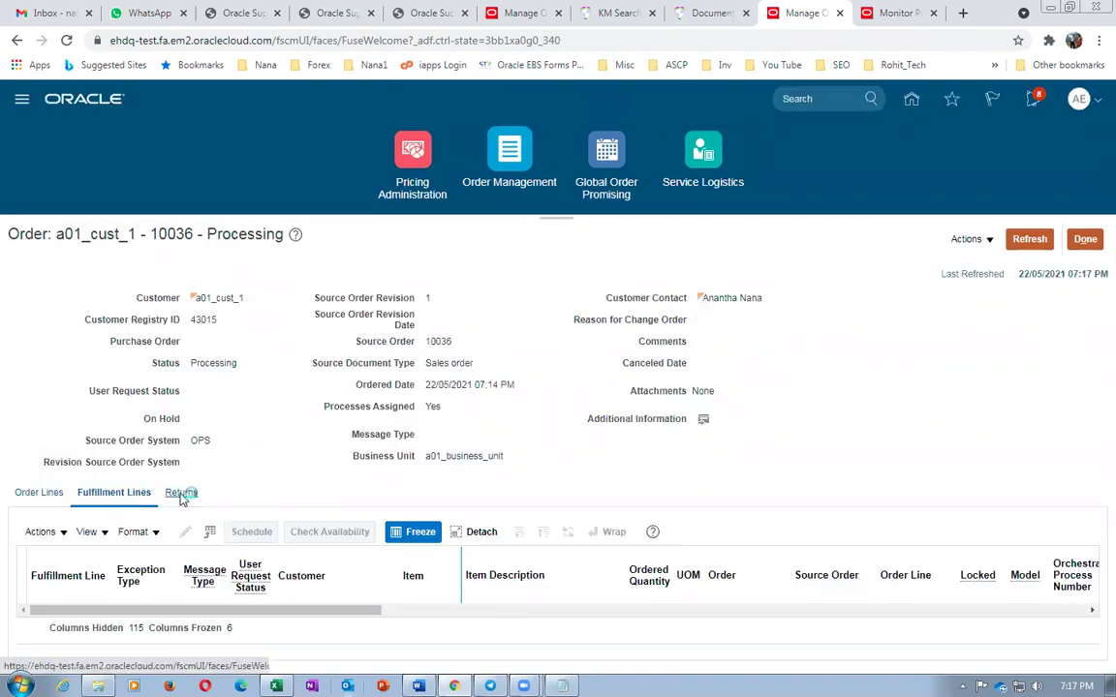
{"action": "left_click", "coordinate": [136, 606]}
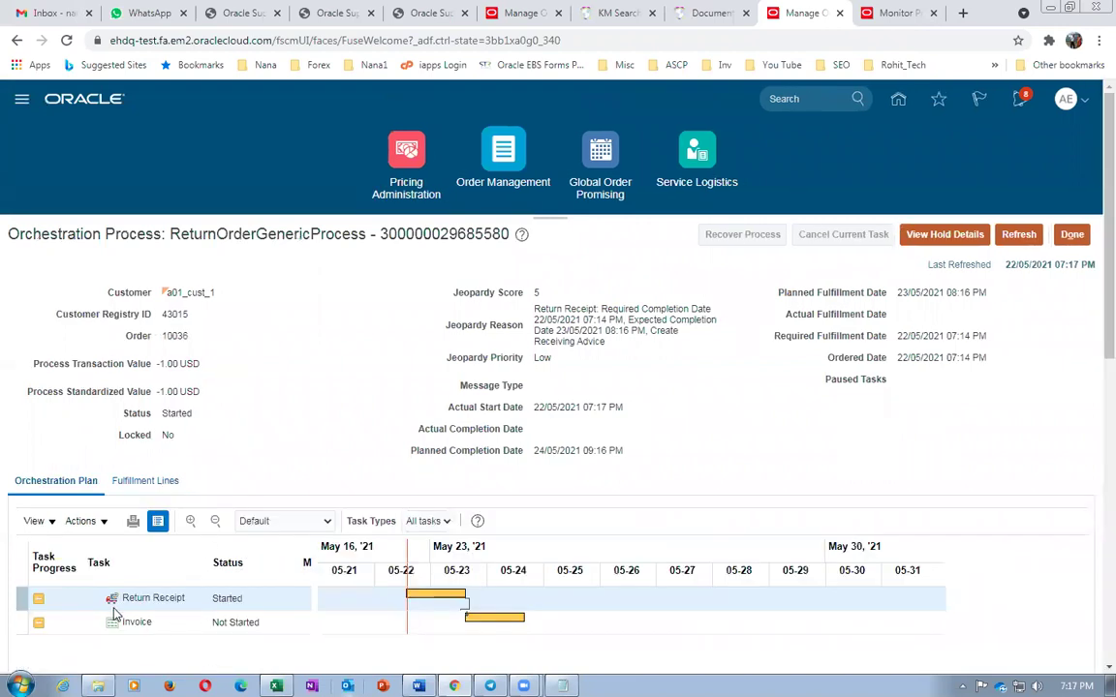
Refresh the return's orchestration process repeatedly to follow the status of the Return Receipt task.
{"action": "left_click", "coordinate": [1019, 234]}
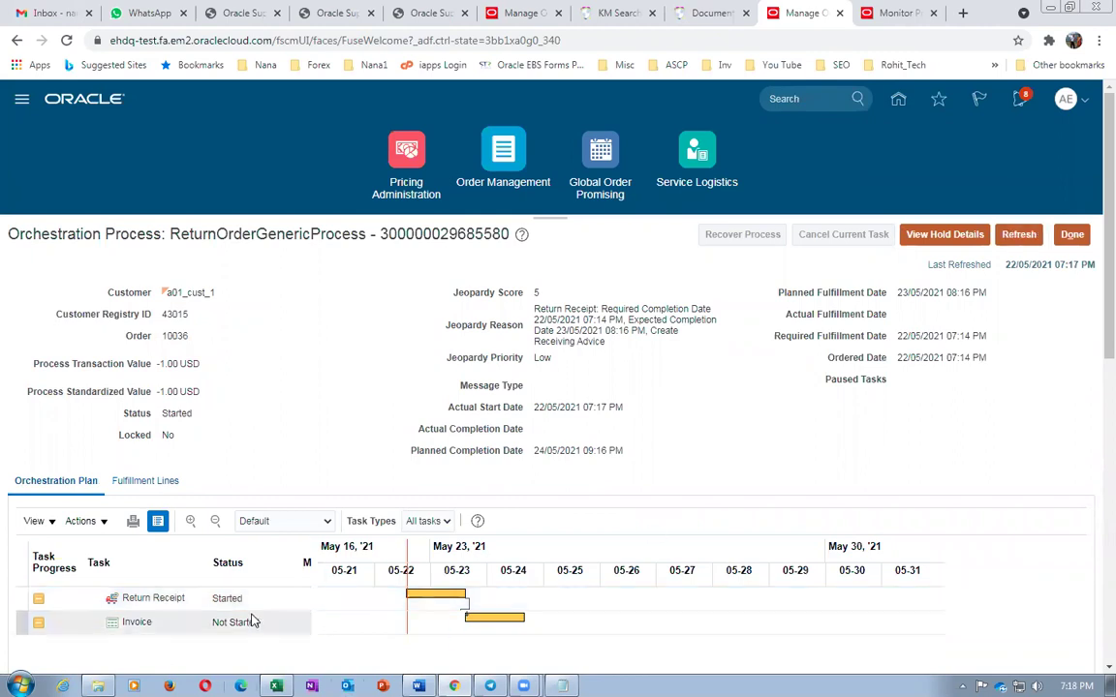
{"action": "left_click", "coordinate": [1019, 235]}
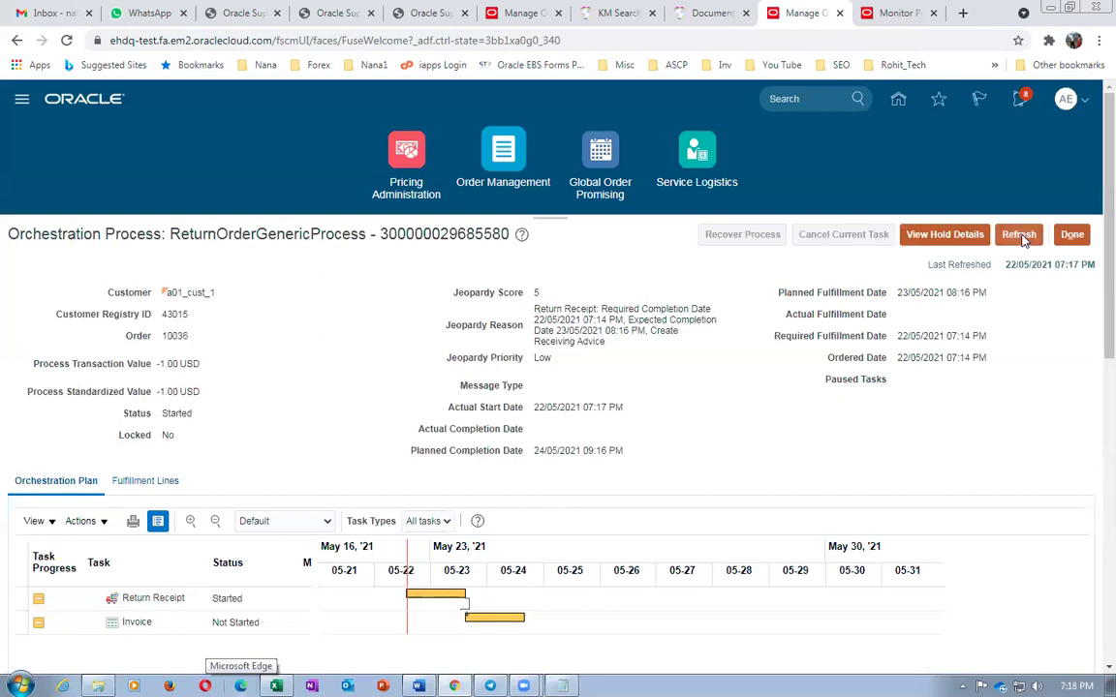
{"action": "left_click", "coordinate": [1018, 235]}
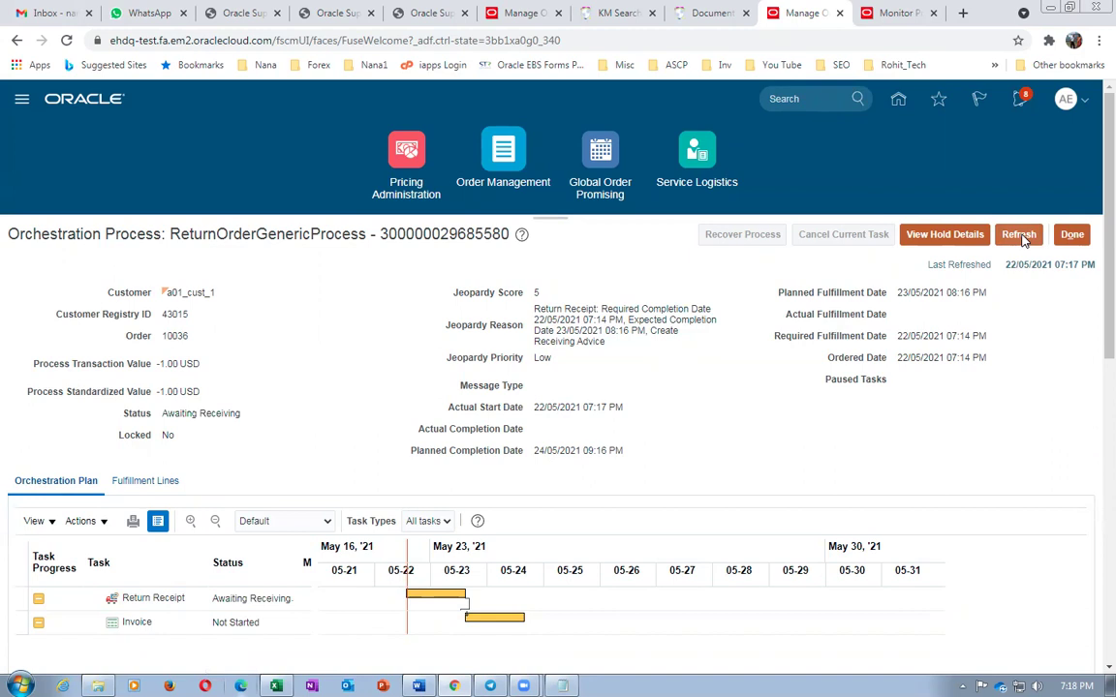
Refresh the return's orchestration process once more, then open the Receive Expected Shipments task in Inventory Management for organization A011.
{"action": "left_click", "coordinate": [1019, 235]}
{"action": "left_click", "coordinate": [888, 19]}
{"action": "left_click", "coordinate": [907, 99]}
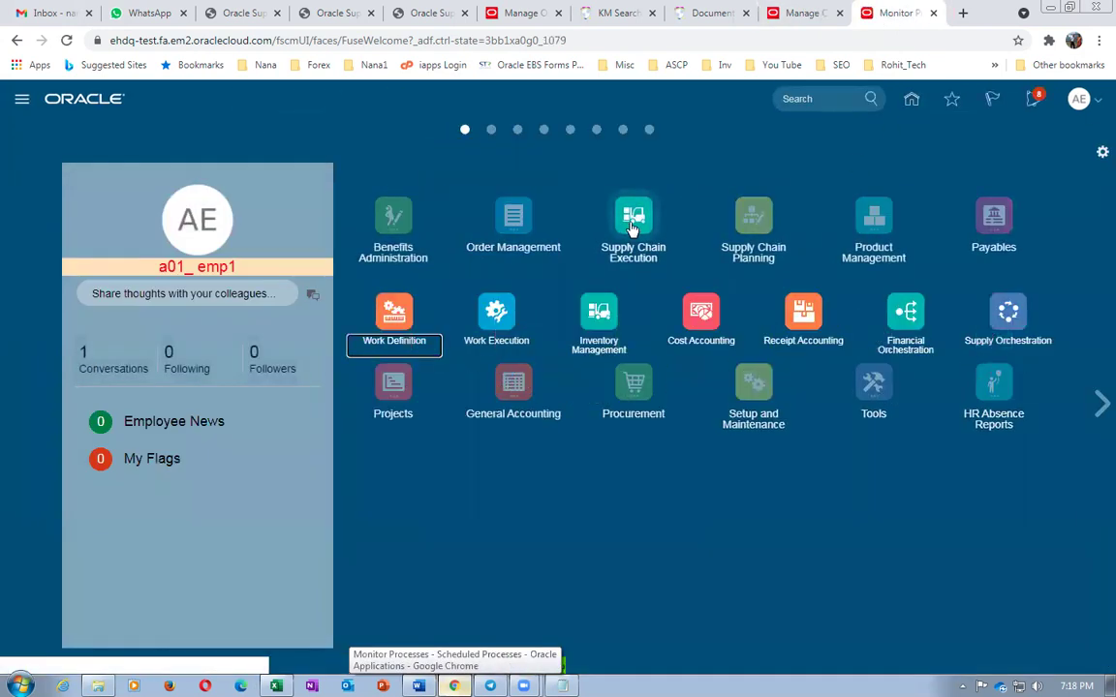
{"action": "left_click", "coordinate": [598, 311]}
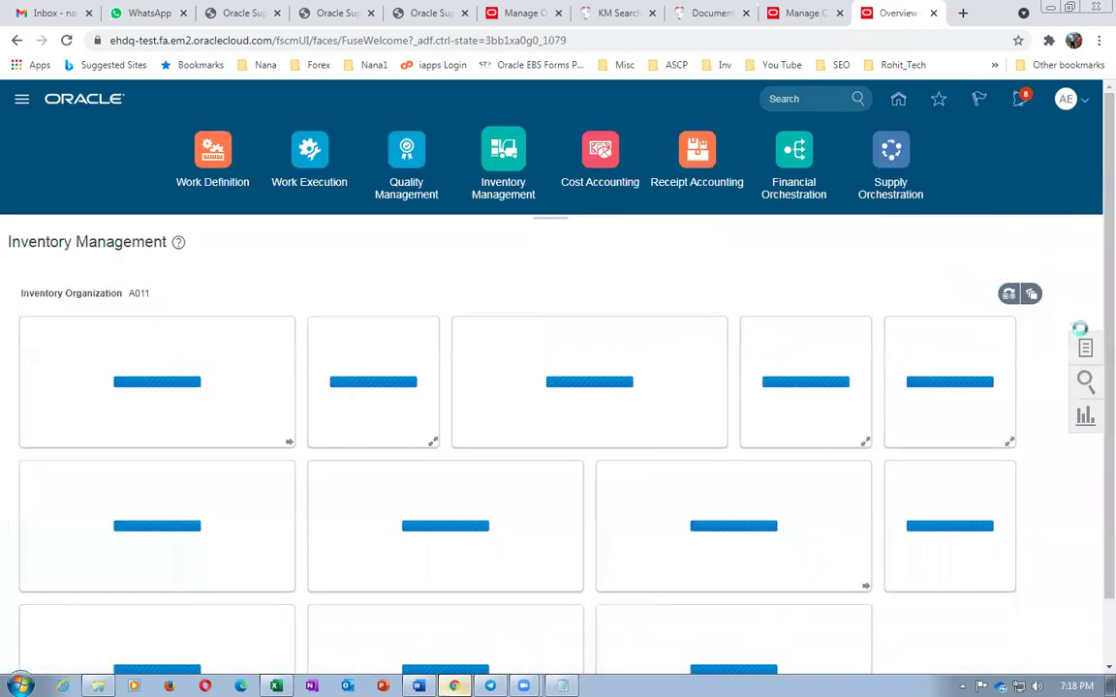
{"action": "left_click", "coordinate": [1085, 348]}
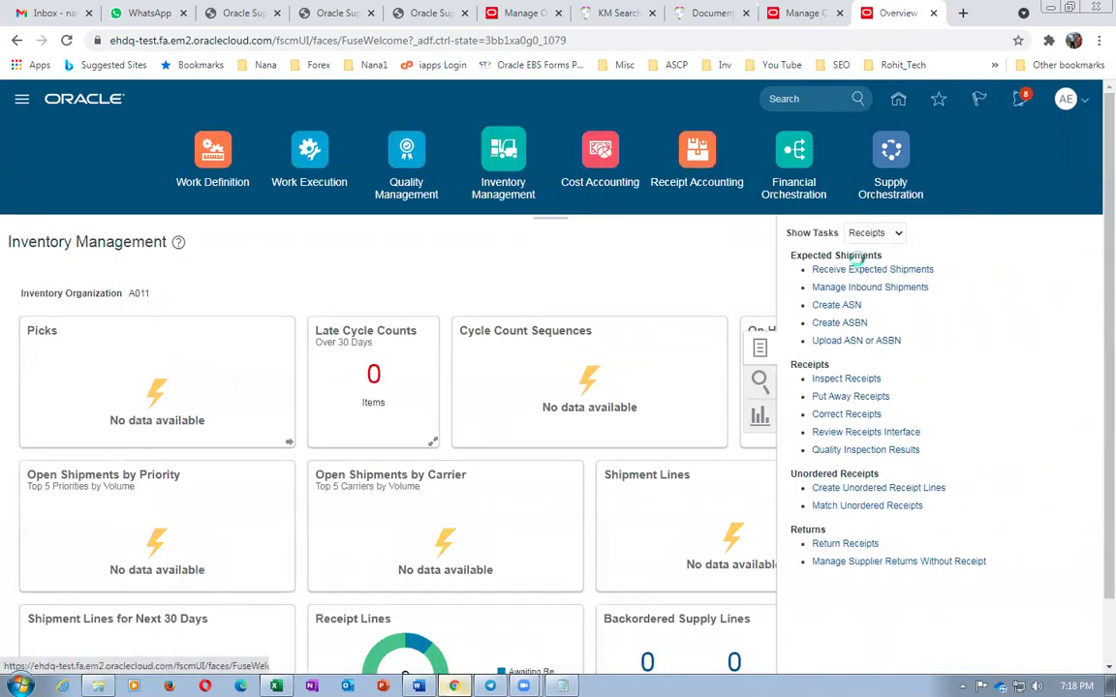
{"action": "left_click", "coordinate": [858, 268]}
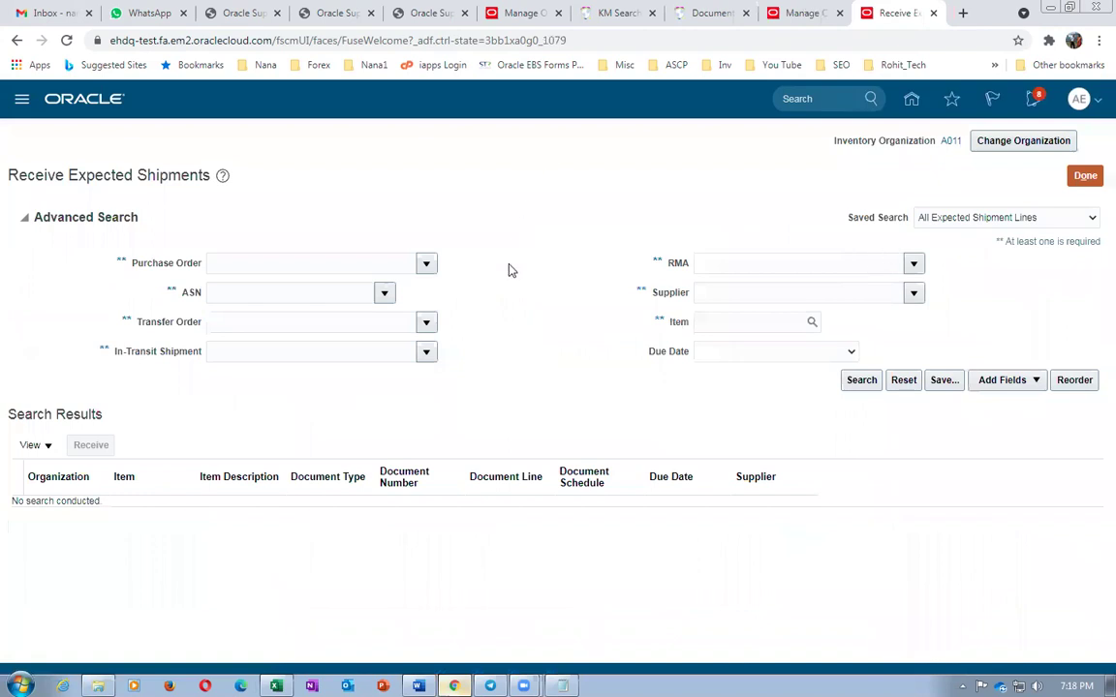
Search the expected shipments by the return order's RMA number and open the a0101_cost_test line for receiving.
{"action": "left_click", "coordinate": [747, 264]}
{"action": "type", "text": "10036"}
{"action": "key", "text": "Tab"}
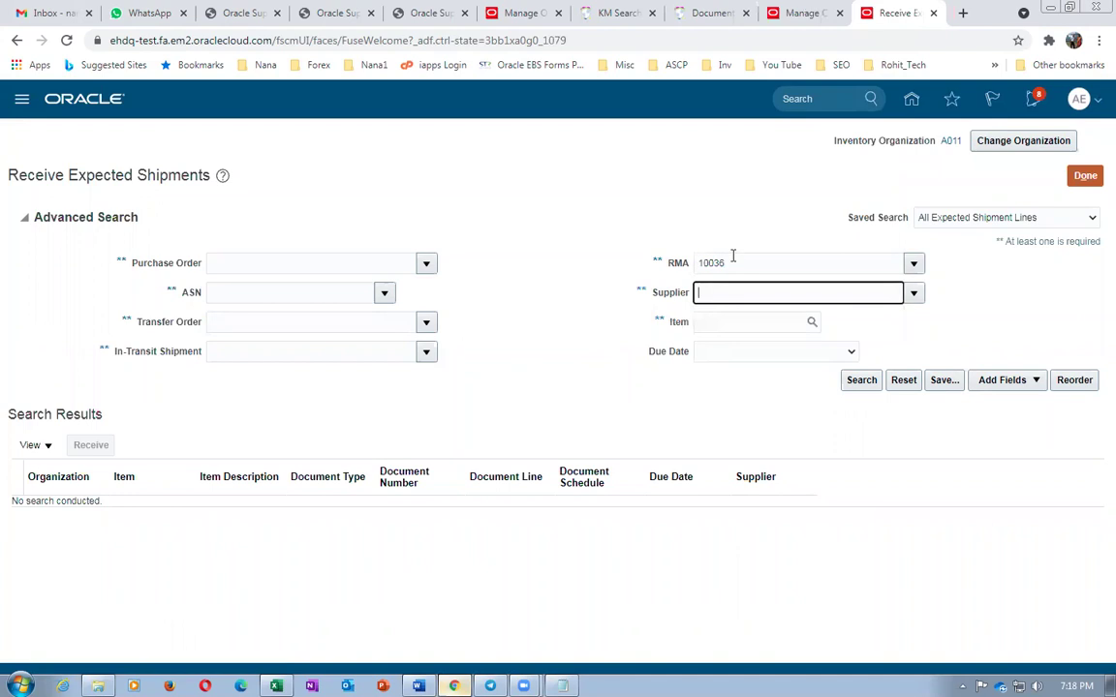
{"action": "left_click", "coordinate": [567, 199]}
{"action": "left_click", "coordinate": [862, 388]}
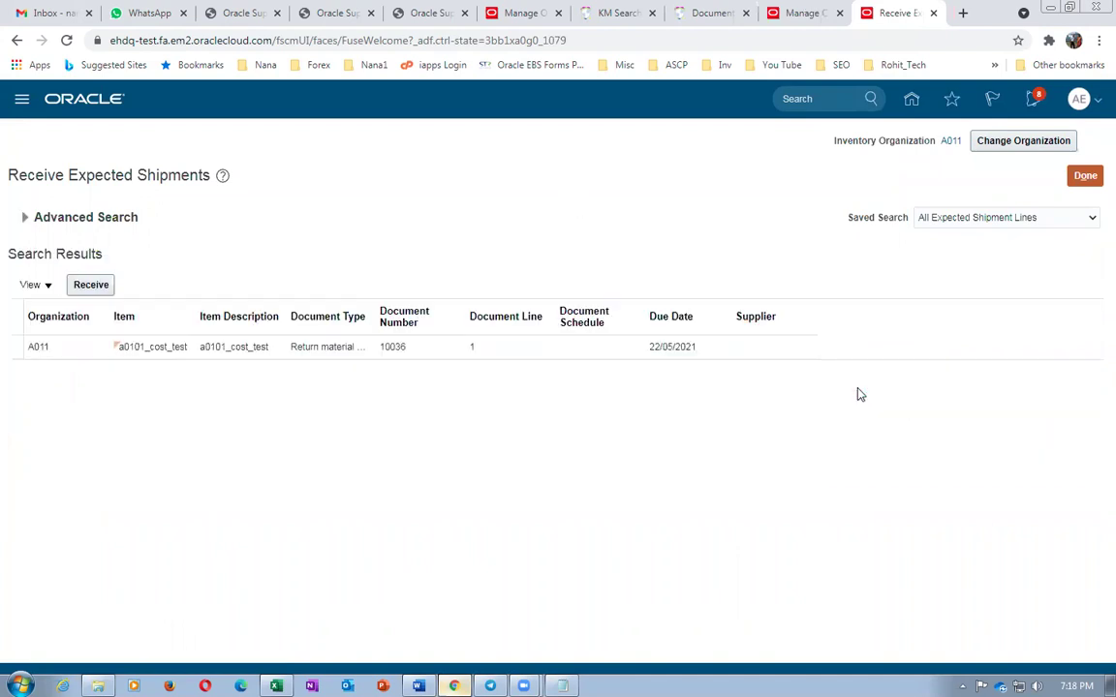
{"action": "left_click", "coordinate": [16, 346]}
{"action": "left_click", "coordinate": [94, 284]}
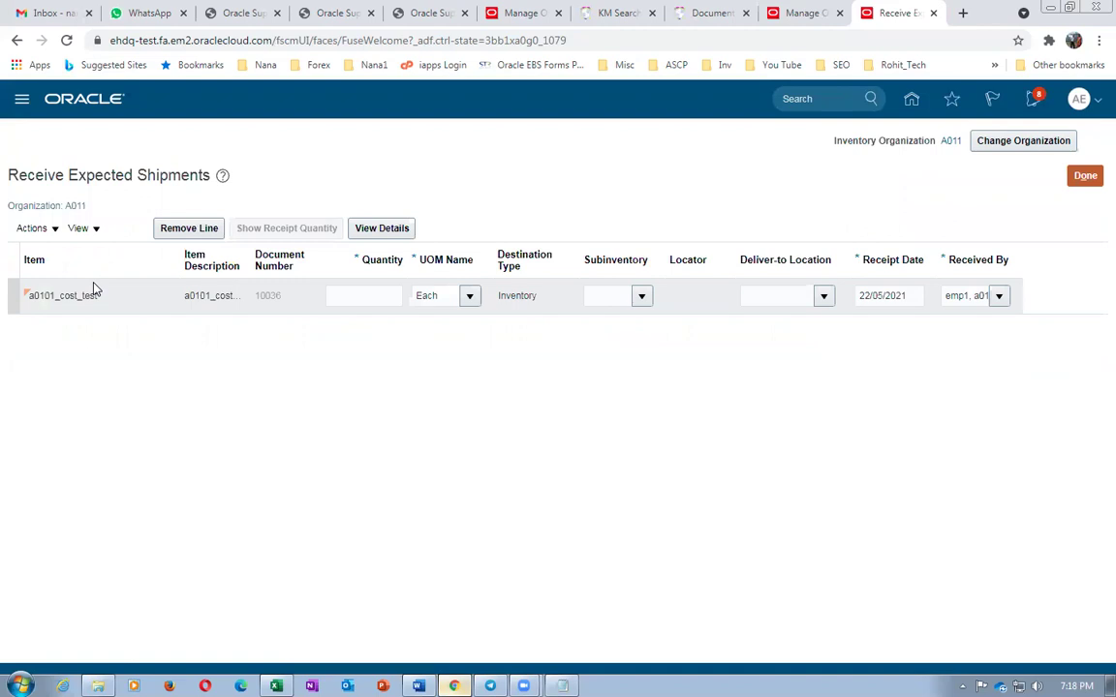
Set the a0101_cost_test receipt line to quantity 1 and subinventory a01_exp.
{"action": "left_click", "coordinate": [384, 299]}
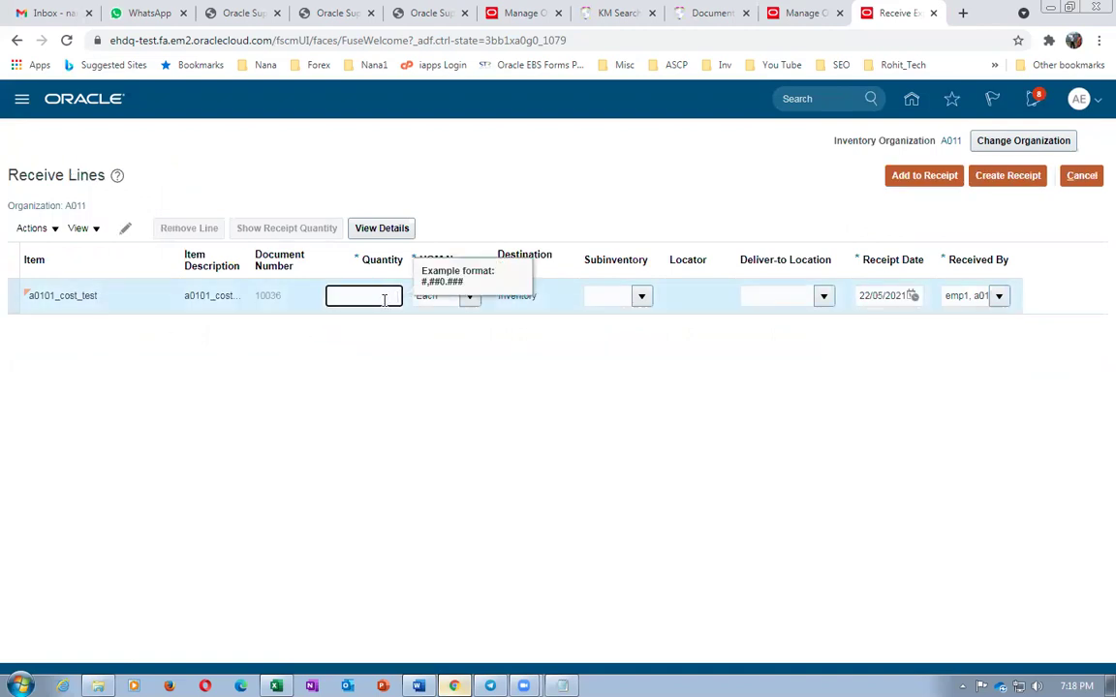
{"action": "type", "text": "1"}
{"action": "key", "text": "Tab"}
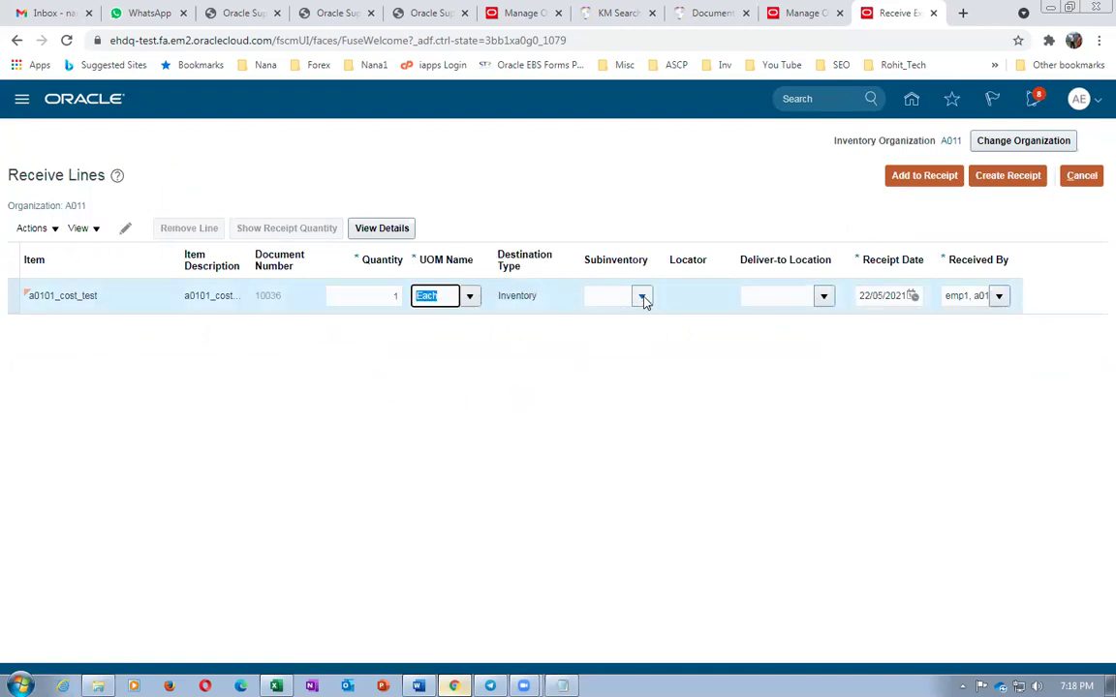
{"action": "left_click", "coordinate": [643, 297]}
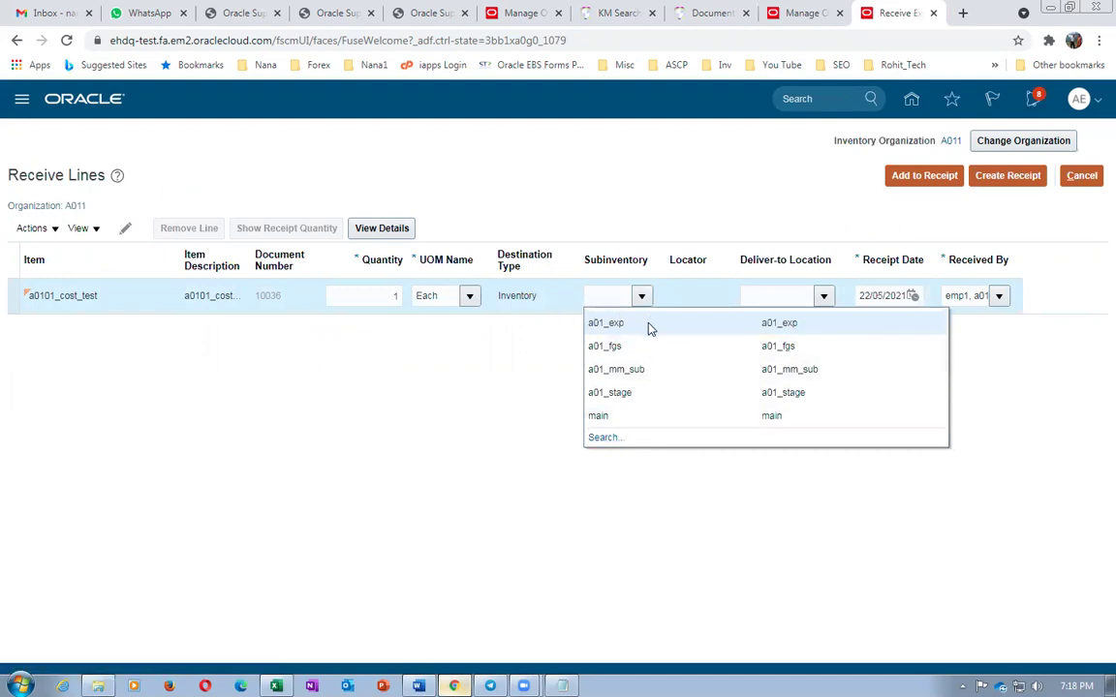
{"action": "left_click", "coordinate": [648, 325]}
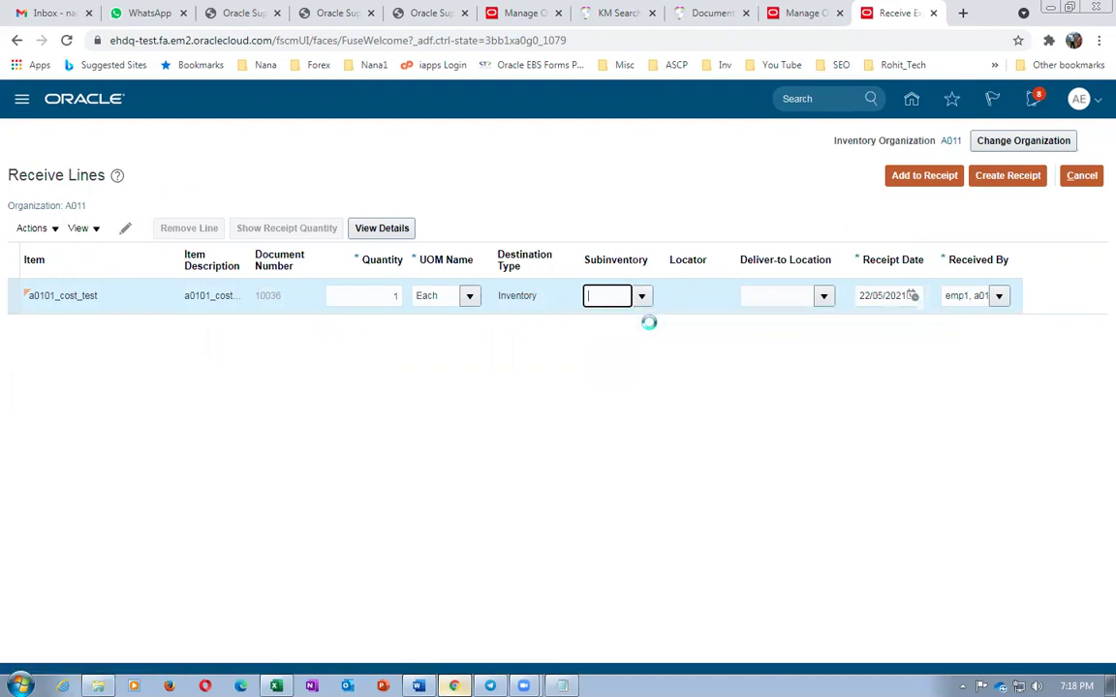
{"action": "left_click", "coordinate": [545, 428]}
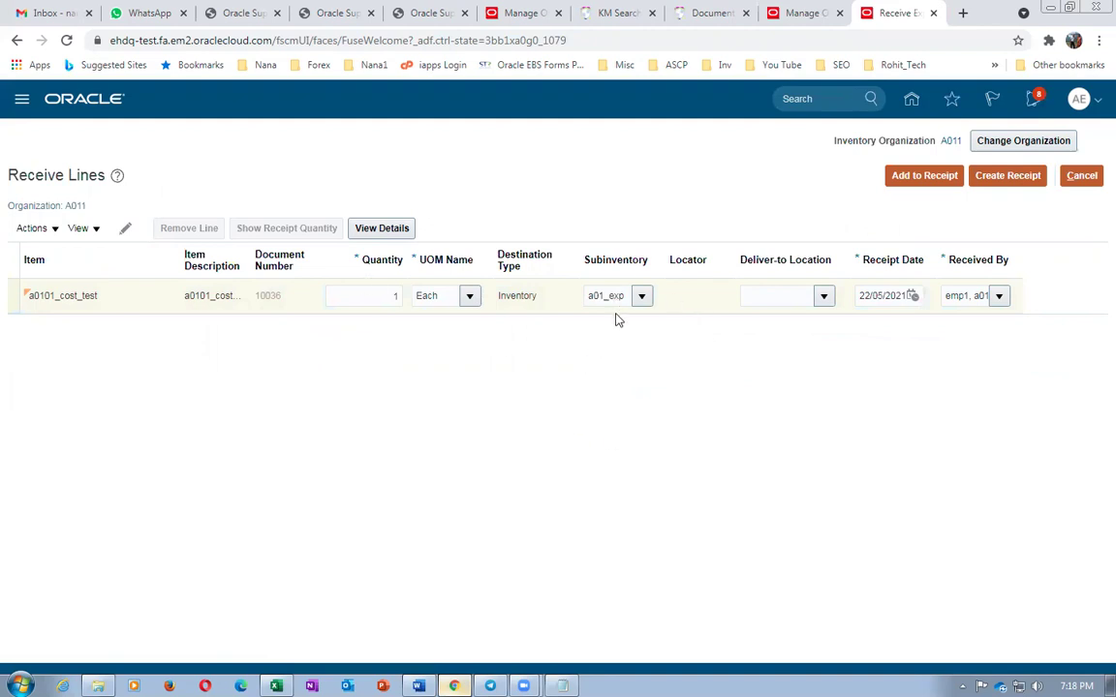
Create and submit a receipt for the a0101_cost_test return line, then acknowledge the confirmation.
{"action": "left_click", "coordinate": [1017, 180]}
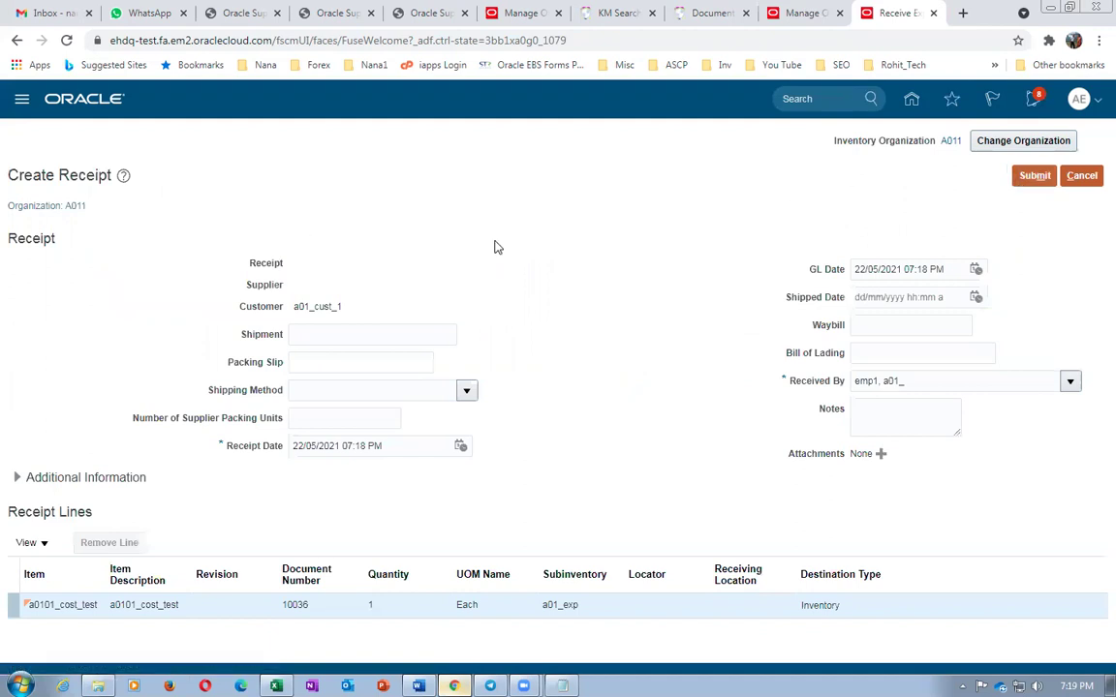
{"action": "left_click", "coordinate": [1033, 182]}
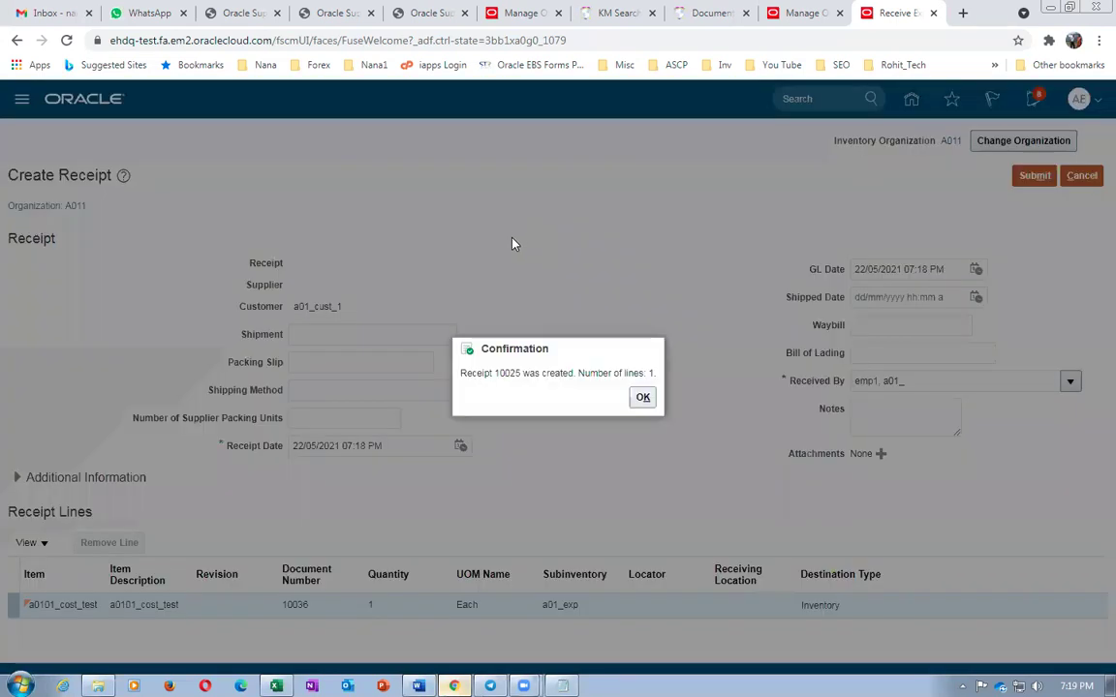
{"action": "double_click", "coordinate": [505, 373]}
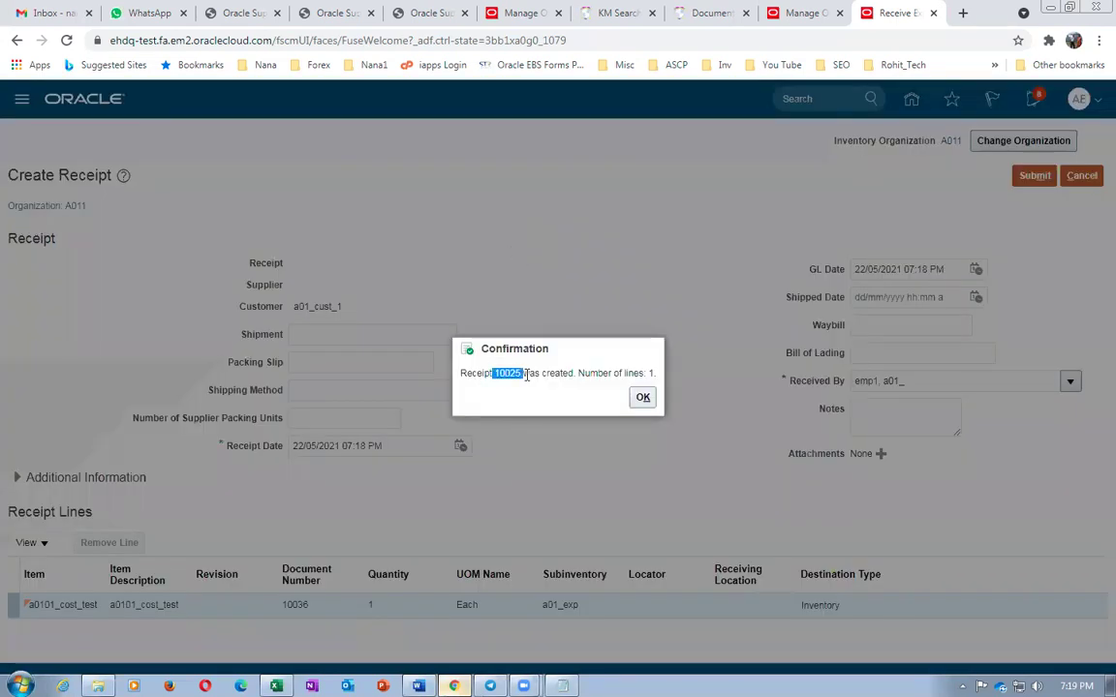
{"action": "left_click", "coordinate": [641, 398]}
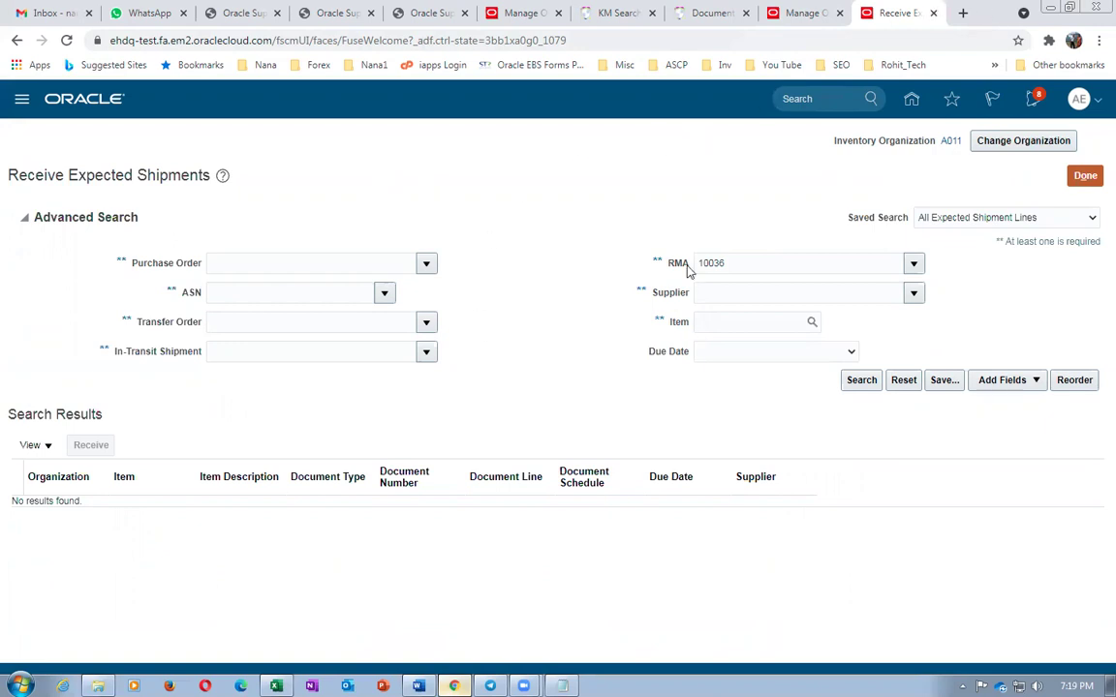
Go back to the return's orchestration process and refresh it to check the Return Receipt task status.
{"action": "double_click", "coordinate": [733, 263]}
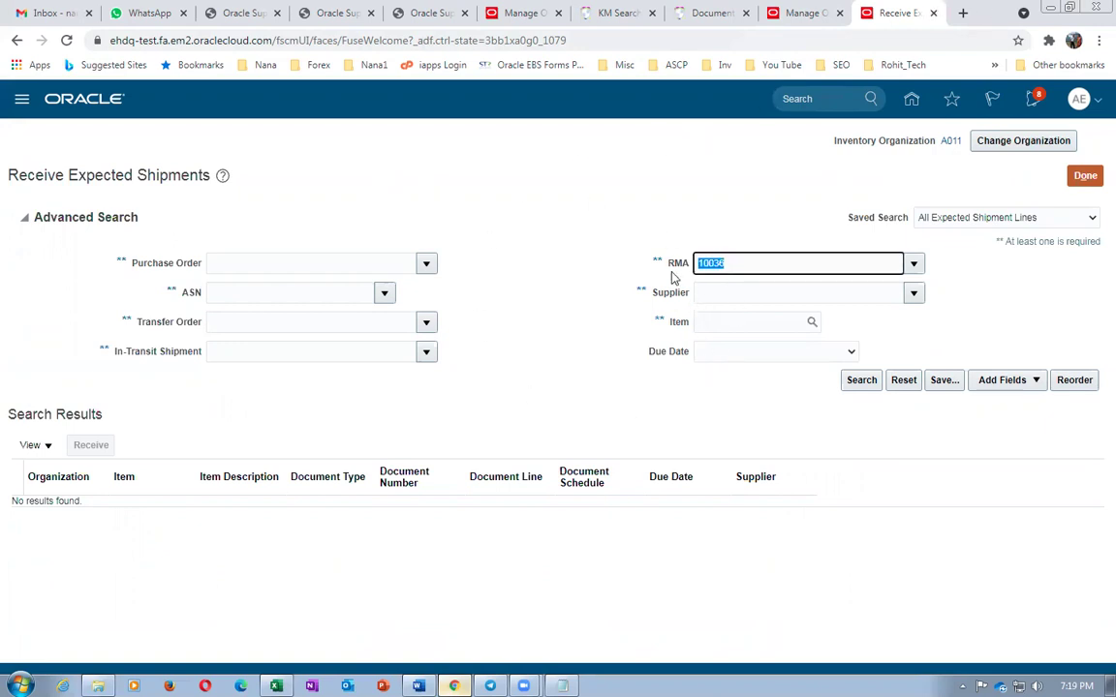
{"action": "left_click", "coordinate": [563, 276]}
{"action": "left_click", "coordinate": [804, 12]}
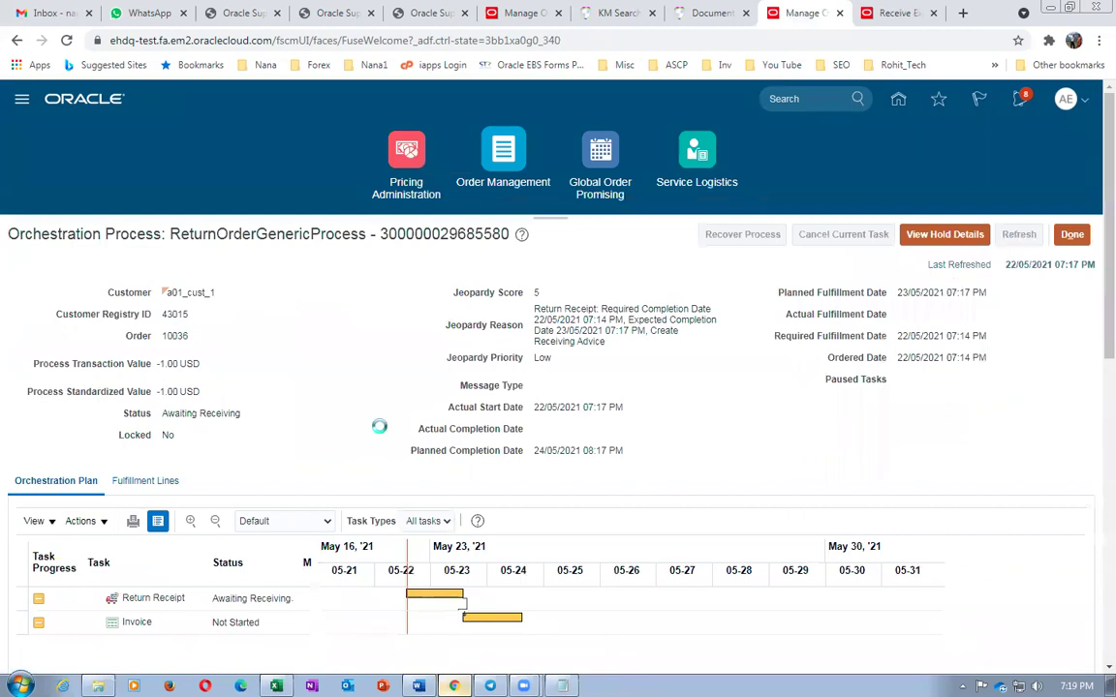
{"action": "left_click", "coordinate": [222, 597]}
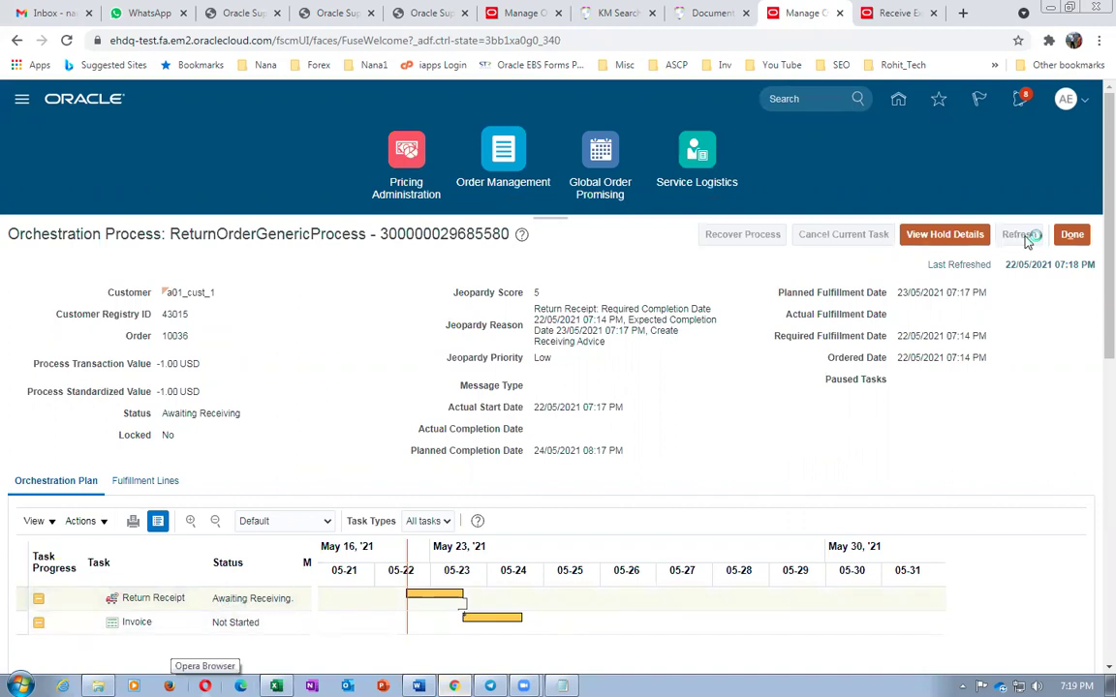
Open Scheduled Processes from the home page and start scheduling a new process.
{"action": "left_click", "coordinate": [897, 13]}
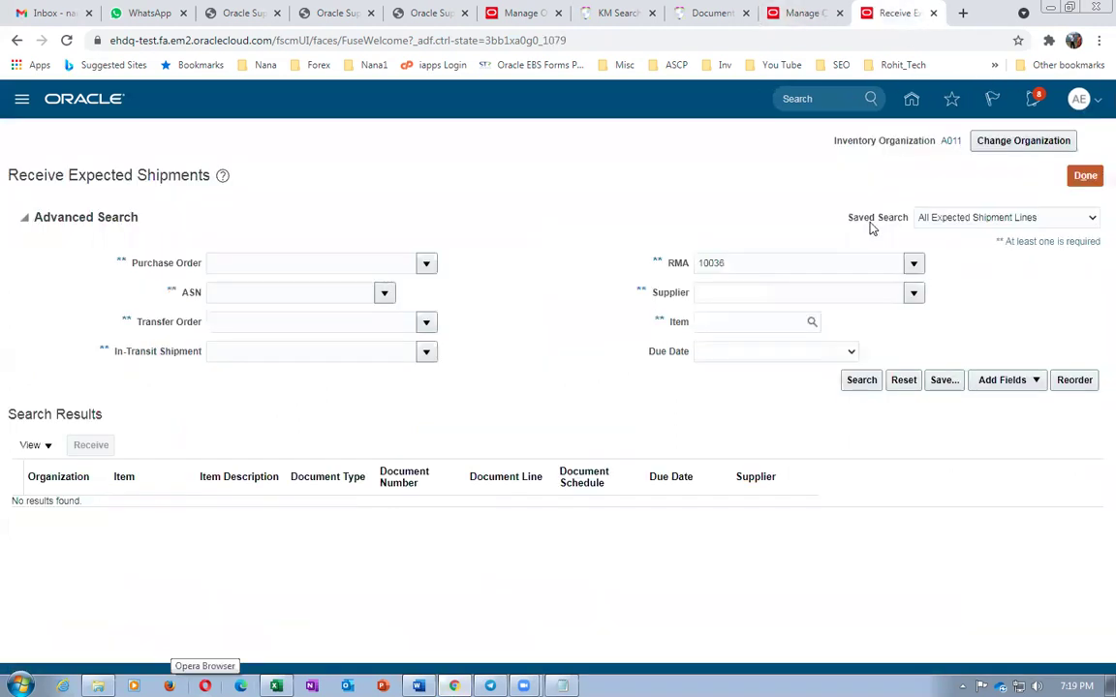
{"action": "left_click", "coordinate": [910, 107]}
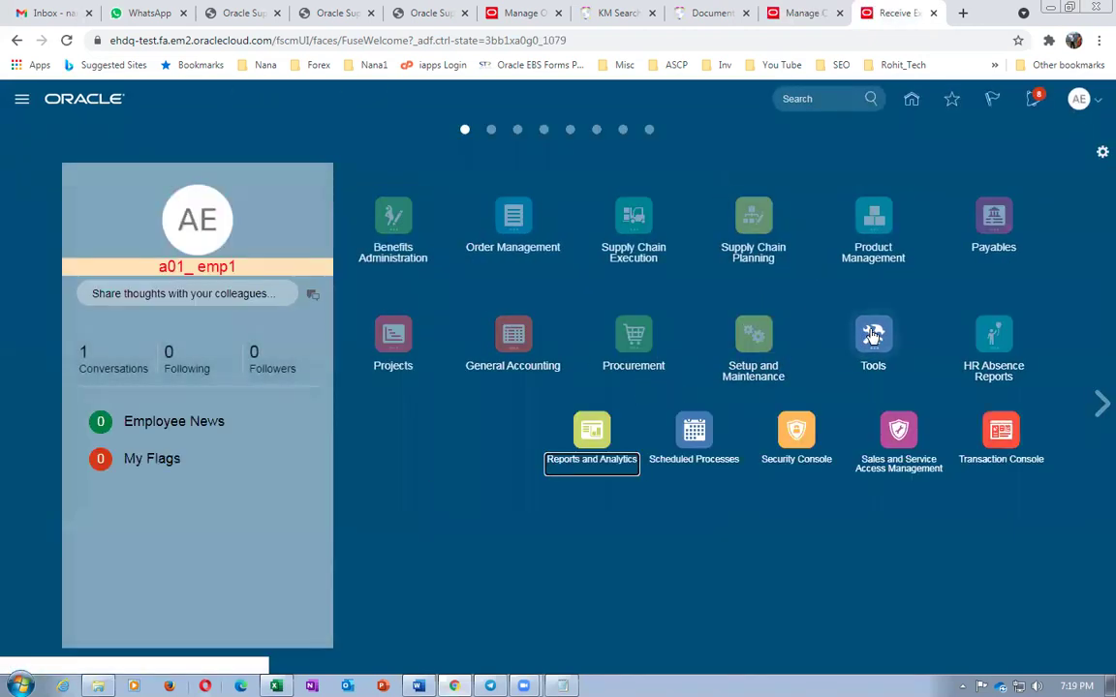
{"action": "left_click", "coordinate": [688, 436]}
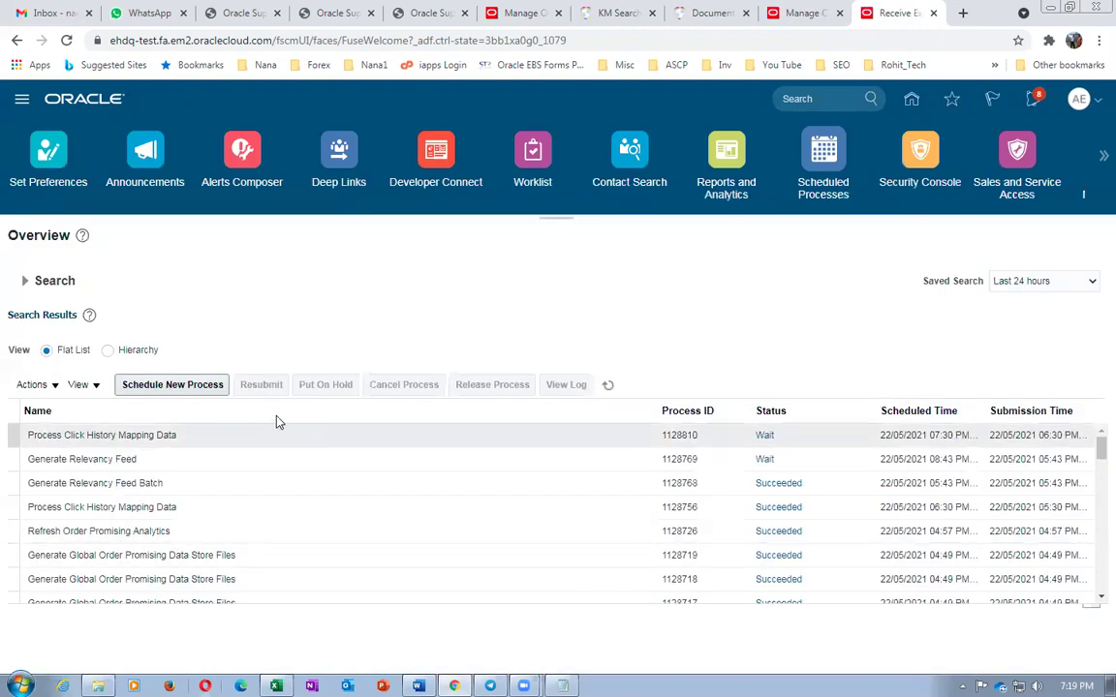
{"action": "left_click", "coordinate": [190, 386]}
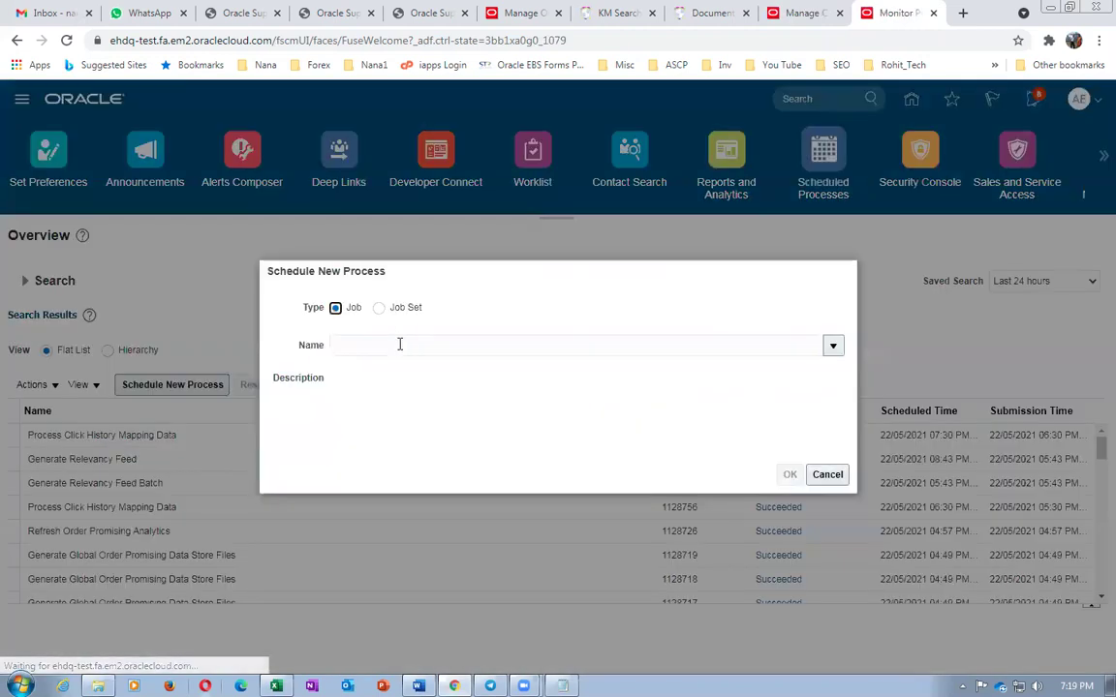
Search the process names for send%re%conf% and choose Send Receipt Confirmation as the job to schedule.
{"action": "type", "text": "send%re%"}
{"action": "key", "text": "Tab"}
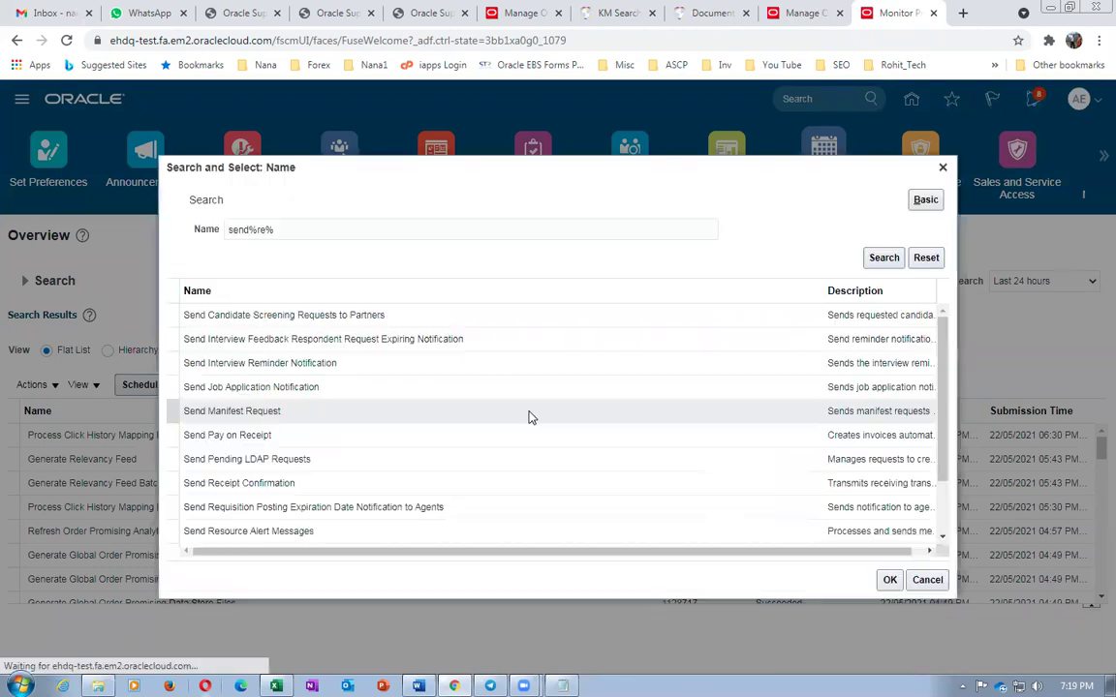
{"action": "left_click", "coordinate": [315, 227]}
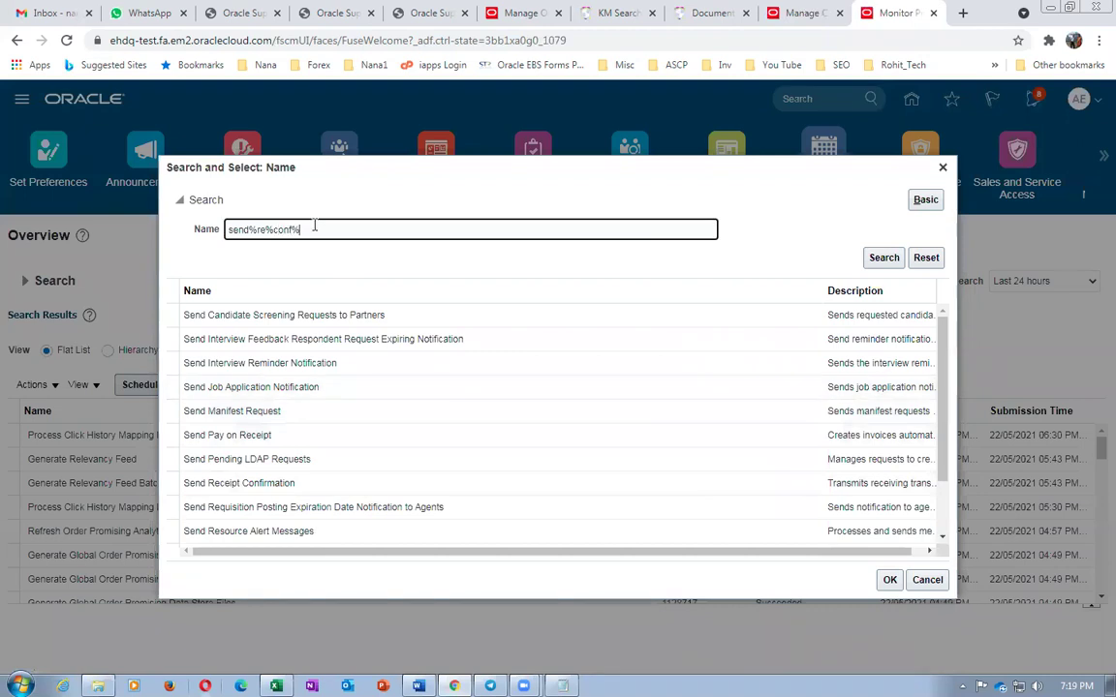
{"action": "left_click", "coordinate": [887, 259]}
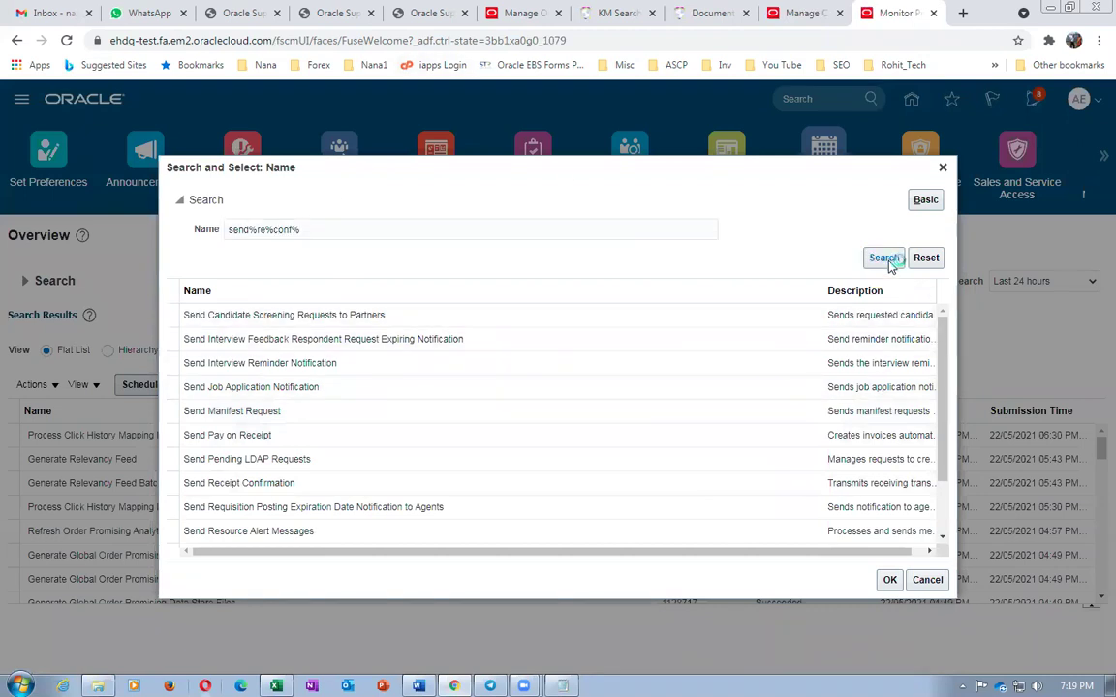
{"action": "left_click", "coordinate": [350, 433]}
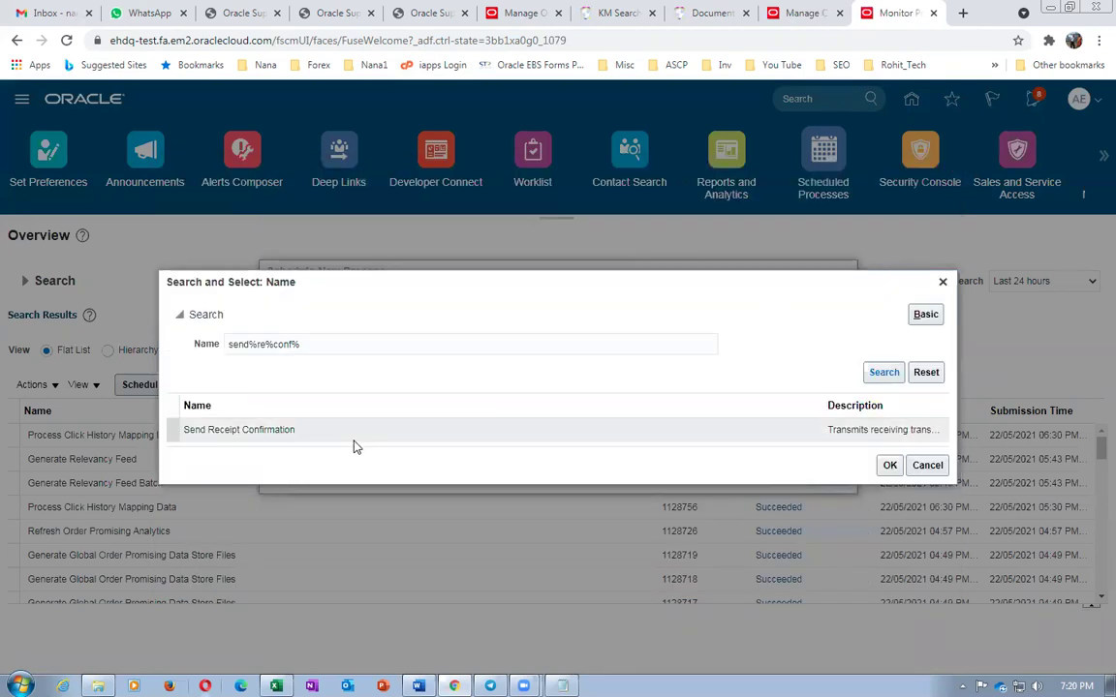
{"action": "left_click", "coordinate": [883, 465]}
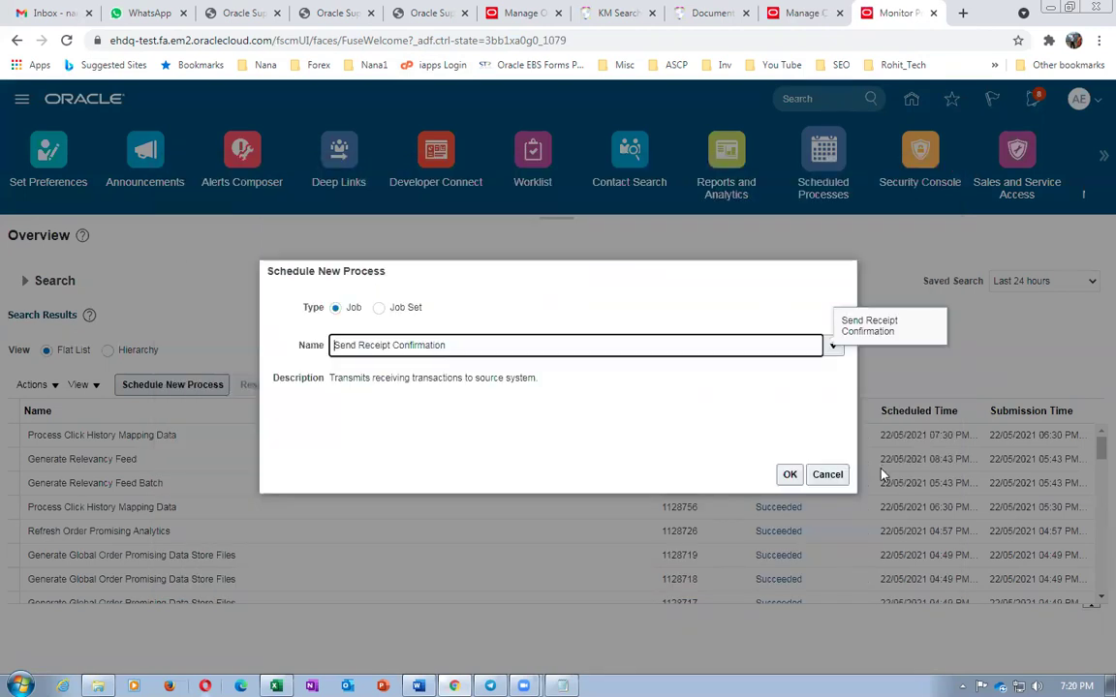
{"action": "left_click", "coordinate": [789, 473]}
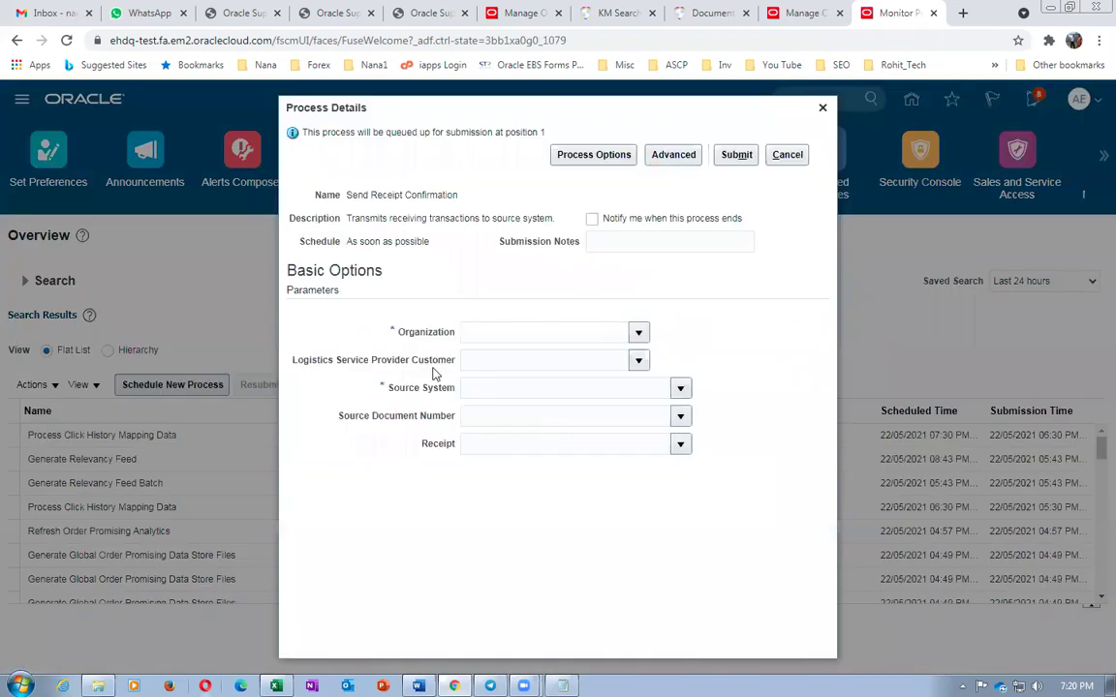
Set the Send Receipt Confirmation parameters to organization A011 and source system Oracle Fusion Order Orchestration And Planning.
{"action": "left_click", "coordinate": [498, 331]}
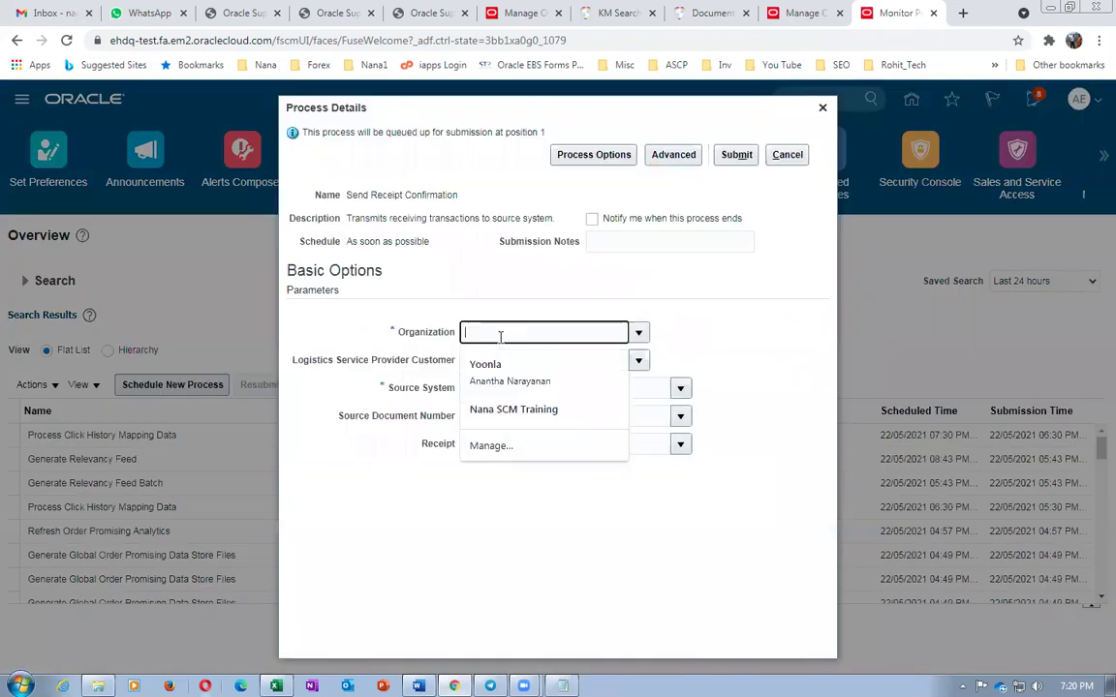
{"action": "type", "text": "A0"}
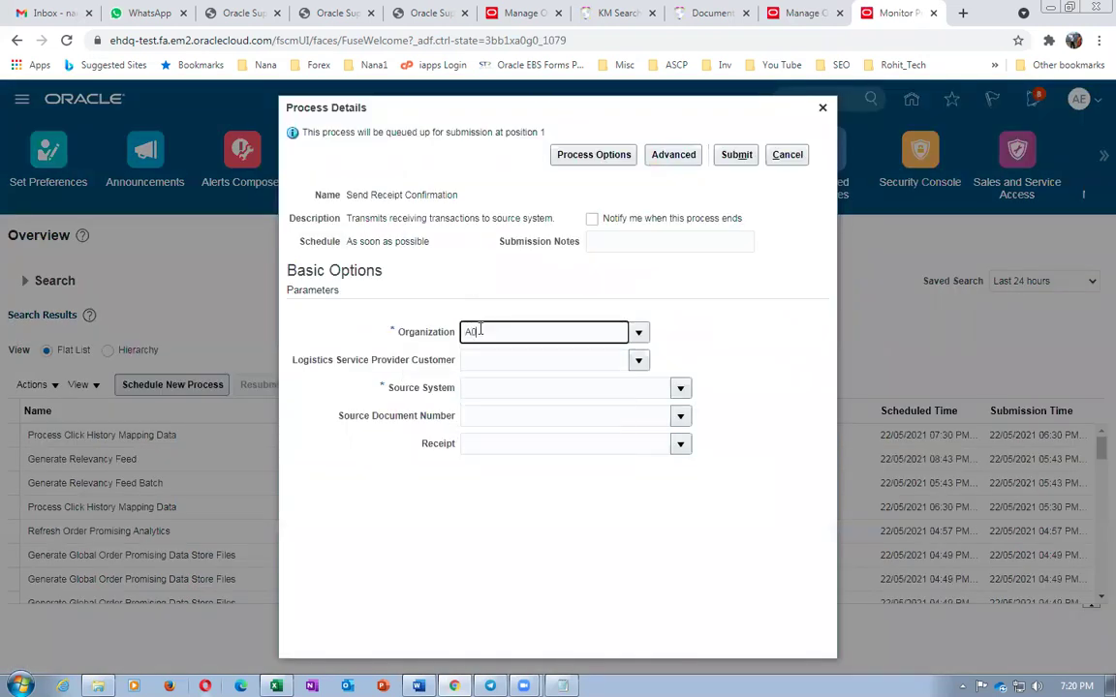
{"action": "key", "text": "Tab"}
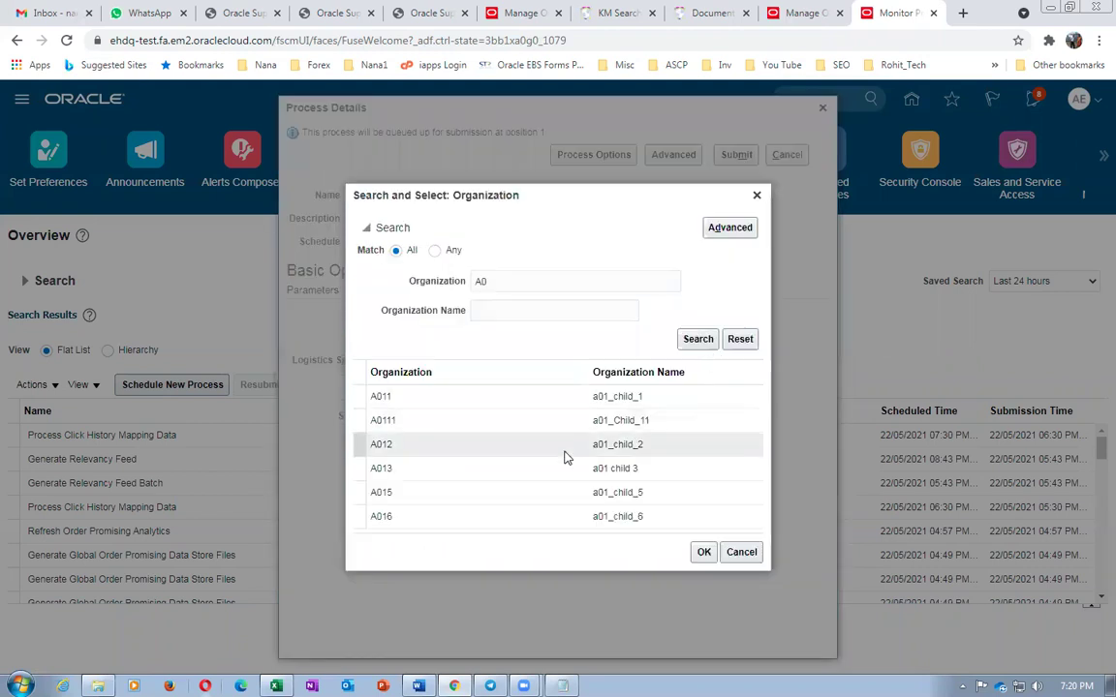
{"action": "left_click", "coordinate": [501, 398]}
{"action": "left_click", "coordinate": [704, 553]}
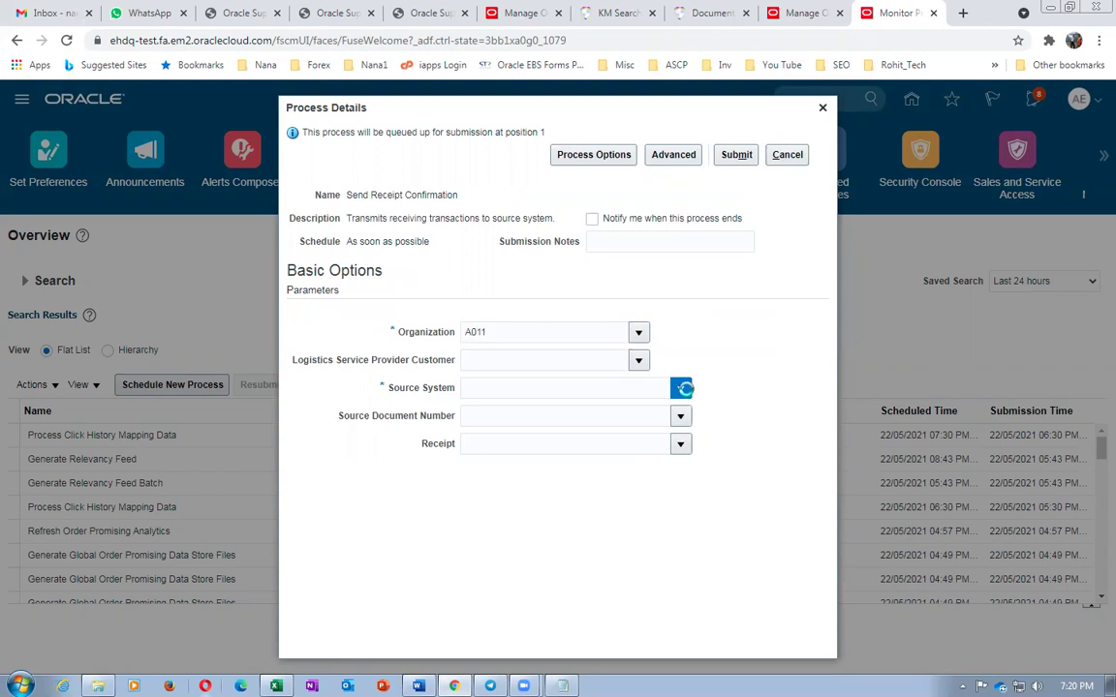
{"action": "left_click", "coordinate": [680, 388]}
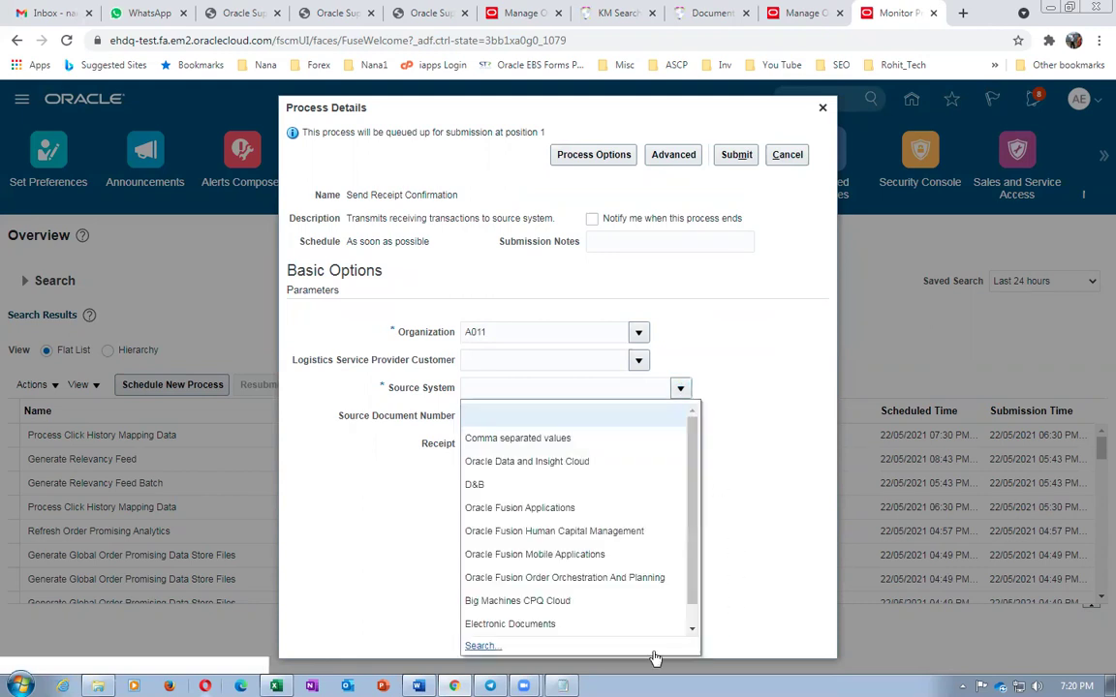
{"action": "left_click", "coordinate": [500, 581]}
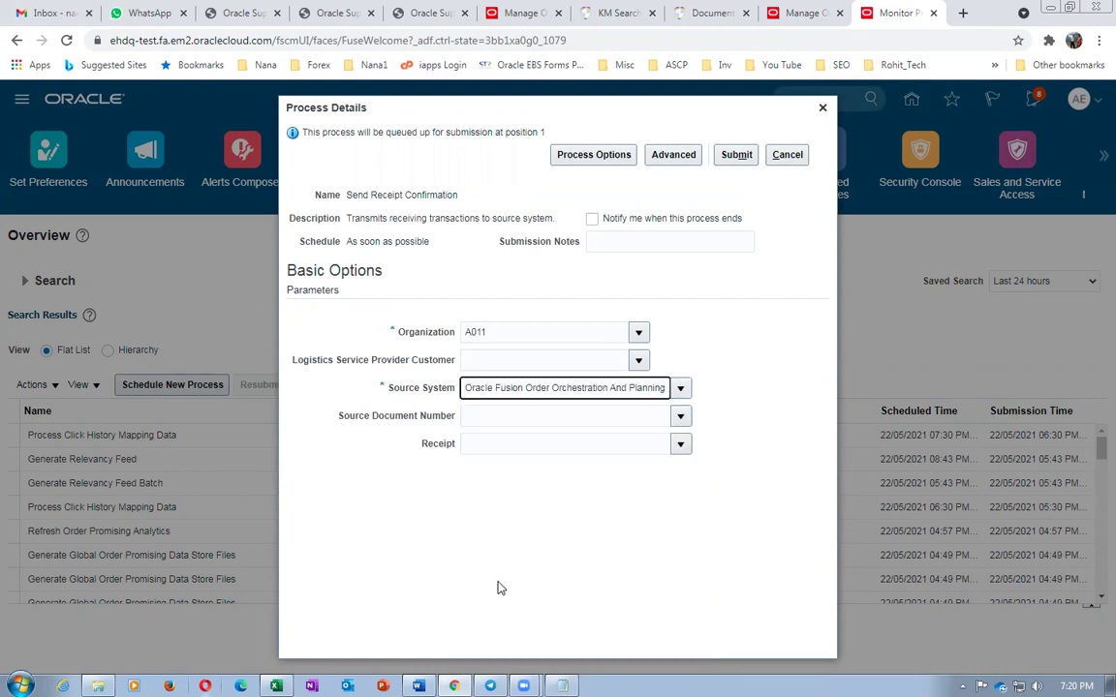
Submit the Send Receipt Confirmation process with the source document number and receipt left blank, and acknowledge the submission.
{"action": "left_click", "coordinate": [508, 444]}
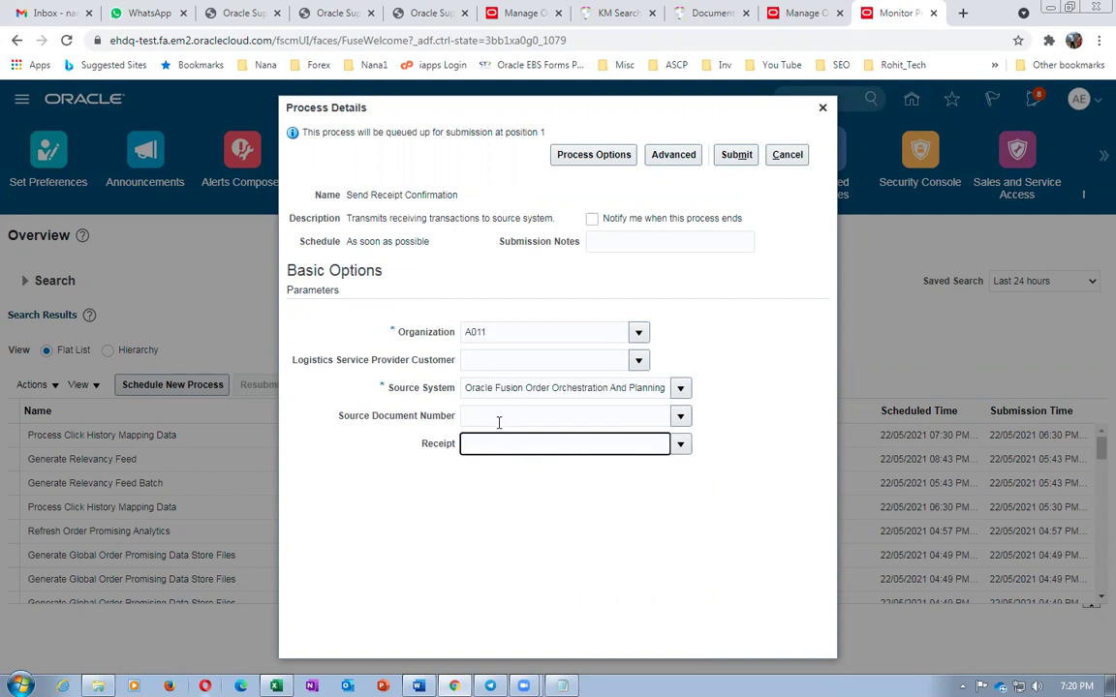
{"action": "left_click", "coordinate": [494, 415]}
{"action": "left_click", "coordinate": [497, 445]}
{"action": "left_click_drag", "start_coordinate": [347, 195], "coordinate": [438, 196]}
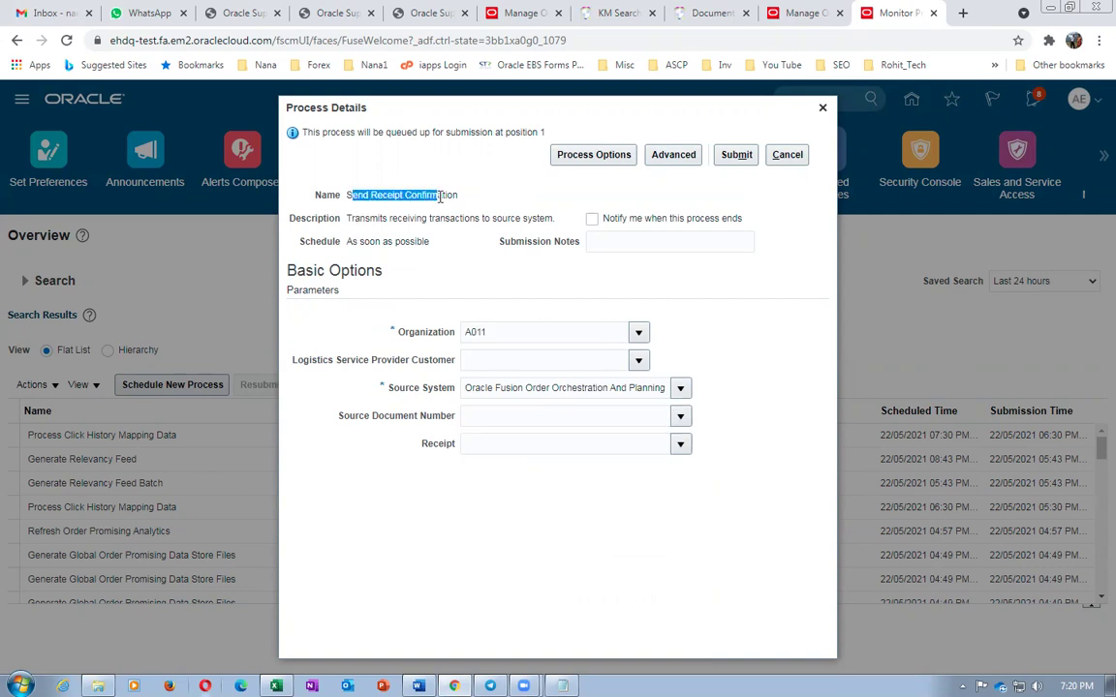
{"action": "left_click_drag", "start_coordinate": [365, 217], "coordinate": [533, 219]}
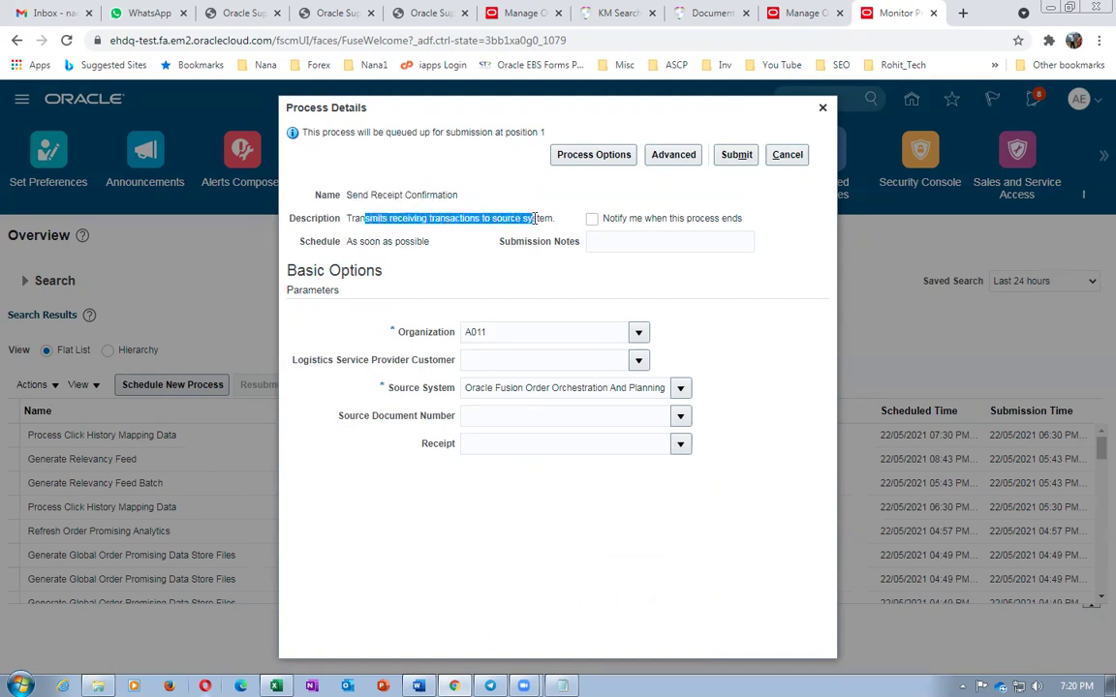
{"action": "left_click", "coordinate": [786, 248]}
{"action": "left_click", "coordinate": [735, 155]}
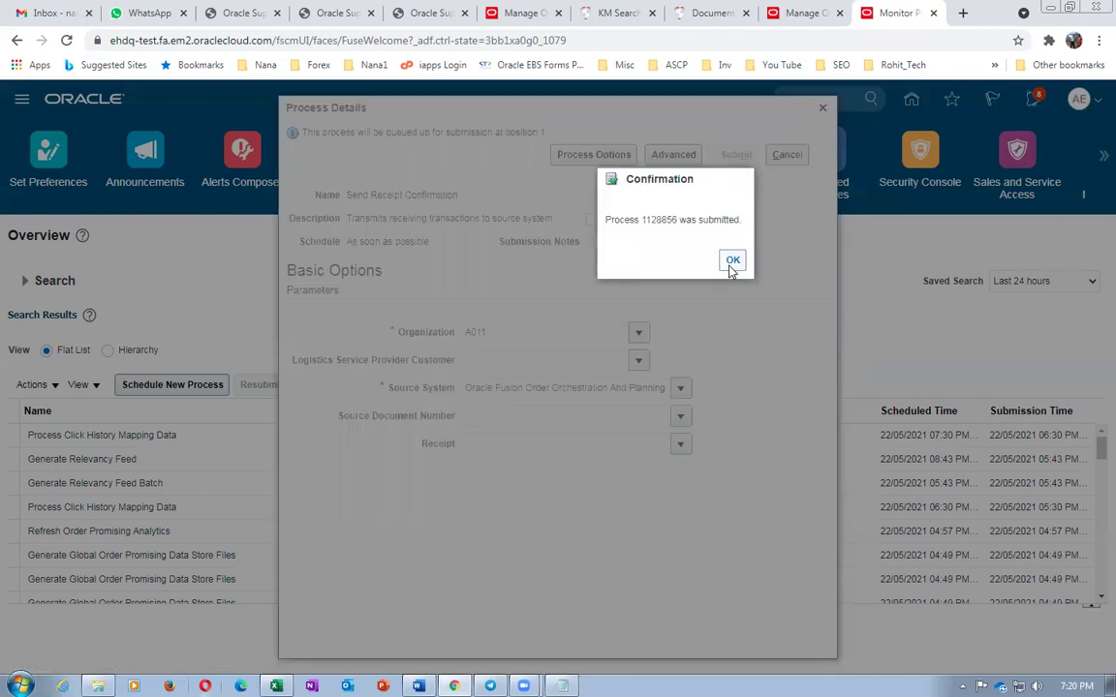
{"action": "left_click", "coordinate": [733, 261]}
Refresh the scheduled process list to check the status of the Send Receipt Confirmation run.
{"action": "left_click", "coordinate": [607, 386]}
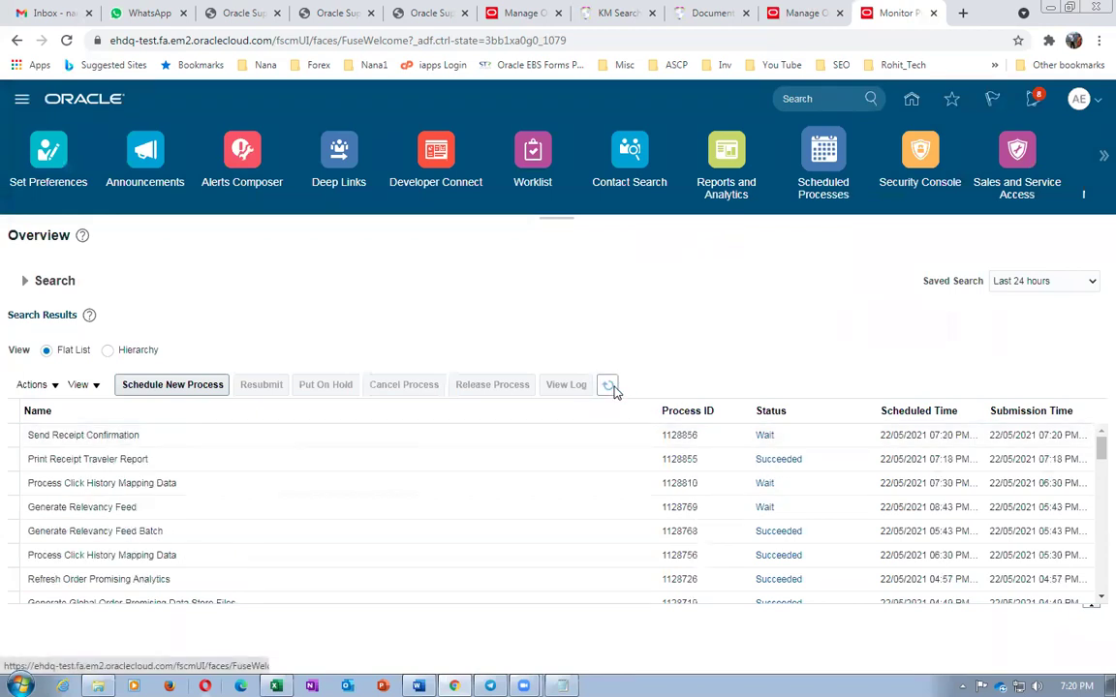
{"action": "left_click", "coordinate": [610, 386]}
{"action": "left_click", "coordinate": [609, 386]}
{"action": "left_click", "coordinate": [611, 389]}
Return to the return order's orchestration process and refresh it to check the Return Receipt task and overall status.
{"action": "left_click", "coordinate": [791, 15]}
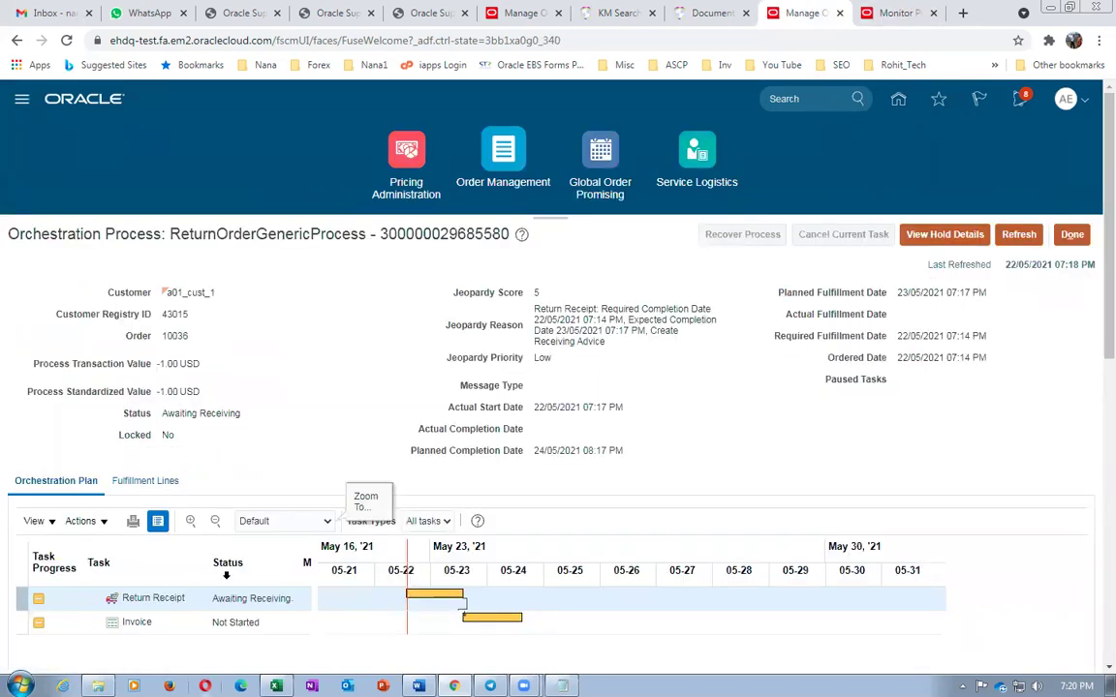
{"action": "left_click", "coordinate": [1019, 234]}
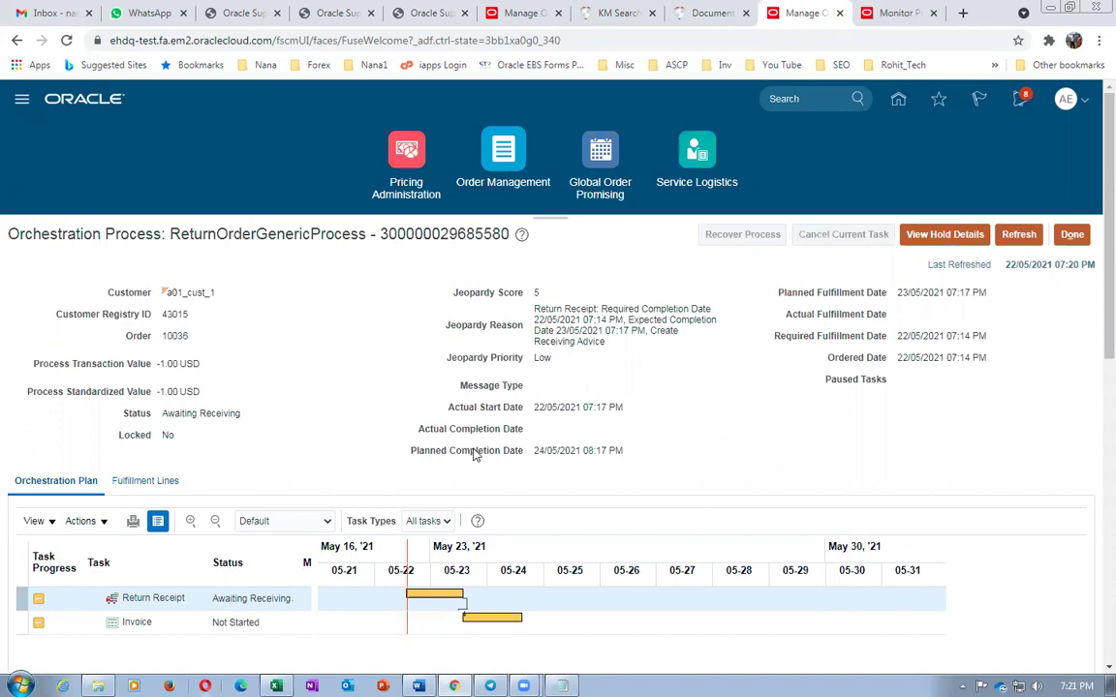
{"action": "left_click", "coordinate": [1025, 240]}
{"action": "left_click", "coordinate": [1025, 237]}
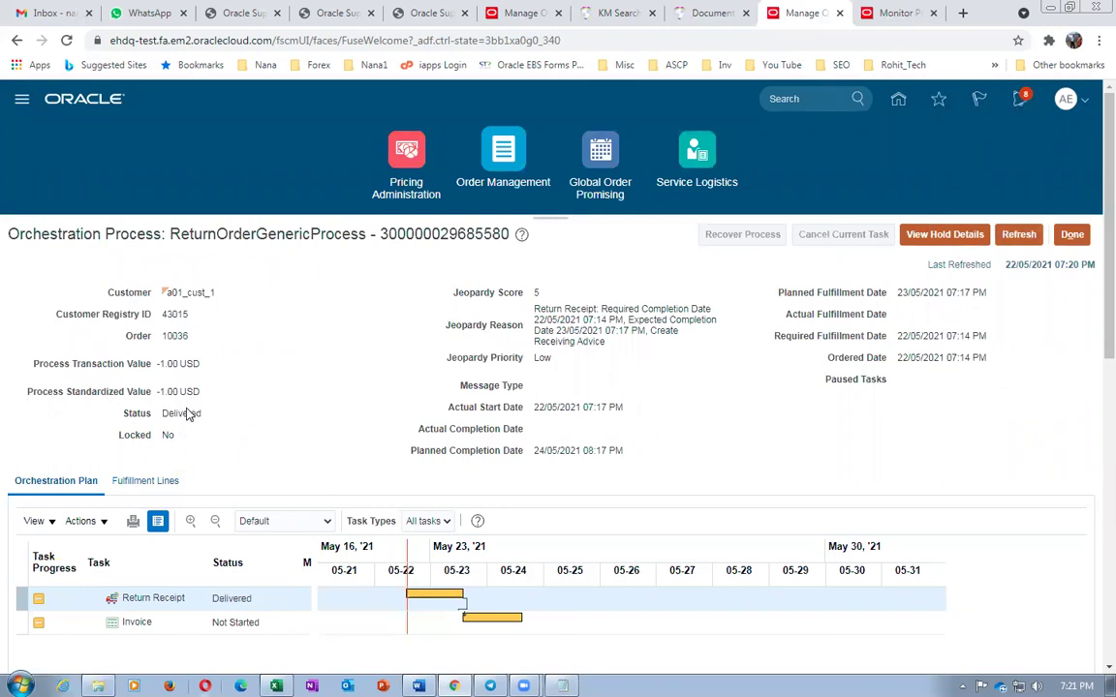
{"action": "left_click_drag", "start_coordinate": [167, 412], "coordinate": [198, 413]}
Keep refreshing the orchestration process to follow the Invoice task's status, and close the process view.
{"action": "left_click", "coordinate": [1027, 242]}
{"action": "left_click", "coordinate": [1023, 242]}
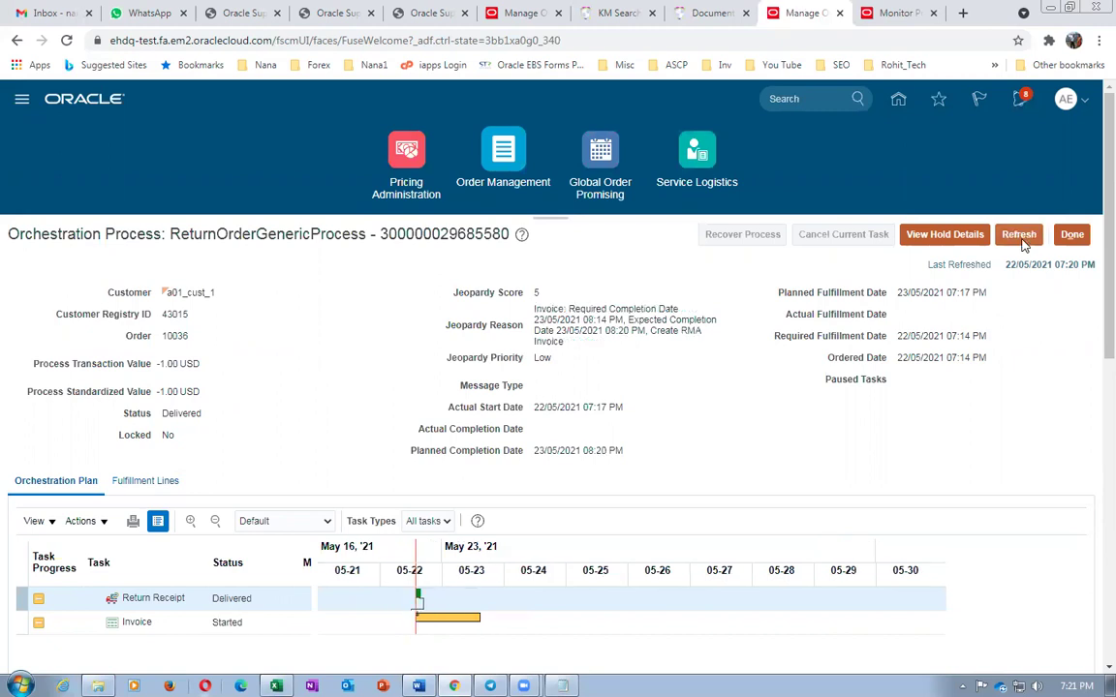
{"action": "left_click", "coordinate": [1022, 243]}
{"action": "left_click", "coordinate": [1020, 239]}
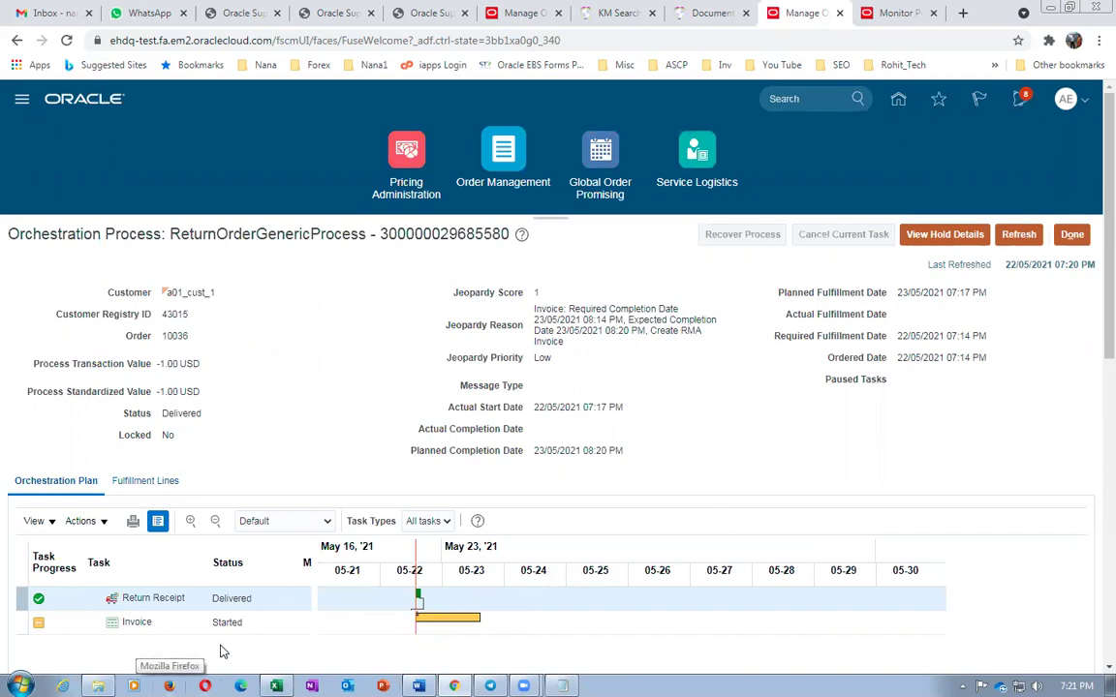
{"action": "left_click", "coordinate": [1017, 235]}
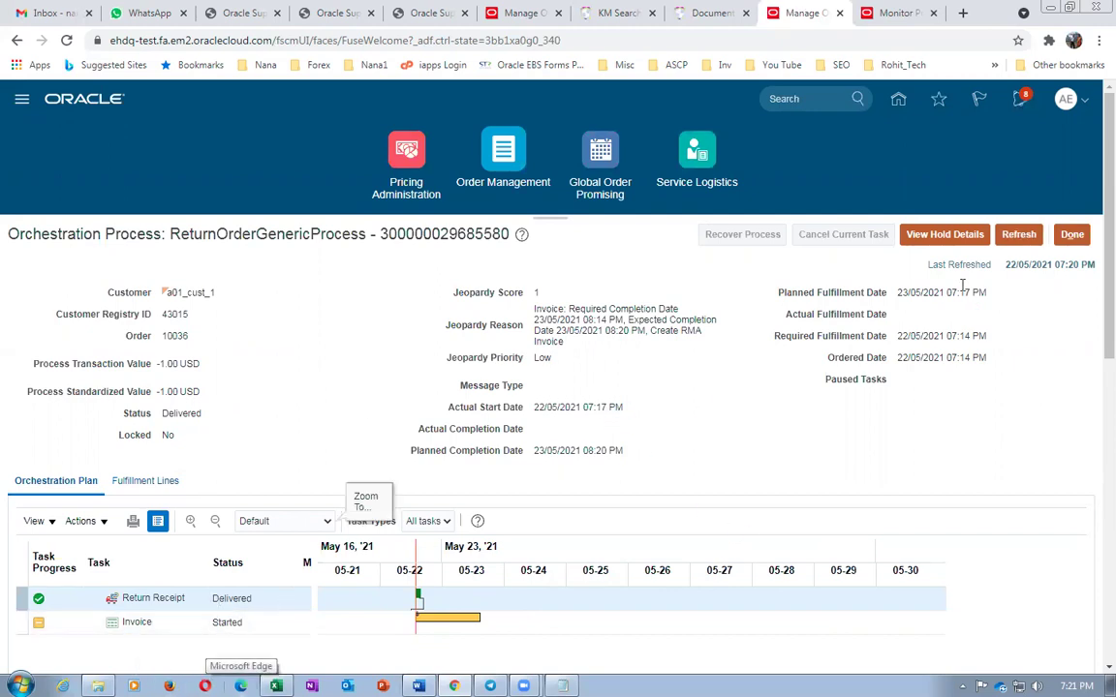
{"action": "left_click", "coordinate": [1017, 238]}
{"action": "left_click", "coordinate": [1017, 238]}
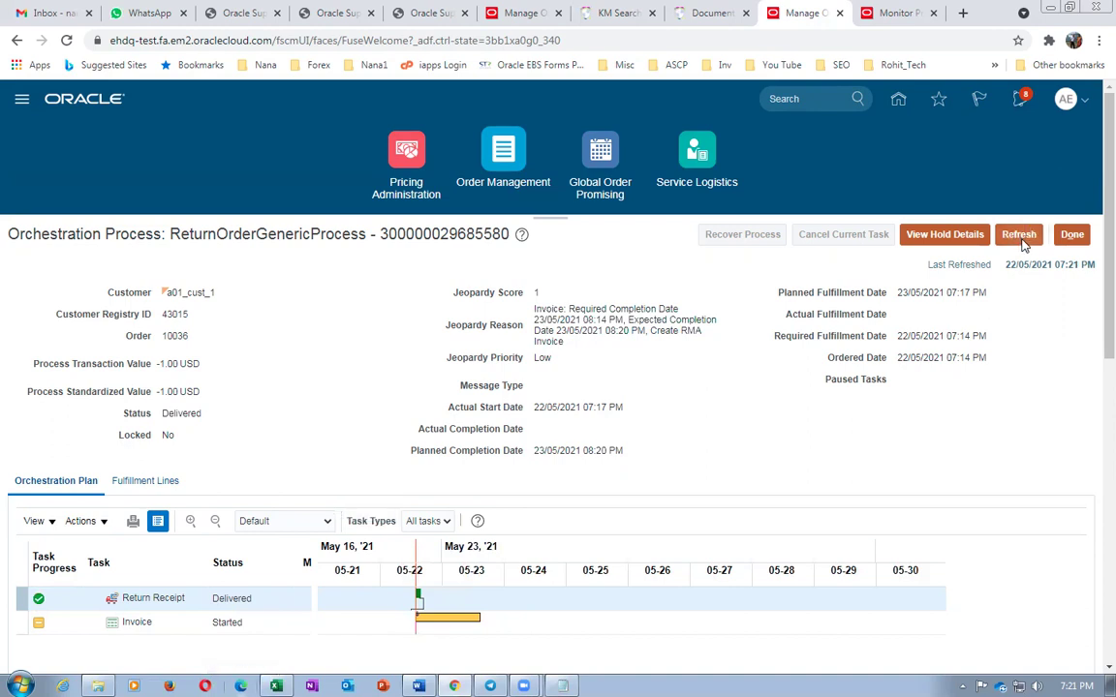
{"action": "left_click", "coordinate": [1022, 243]}
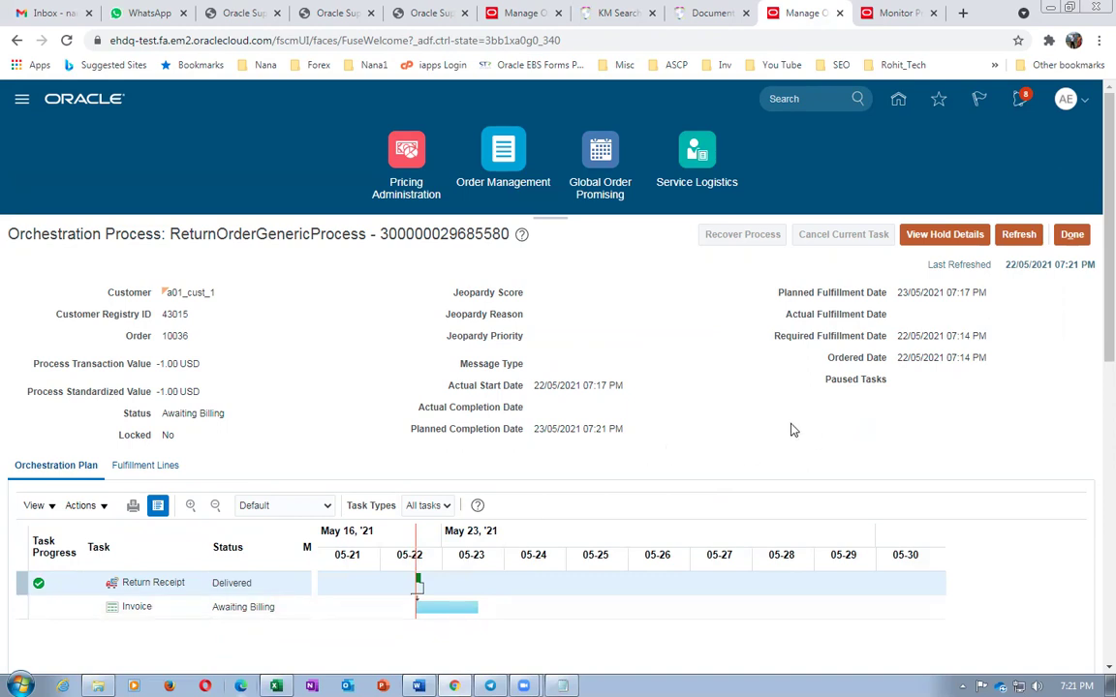
{"action": "left_click", "coordinate": [1069, 235]}
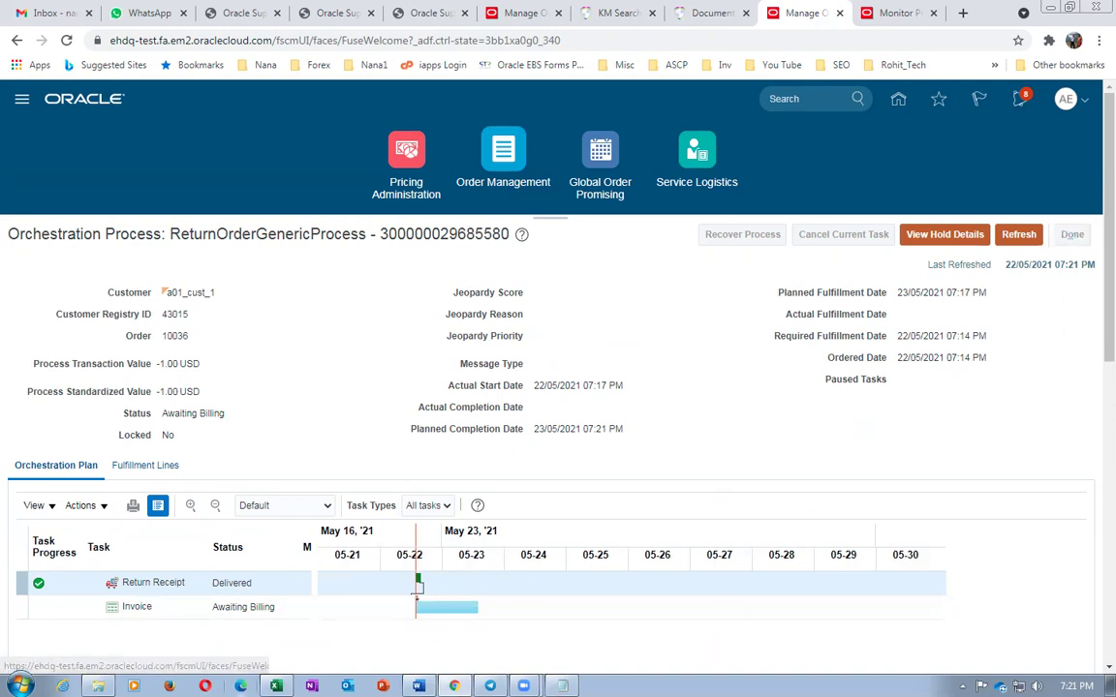